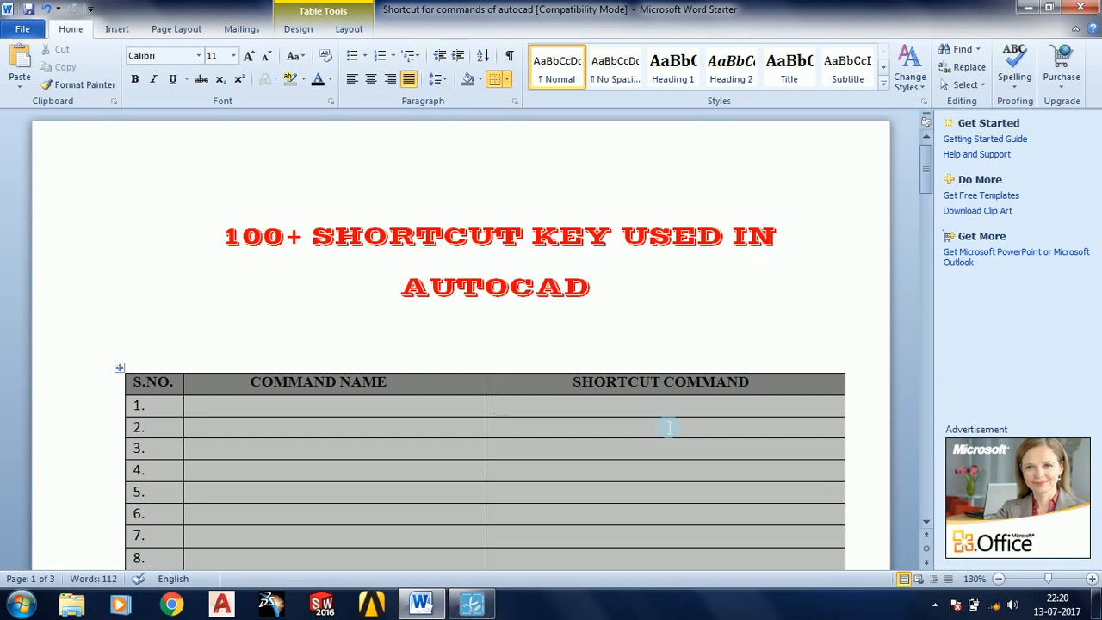
# Fill row 1 of the table with the command name LINE and the shortcut L (ENTER).
pyautogui.click(423, 408)
pyautogui.write('LINE')
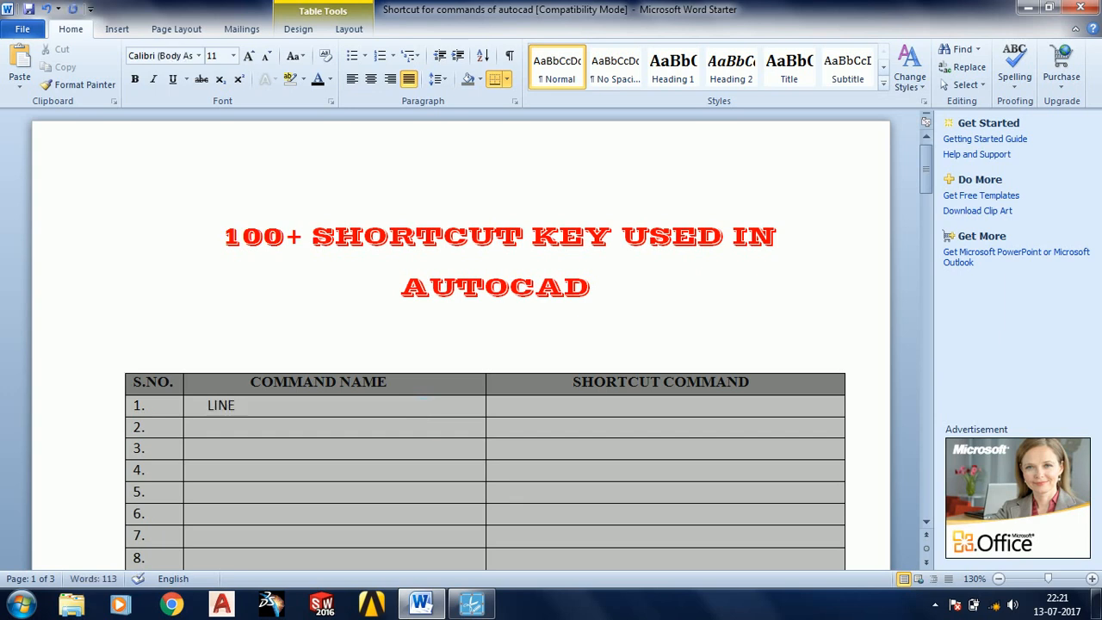
pyautogui.press('Tab')
pyautogui.write('L')
pyautogui.write('(ENTER)')
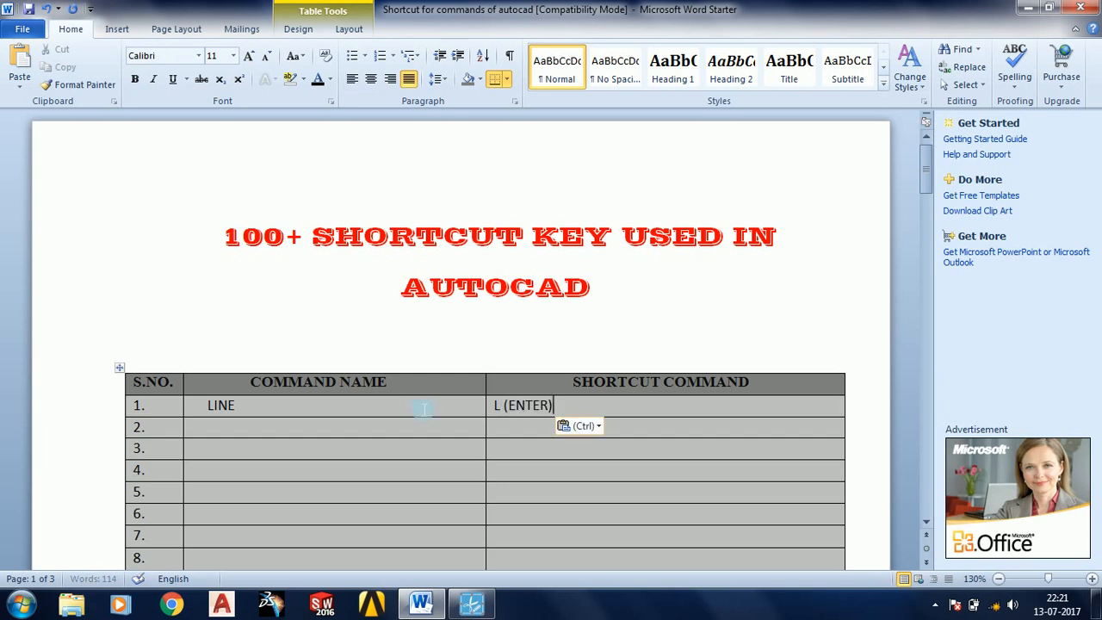
# Fill row 2 of the table with the command name MULTILINE and the shortcut ML (ENTER).
pyautogui.press('Down')
pyautogui.press('Left')
pyautogui.write('MU')
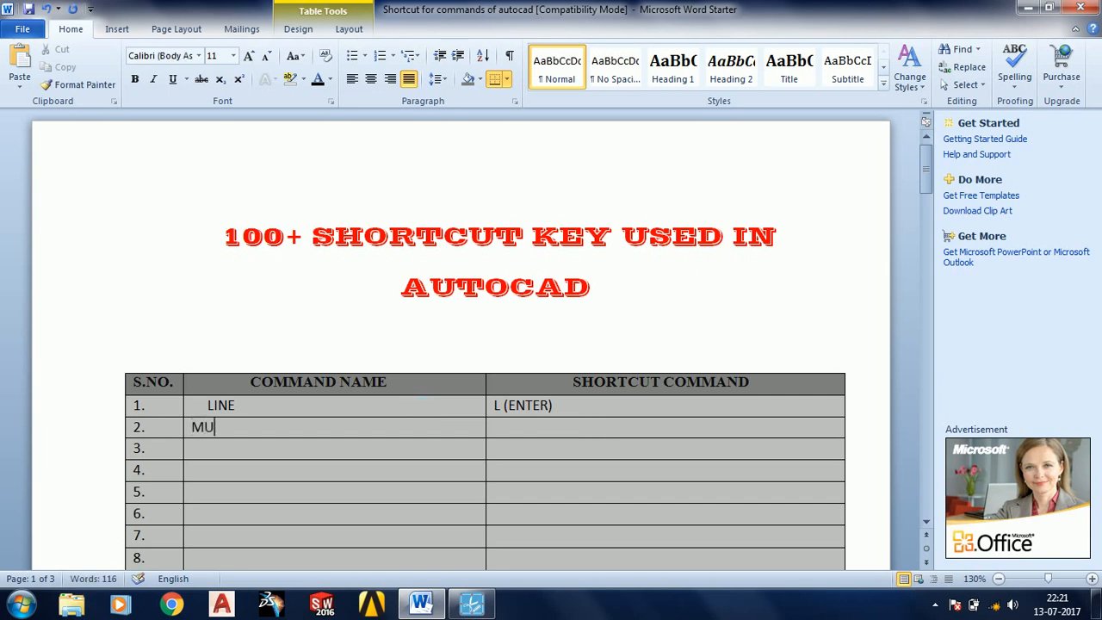
pyautogui.write('LTILINE')
pyautogui.press('Tab')
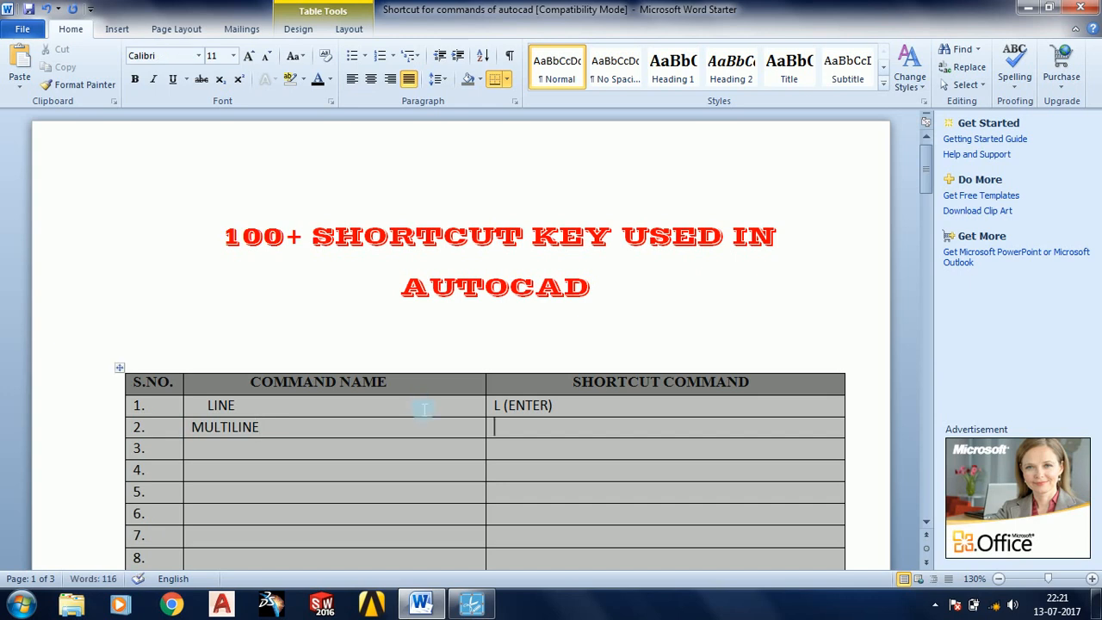
pyautogui.write('ML')
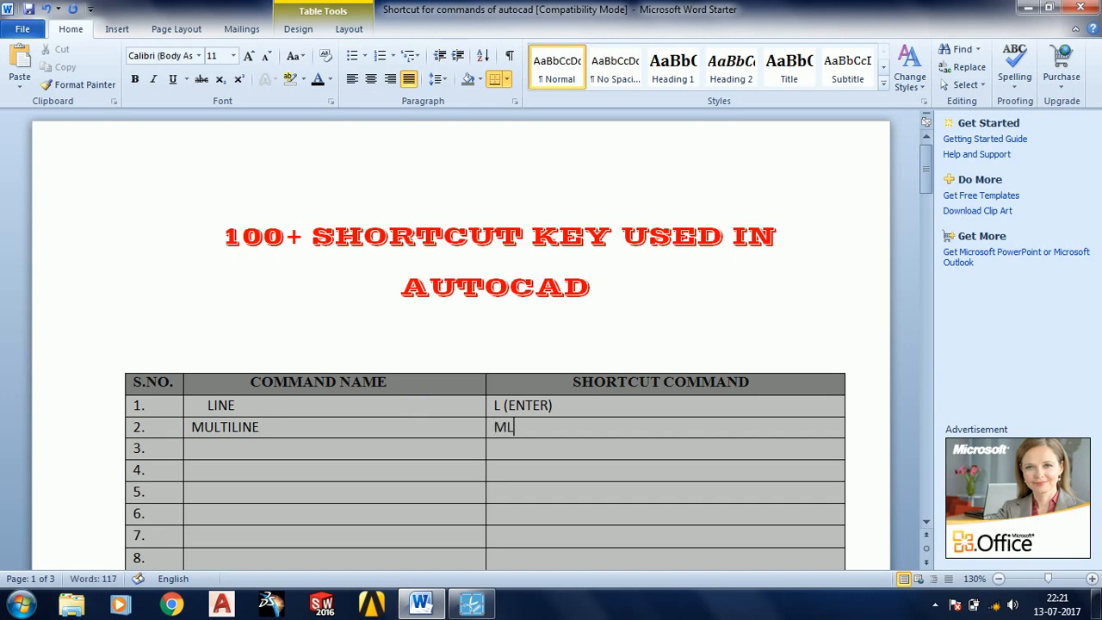
pyautogui.write('(ENTER)')
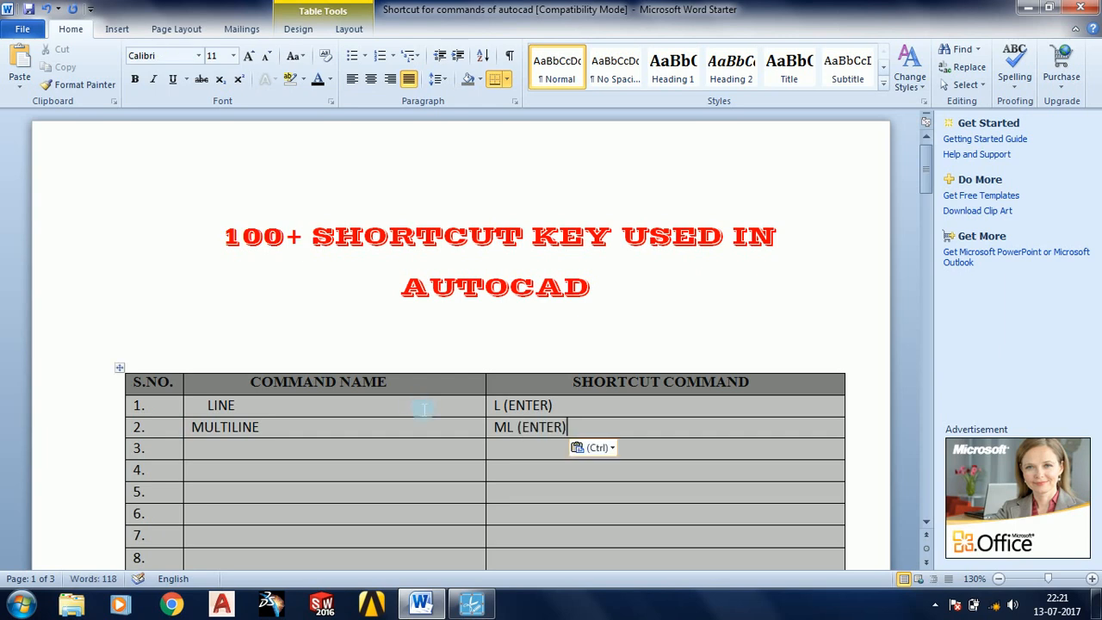
# Fill row 3 of the table with the command name MULTILINE STYLE and the shortcut MLSTYLE (ENTER).
pyautogui.press('Down')
pyautogui.press('Left')
pyautogui.write('MU')
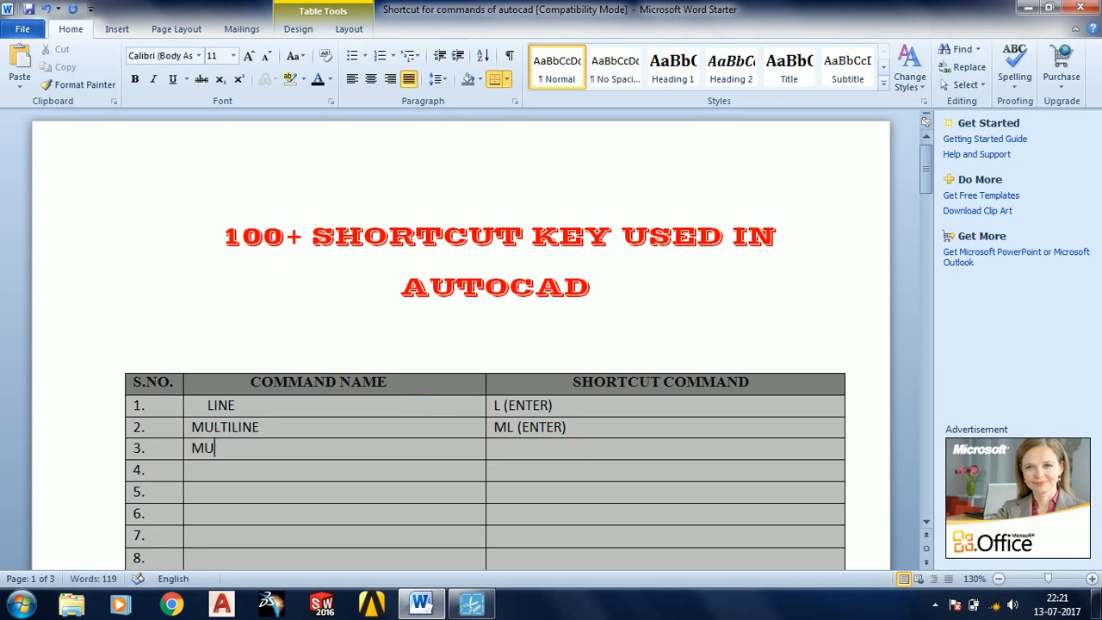
pyautogui.write('LTILINE STYLE')
pyautogui.press('Tab')
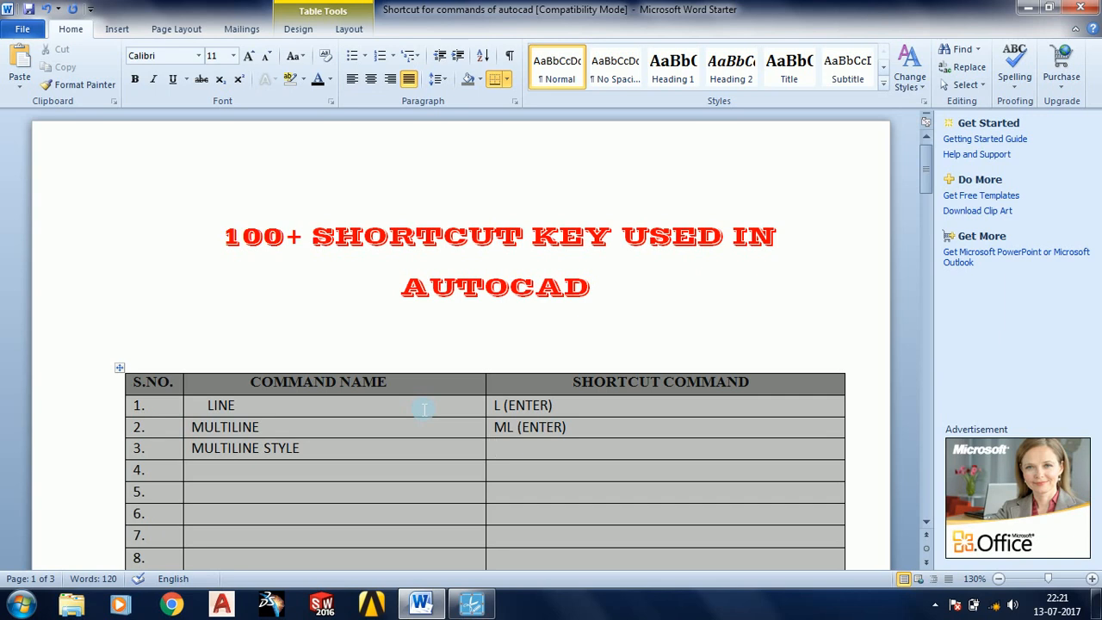
pyautogui.write('M')
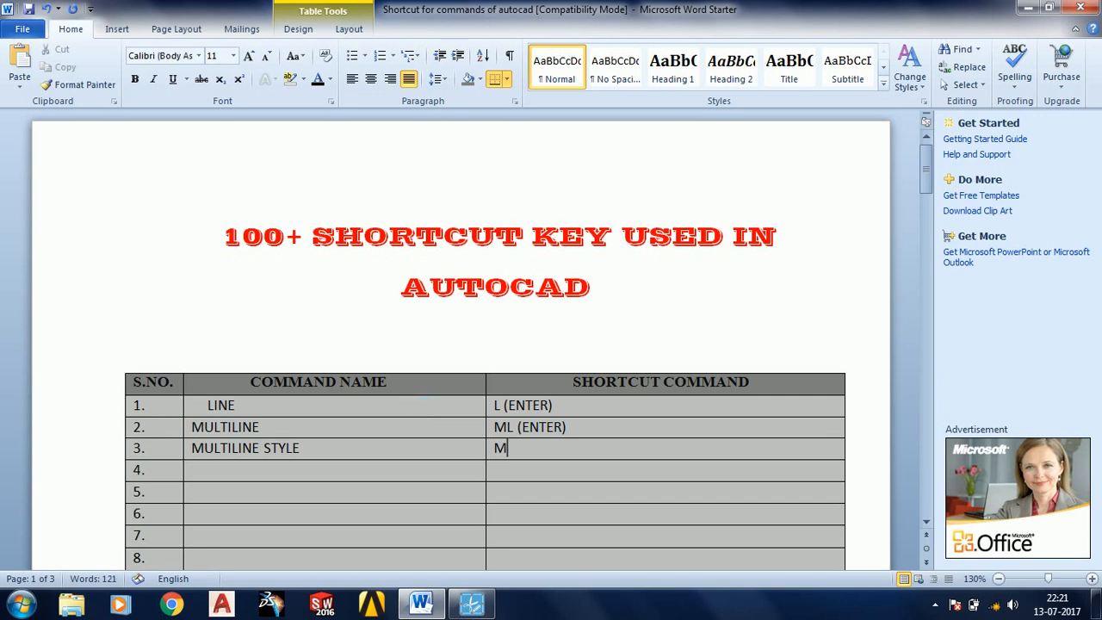
pyautogui.write('LSTYLE')
pyautogui.write('(ENTER)')
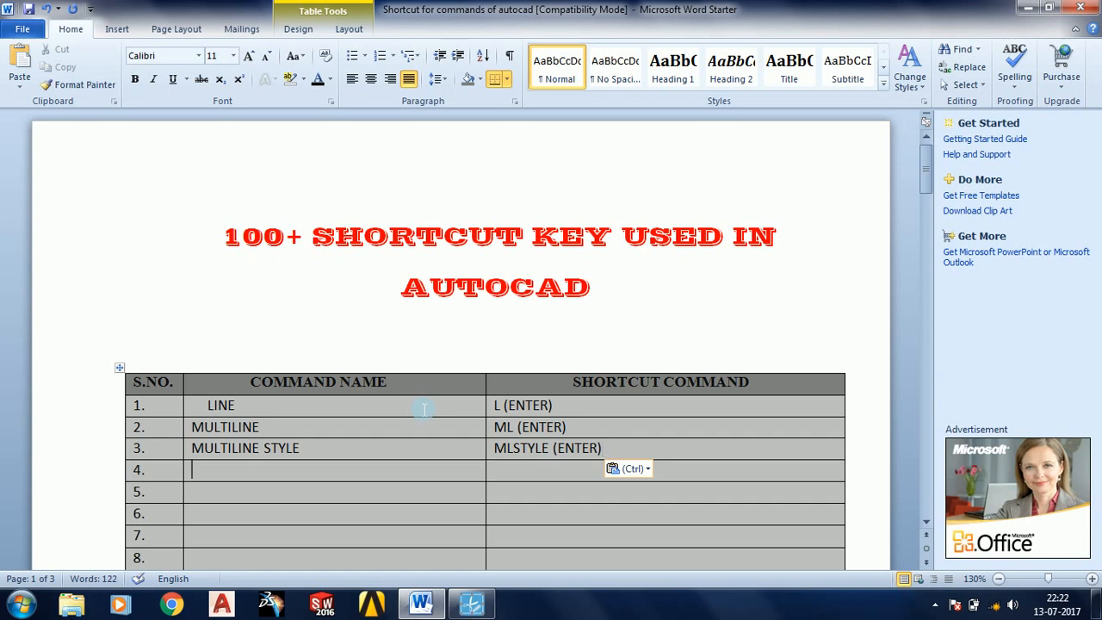
# Fill row 4 of the table with the command name MULTILINE EDIT and the shortcut MLEDIT (ENTER).
pyautogui.hotkey('shift', 'Tab')
pyautogui.write('MU')
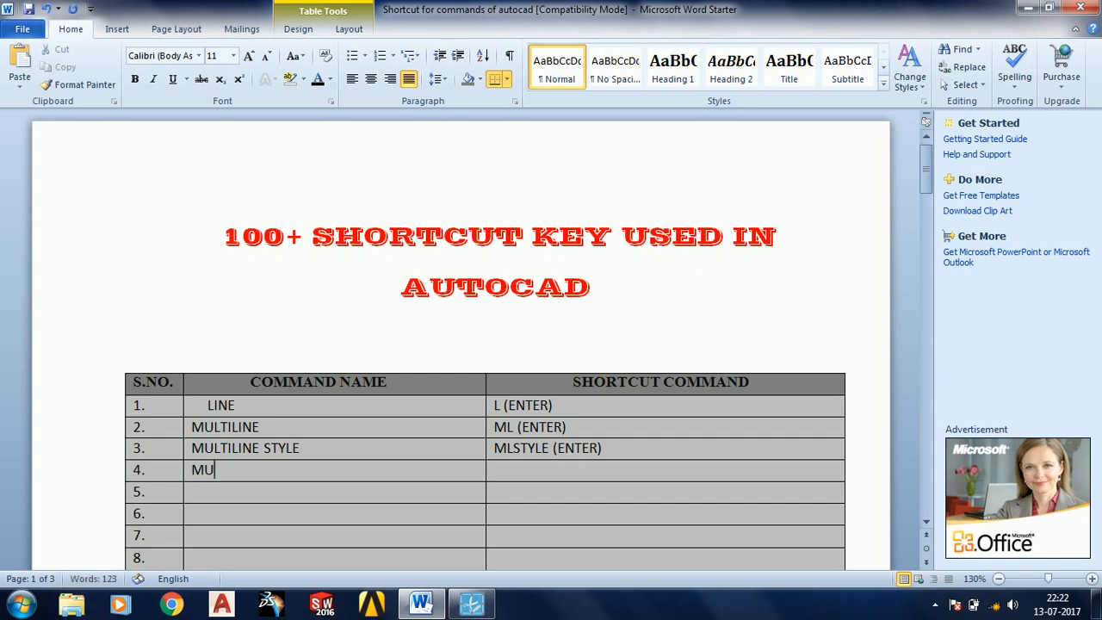
pyautogui.write('LTILINE EDIR')
pyautogui.press('BackSpace')
pyautogui.write('T')
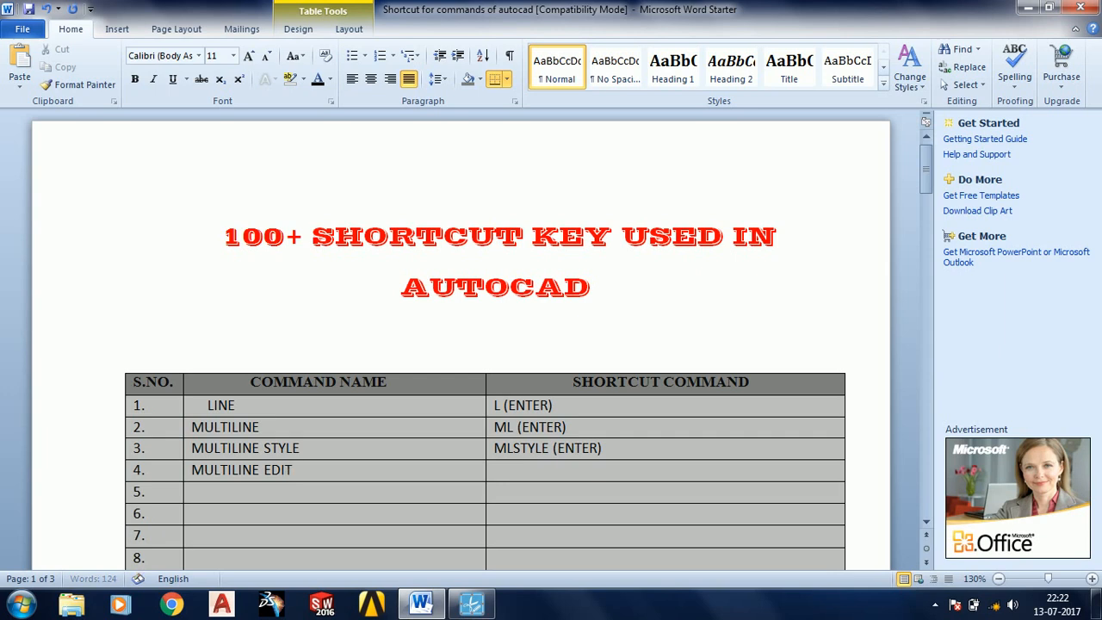
pyautogui.press('Tab')
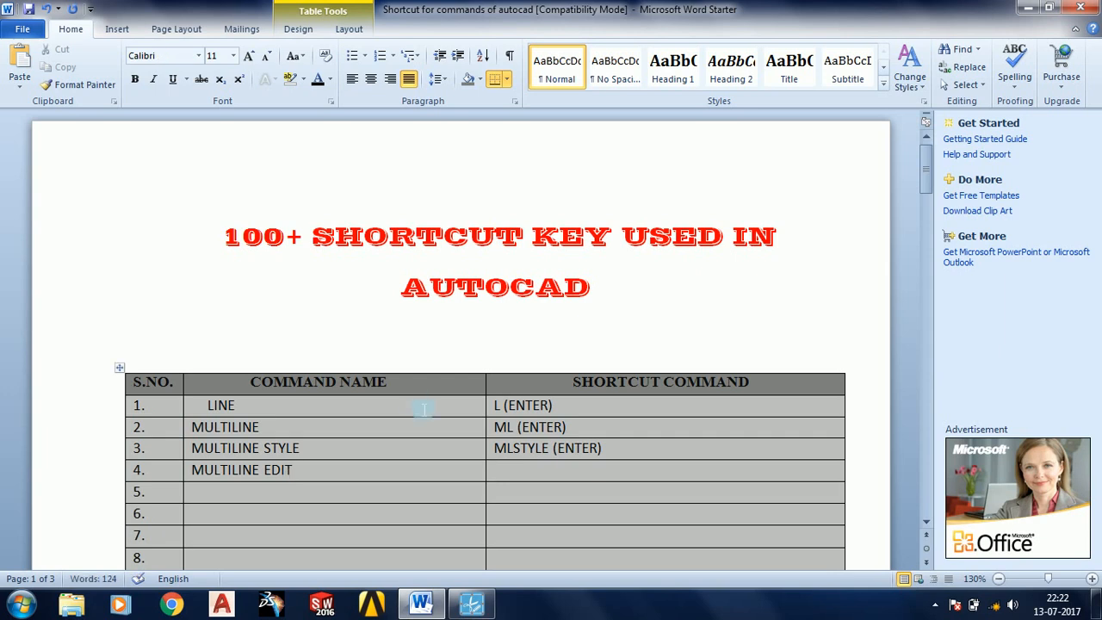
pyautogui.write('MLEDIT')
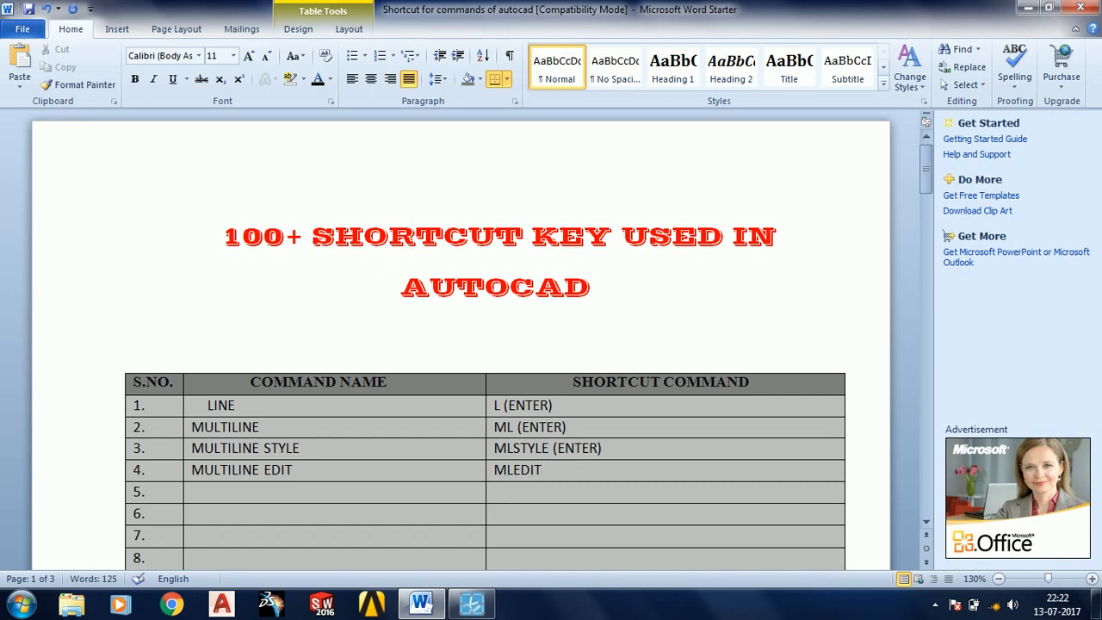
pyautogui.write('(ENTER)')
# Fill row 5 of the table with the command name POLYLINE and the shortcut PL (ENTER).
pyautogui.press('Down')
pyautogui.press('Left')
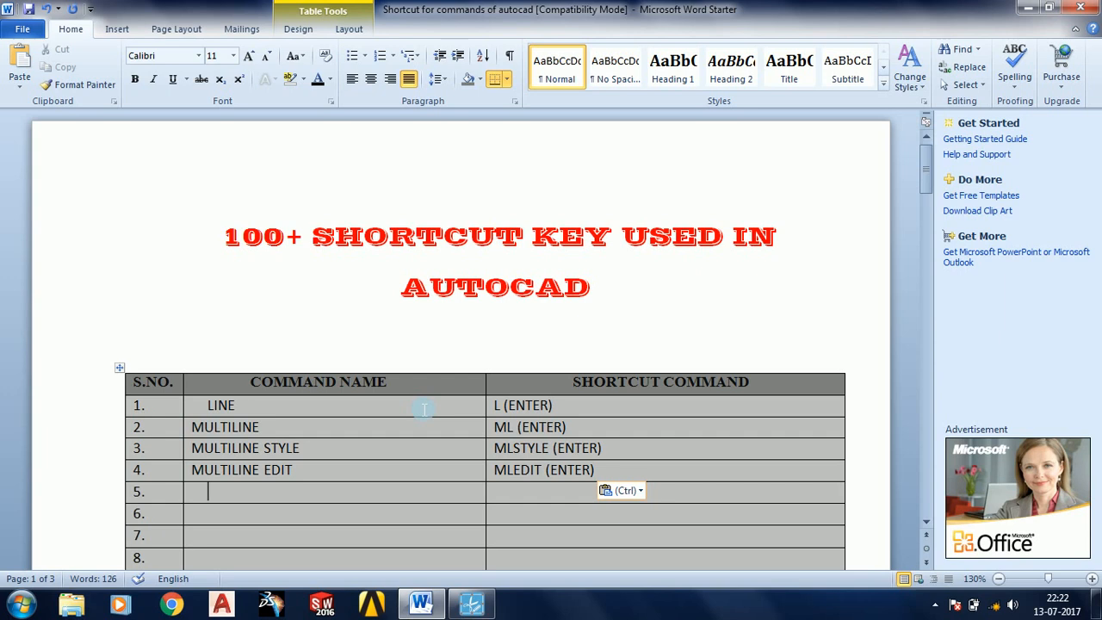
pyautogui.write('POL')
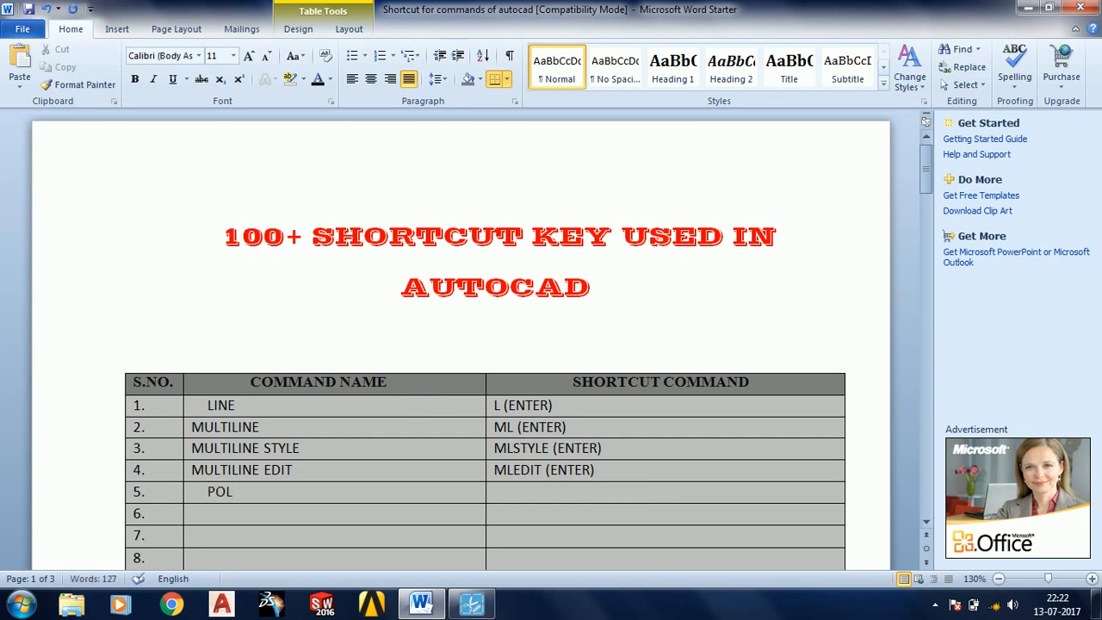
pyautogui.write('YLINE')
pyautogui.press('Tab')
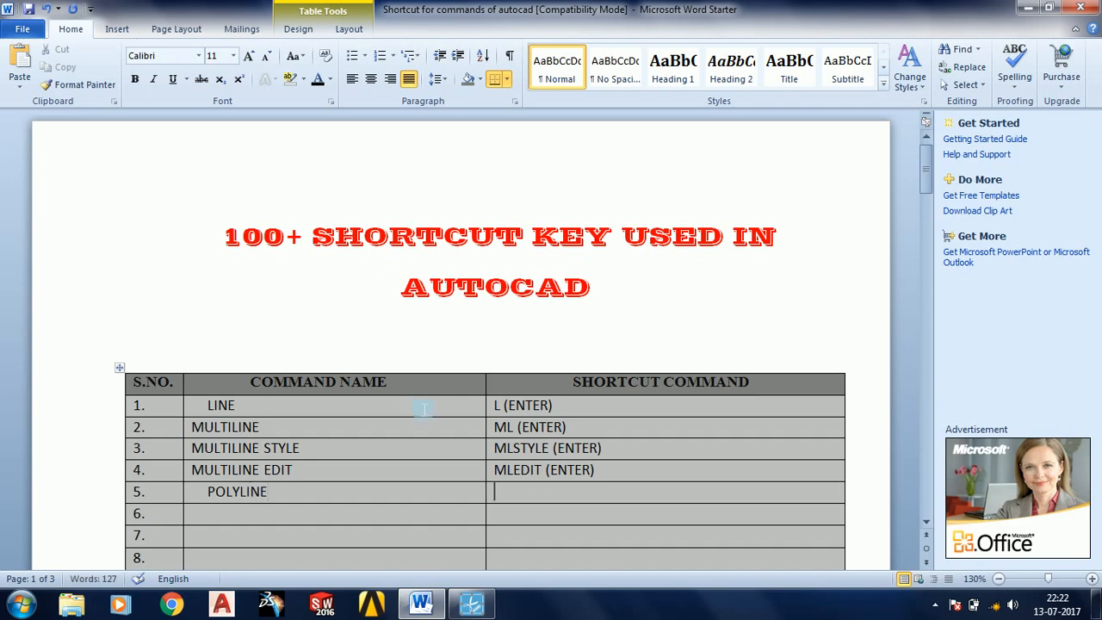
pyautogui.write('PL')
pyautogui.write('(ENTER)')
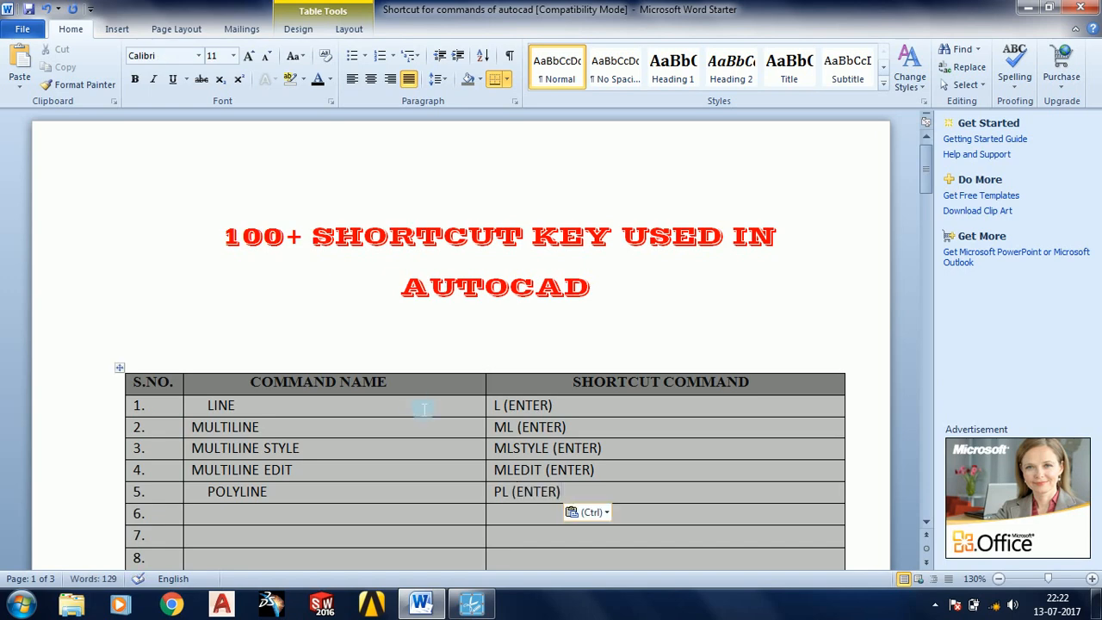
# Fill row 6 of the table with the command name CIRCLE and the shortcut C (ENTER).
pyautogui.press('Down')
pyautogui.press('Left')
pyautogui.write('CIRCLE')
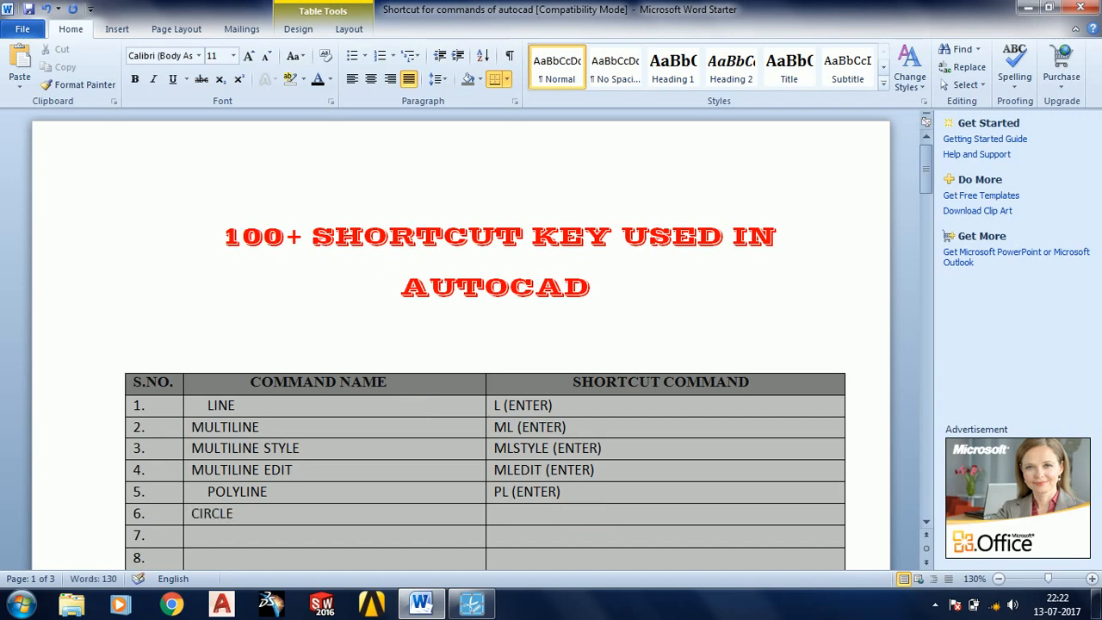
pyautogui.press('Tab')
pyautogui.write('C')
pyautogui.write('(ENTER)')
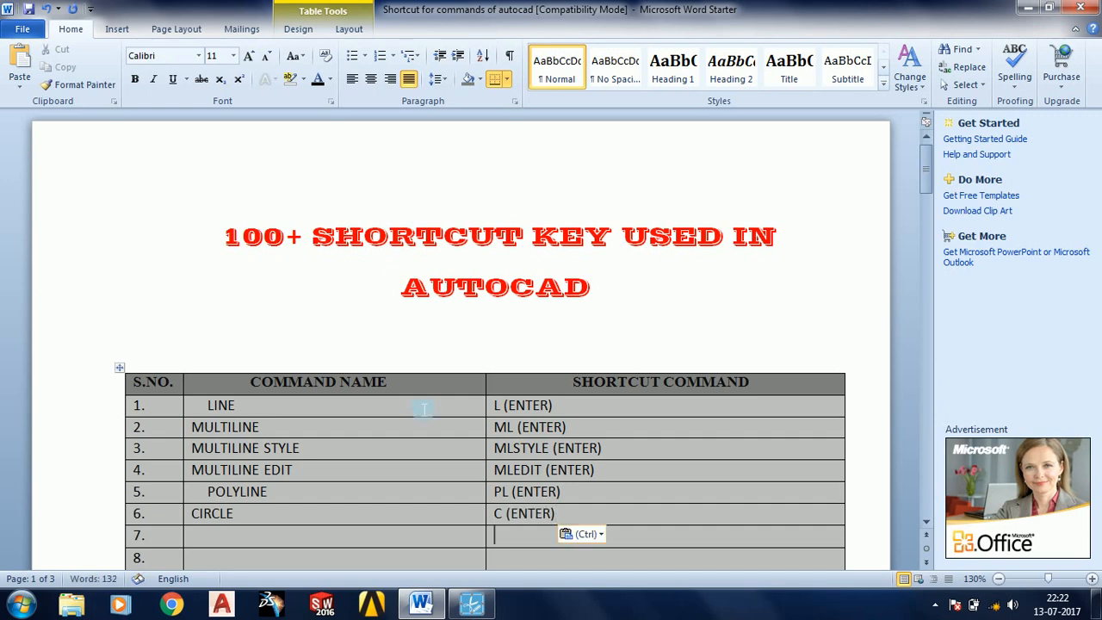
# Fill row 7 of the table with the command name ARC and the shortcut A (ENTER).
pyautogui.press('BackSpace')
pyautogui.press('BackSpace')
pyautogui.press('Right')
pyautogui.write('ARC')
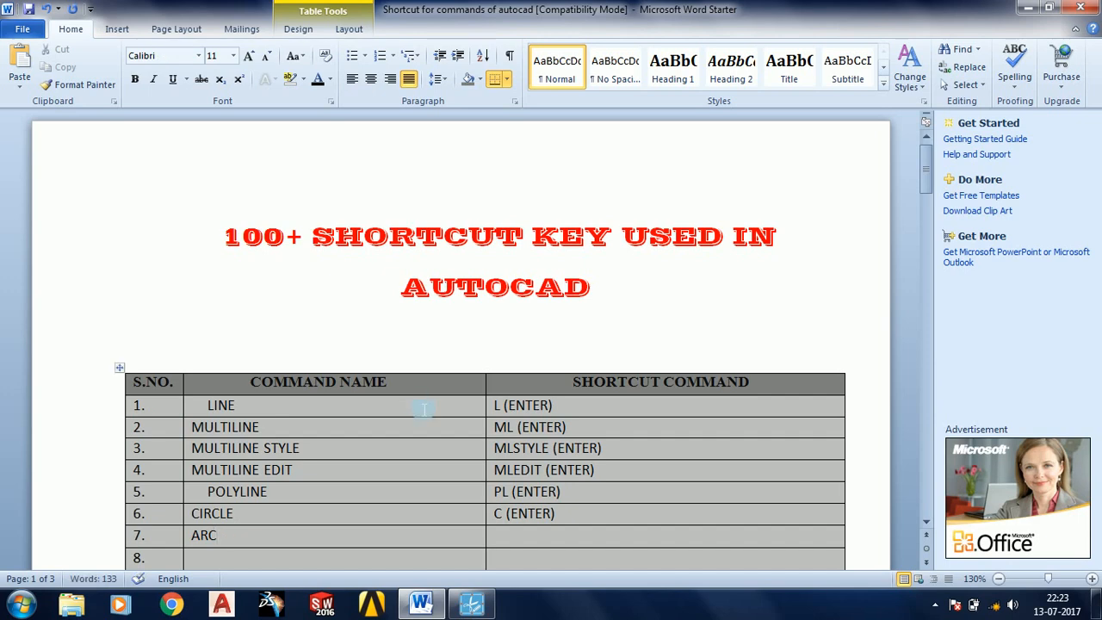
pyautogui.press('Right')
pyautogui.press('Right')
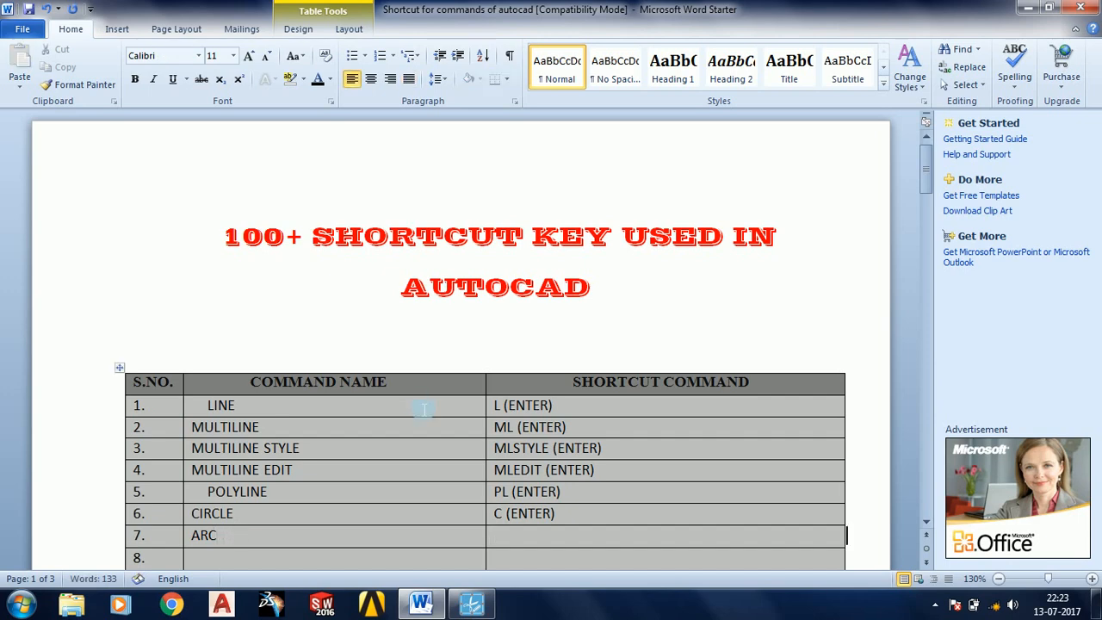
pyautogui.press('Left')
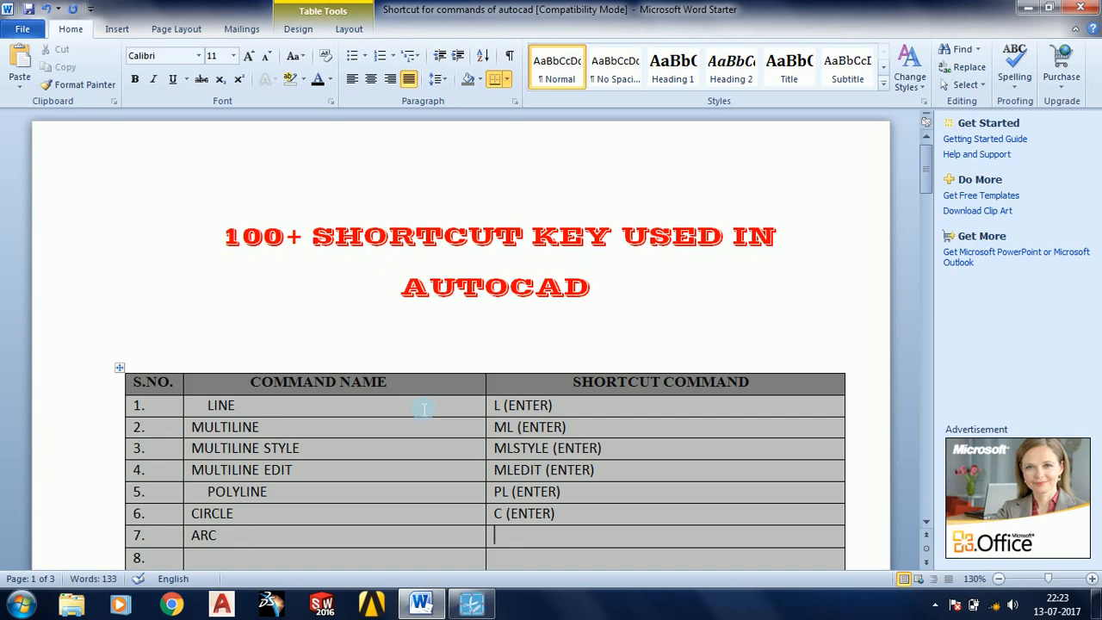
pyautogui.write('A')
pyautogui.write('(ENTER)')
# Fill row 8 of the table with the command name RECTANGLE and the shortcut REC (ENTER).
pyautogui.press('Down')
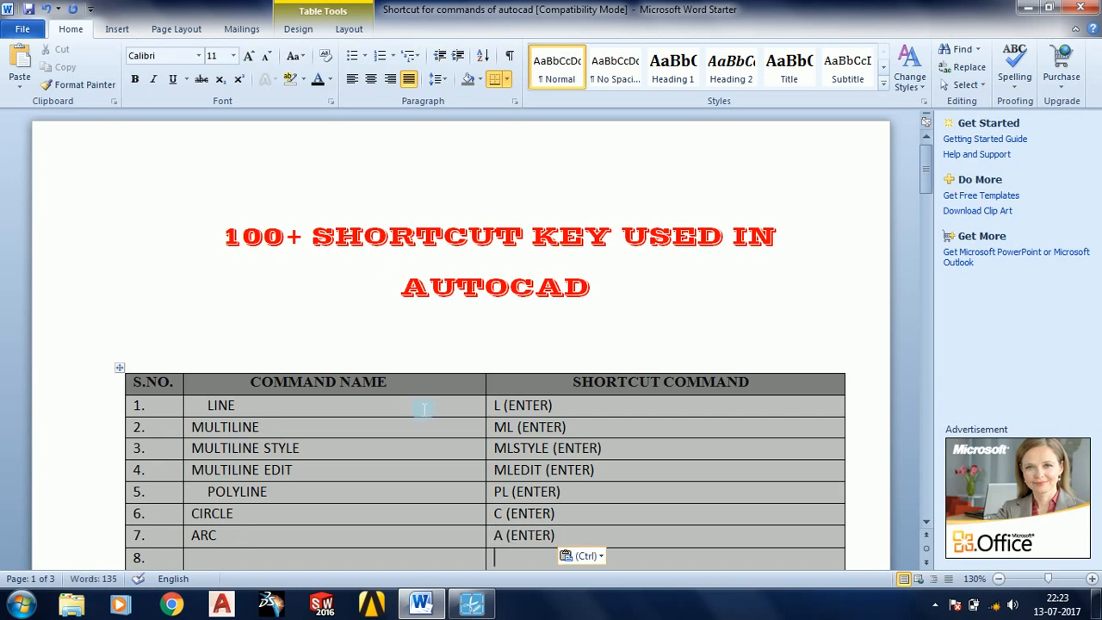
pyautogui.press('Left')
pyautogui.write('RE')
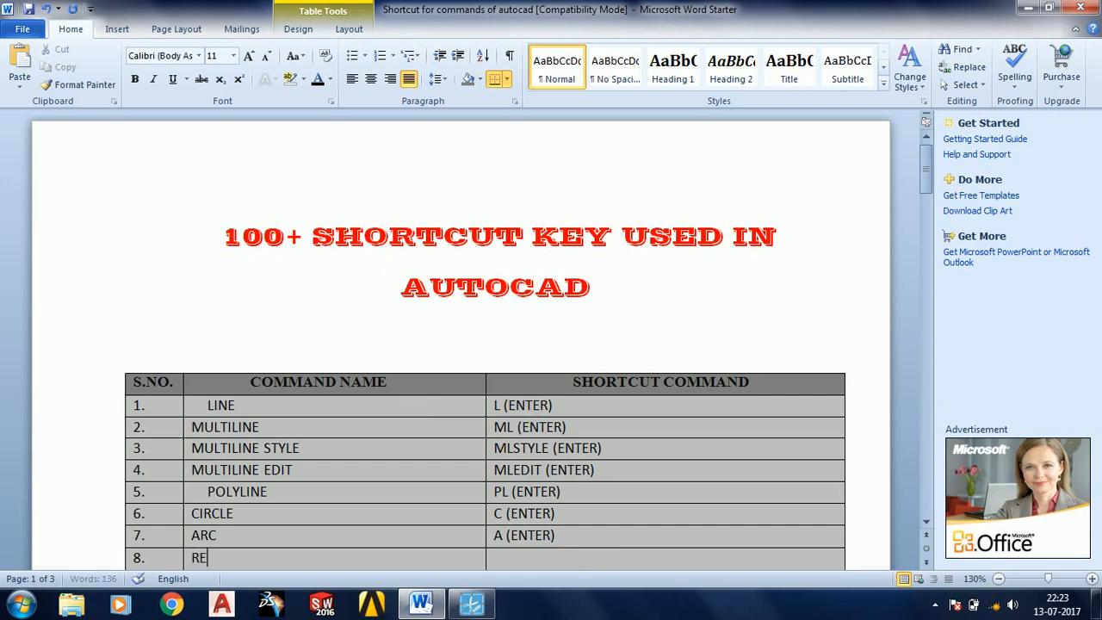
pyautogui.write('CTANGLE')
pyautogui.press('Tab')
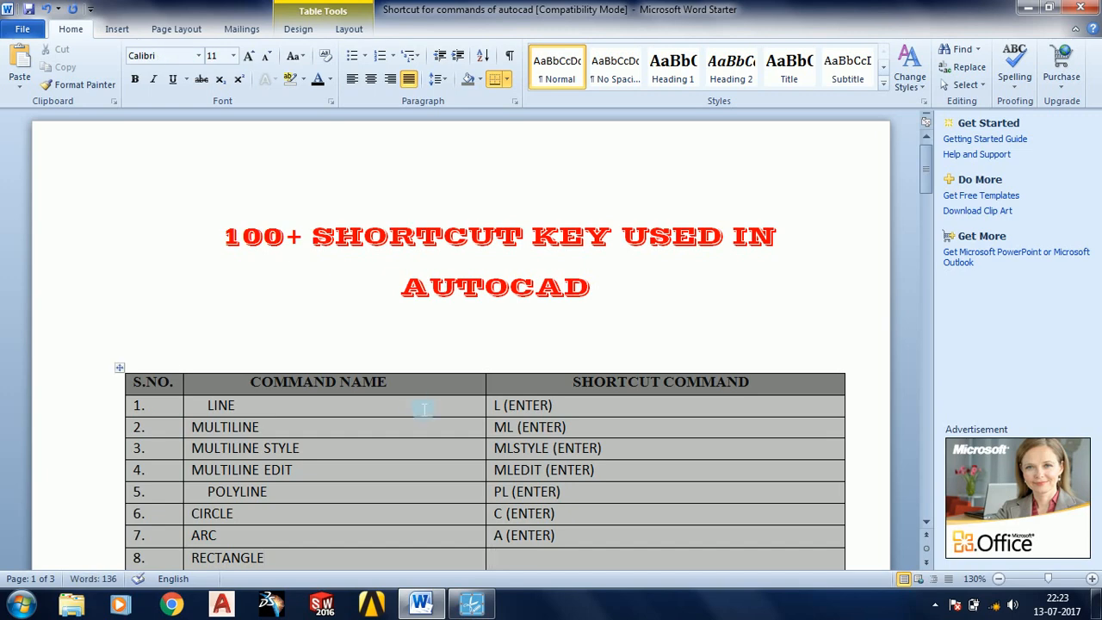
pyautogui.write('REC')
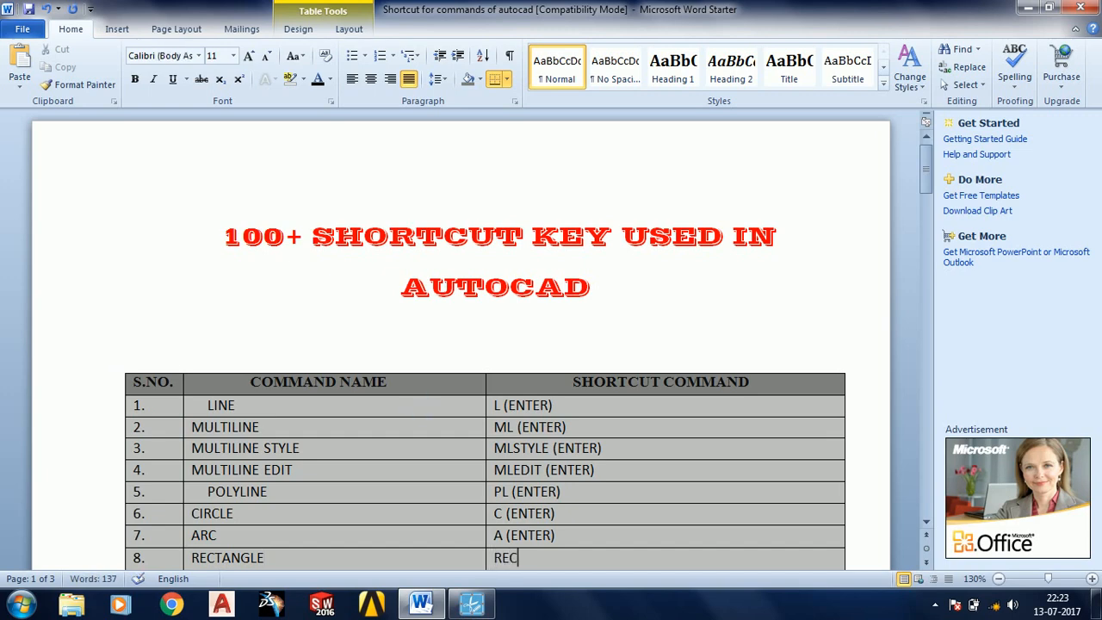
pyautogui.write(' V')
pyautogui.press('BackSpace')
pyautogui.write('(ENTER)')
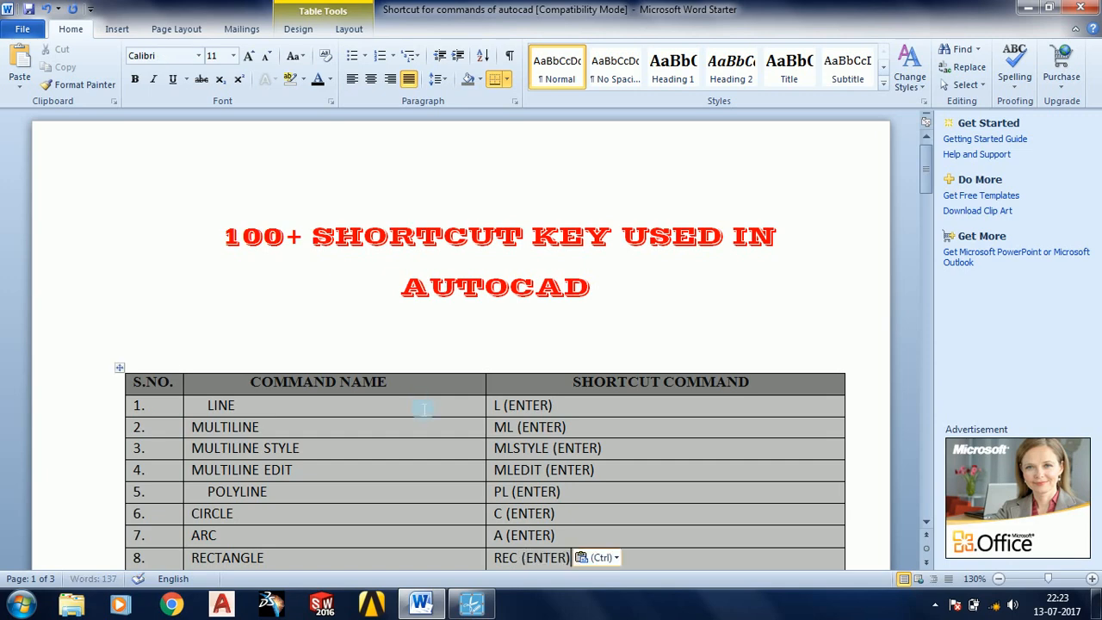
# Fill row 9 of the table with the command name POLYLINE EDIT and the shortcut PE (ENTER).
pyautogui.press('Tab')
pyautogui.press('Tab')
pyautogui.press('Tab')
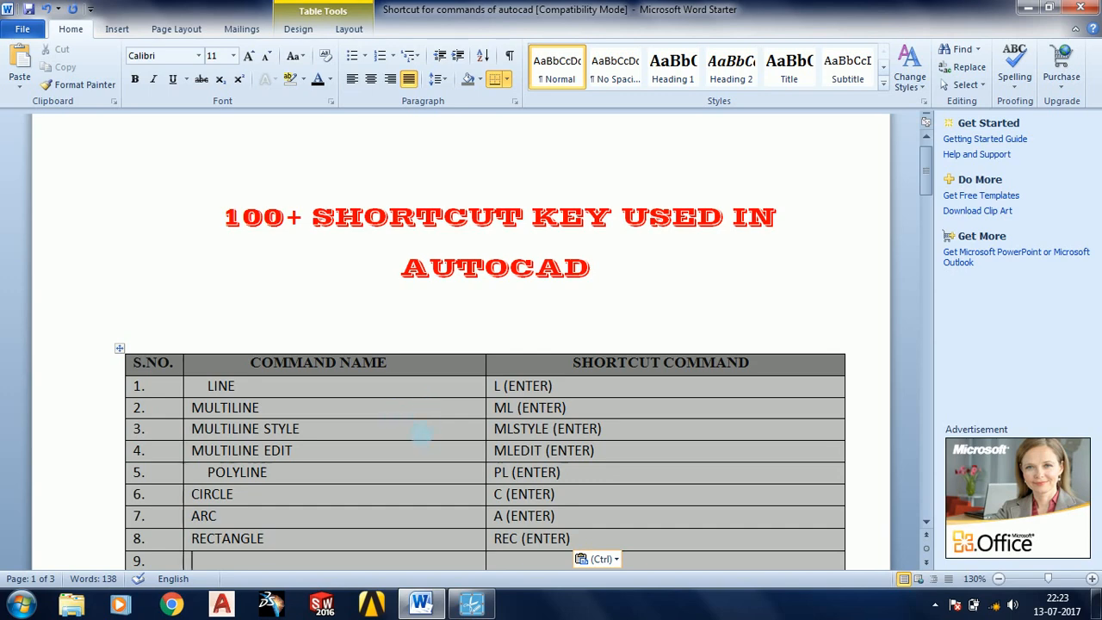
pyautogui.scroll(-2, 421, 443)
pyautogui.scroll(-1, 375, 458)
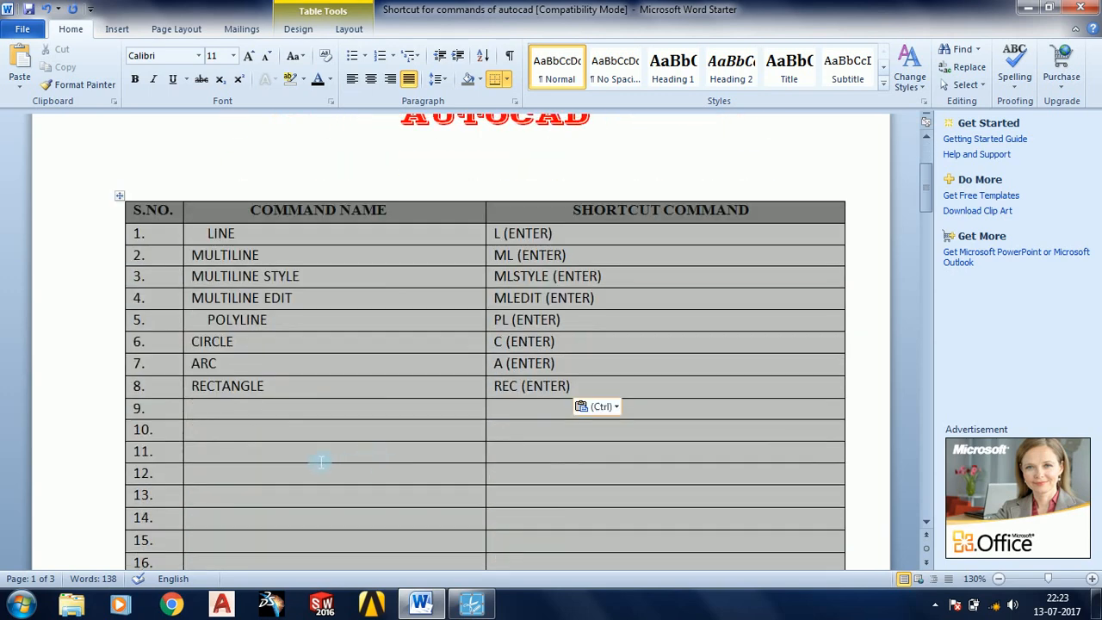
pyautogui.scroll(-1, 320, 462)
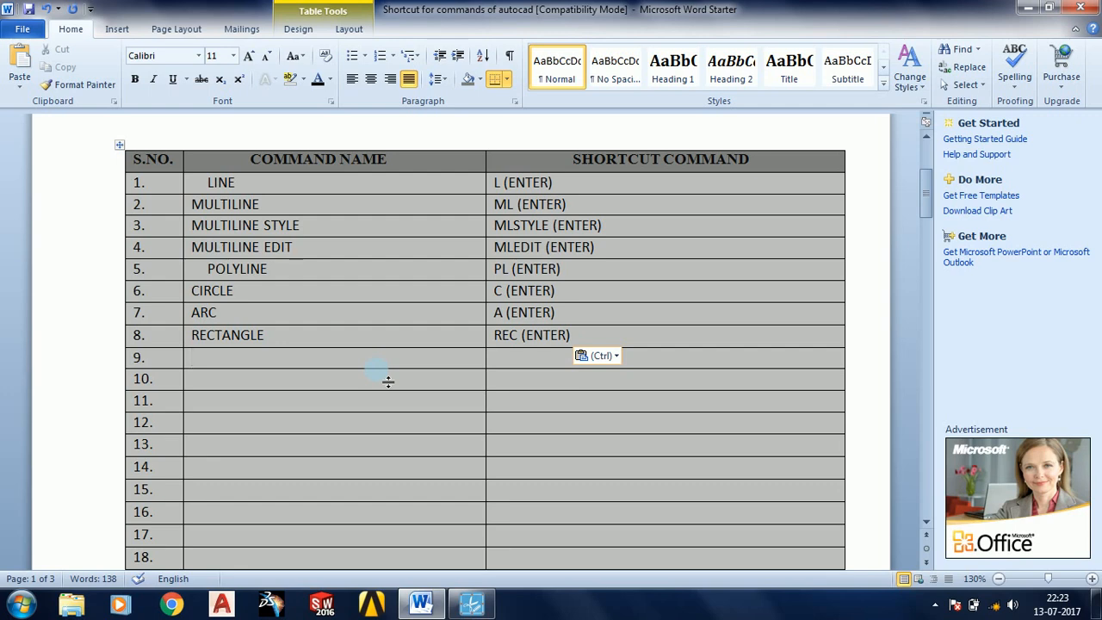
pyautogui.click(258, 357)
pyautogui.write('P')
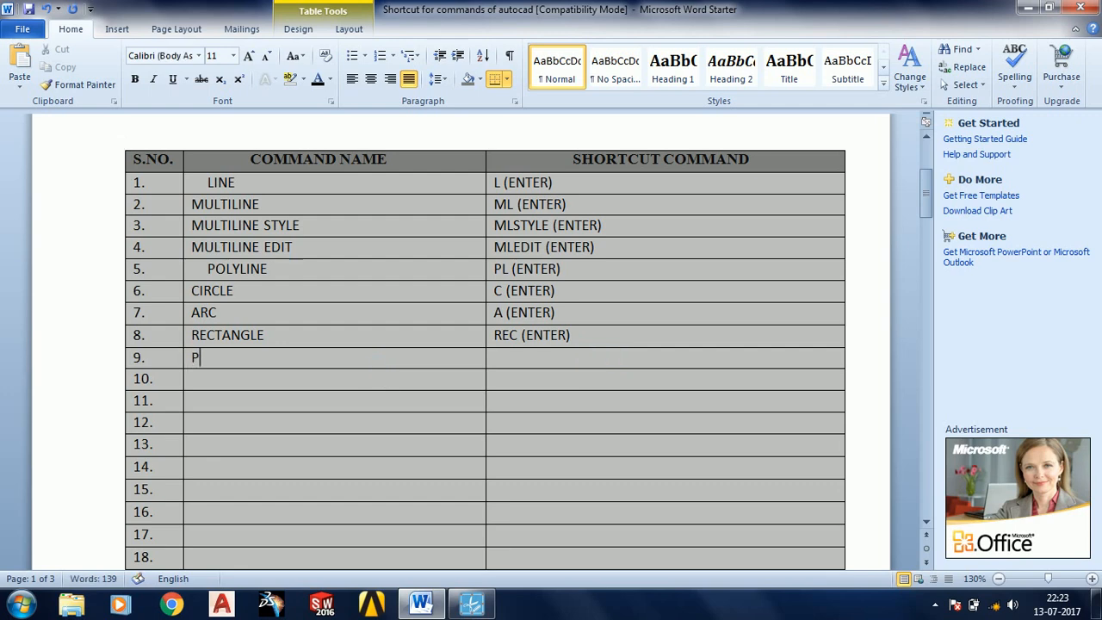
pyautogui.write('OLYLINE EDIT')
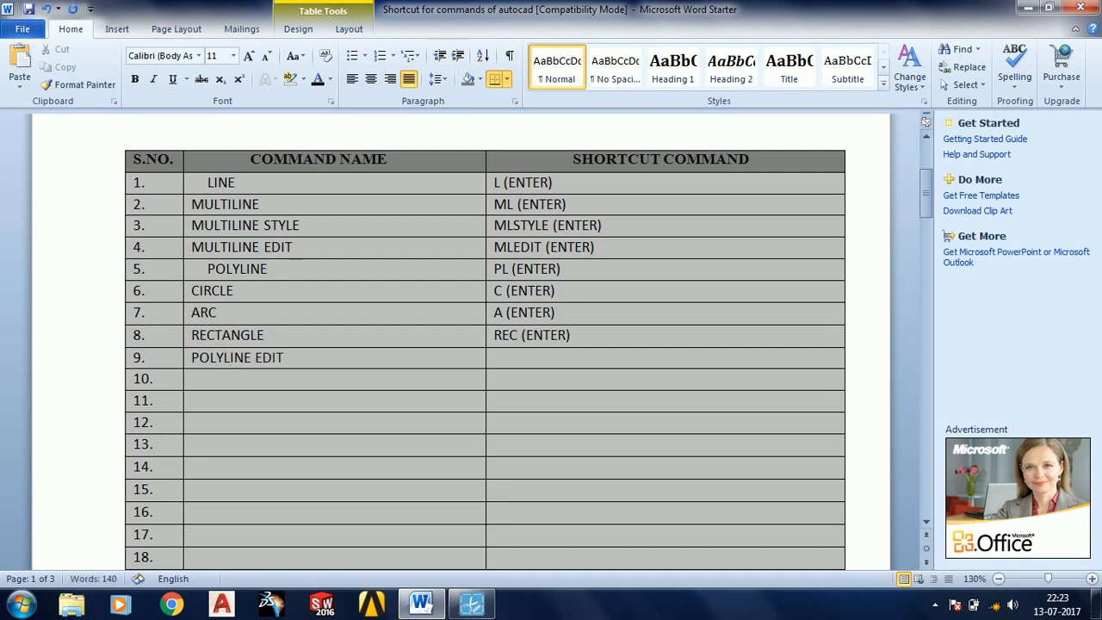
pyautogui.press('Tab')
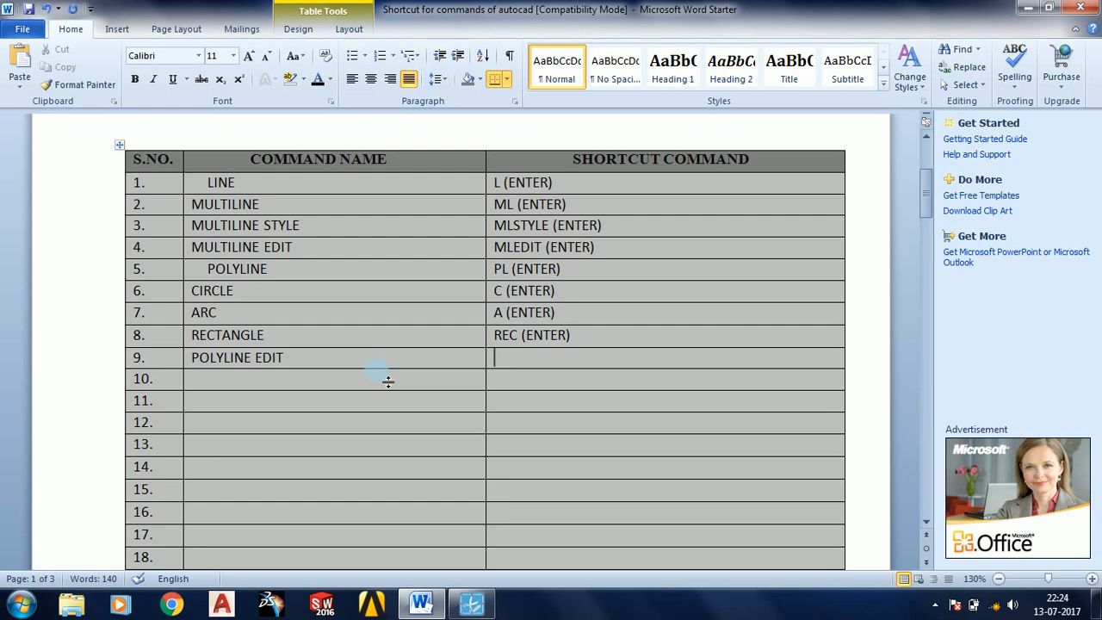
pyautogui.write('PE')
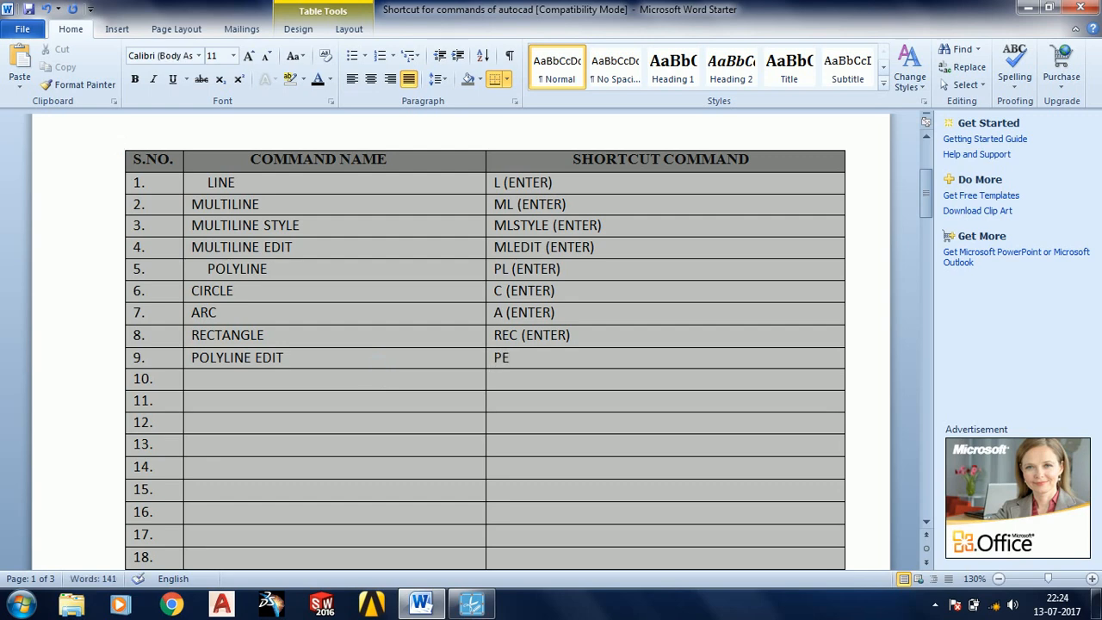
pyautogui.write('(ENTER)')
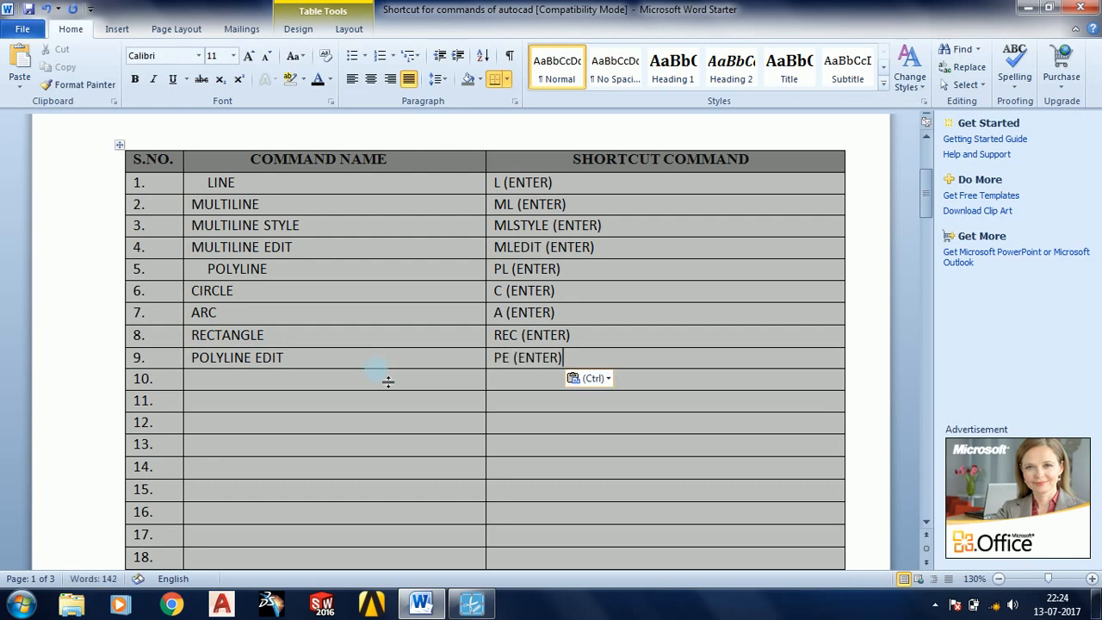
pyautogui.press('ctrl')
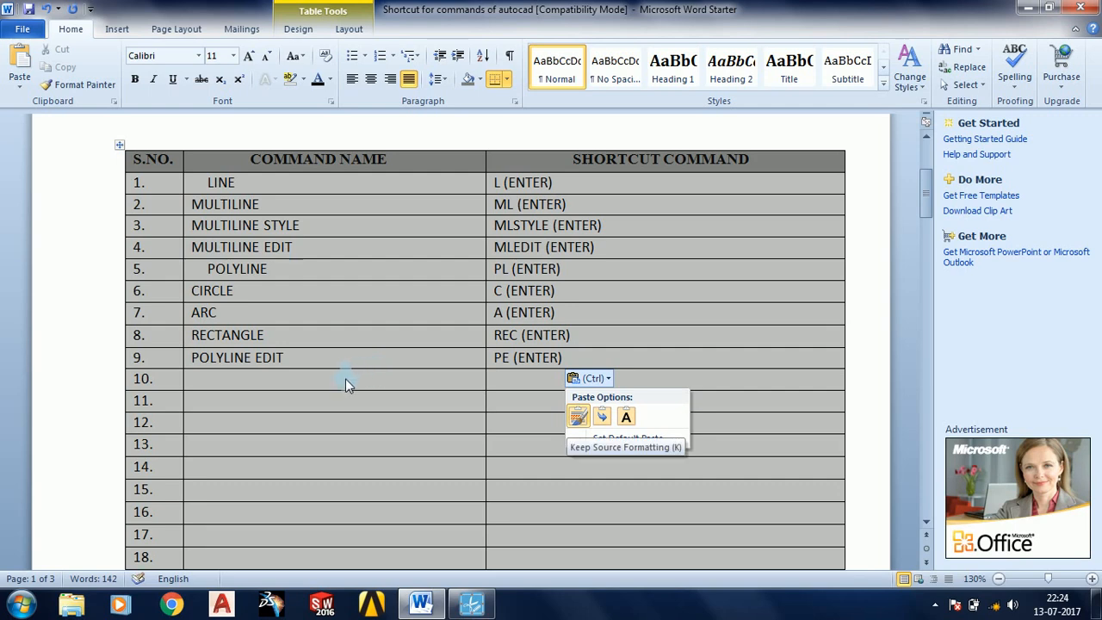
# Fill row 10 of the table with the command name POLYGON and the shortcut POL (ENTER).
pyautogui.click(345, 378)
pyautogui.click(352, 383)
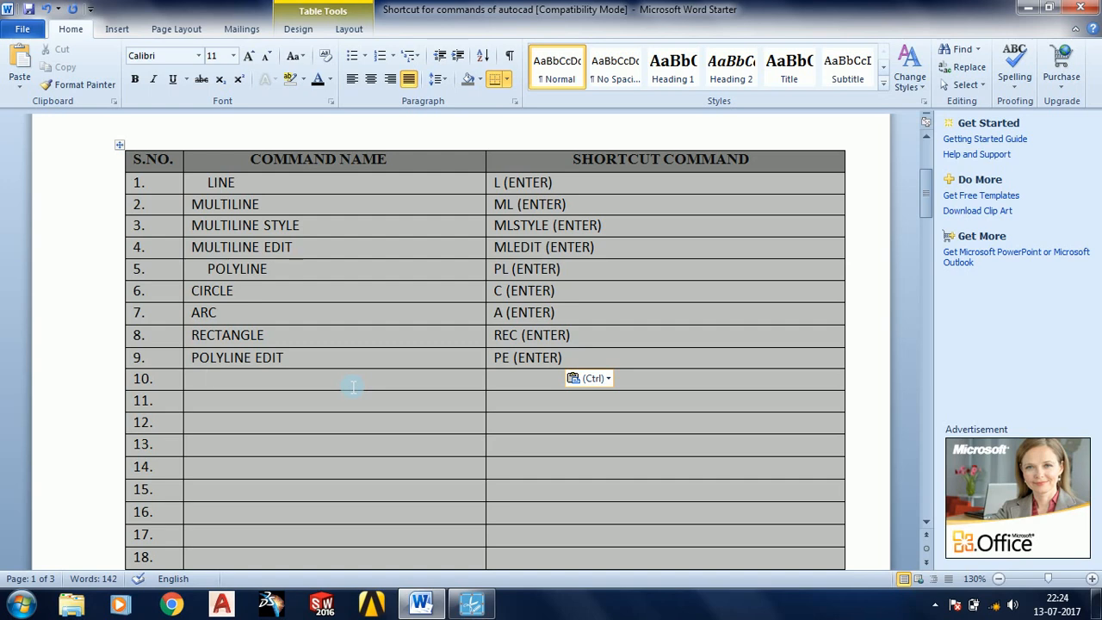
pyautogui.write('POL')
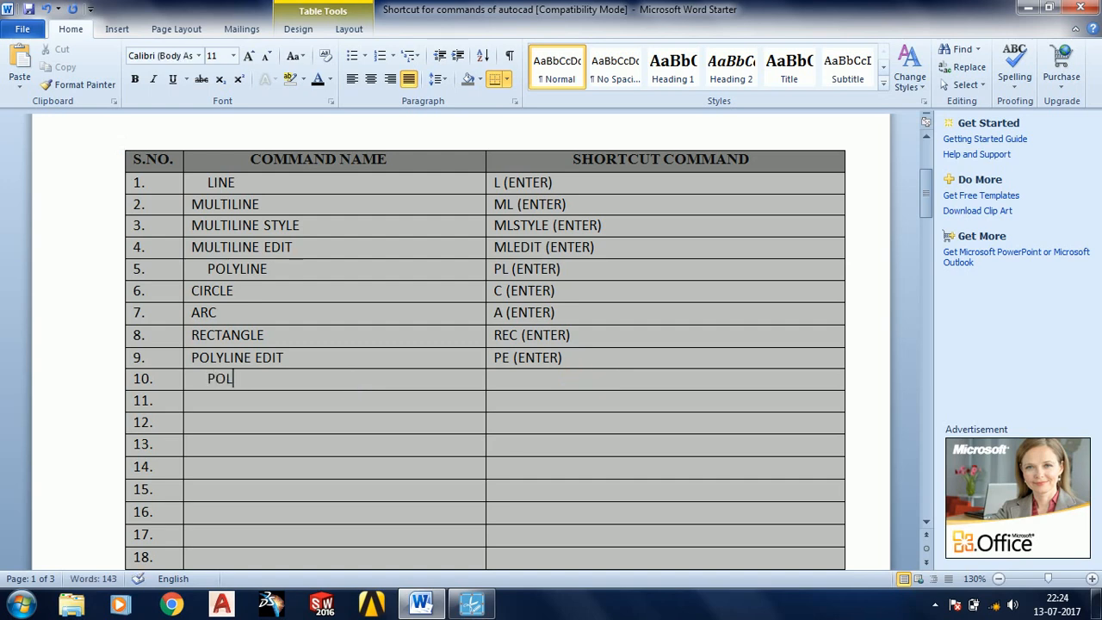
pyautogui.write('YGON')
pyautogui.press('Tab')
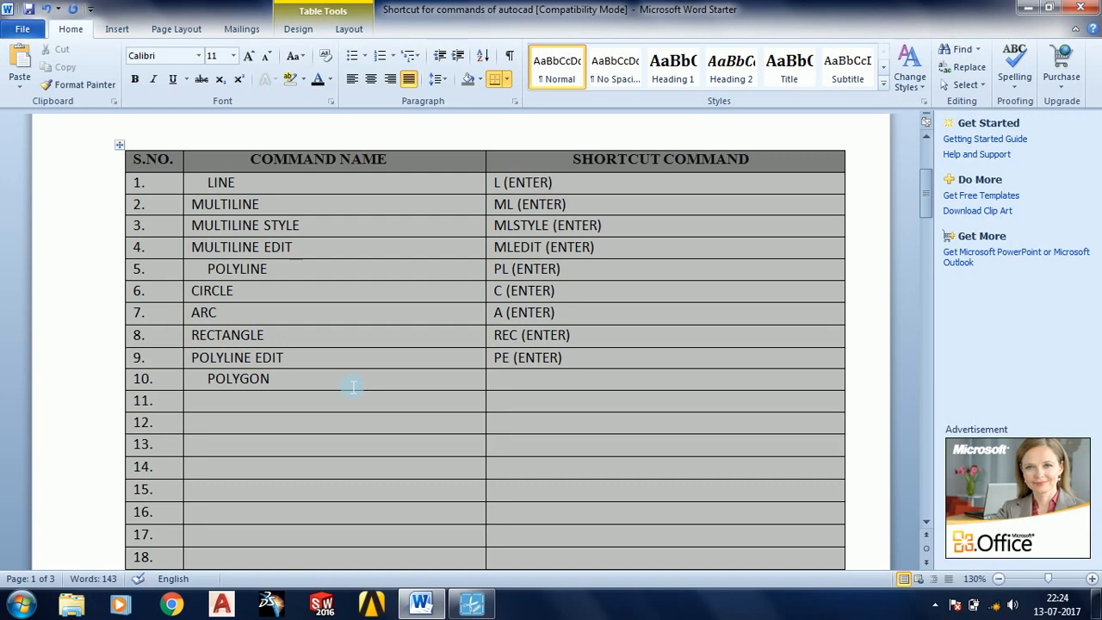
pyautogui.write('POL')
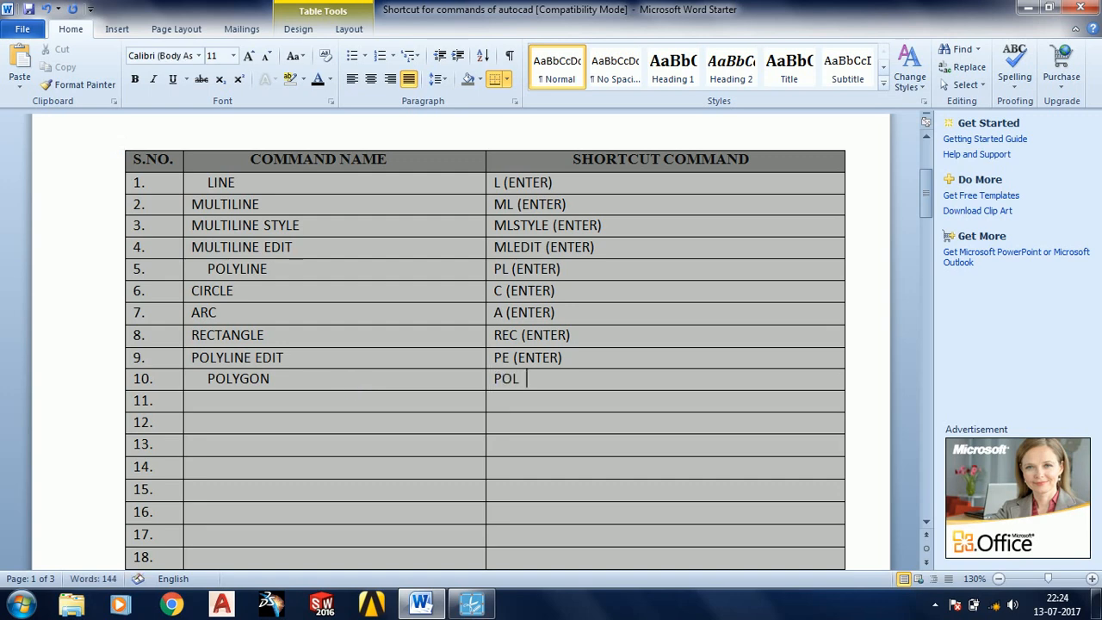
pyautogui.write('(ENTER)')
# Fill row 11 of the table with the command name ELLIPSE and the shortcut EL (ENTER).
pyautogui.press('Down')
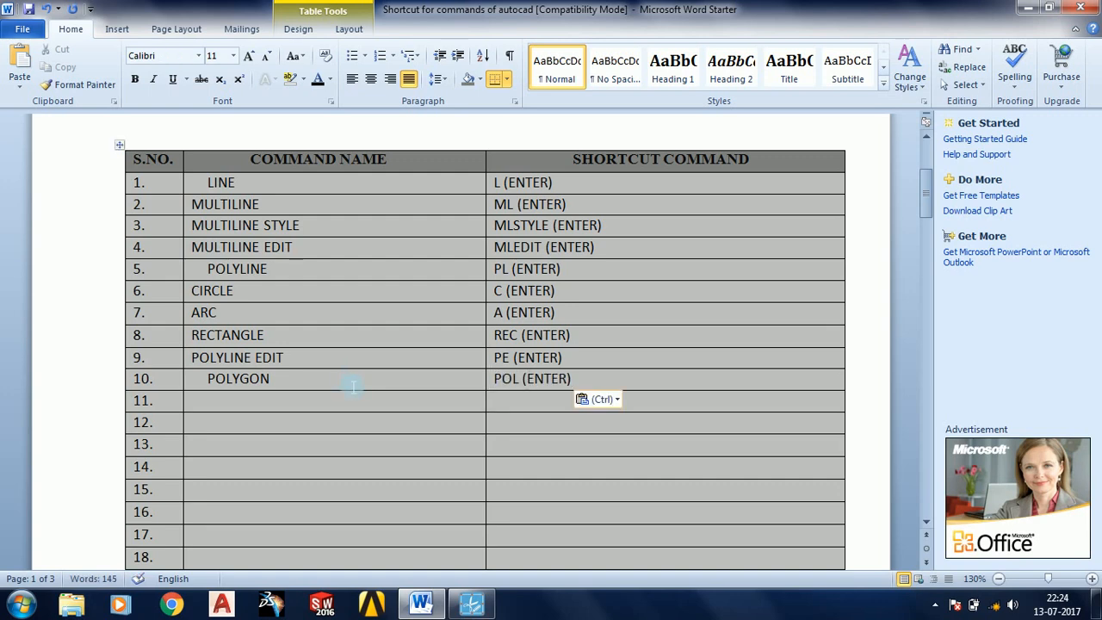
pyautogui.press('Left')
pyautogui.write('ELL')
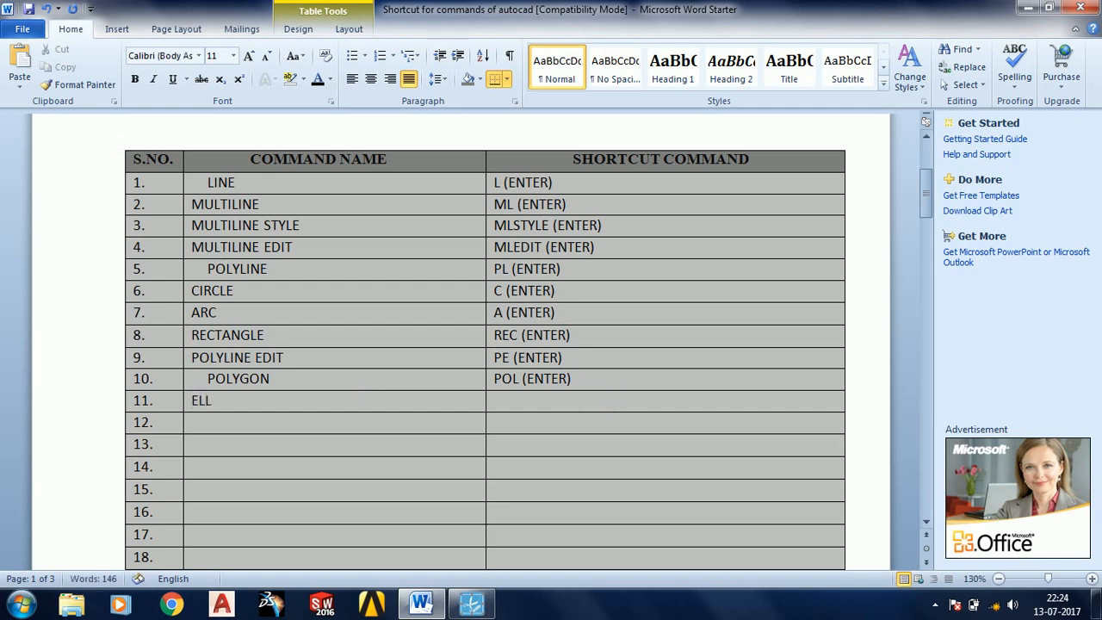
pyautogui.write('IPSE')
pyautogui.press('Tab')
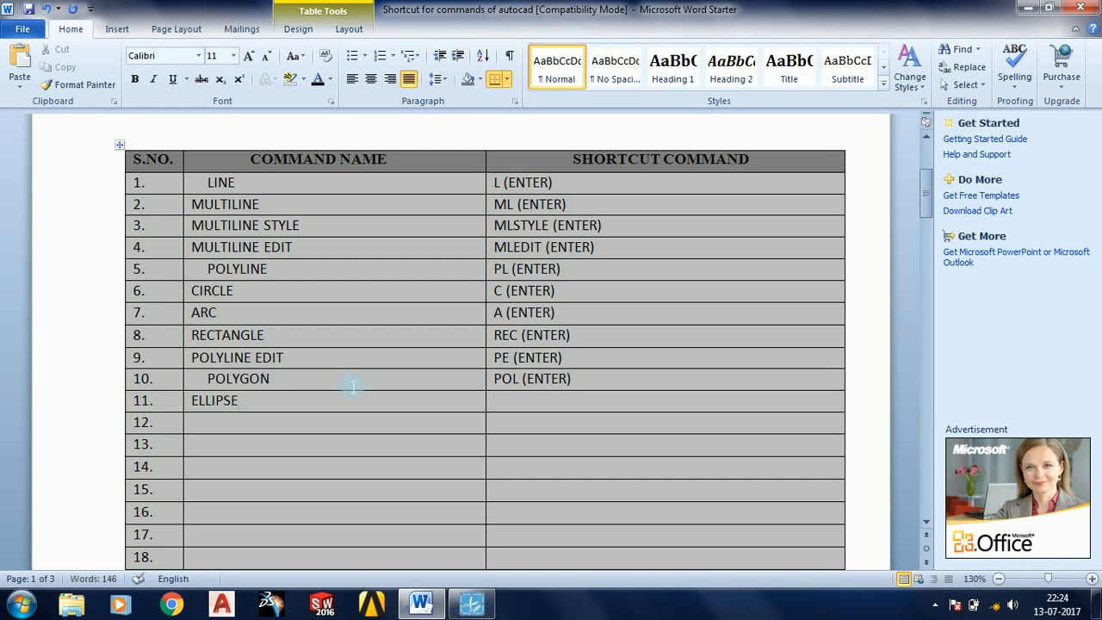
pyautogui.write('EL')
pyautogui.write('(ENTER)')
# Fill row 12 of the table with the command name HATCH and the shortcut H (ENTER).
pyautogui.press('Down')
pyautogui.press('Left')
pyautogui.press('Left')
pyautogui.press('Left')
pyautogui.press('Left')
pyautogui.press('Left')
pyautogui.press('Left')
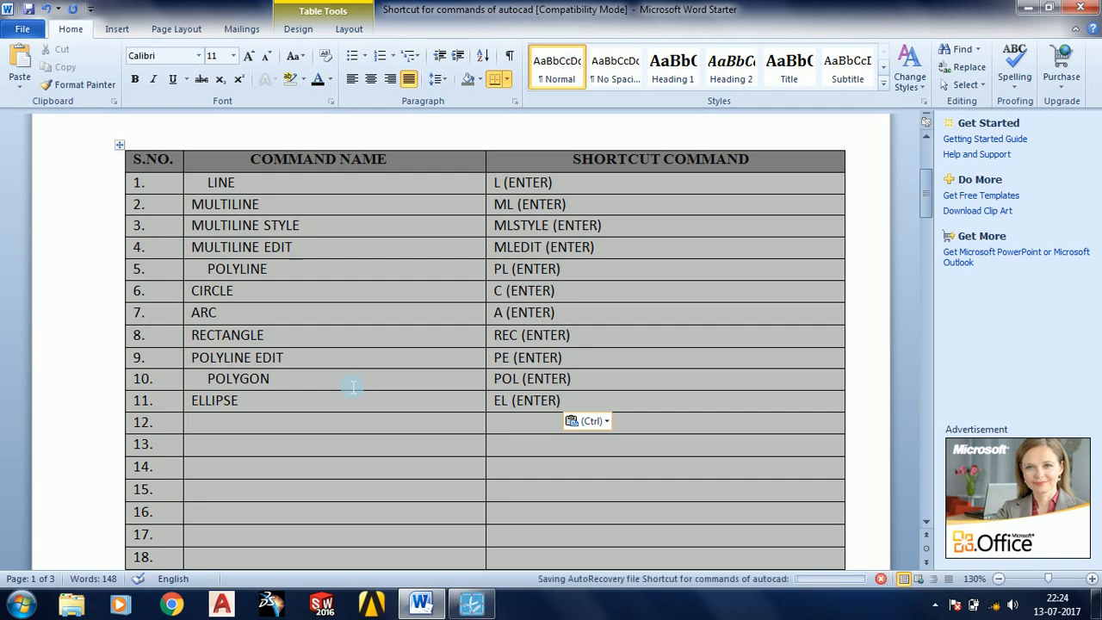
pyautogui.write('HATCH')
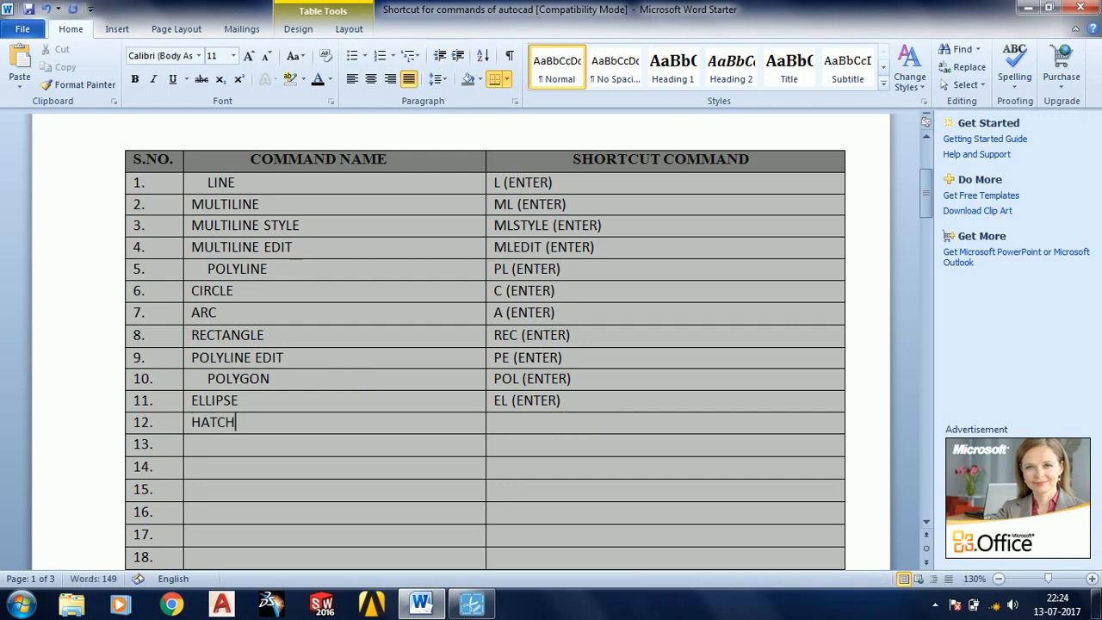
pyautogui.press('Right')
pyautogui.press('Right')
pyautogui.press('Right')
pyautogui.press('Right')
pyautogui.press('Right')
pyautogui.press('Right')
pyautogui.press('Left')
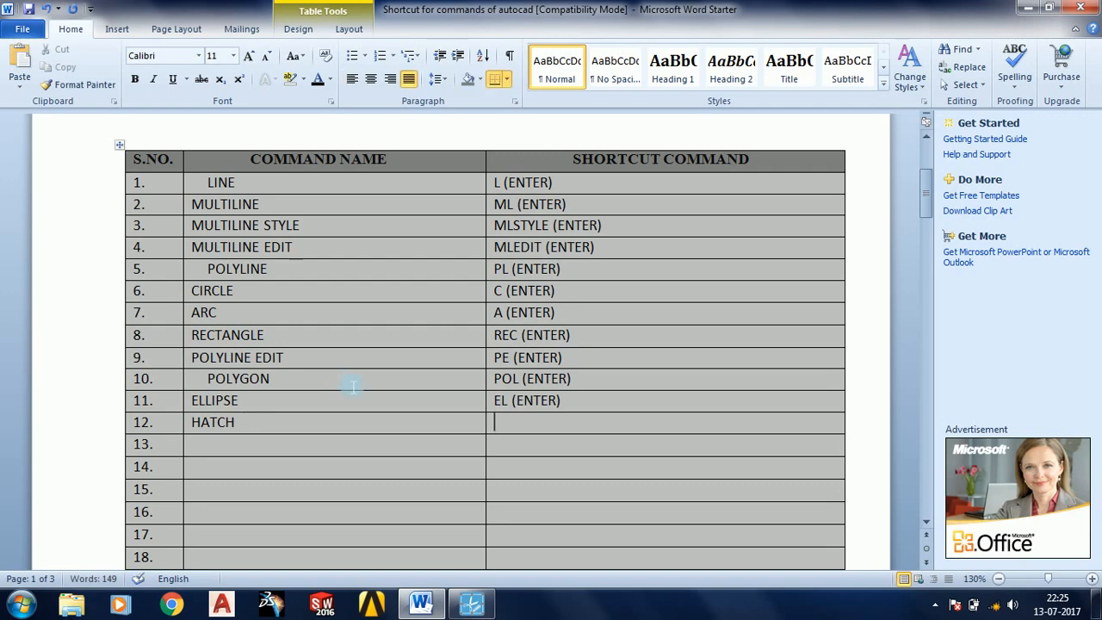
pyautogui.write('H')
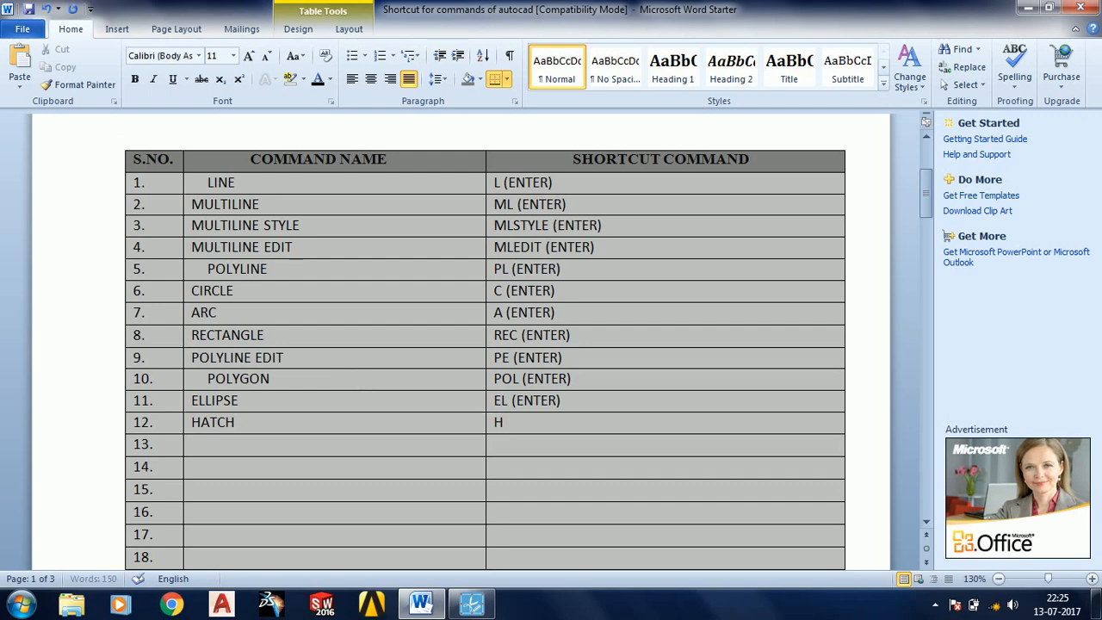
pyautogui.write('(ENTER)')
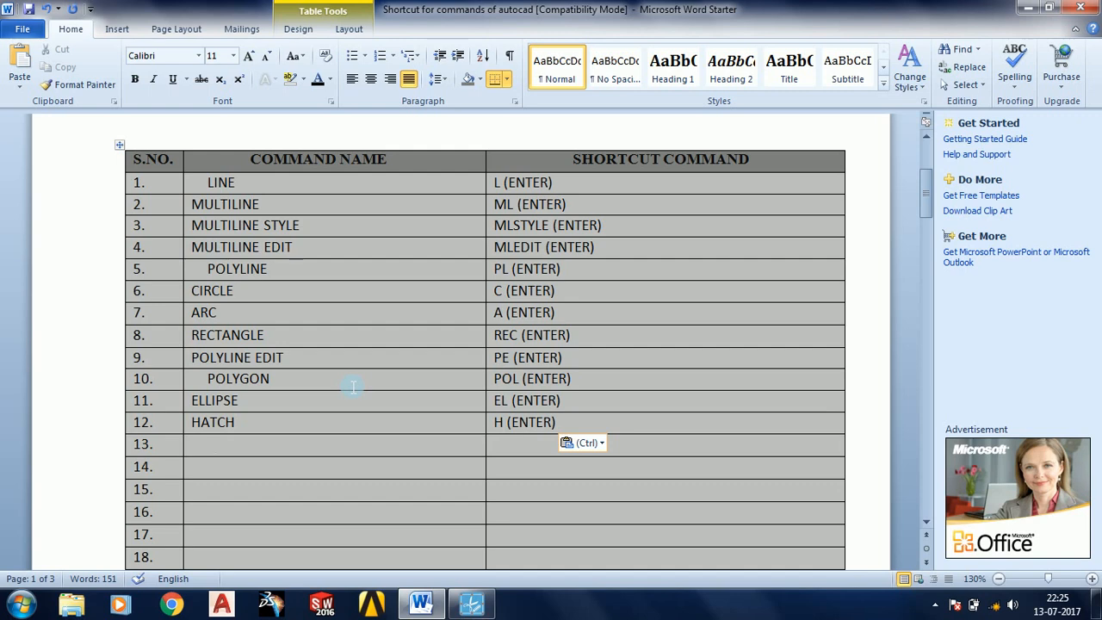
# Fill row 13 of the table with the command name SPLINE and the shortcut SPL (ENTER).
pyautogui.write('S')
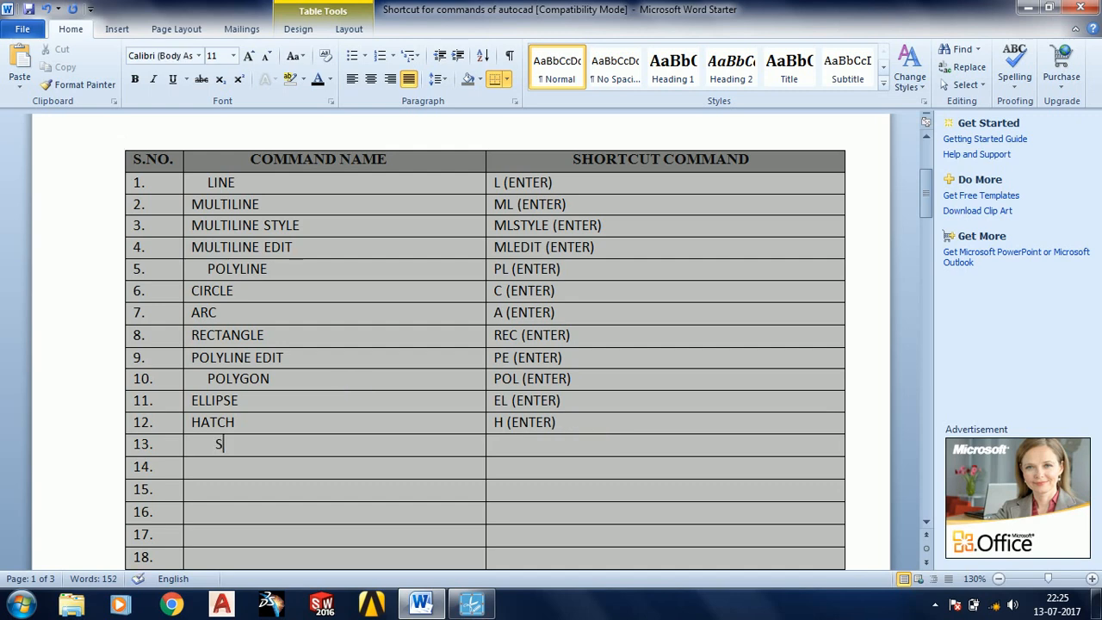
pyautogui.write('PLINE')
pyautogui.press('Tab')
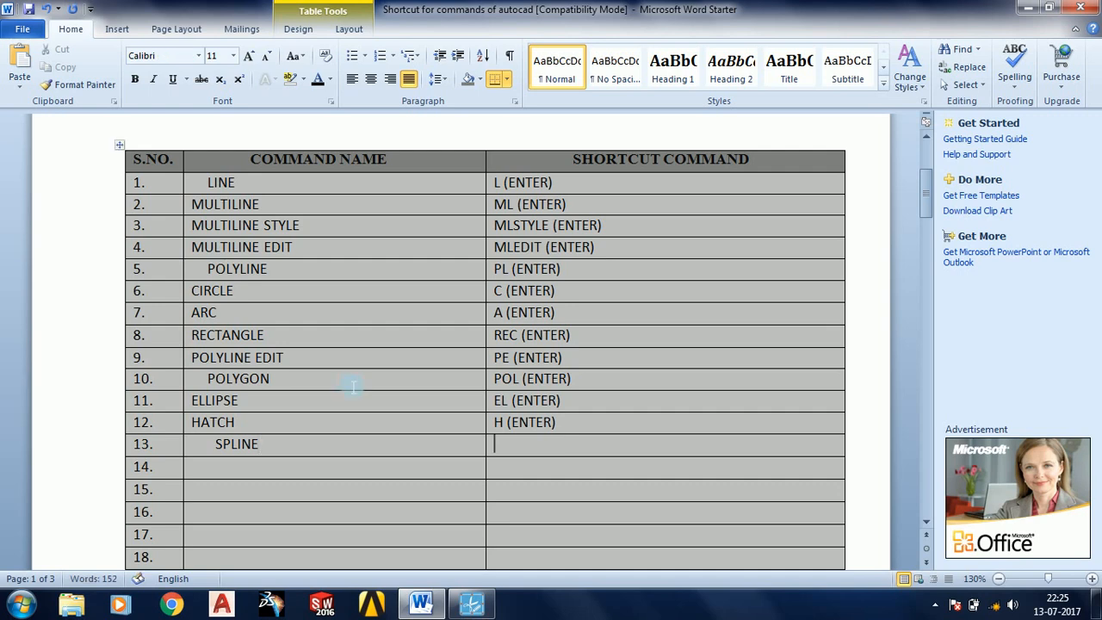
pyautogui.write('SPL')
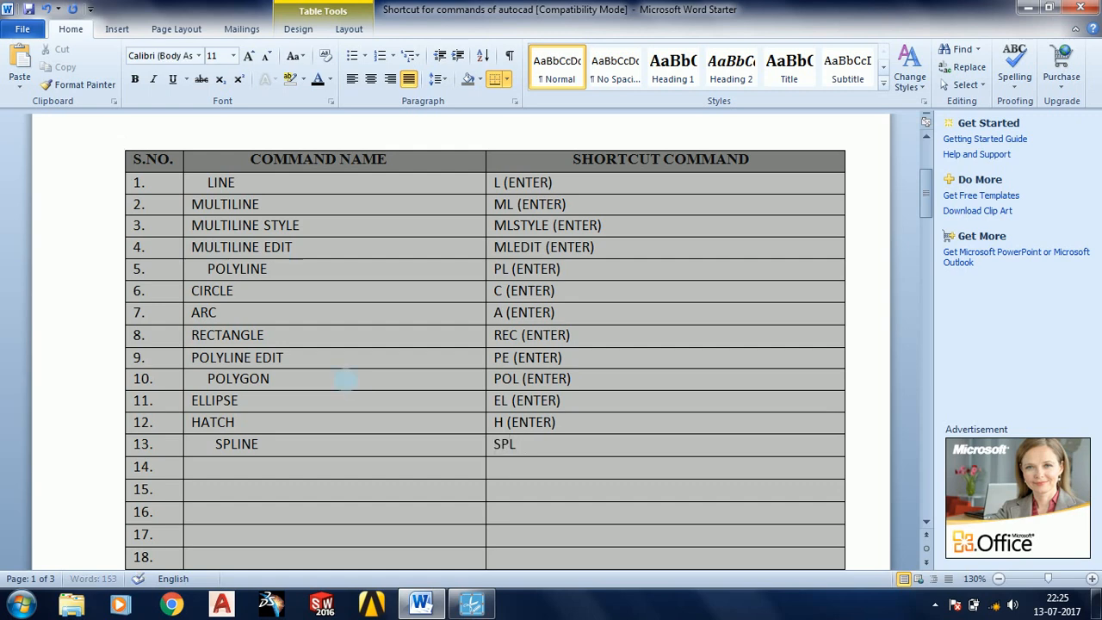
pyautogui.write('(ENTER)')
# Fill row 14 of the table with the command name SPLINE EDIT and the shortcut SPE (ENTER).
pyautogui.press('Down')
pyautogui.press('Left')
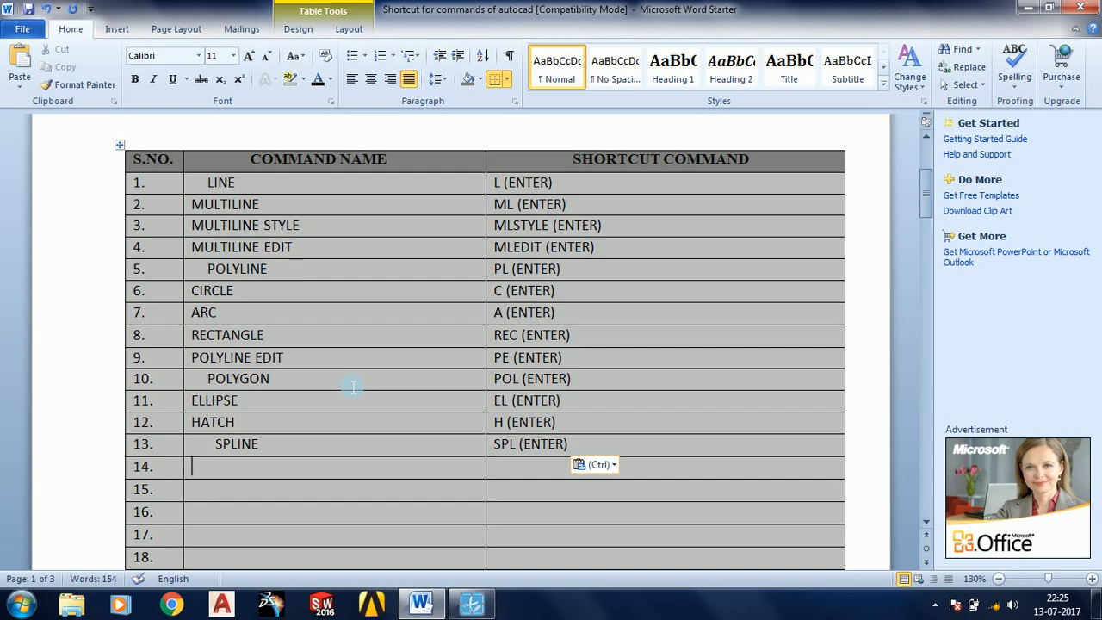
pyautogui.write('SPL')
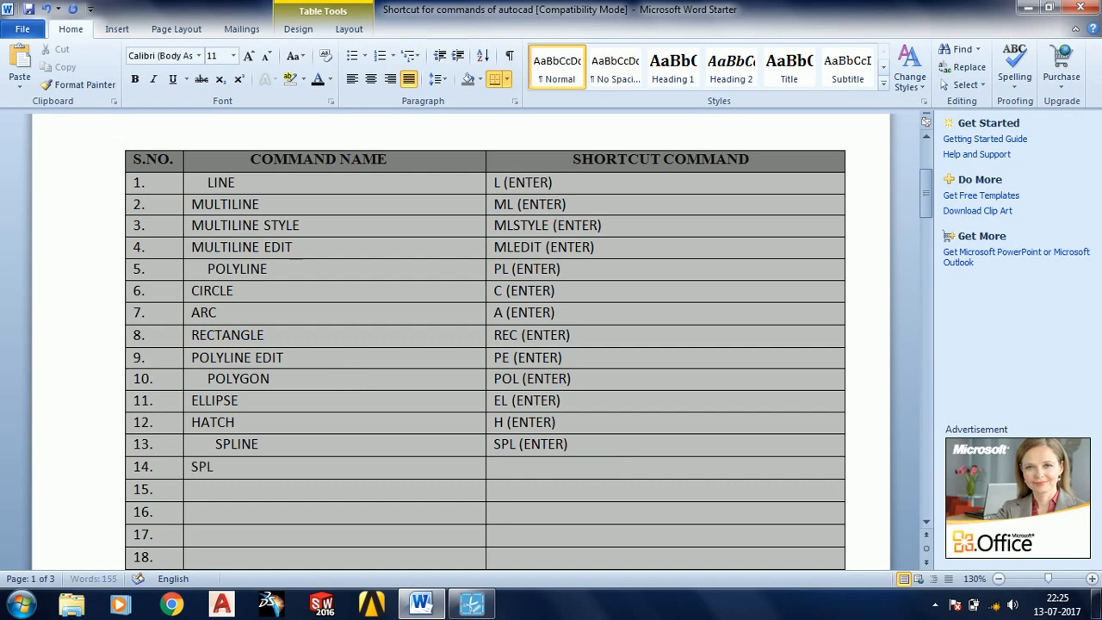
pyautogui.write('INE EDIT')
pyautogui.press('Tab')
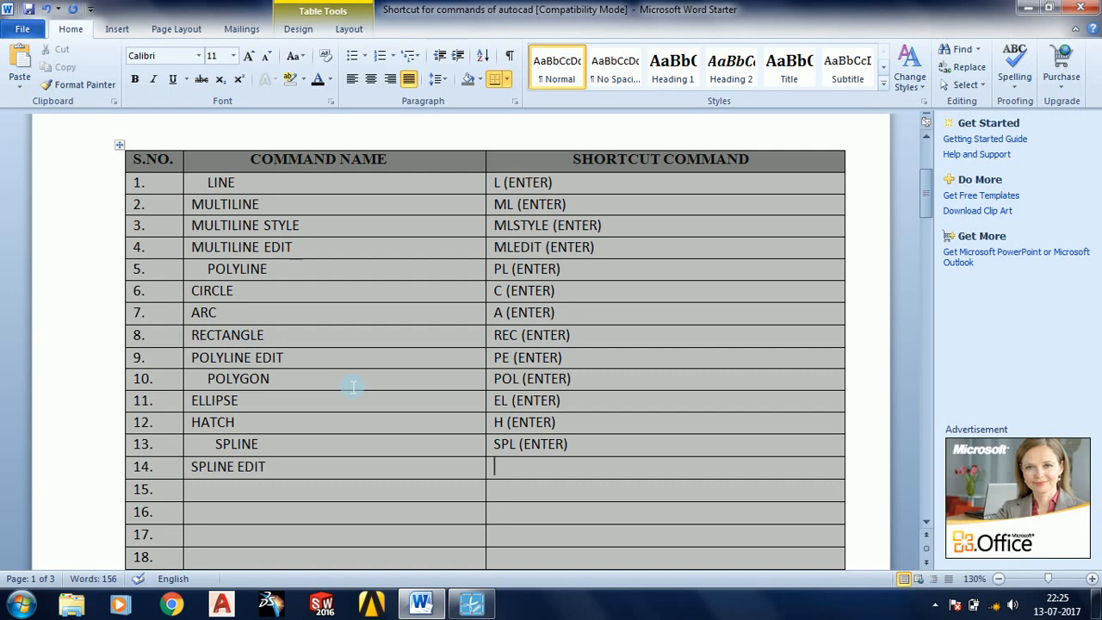
pyautogui.write('SPE')
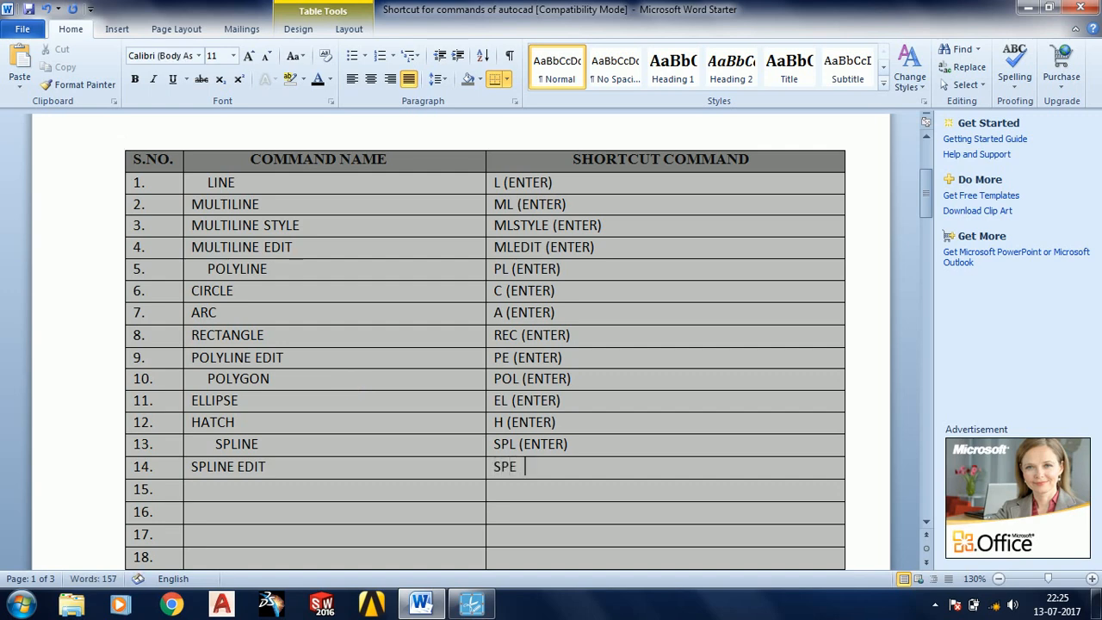
pyautogui.write('(ENTER)')
# Fill row 15 of the table with the command name CONSTRUCTION LINE and the shortcut XL (ENTER).
pyautogui.press('Down')
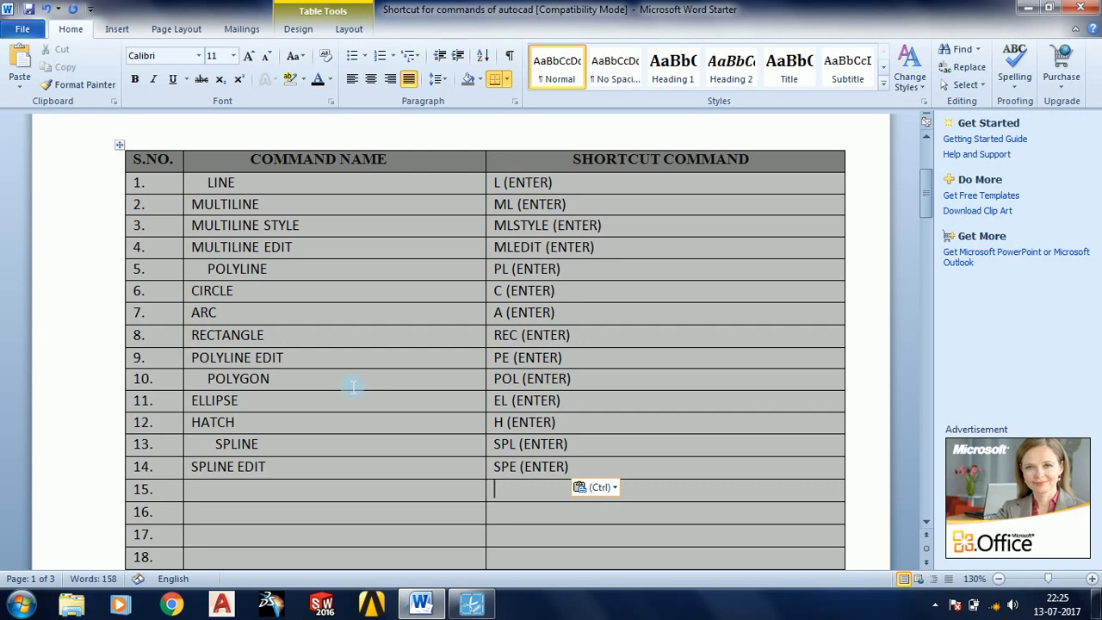
pyautogui.press('Left')
pyautogui.write('C')
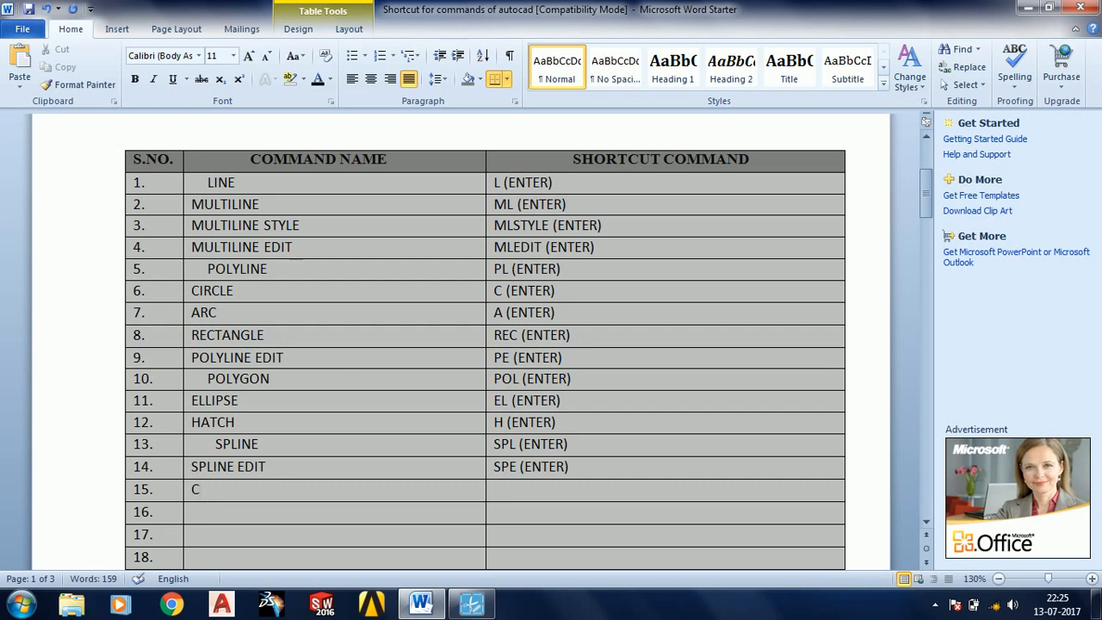
pyautogui.write('ONSTRUCTION LINE')
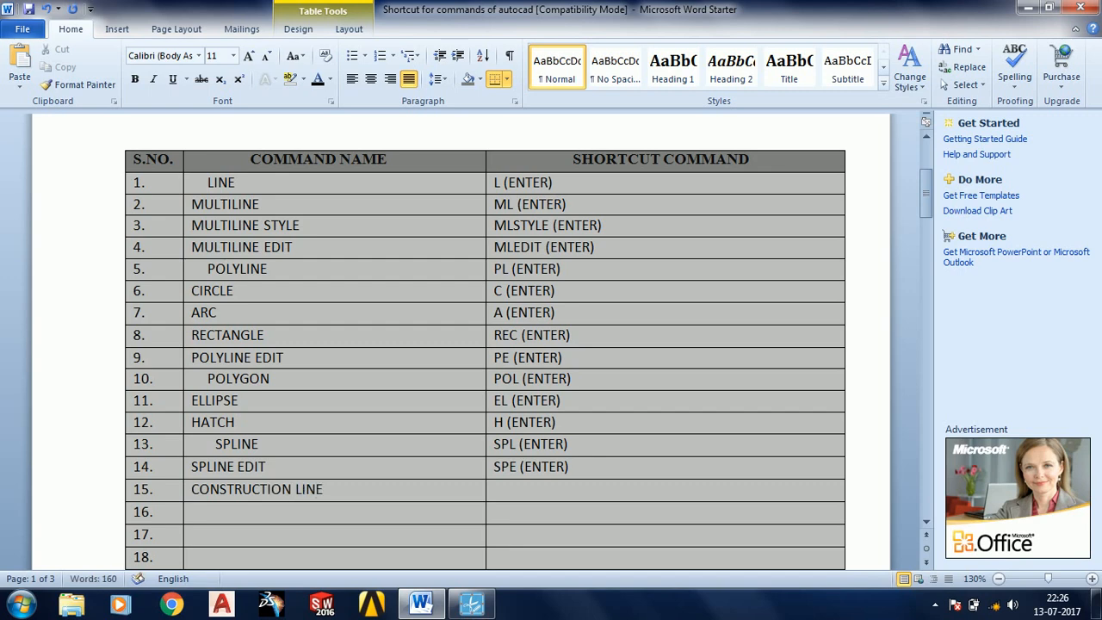
pyautogui.press('Tab')
pyautogui.write('XL')
pyautogui.write('(ENTER)')
# Fill row 16 of the table with the command name RAY and the shortcut RAY (ENTER).
pyautogui.press('Down')
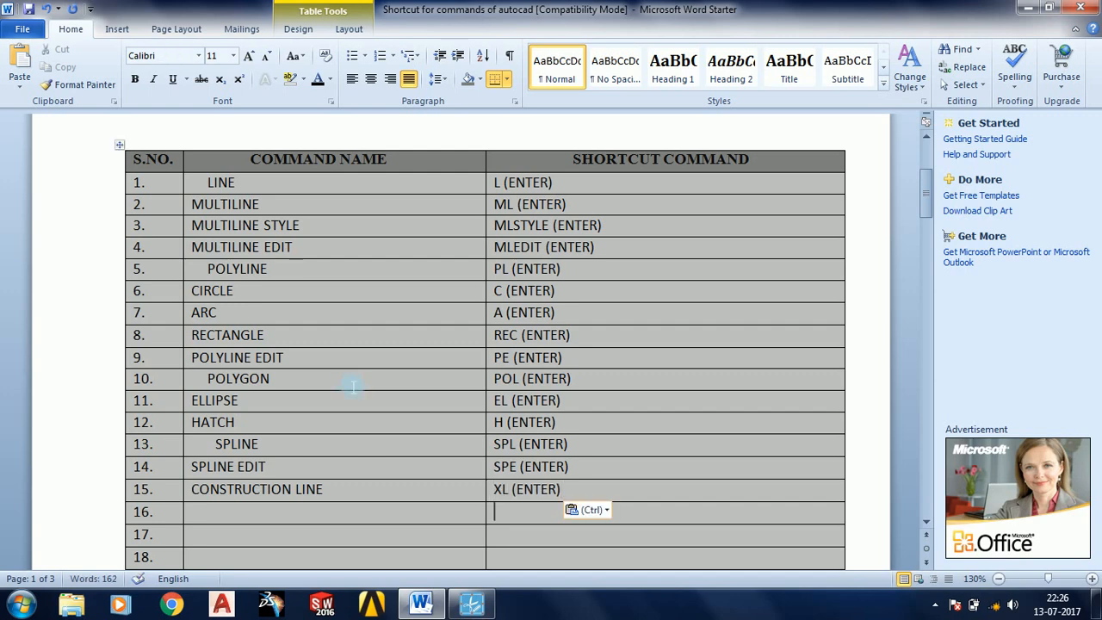
pyautogui.press('ctrl')
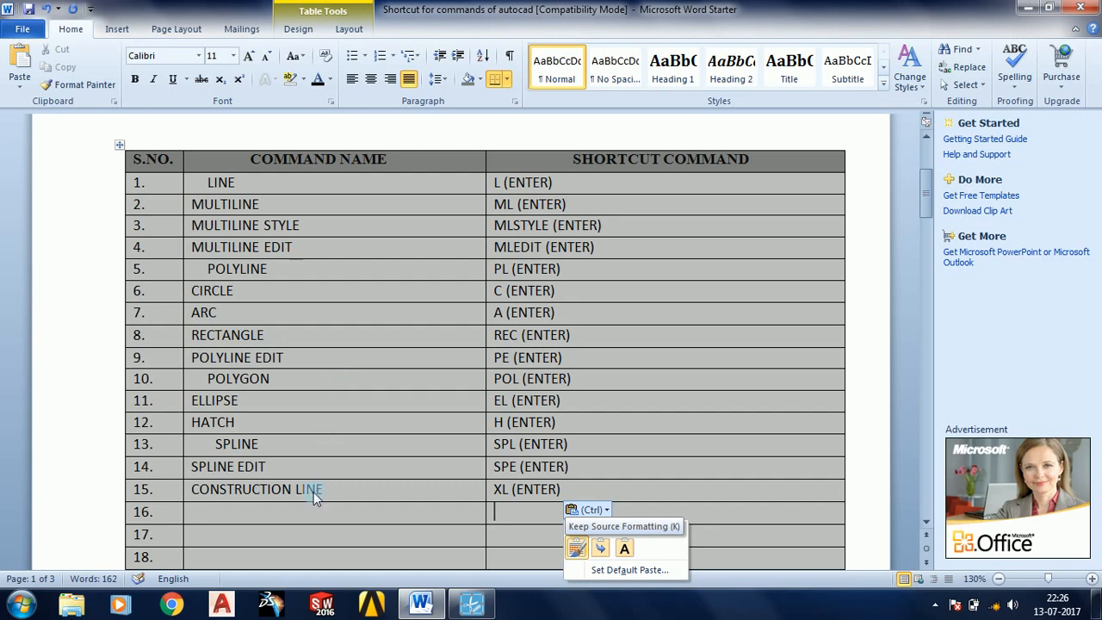
pyautogui.press('Escape')
pyautogui.click(301, 521)
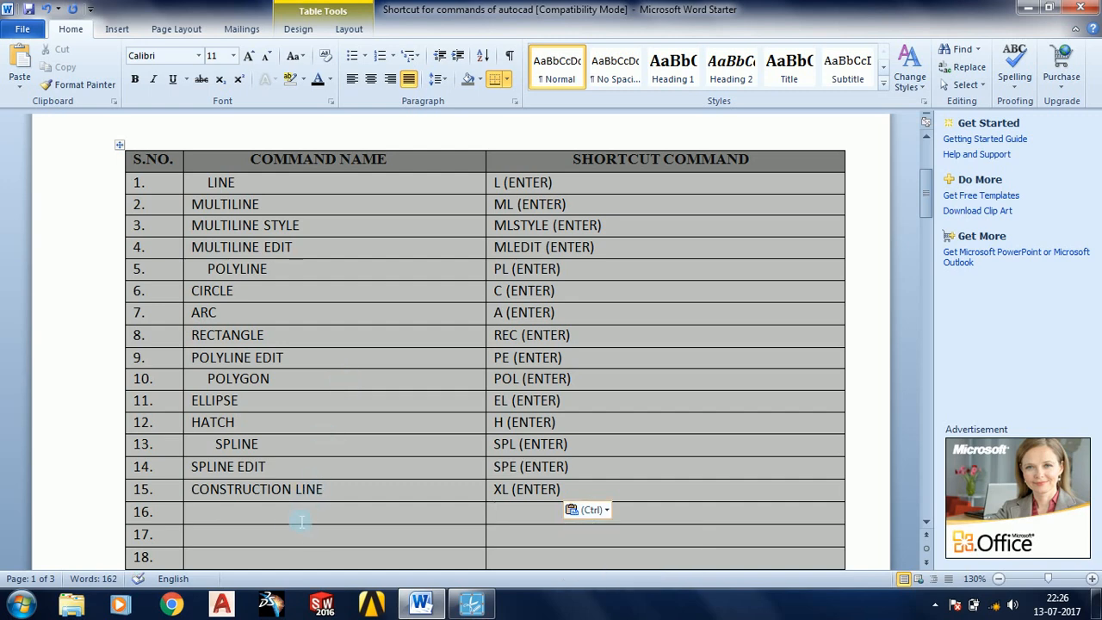
pyautogui.write('RAY')
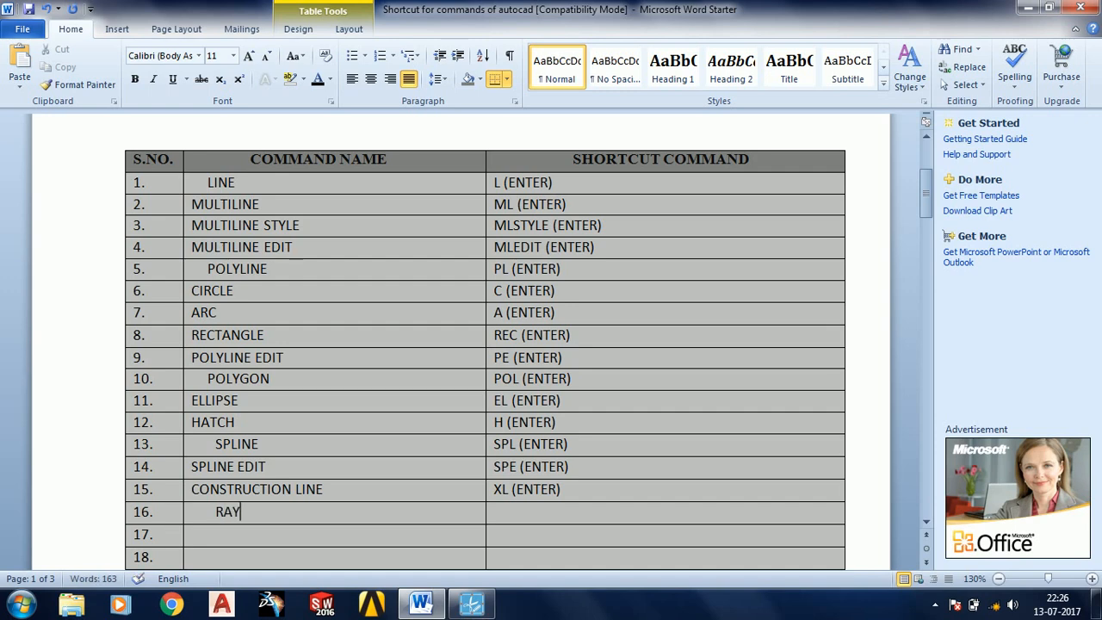
pyautogui.press('Tab')
pyautogui.write('RAY')
pyautogui.write('(ENTER)')
# Fill row 17 of the table with the command name MULTIPLT POINTS and the shortcut PO (ENTER).
pyautogui.press('Down')
pyautogui.press('Left')
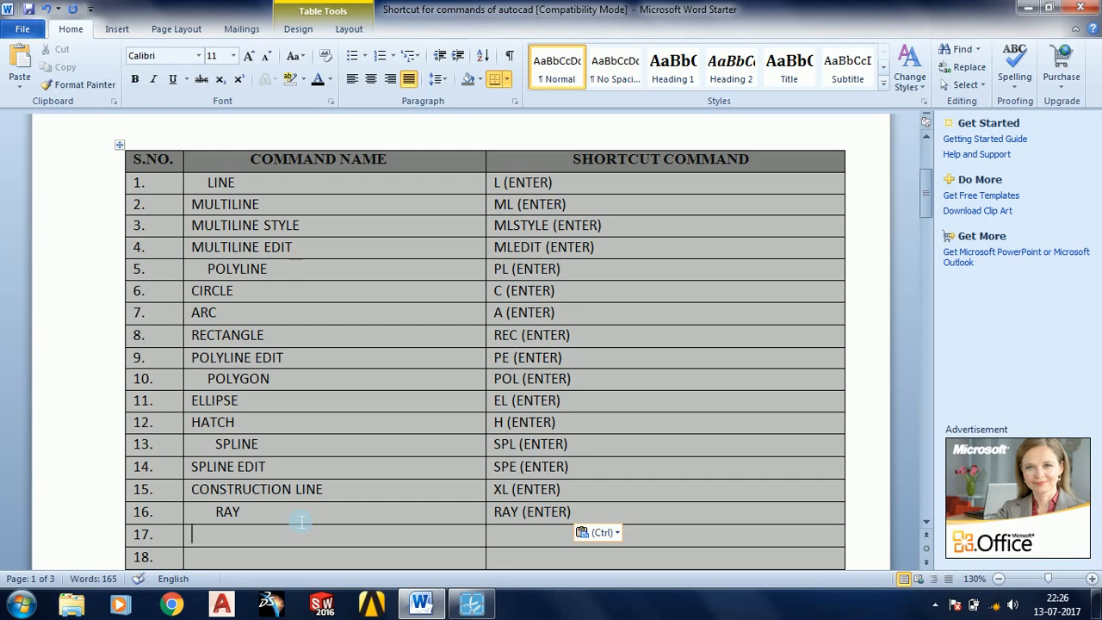
pyautogui.write('M')
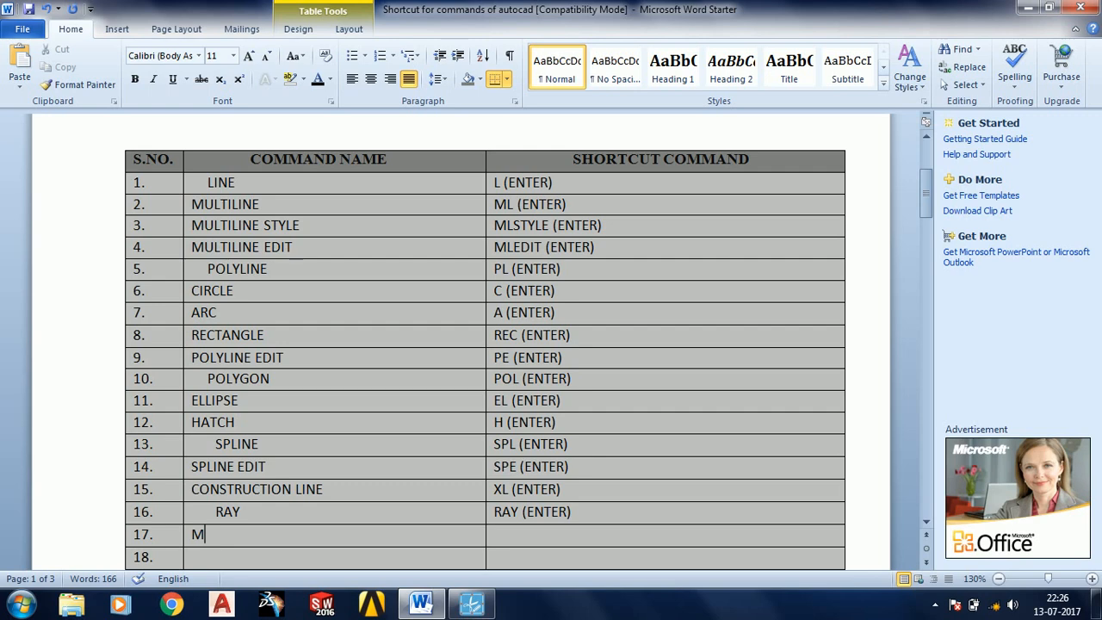
pyautogui.write('ULTIPLT  POINTS')
pyautogui.press('Tab')
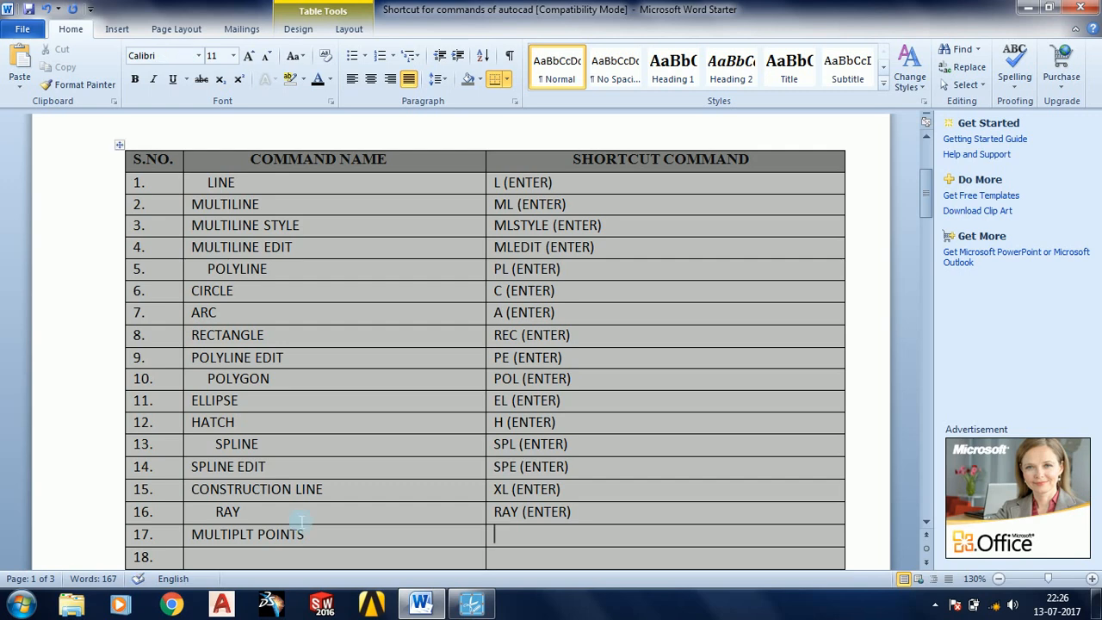
pyautogui.write('PO')
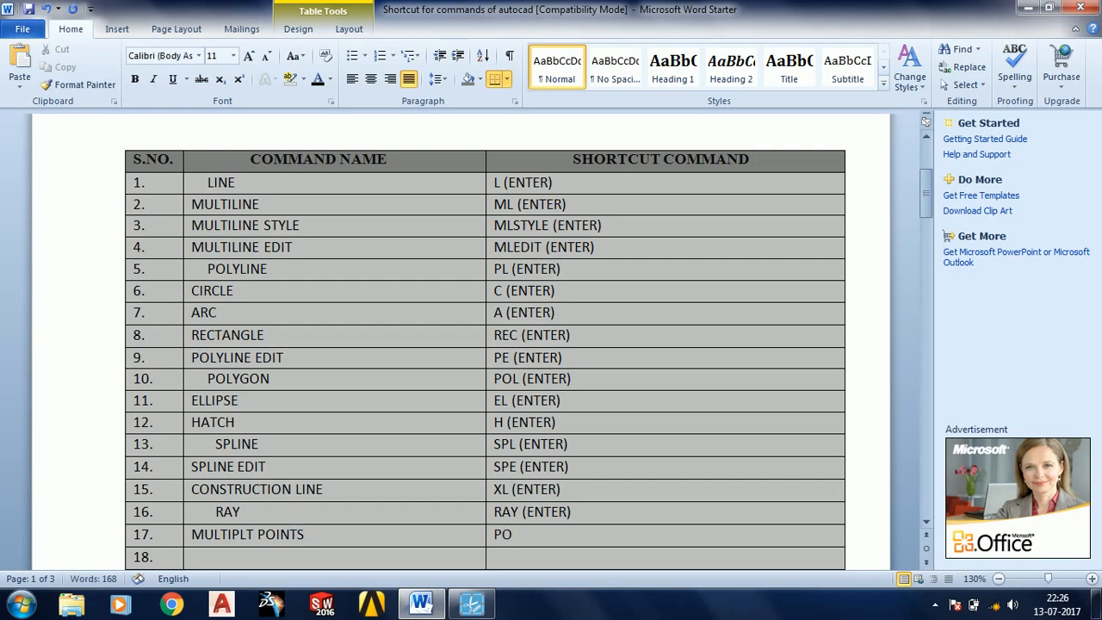
pyautogui.write('(ENTER)')
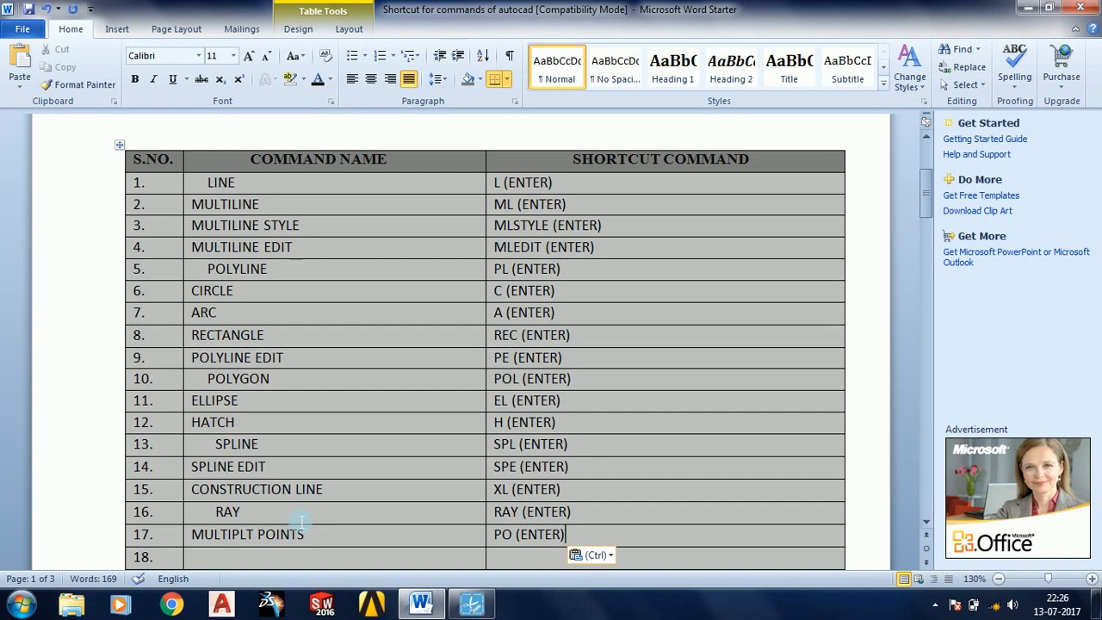
# Fill row 18 of the table with the command name POINT TYPE and the shortcut PTYPE (ENTER).
pyautogui.scroll(-5, 301, 522)
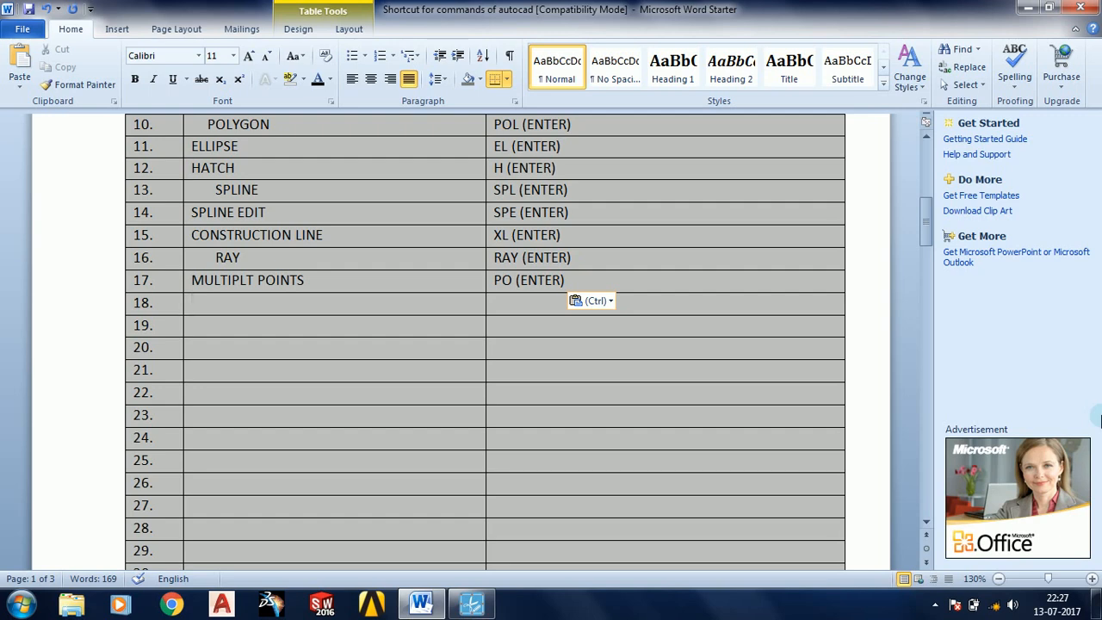
pyautogui.write('POIN')
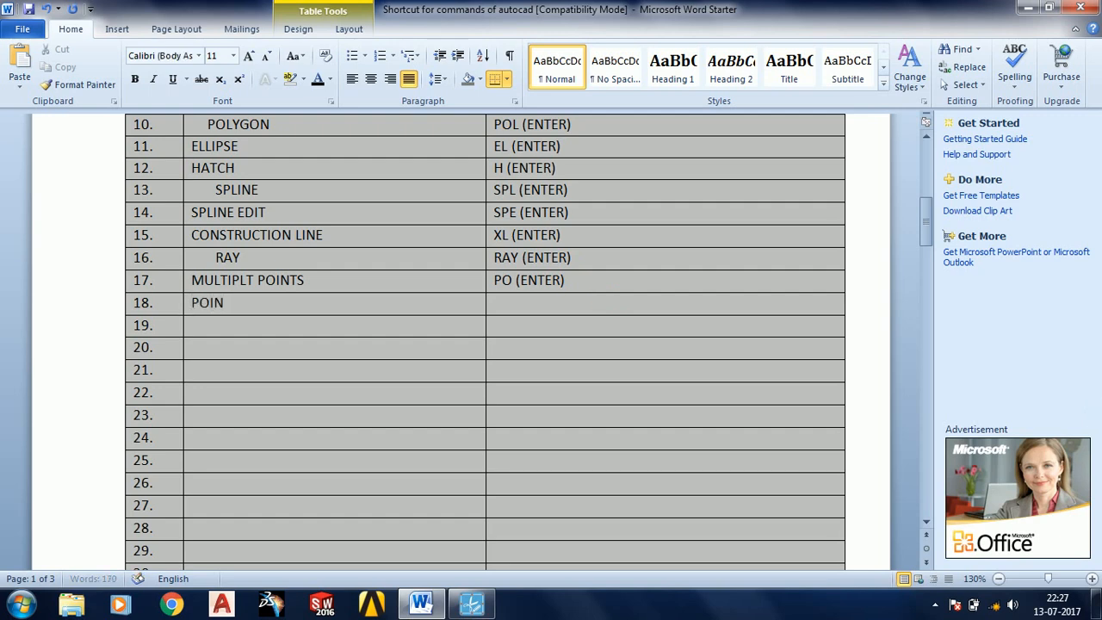
pyautogui.write('T TYPE')
pyautogui.click(660, 312)
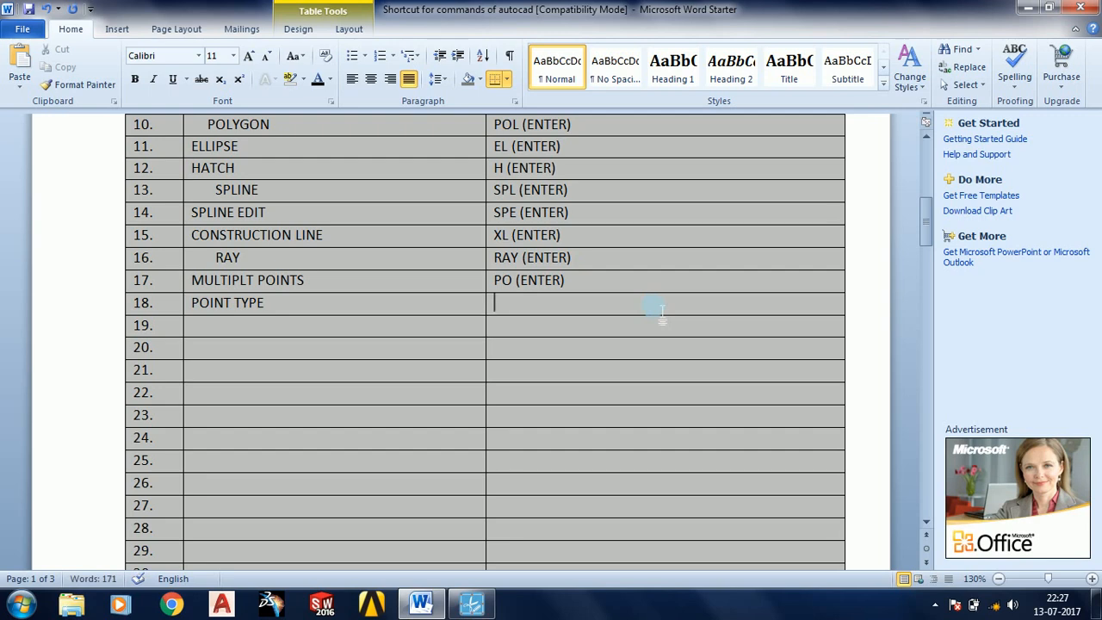
pyautogui.write('PY')
pyautogui.press('BackSpace')
pyautogui.write('TYPE')
pyautogui.write('(ENTER)')
# Fill row 19 of the table with the command name DIVIDE and the shortcut DIV (ENTER).
pyautogui.press('Down')
pyautogui.press('Left')
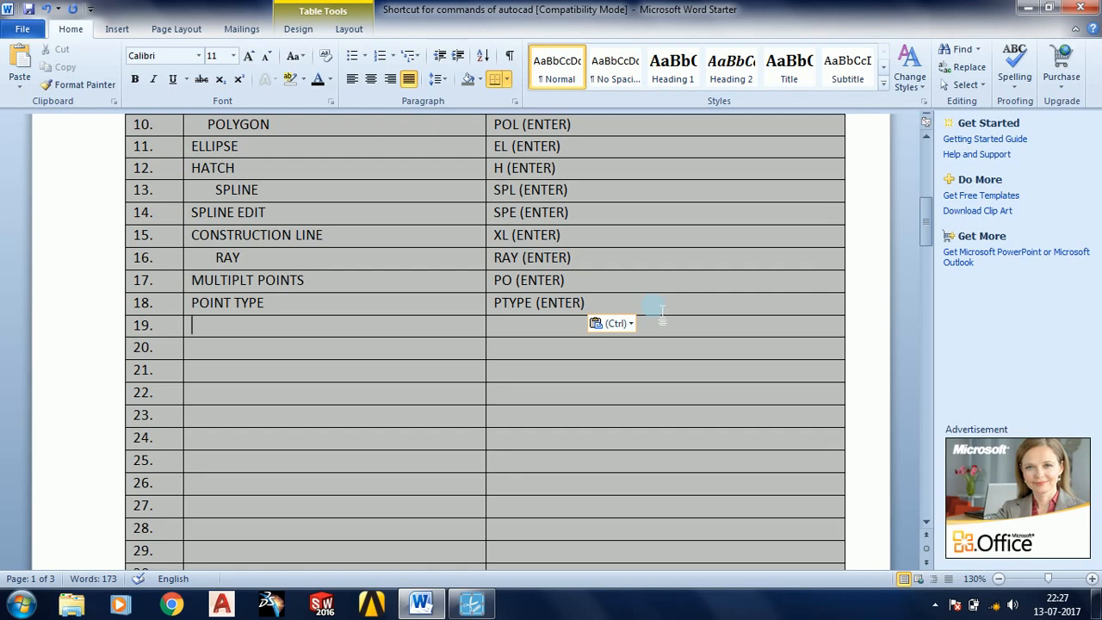
pyautogui.write('DI')
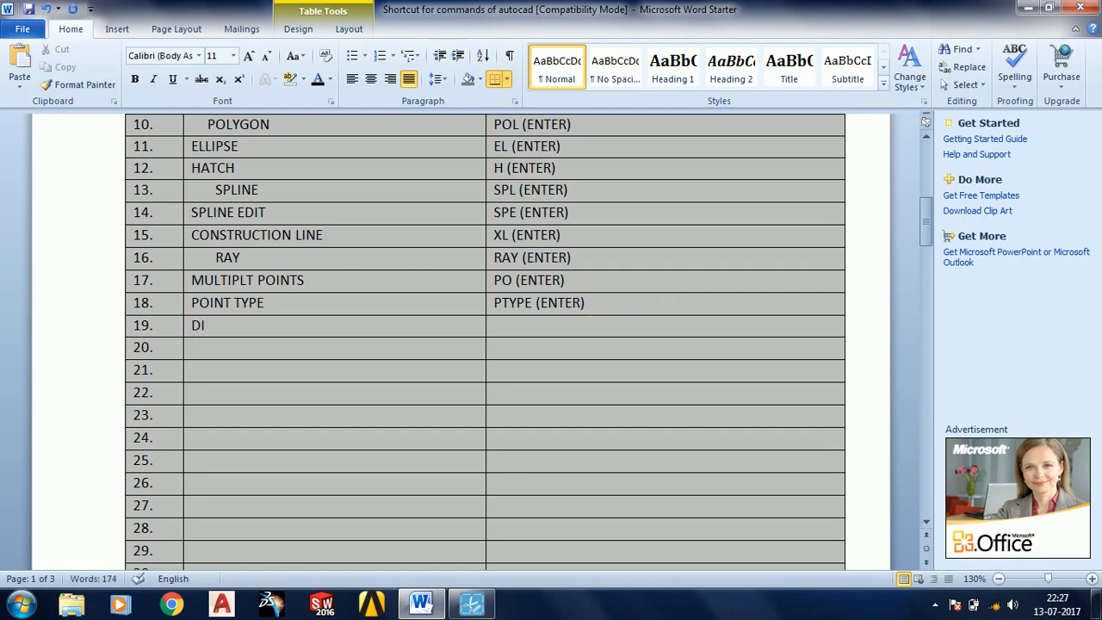
pyautogui.write('VIDE')
pyautogui.click(660, 314)
pyautogui.write('DIV')
pyautogui.write('(ENTER)')
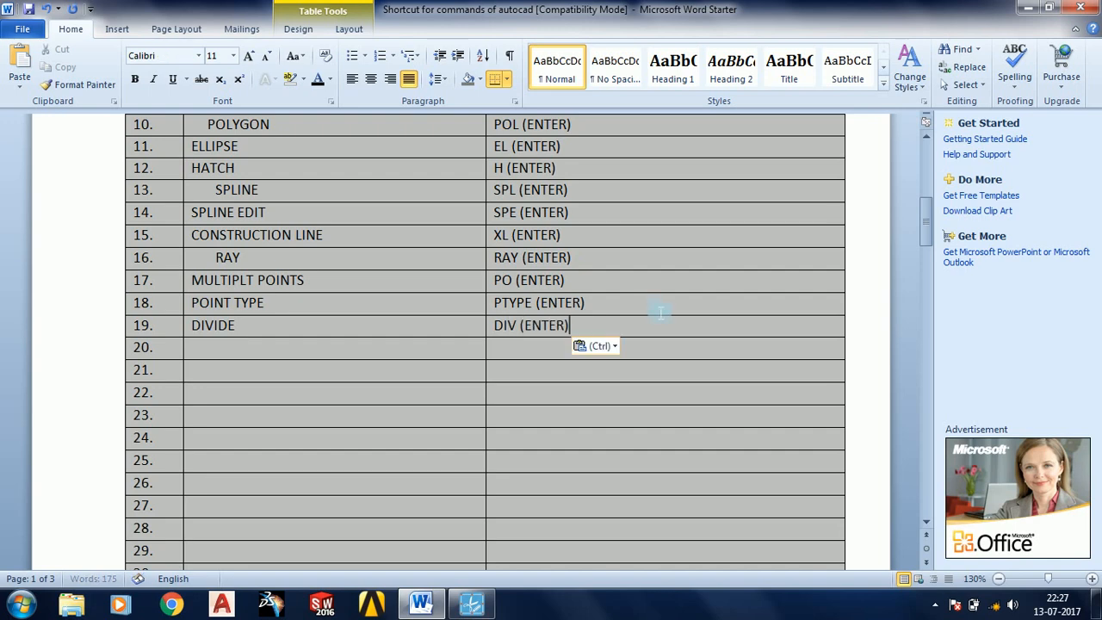
# Fill row 20 of the table with the command name MEASURE and the shortcut ME (ENTER).
pyautogui.press('ctrl')
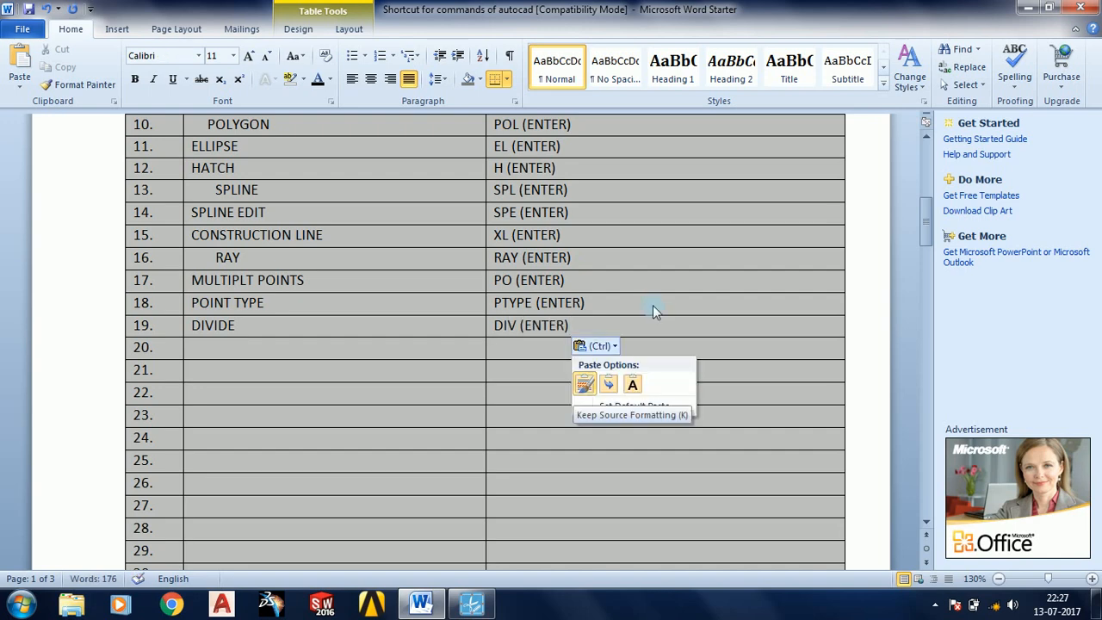
pyautogui.click(443, 351)
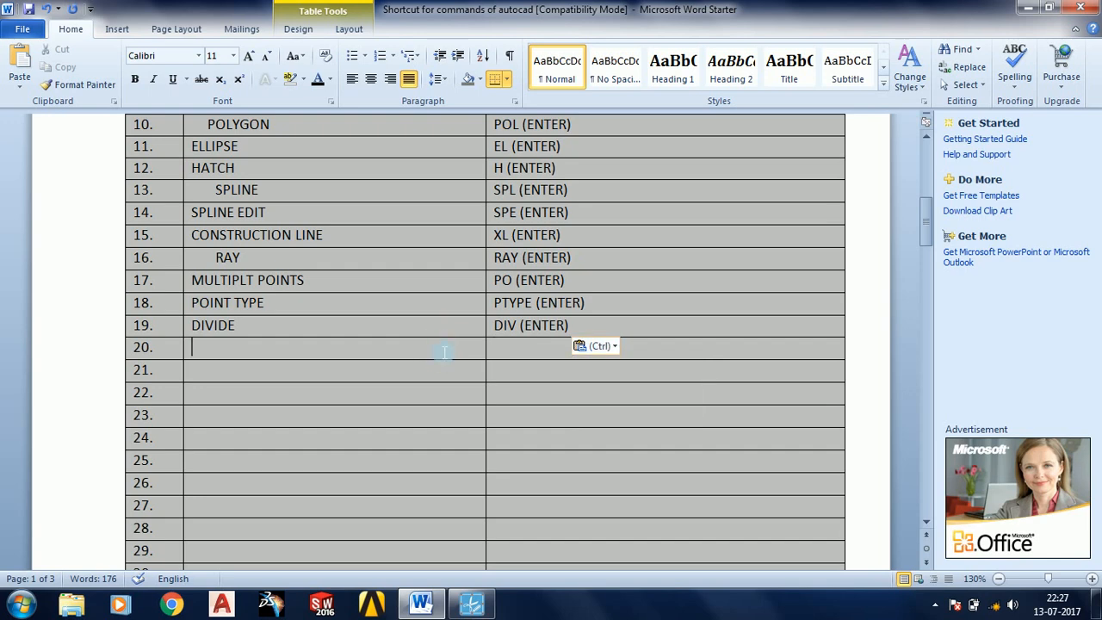
pyautogui.write('ME')
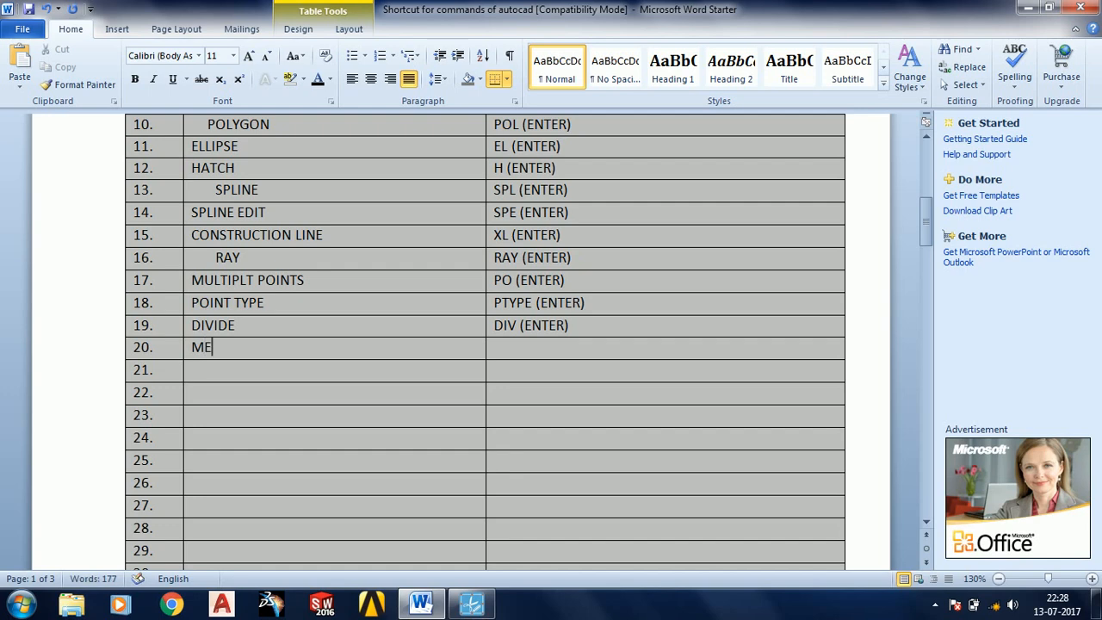
pyautogui.write('ASURE')
pyautogui.press('Tab')
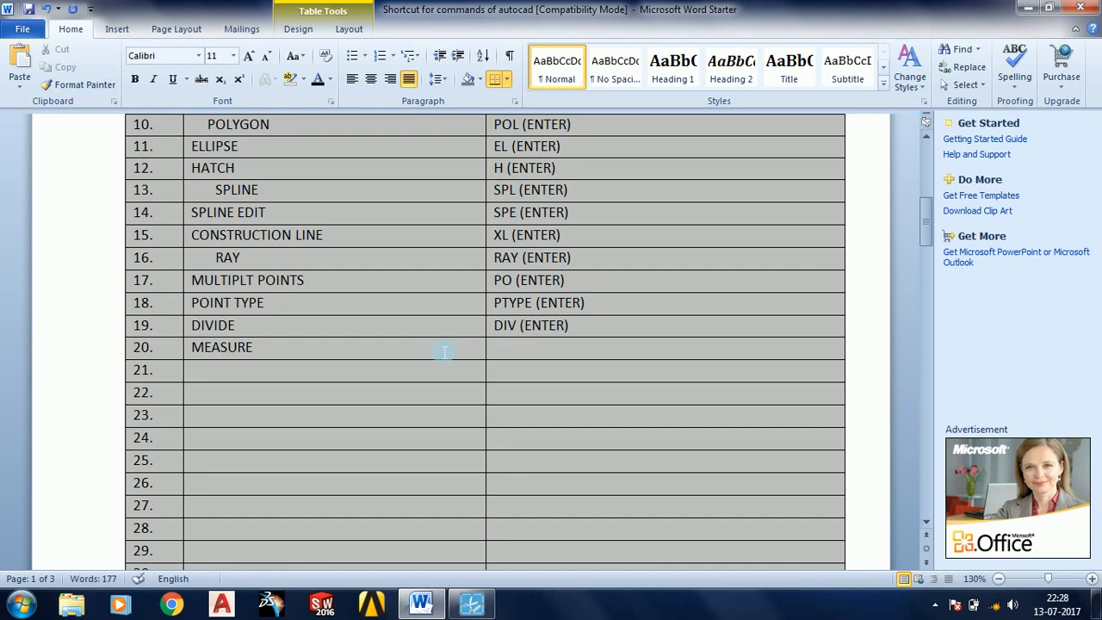
pyautogui.write('ME')
pyautogui.write('(ENTER)')
# Fill row 21 of the table with the command name REGION and the shortcut REG (ENTER).
pyautogui.press('Down')
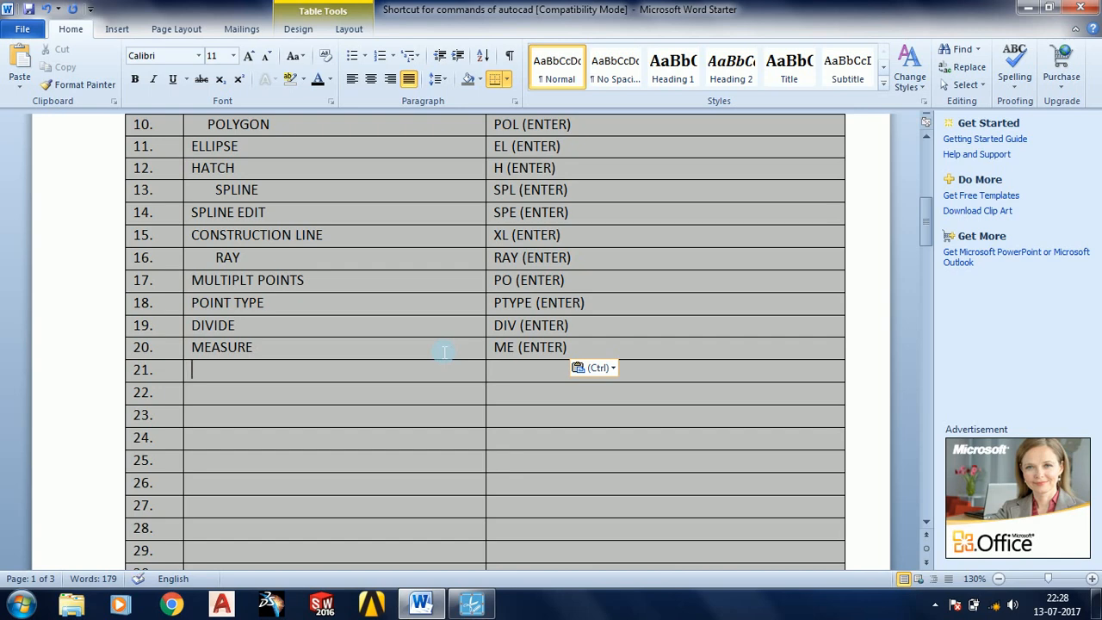
pyautogui.write('REGION')
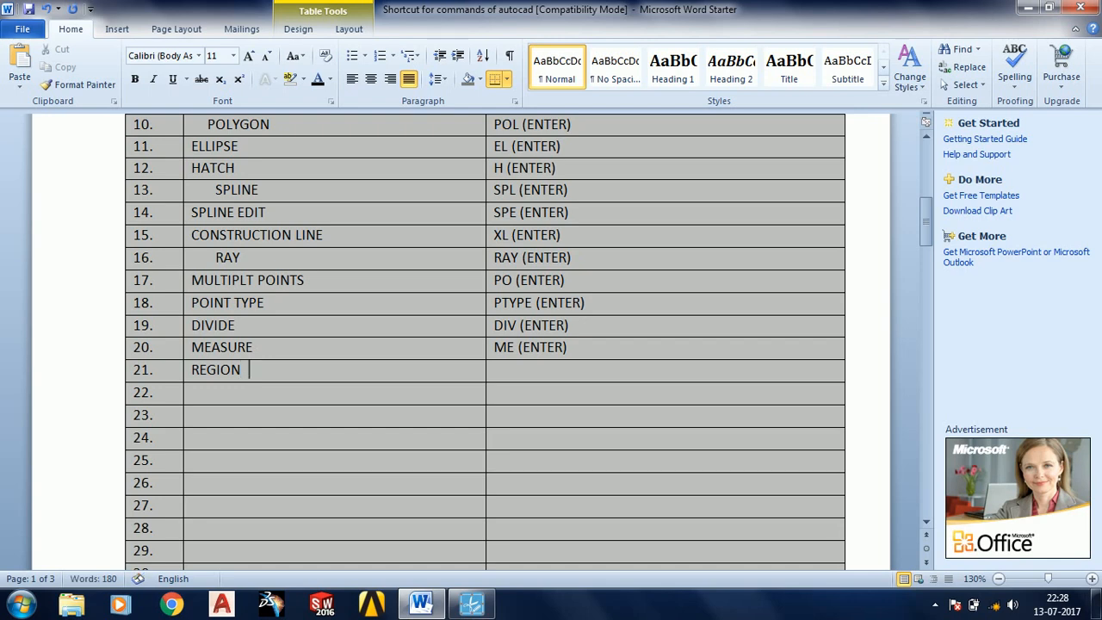
pyautogui.click(443, 351)
pyautogui.write('REG')
pyautogui.write('(ENTER)')
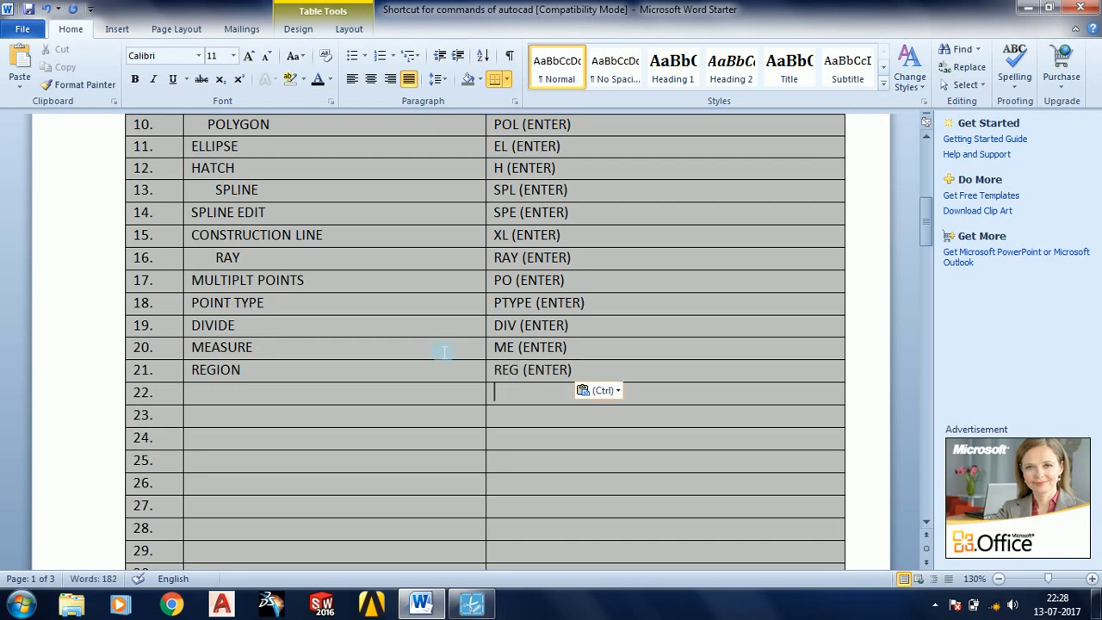
# Fill row 22 of the table with the command name WIPEOUT and the shortcut WI (ENTER).
pyautogui.press('Left')
pyautogui.write('WIP')
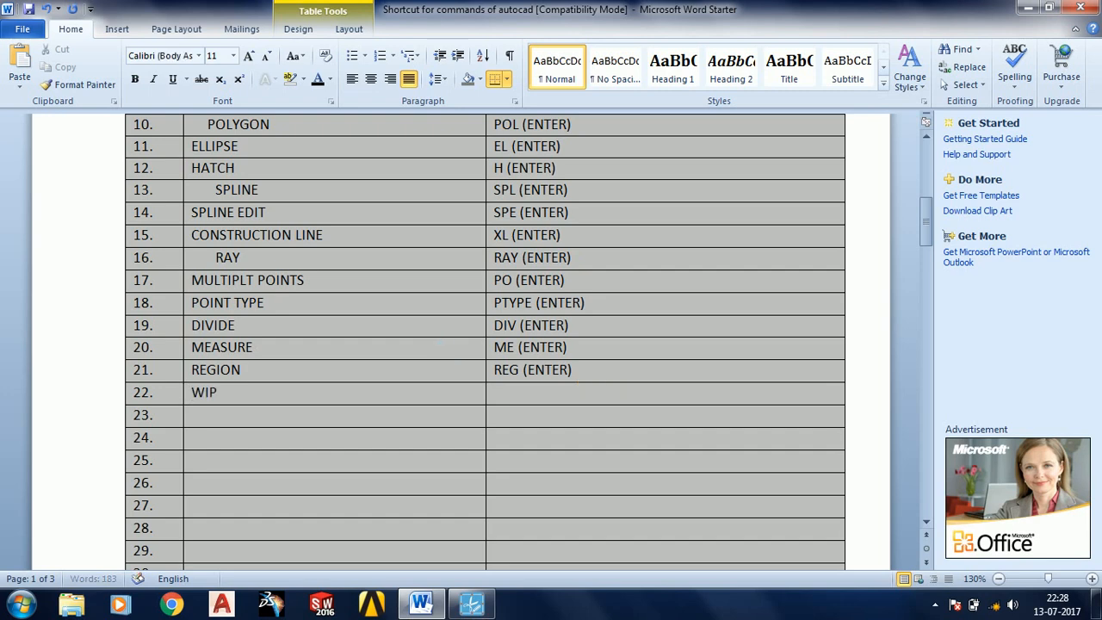
pyautogui.write('OUT')
pyautogui.press('Right')
pyautogui.press('Right')
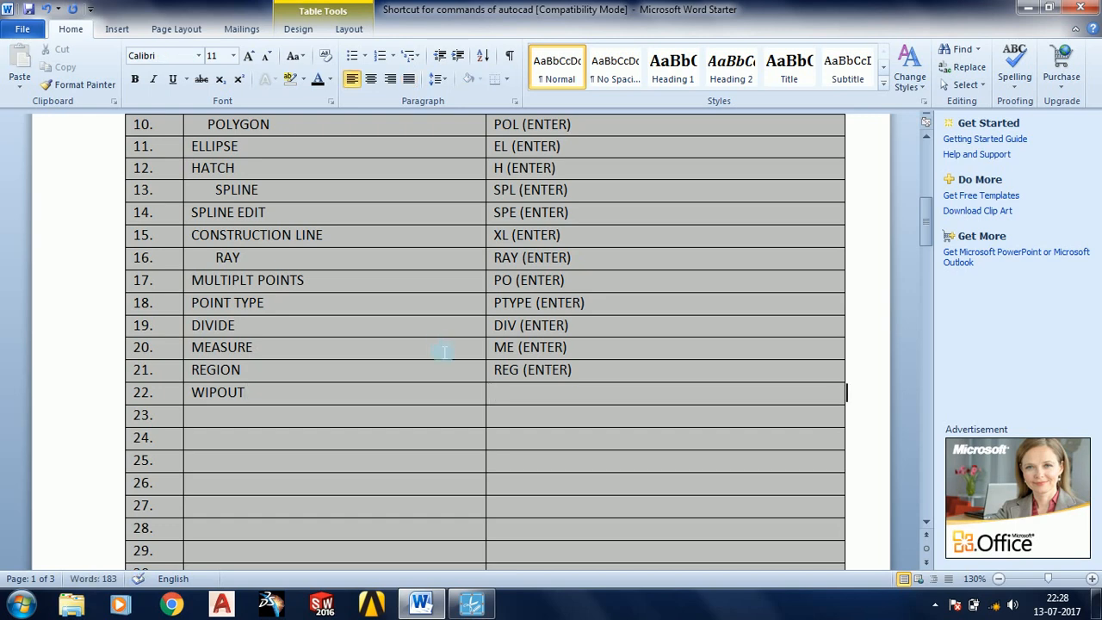
pyautogui.press('Left')
pyautogui.press('Left')
pyautogui.press('Left')
pyautogui.press('Left')
pyautogui.press('Left')
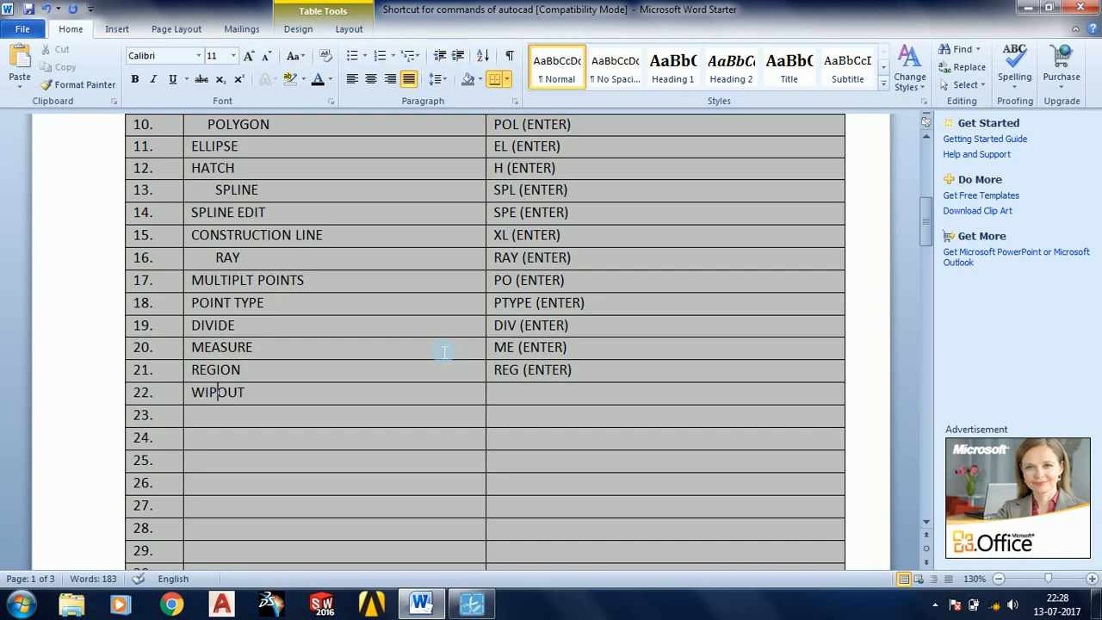
pyautogui.write('E')
pyautogui.press('Right')
pyautogui.press('Right')
pyautogui.press('Right')
pyautogui.press('Right')
pyautogui.write('WI')
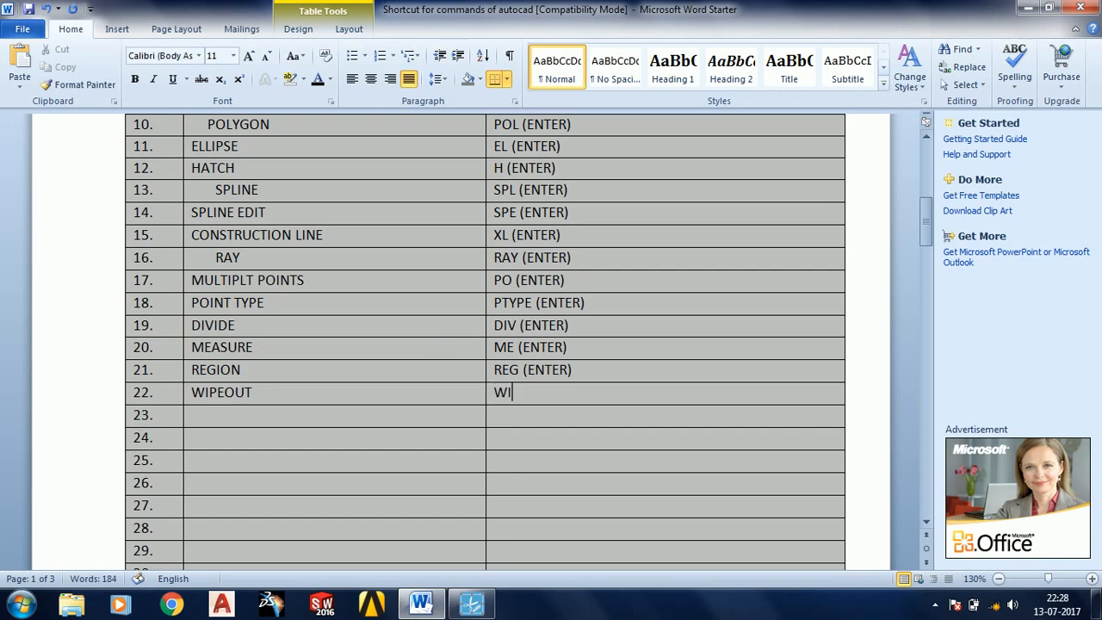
pyautogui.write('(ENTER)')
# Fill row 23 of the table with the command name HELIX and the shortcut HEL (ENTER).
pyautogui.press('Down')
pyautogui.press('Left')
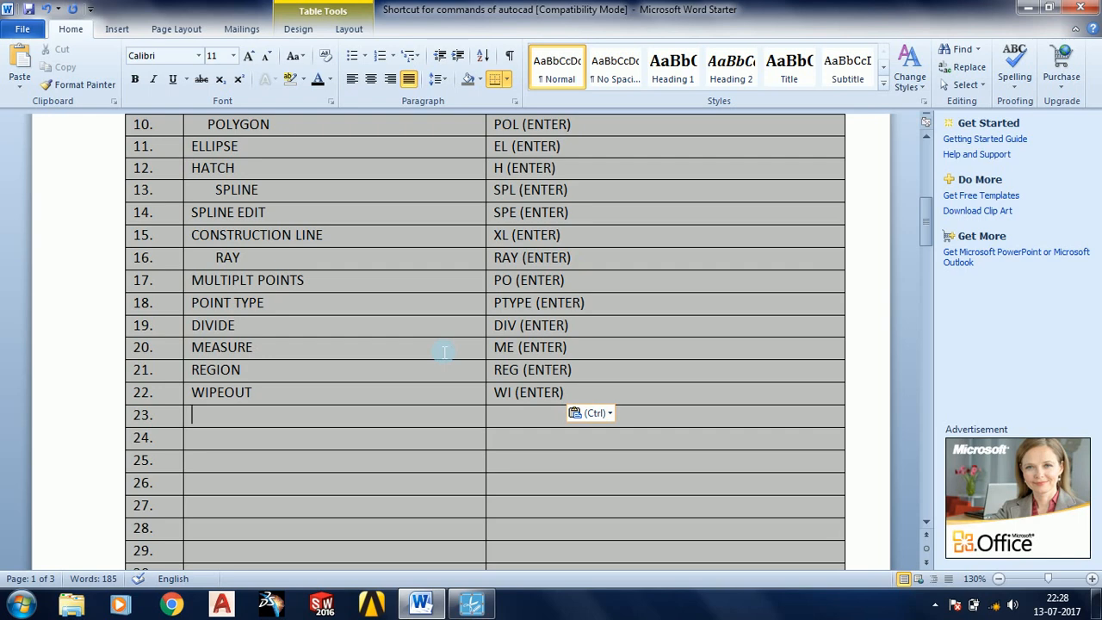
pyautogui.write('HELIX')
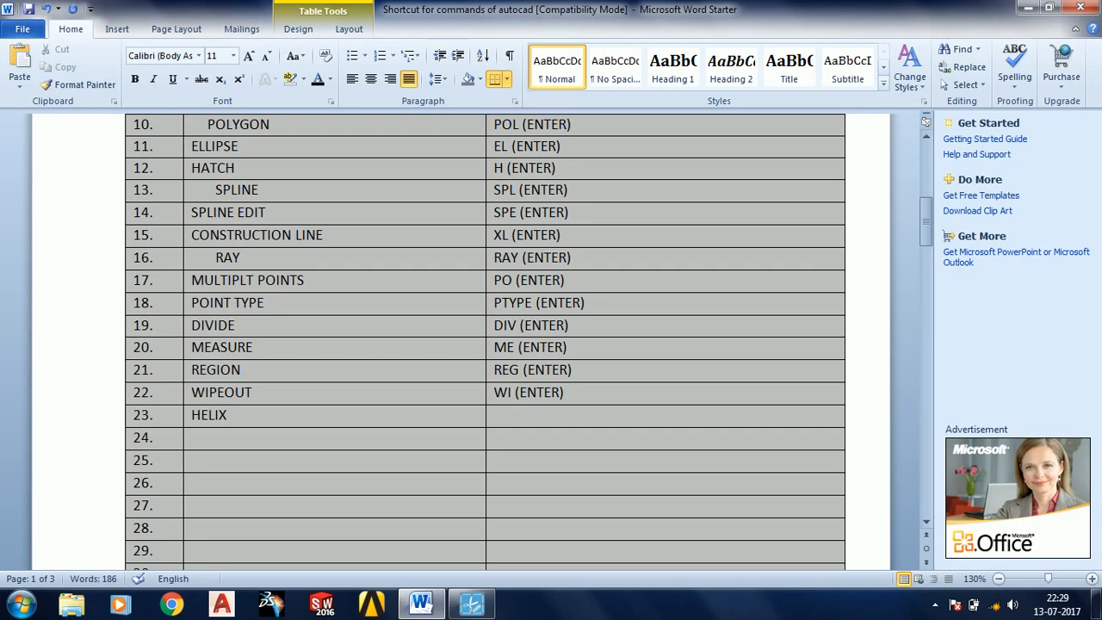
pyautogui.press('Tab')
pyautogui.write('HEL')
pyautogui.write('(ENTER)')
# Fill row 24 of the table with the command name DONUT and the shortcut DO (ENTER).
pyautogui.press('Left')
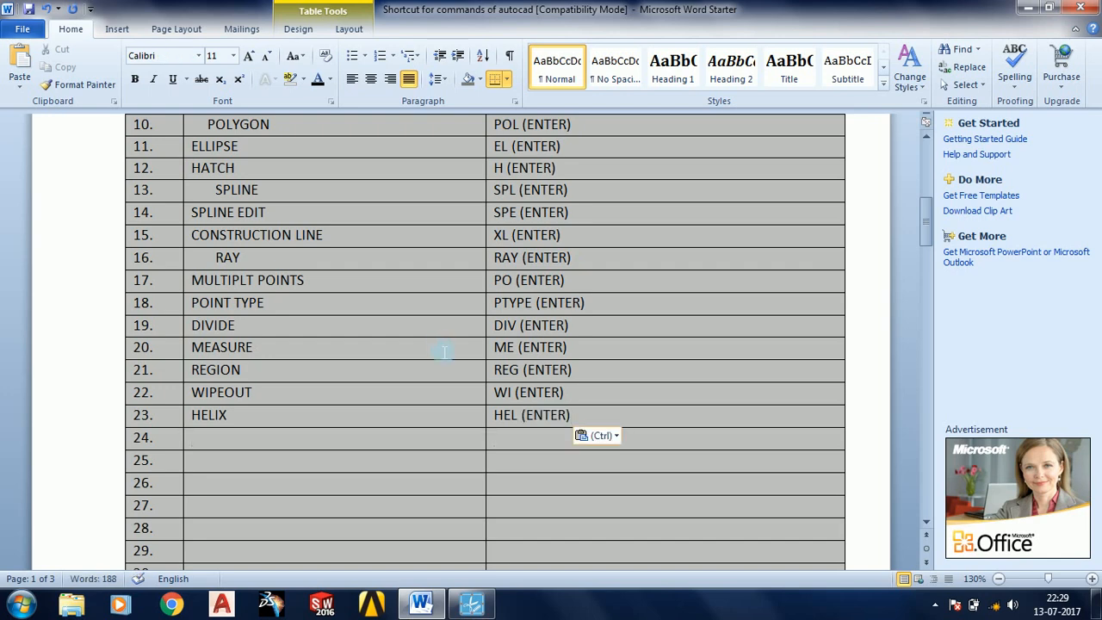
pyautogui.write('DONUT')
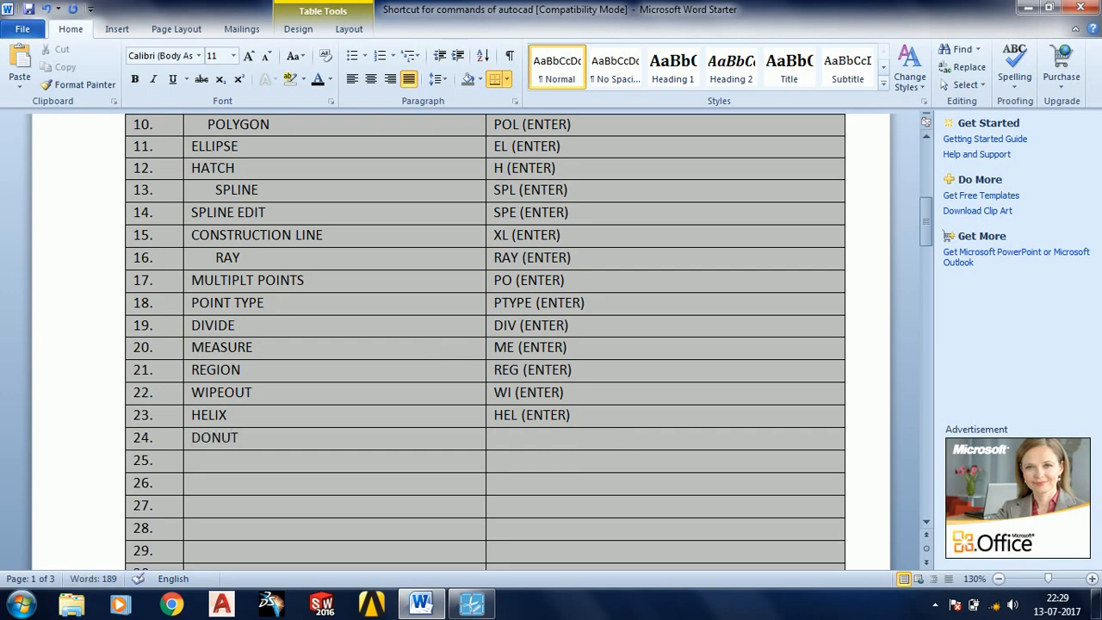
pyautogui.press('Tab')
pyautogui.write('DO')
pyautogui.write('(ENTER)')
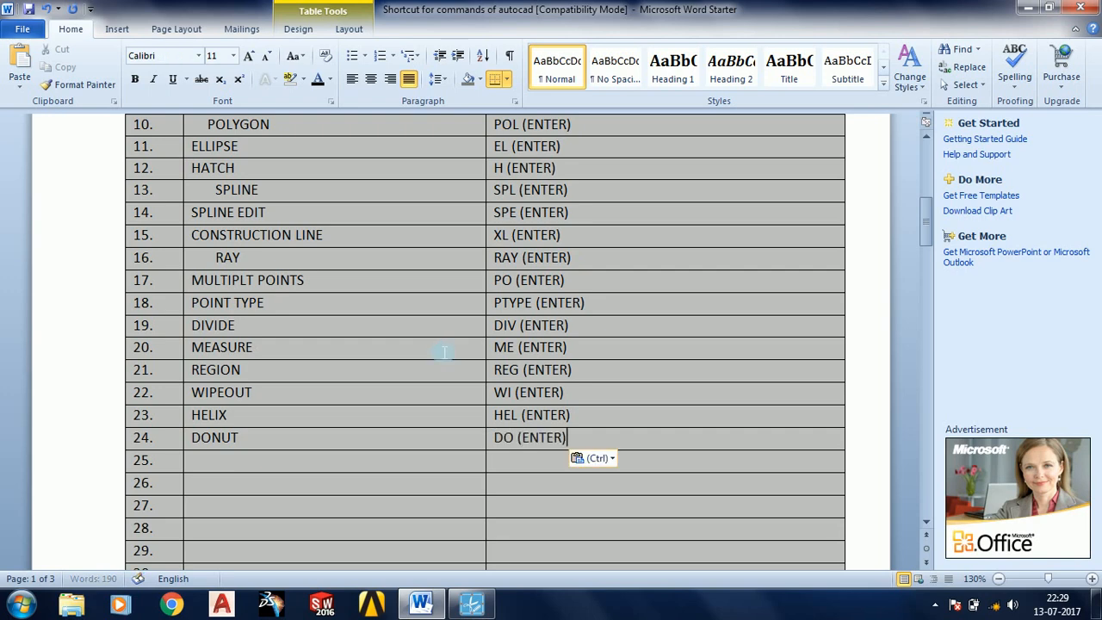
# Fill row 25 of the table with the command name REVISION CLOUD and the shortcut REVCLOUD (ENTER).
pyautogui.press('Down')
pyautogui.press('Left')
pyautogui.write('REVISION CLOUD')
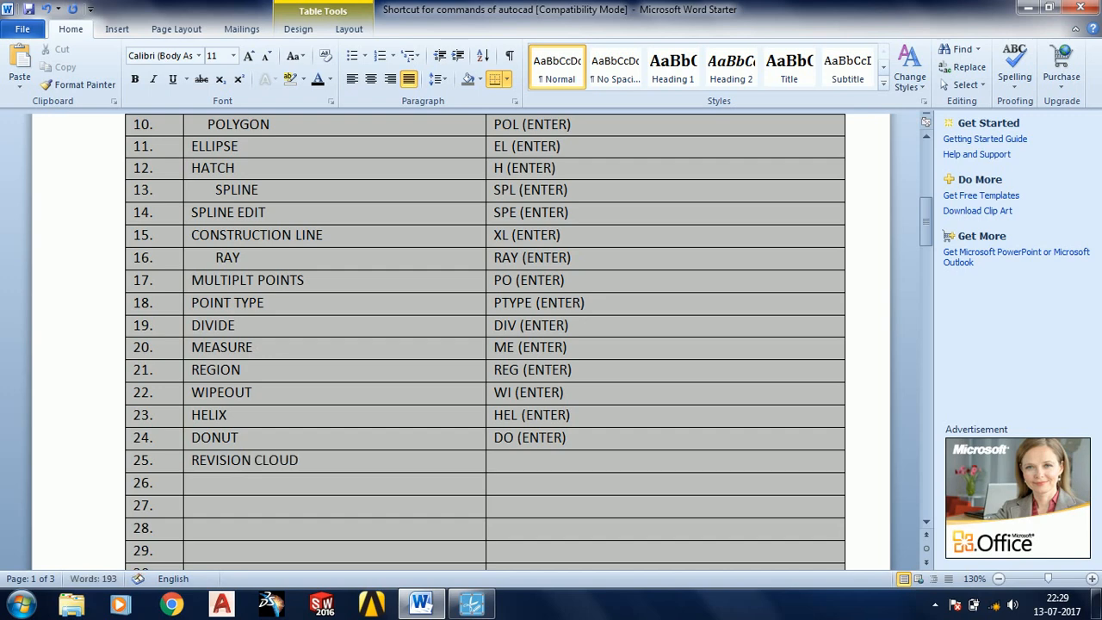
pyautogui.press('Tab')
pyautogui.write('REVCLOUD')
pyautogui.write('(ENTER)')
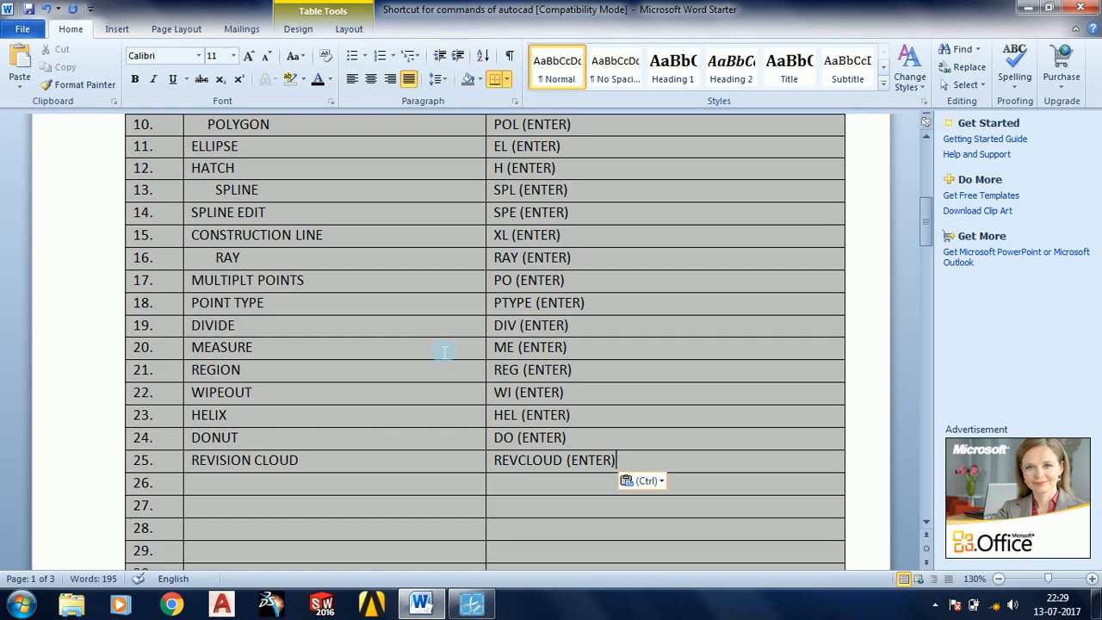
# Fill row 26 of the table with the command name MOVE and the shortcut M (ENTER).
pyautogui.click(345, 493)
pyautogui.write('MOVE')
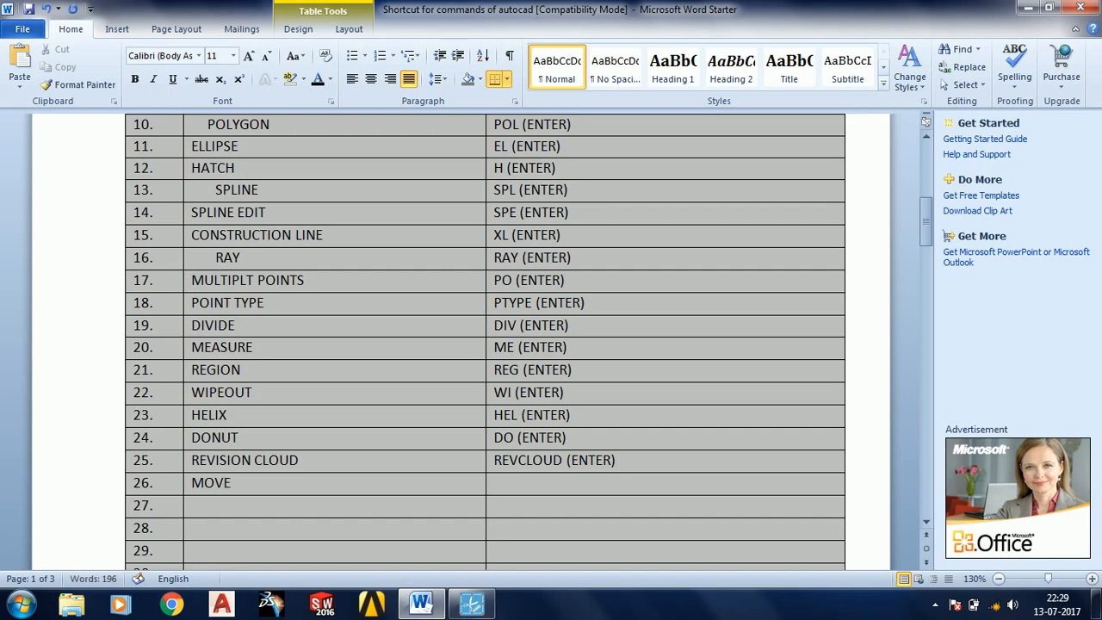
pyautogui.press('Tab')
pyautogui.write('M')
pyautogui.write('(ENTER)')
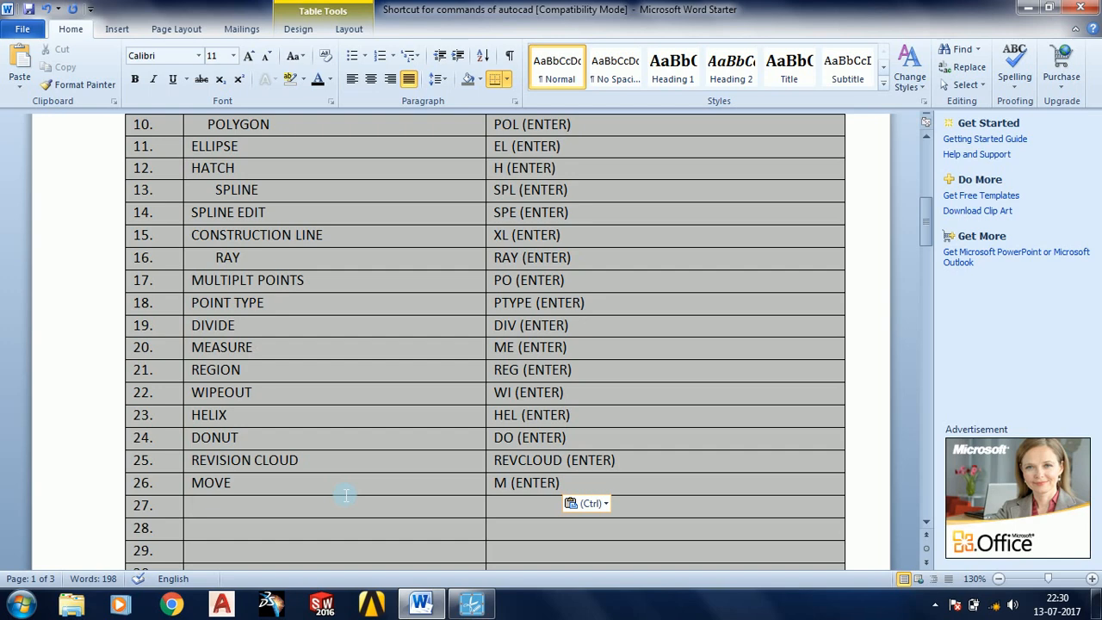
# Fill row 27 of the table with the command name COPY and the shortcut CO (ENTER).
pyautogui.write('COPY')
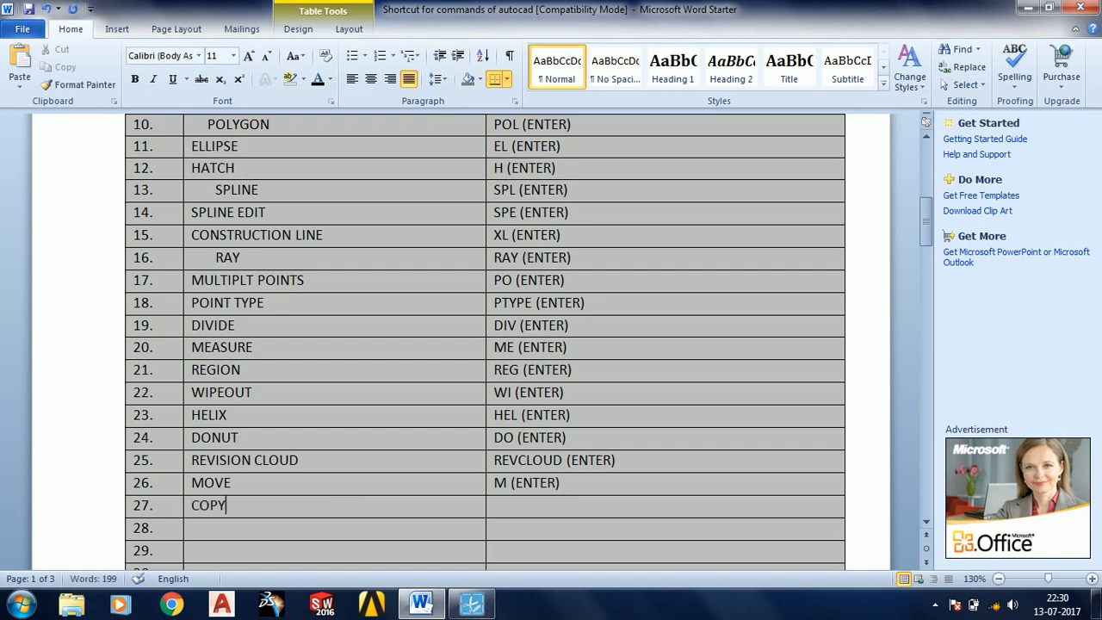
pyautogui.press('Tab')
pyautogui.write('CO')
pyautogui.write('(ENTER)')
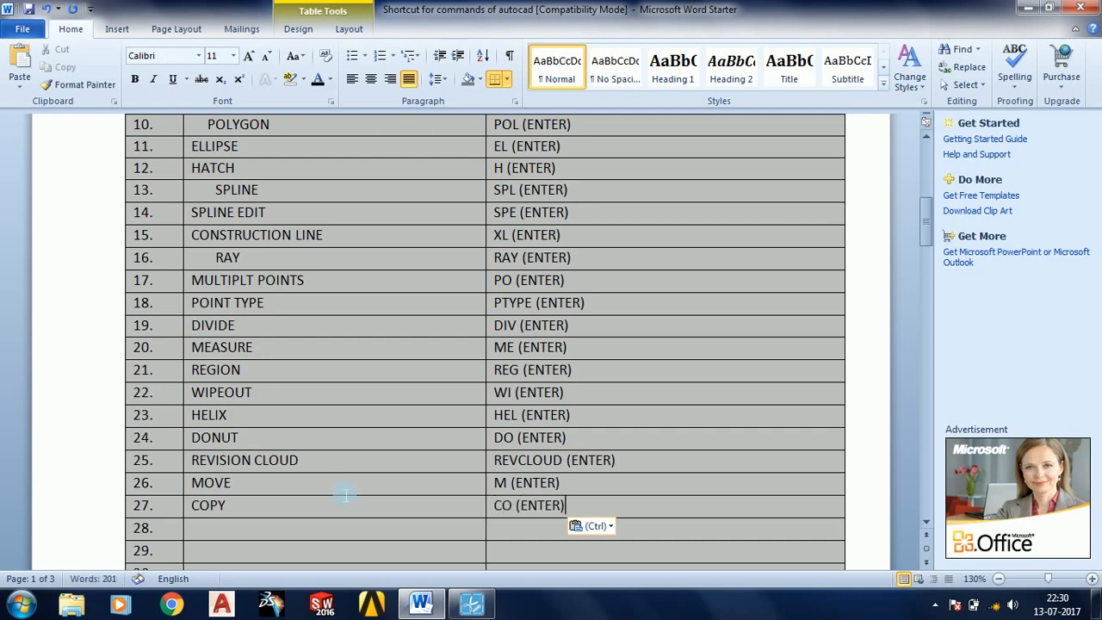
# Fill row 28 of the table with the command name ERASE and the shortcut E (ENTER).
pyautogui.hotkey('shift', 'Tab')
pyautogui.write('E')
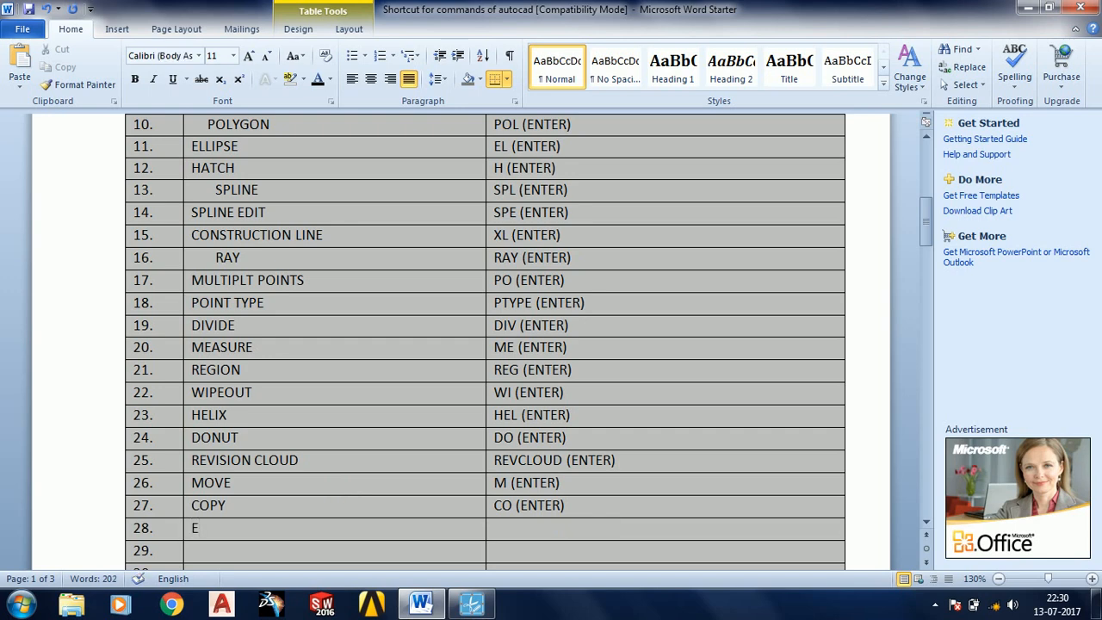
pyautogui.write('RASE')
pyautogui.click(494, 527)
pyautogui.write('E')
pyautogui.write('(ENTER)')
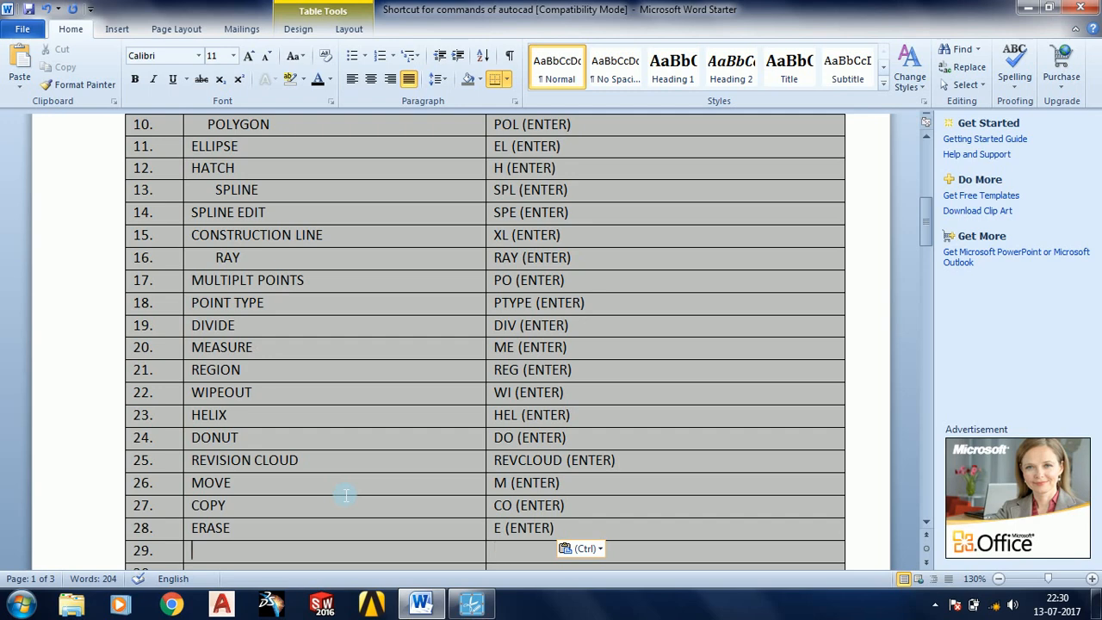
# Fill row 29 of the table with the command name ROTATE and the shortcut RO (ENTER).
pyautogui.hotkey('shift', 'Tab')
pyautogui.write('R')
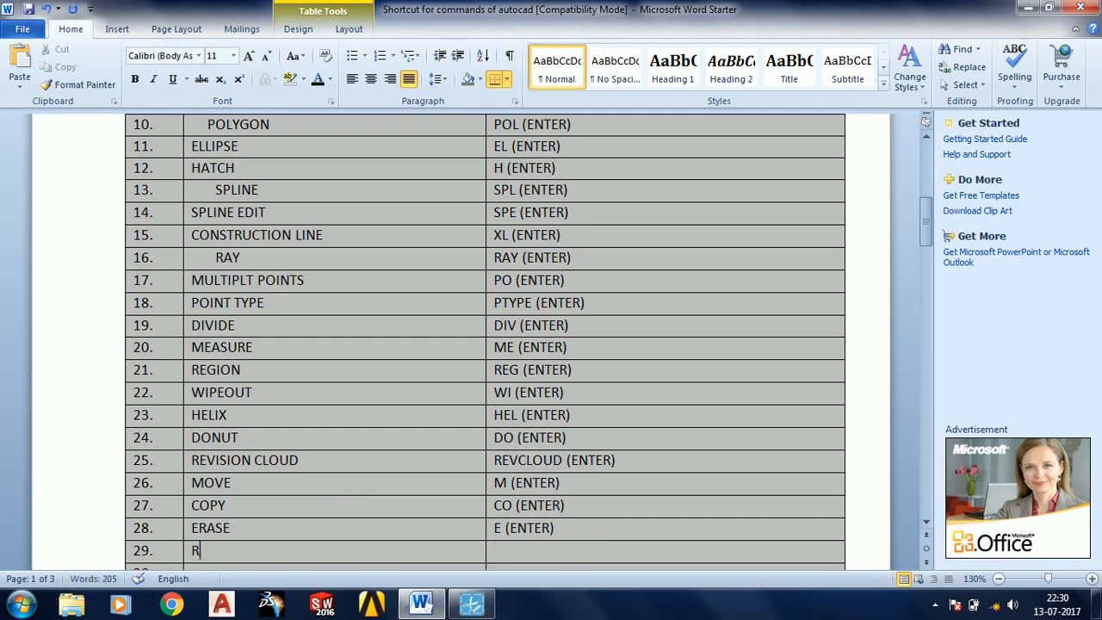
pyautogui.write('OTATE')
pyautogui.press('Tab')
pyautogui.write('RO')
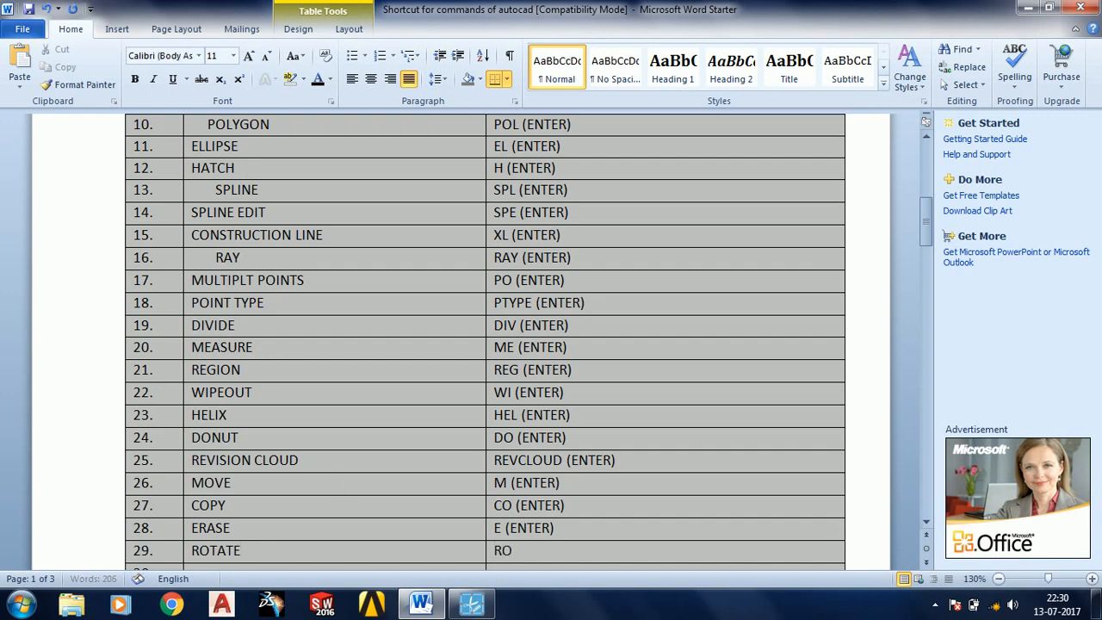
pyautogui.write('(ENTER)')
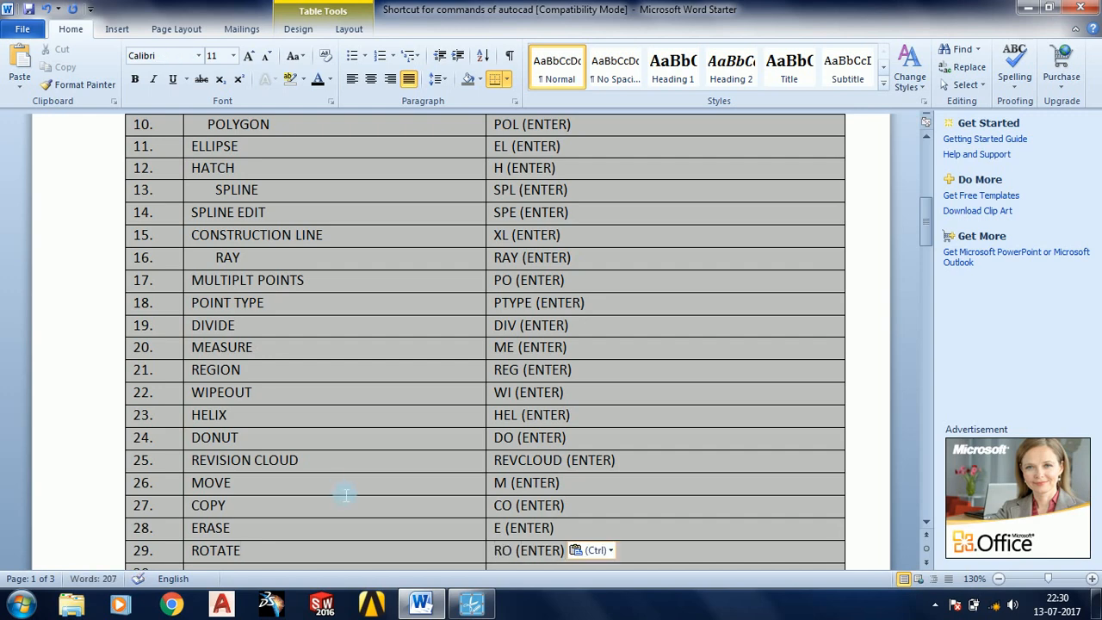
# Fill row 30 of the table with the command name TRIM and the shortcut TR (ENTER) (ENTER).
pyautogui.scroll(-6, 480, 516)
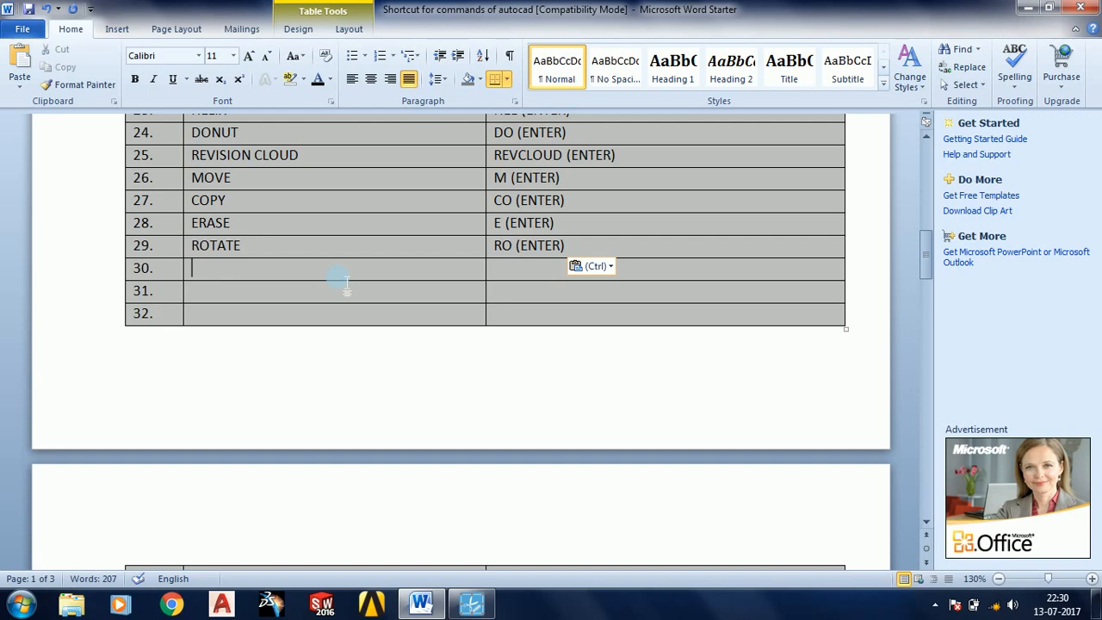
pyautogui.write('TRIM')
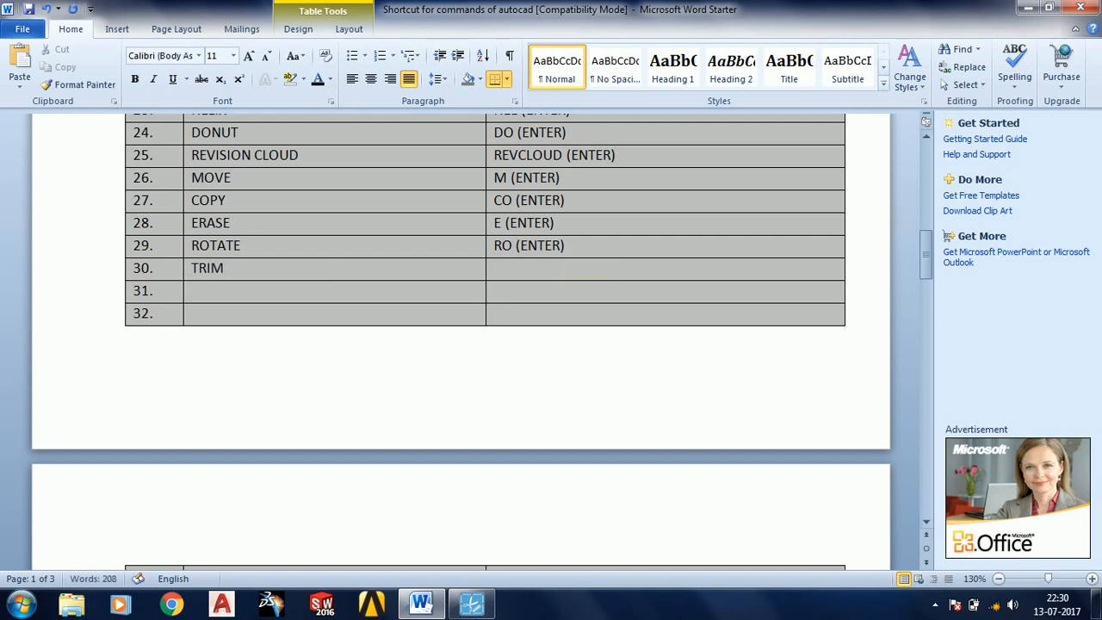
pyautogui.press('Tab')
pyautogui.write('TR')
pyautogui.write('(ENTER)')
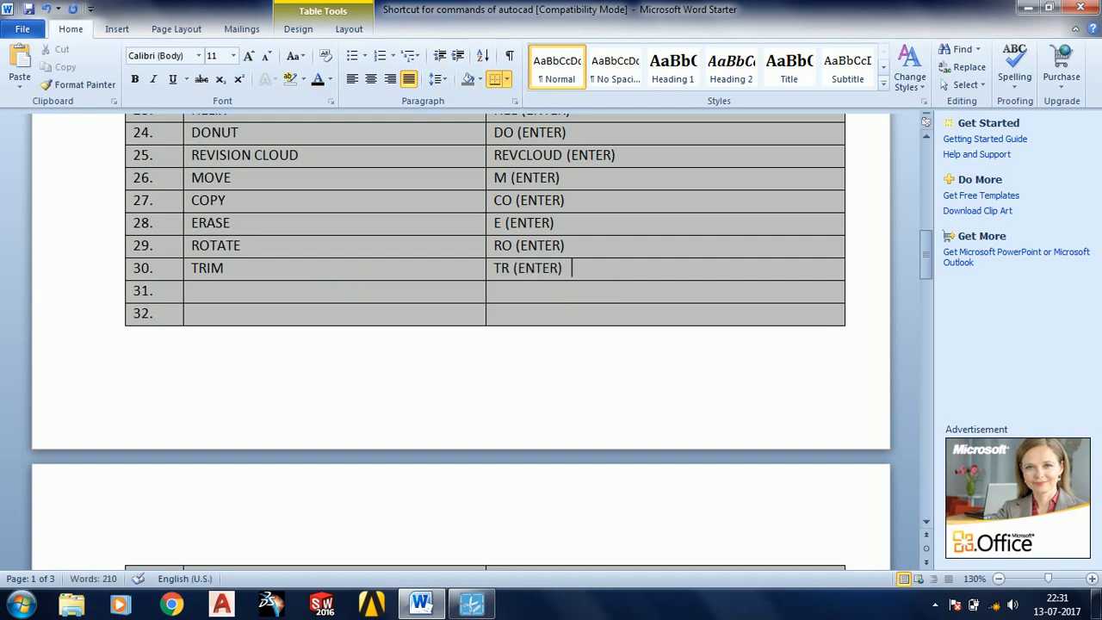
pyautogui.write('(ENTER)')
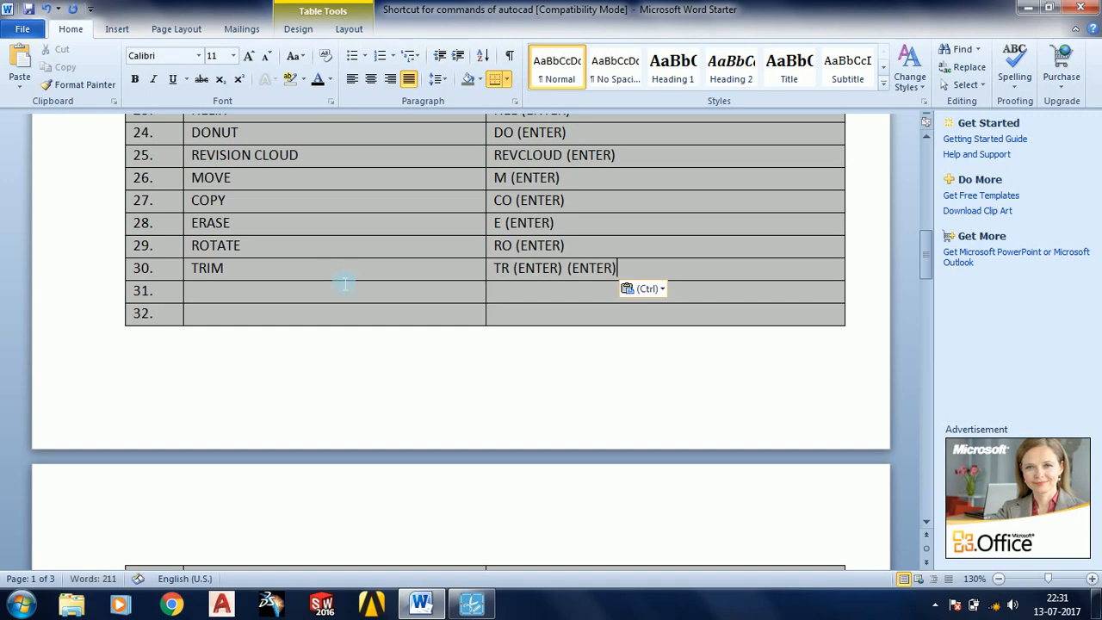
# Fill row 31 of the table with the command name EXTEND and the shortcut EX (ENTER) (ENTER).
pyautogui.click(303, 300)
pyautogui.write('E')
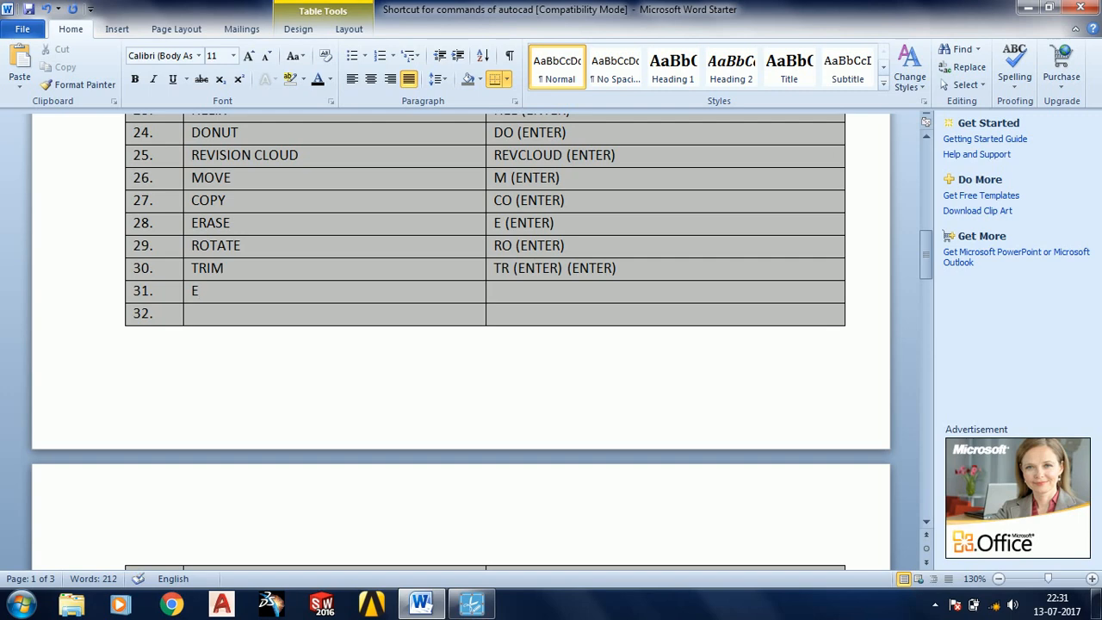
pyautogui.write('XTEND')
pyautogui.press('Tab')
pyautogui.write('EX')
pyautogui.write('(ENTER)')
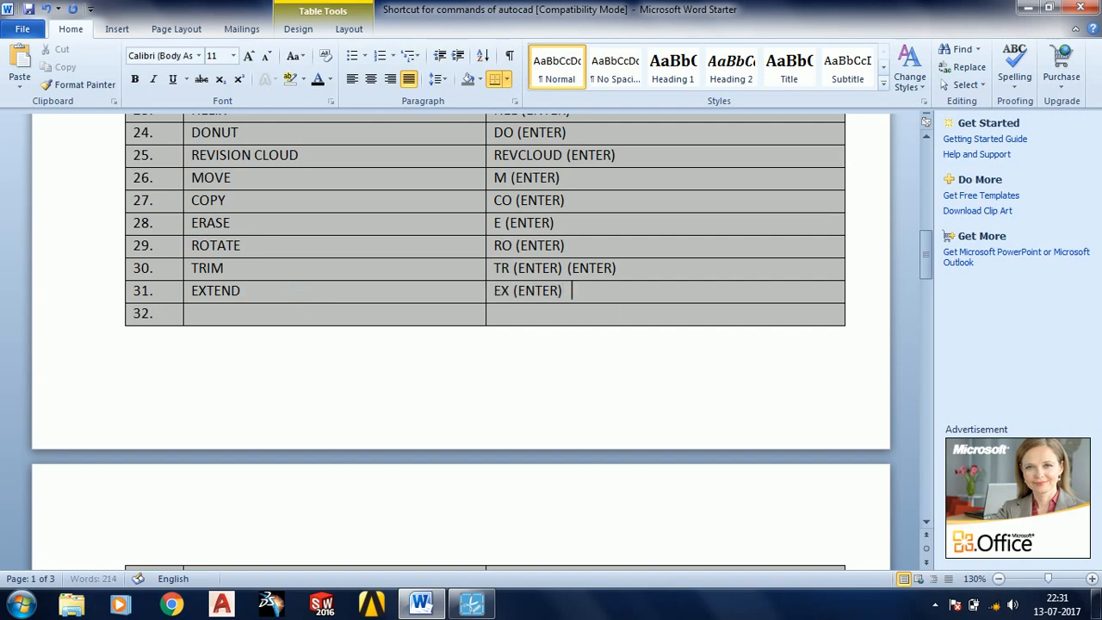
pyautogui.write('(ENTER)')
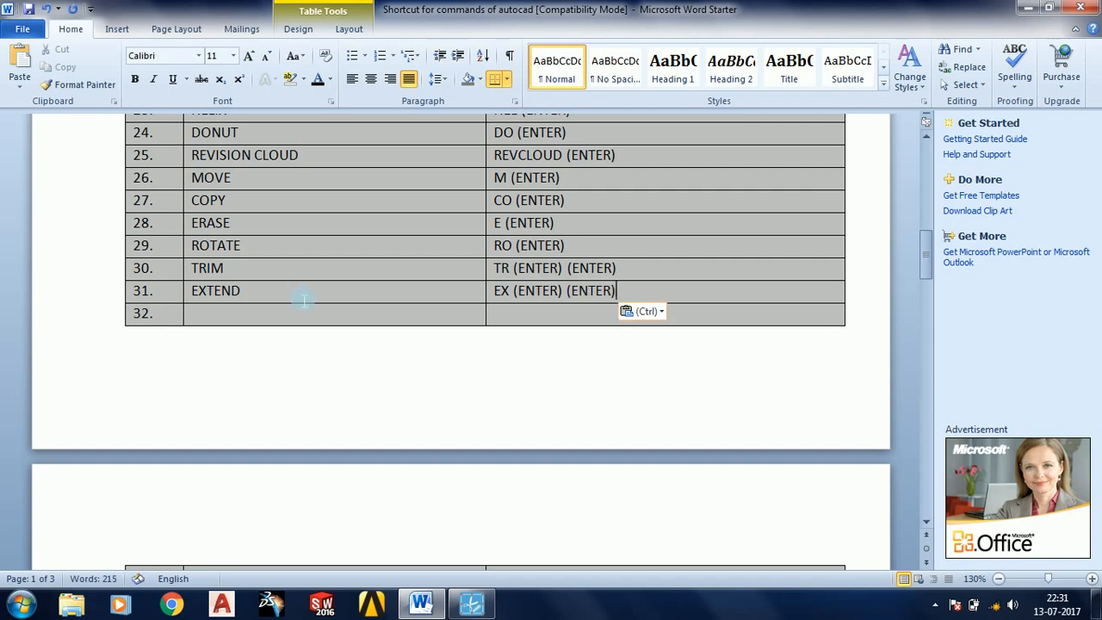
# Fill row 32 of the table with the command name PLAN and the shortcut PLAN (ENTER) (ENTER).
pyautogui.press('Down')
pyautogui.press('Left')
pyautogui.write('PLAN')
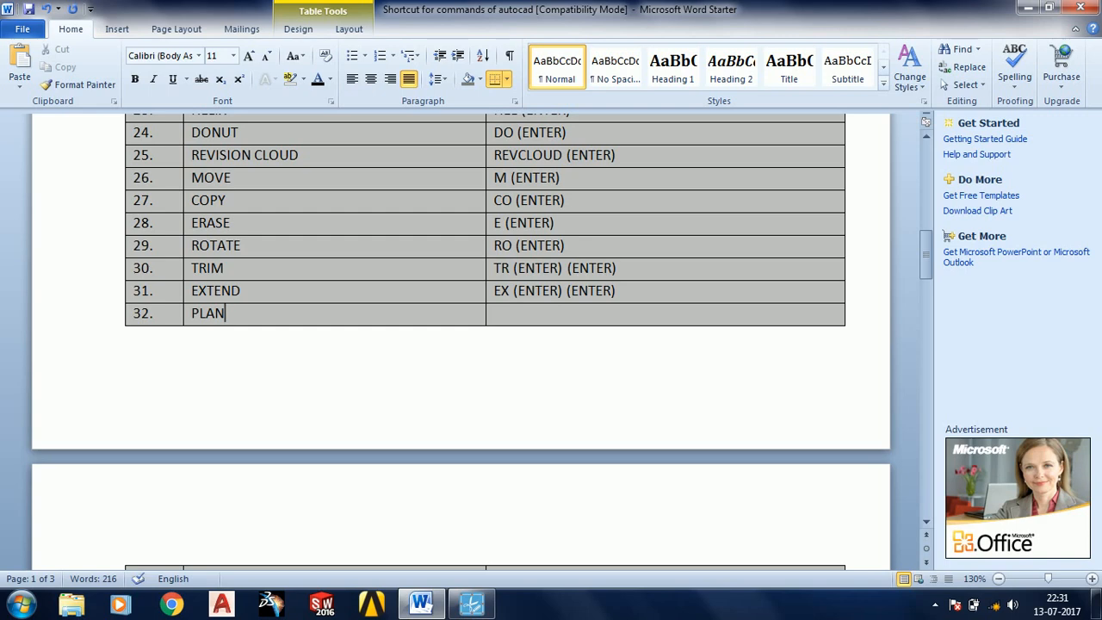
pyautogui.press('Tab')
pyautogui.write('PLAN')
pyautogui.write('(ENTER)')
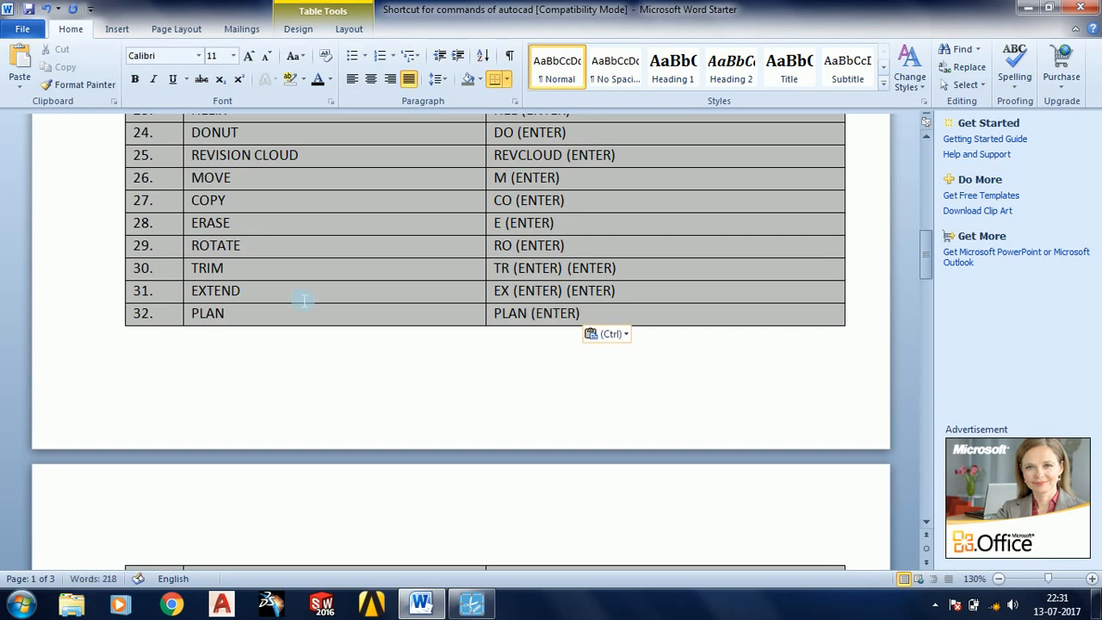
pyautogui.write('(ENTER)')
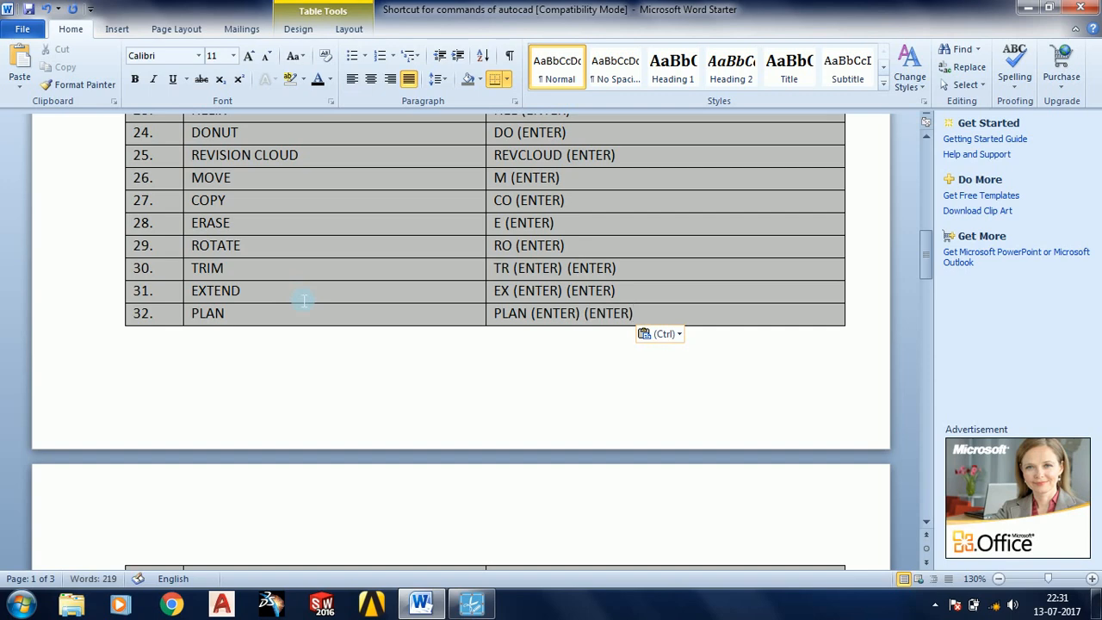
# Fill row 33 of the table, on the second page, with the command name MIRROR and the shortcut MI (ENTER).
pyautogui.press('Tab')
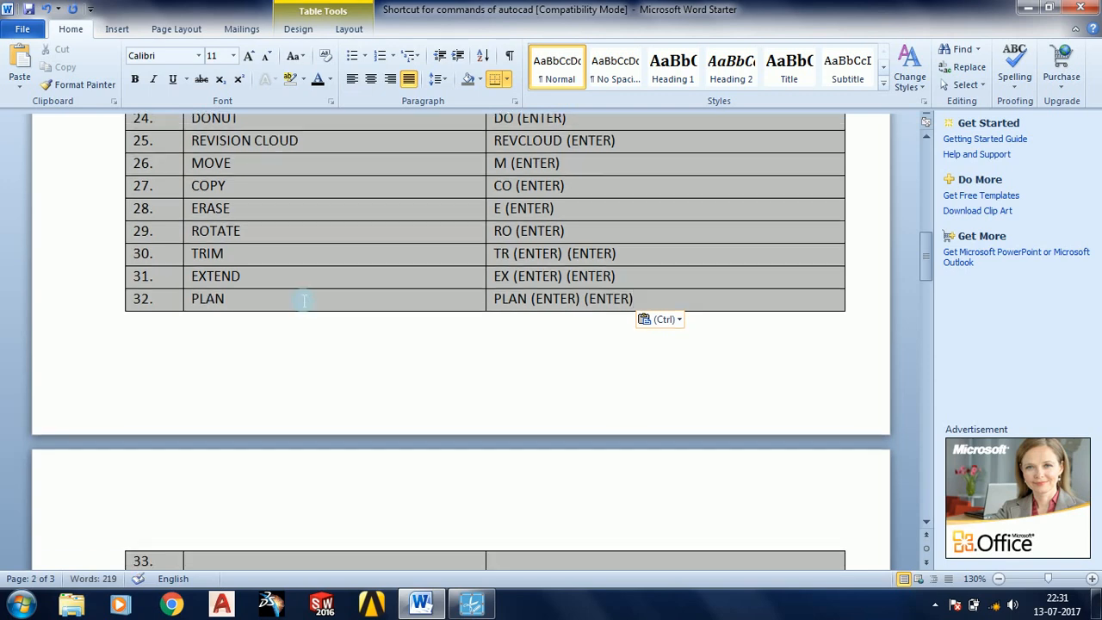
pyautogui.scroll(-1, 277, 326)
pyautogui.scroll(-3, 277, 326)
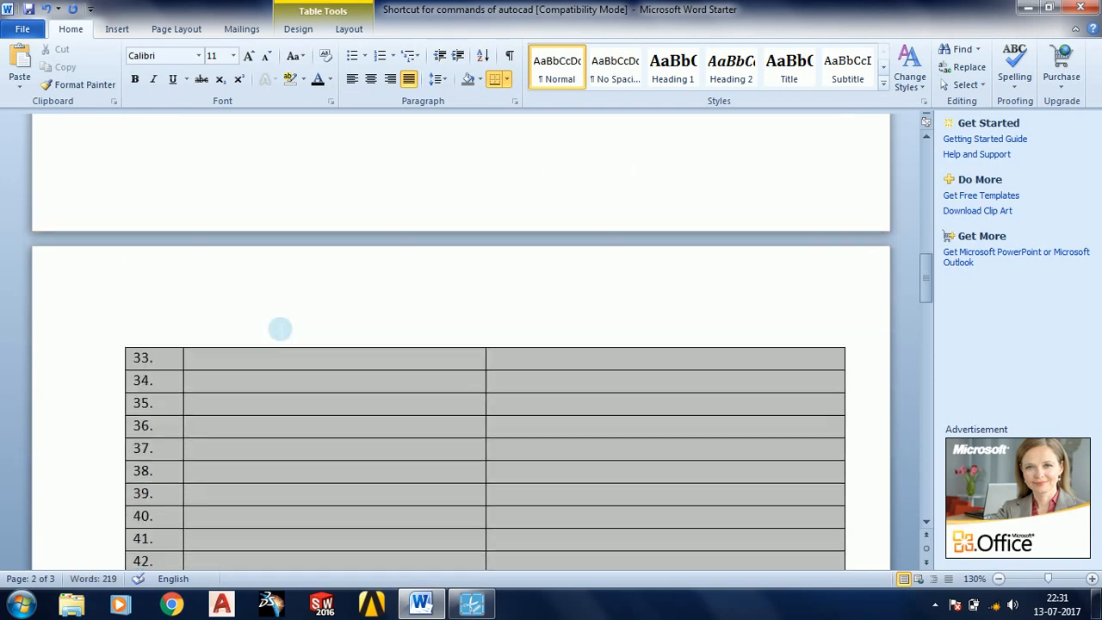
pyautogui.scroll(-2, 279, 330)
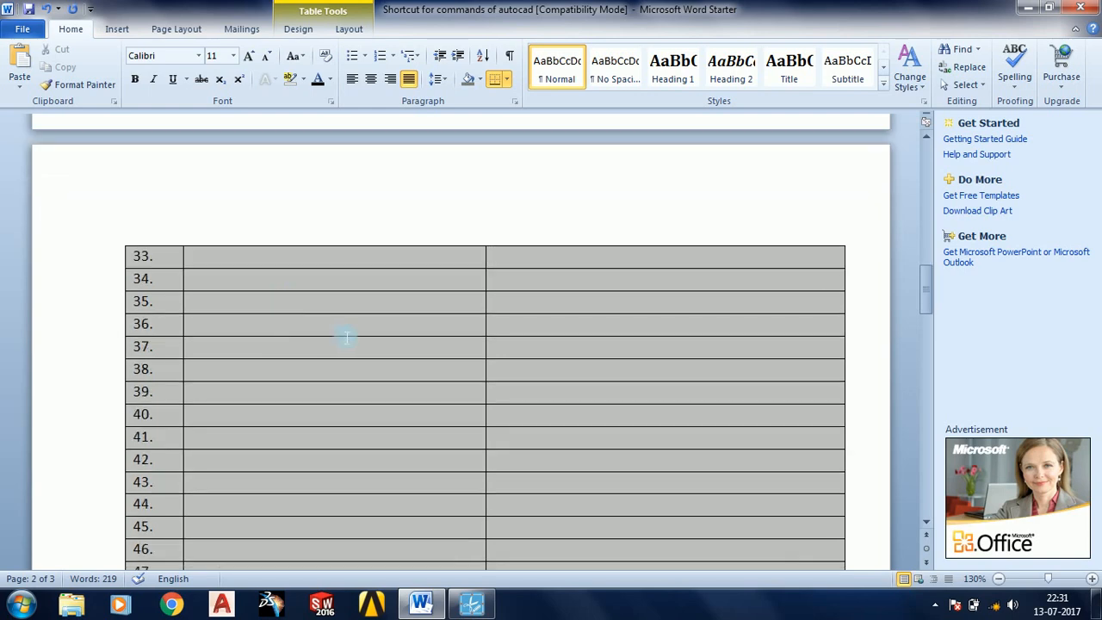
pyautogui.click(327, 268)
pyautogui.write('MIRROR')
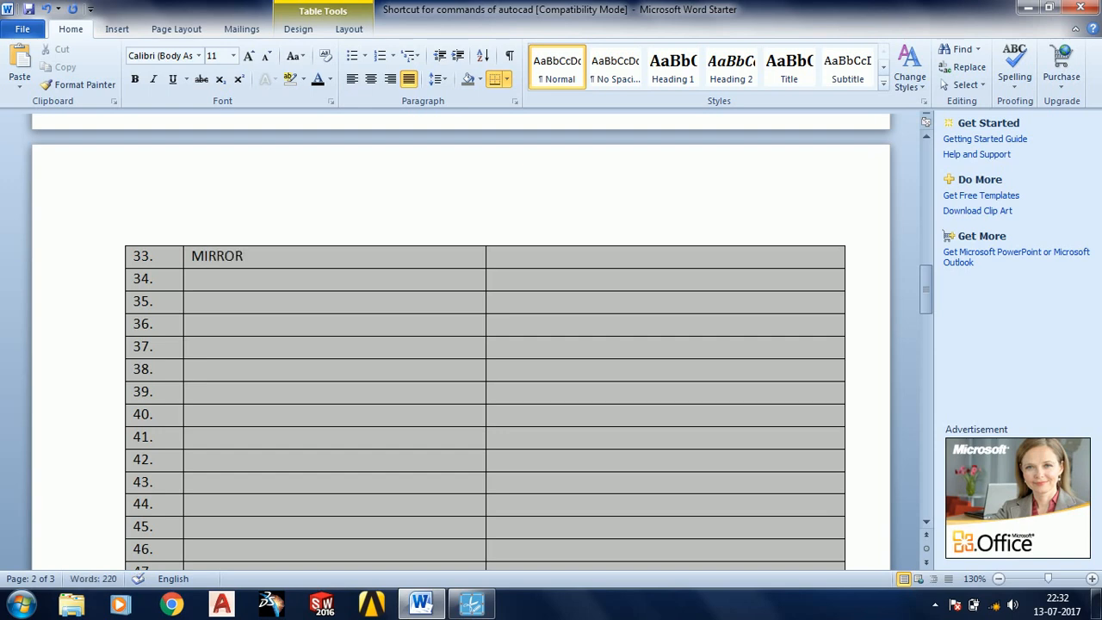
pyautogui.press('Tab')
pyautogui.write('MI')
pyautogui.write('(ENTER)')
# Fill row 34 of the table with the command name FILLET and the shortcut F (ENTER).
pyautogui.press('Down')
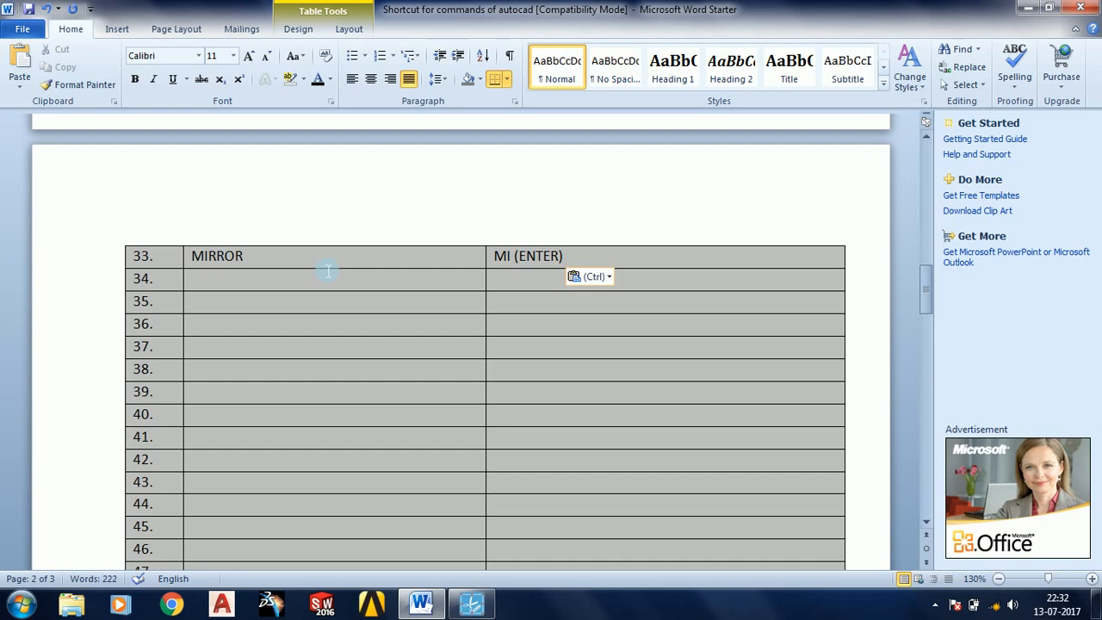
pyautogui.click(328, 271)
pyautogui.write('FI')
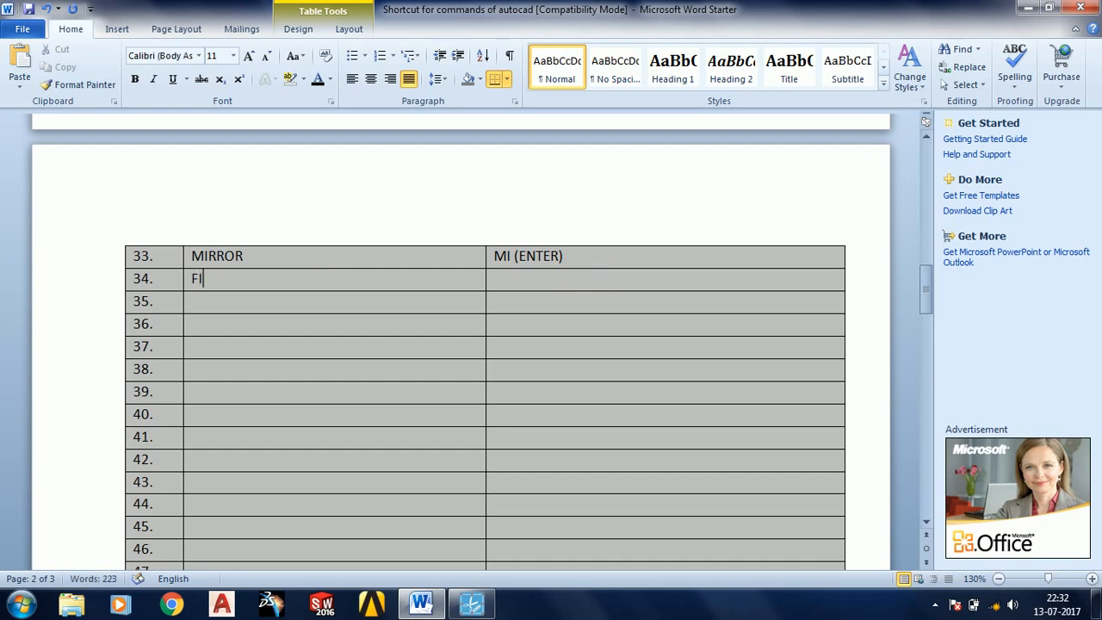
pyautogui.write('LLET')
pyautogui.press('Tab')
pyautogui.write('F')
pyautogui.write('(ENTER)')
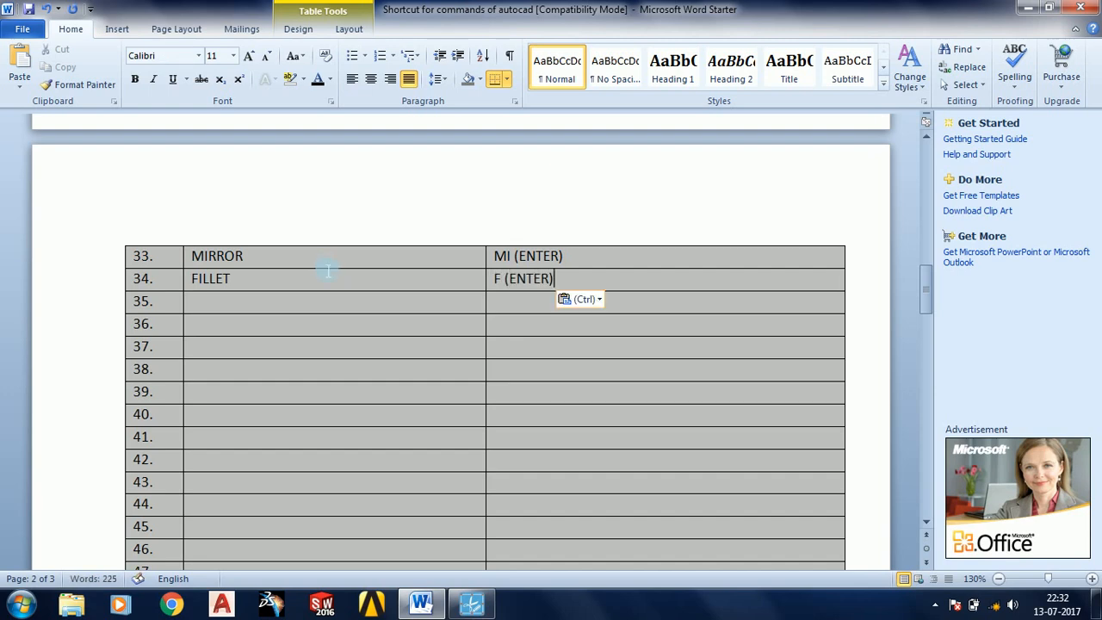
# Fill row 35 of the table with the command name CHAMFER and the shortcut CHA (ENTER).
pyautogui.press('Down')
pyautogui.write('CH')
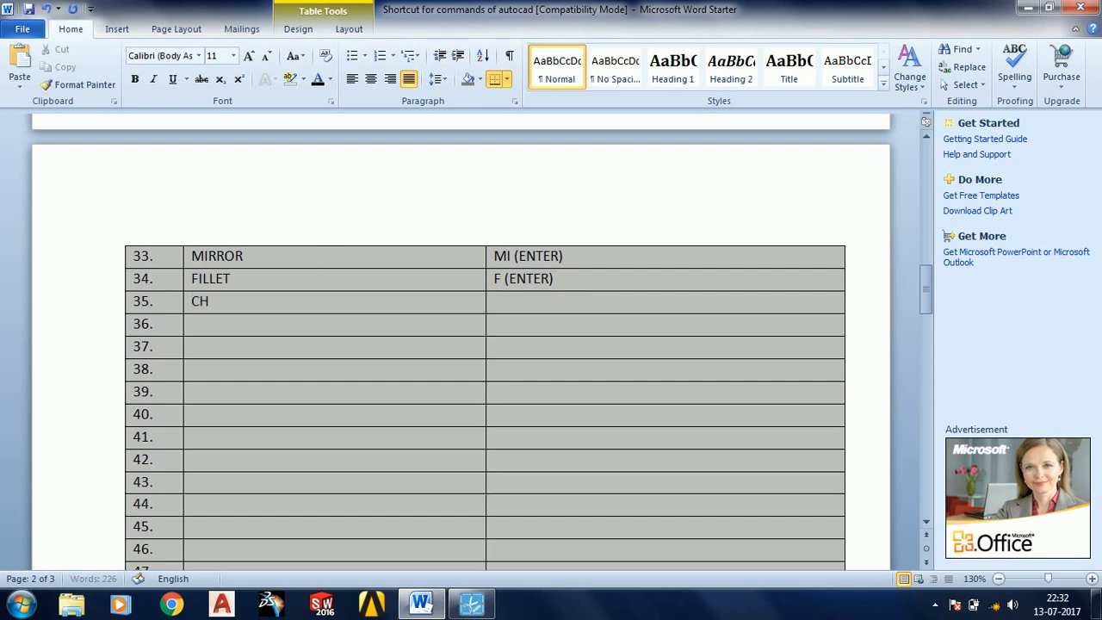
pyautogui.write('AMFER')
pyautogui.press('Tab')
pyautogui.write('CHA')
pyautogui.write('(ENTER)')
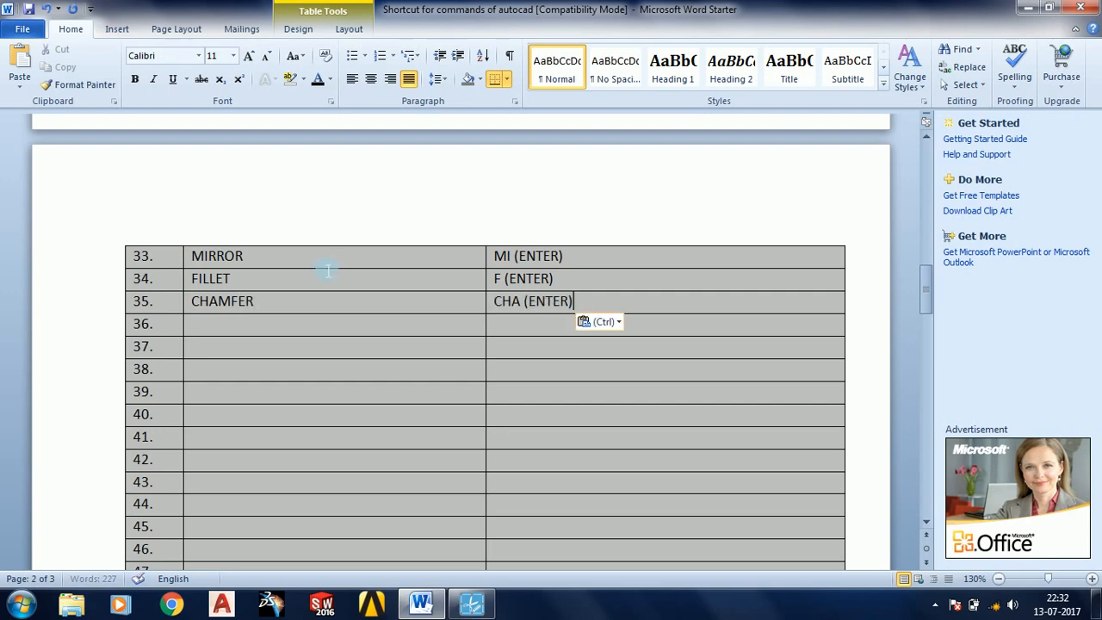
# Fill row 36 of the table with the command name STRECH and the shortcut S (ENTER).
pyautogui.press('Down')
pyautogui.hotkey('shift', 'Tab')
pyautogui.write('S')
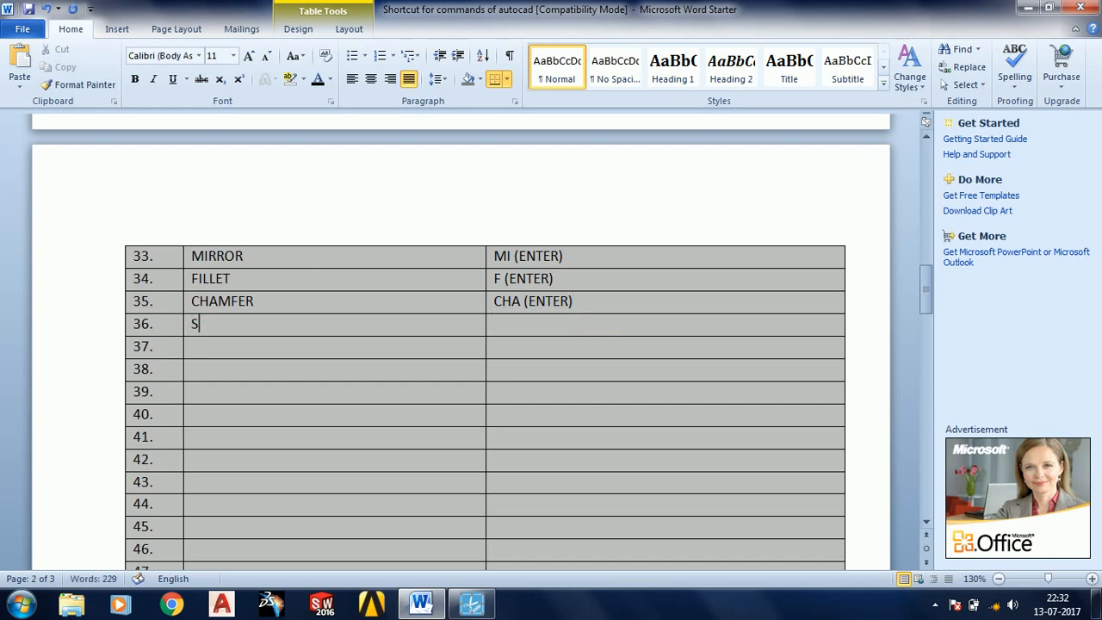
pyautogui.write('TRECH')
pyautogui.press('Tab')
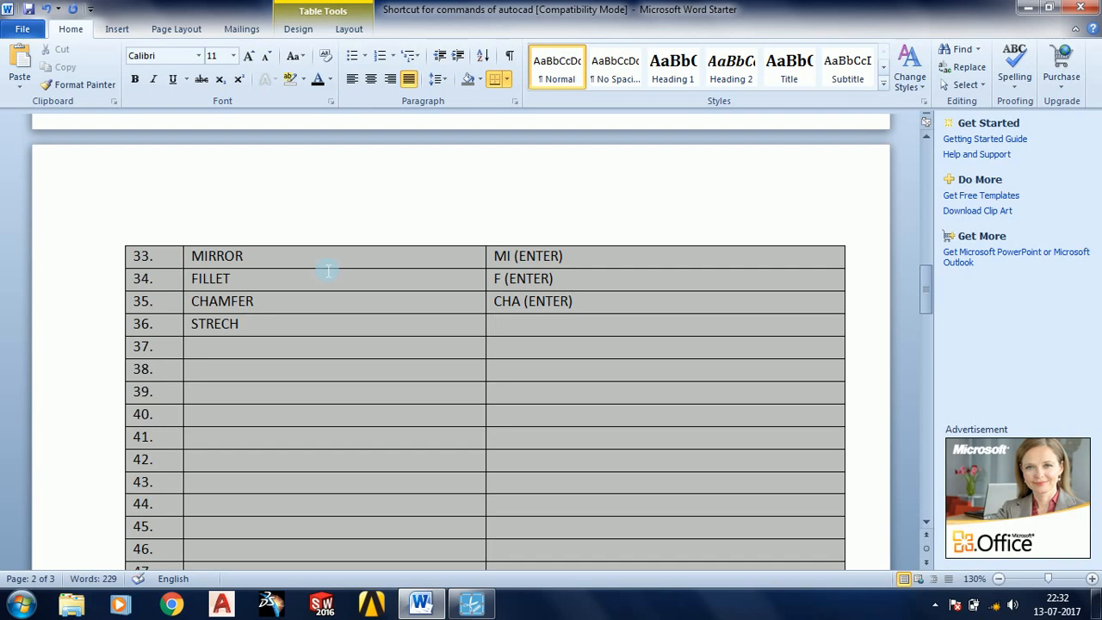
pyautogui.write('S')
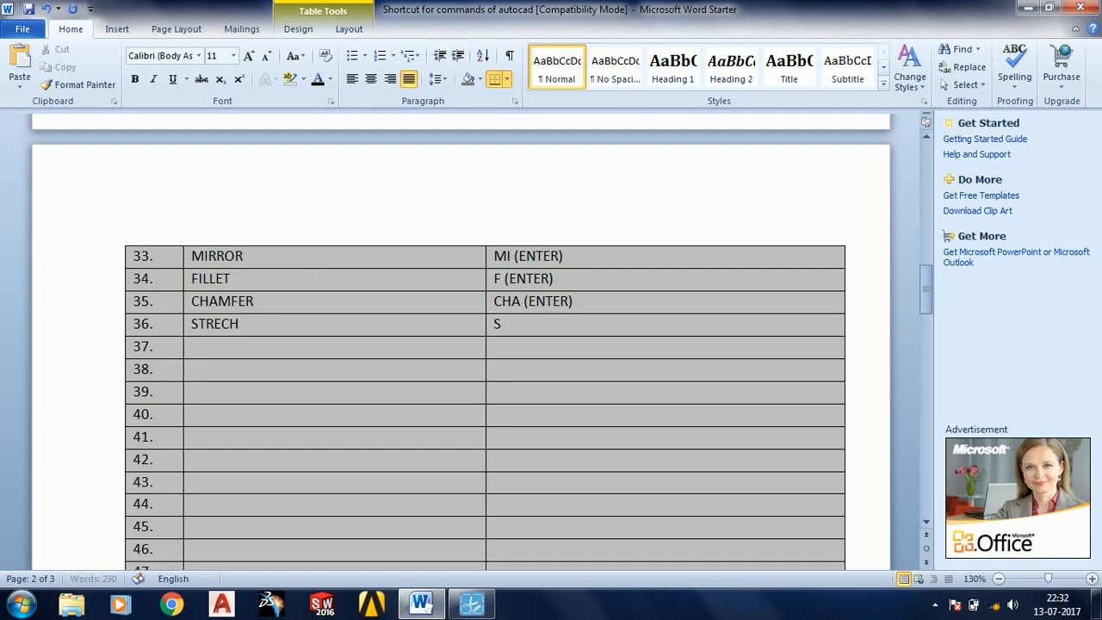
pyautogui.write('(ENTER)')
# Fill row 37 of the table with the command name SCALE and the shortcut SC (ENTER).
pyautogui.press('Down')
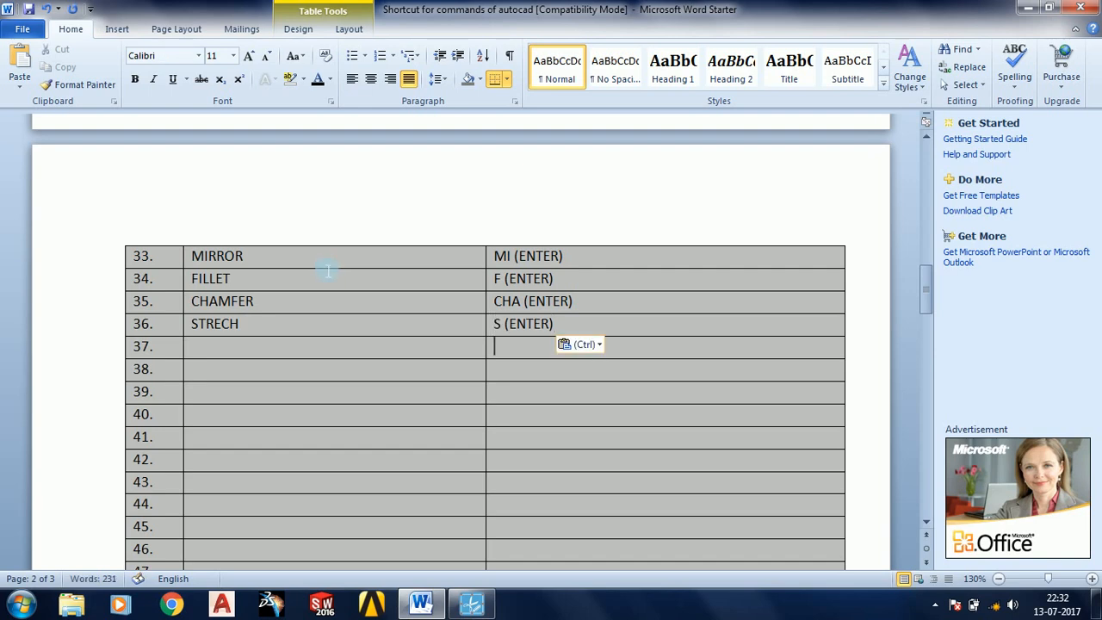
pyautogui.press('ctrl')
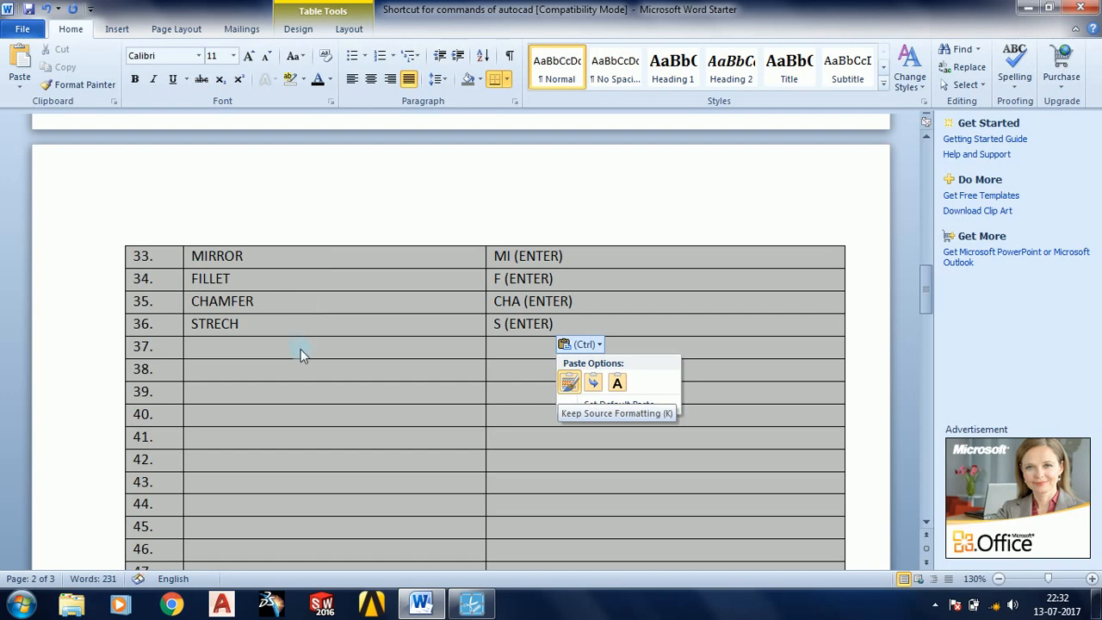
pyautogui.press('Escape')
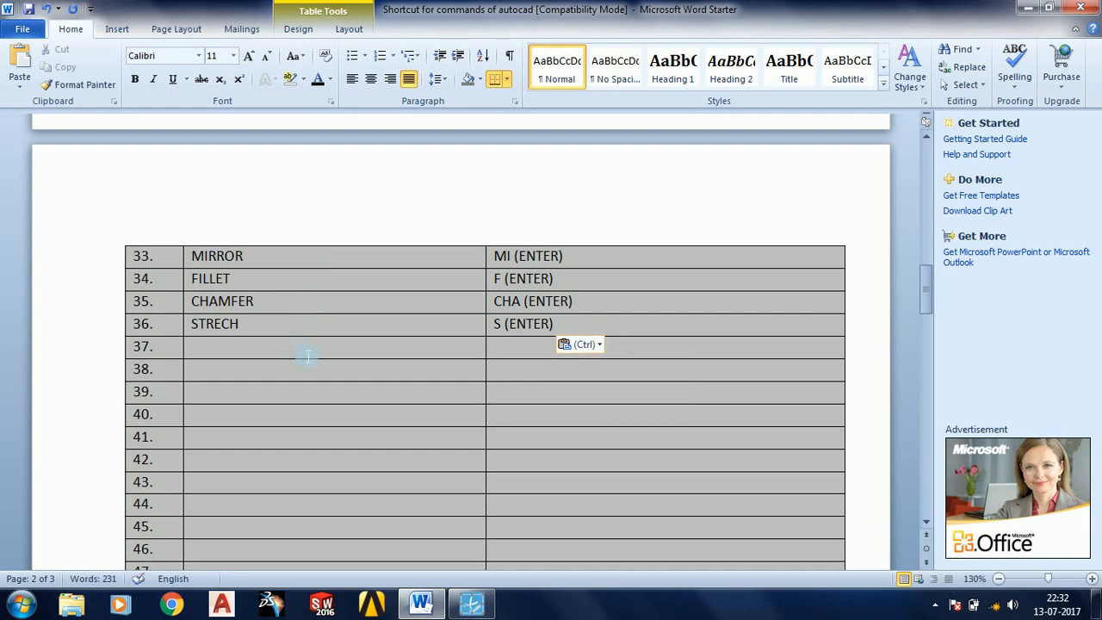
pyautogui.click(307, 357)
pyautogui.write('SCALE')
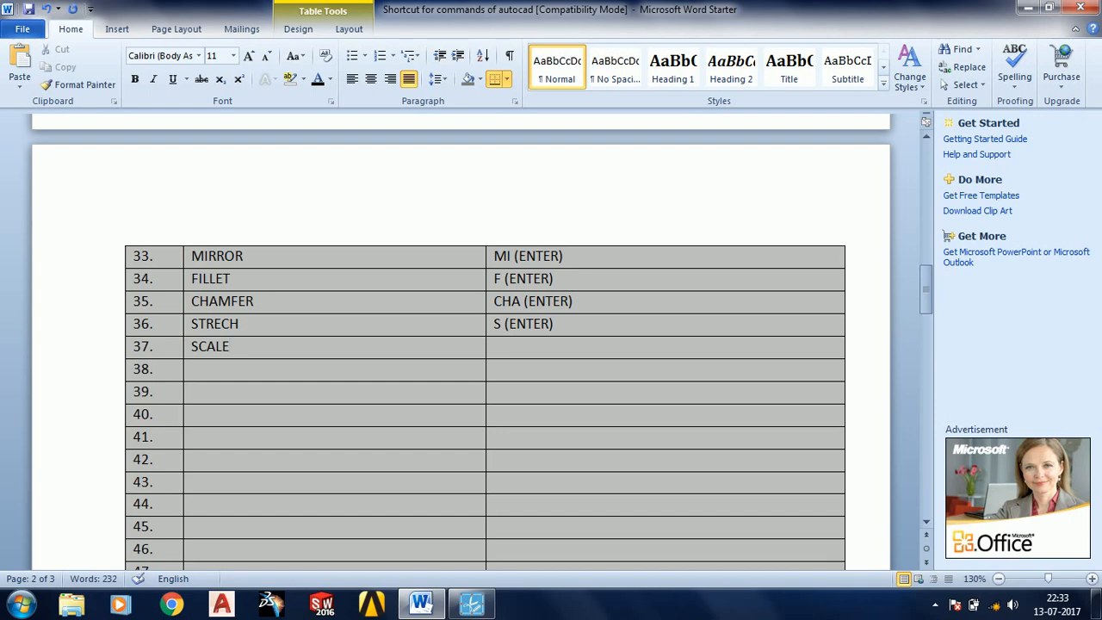
pyautogui.press('Tab')
pyautogui.write('SC')
pyautogui.write('(ENTER)')
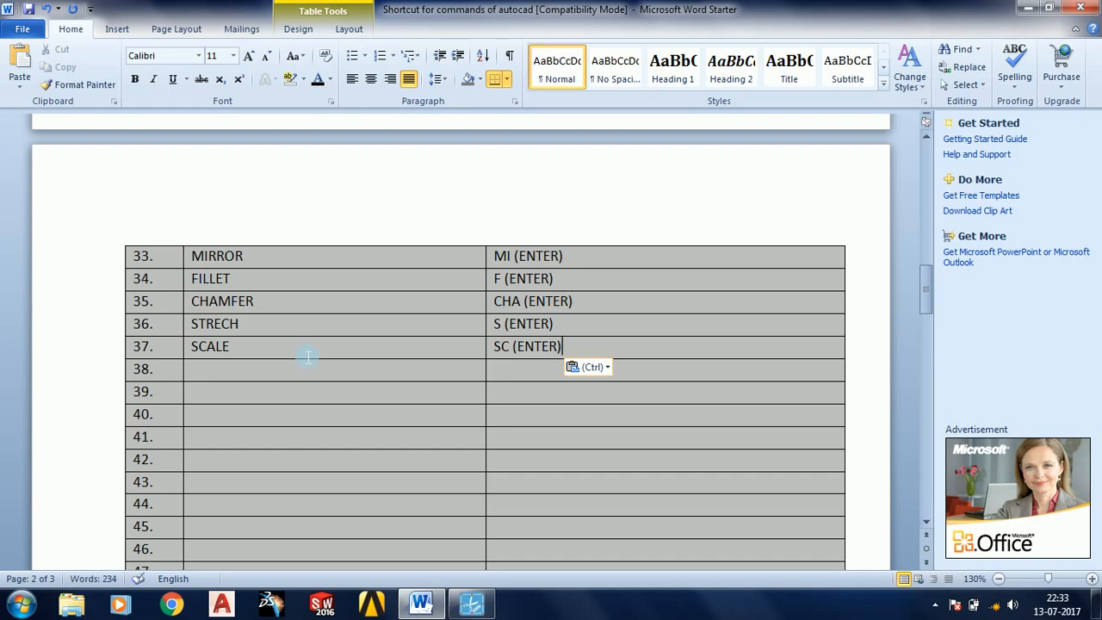
# Fill row 38 of the table with the command name ARRAY and the shortcut AR (ENTER).
pyautogui.press('Down')
pyautogui.press('Left')
pyautogui.write('A')
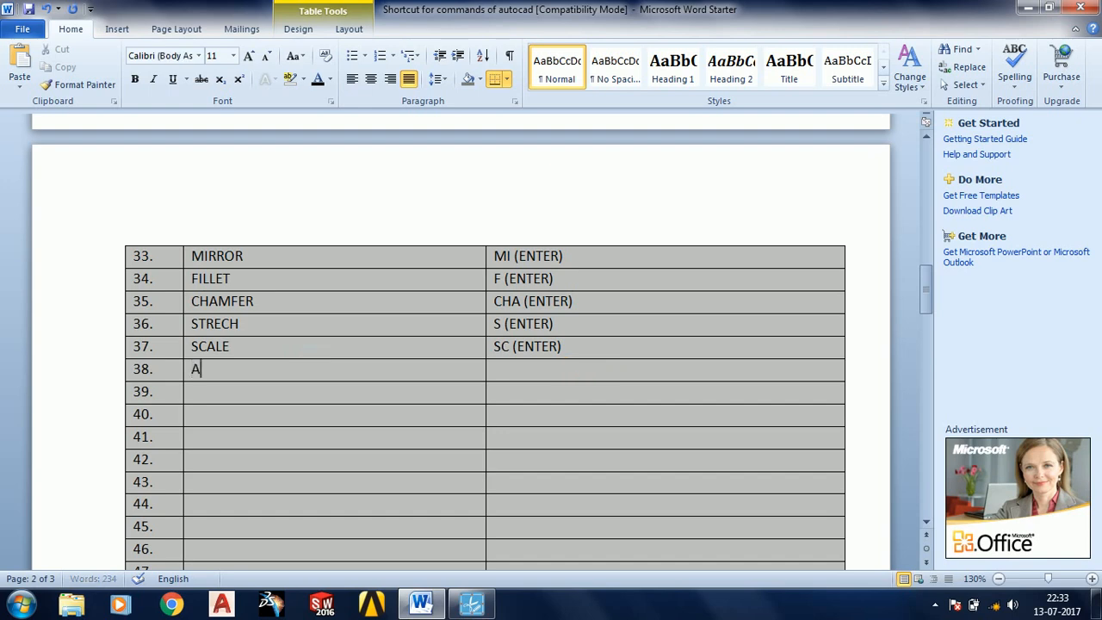
pyautogui.write('RRAY')
pyautogui.press('Tab')
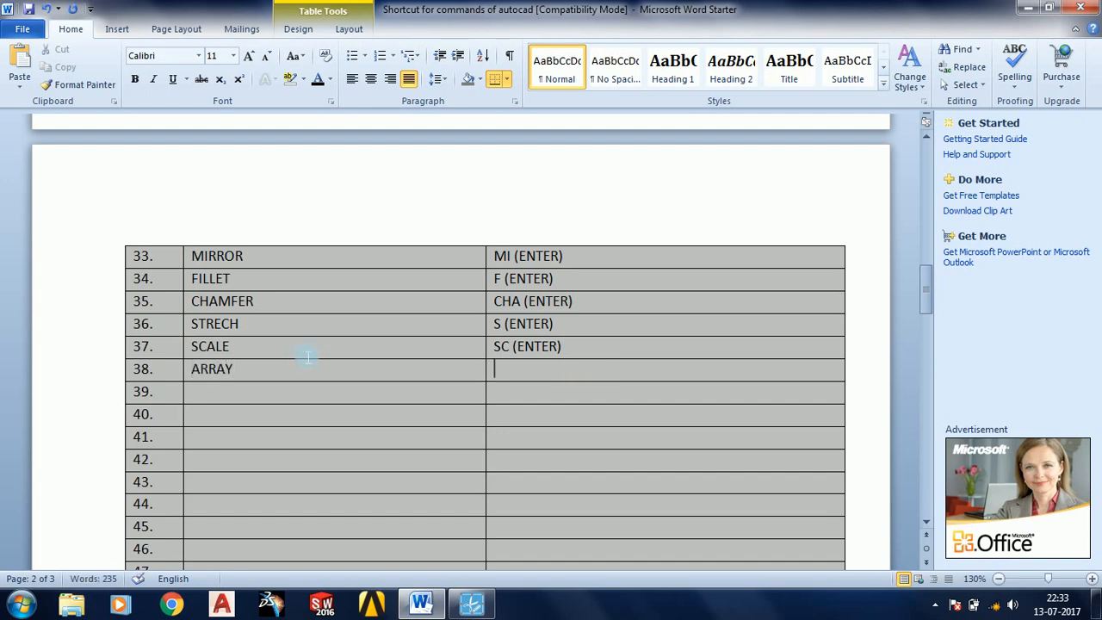
pyautogui.write('AR')
pyautogui.write('(ENTER)')
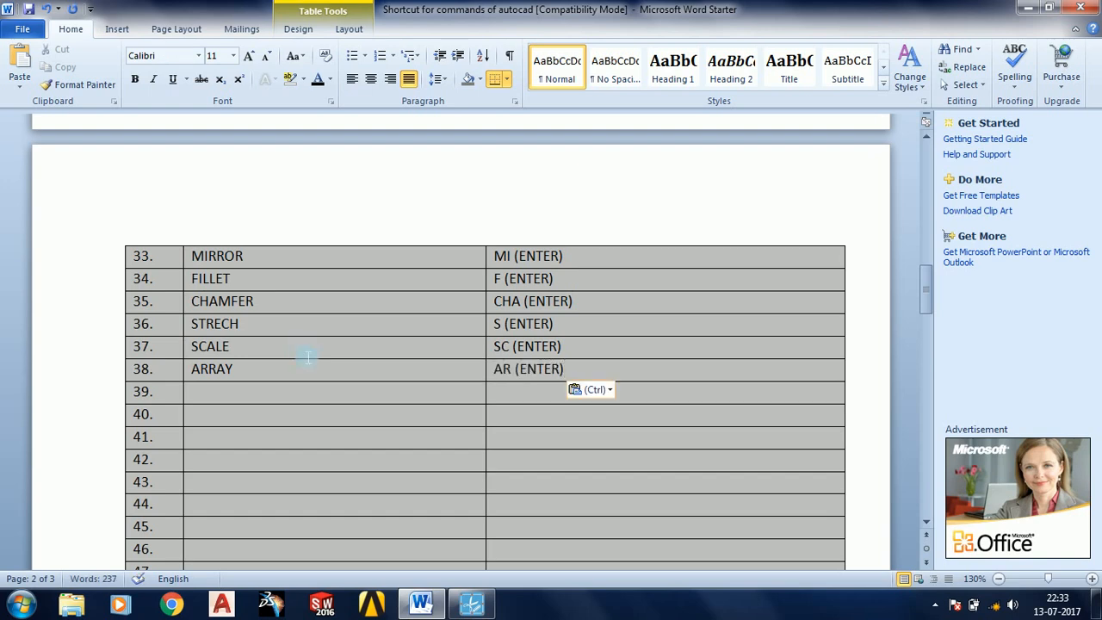
# Fill row 39 of the table with the command name OFFSET and the shortcut O (ENTER).
pyautogui.press('Right')
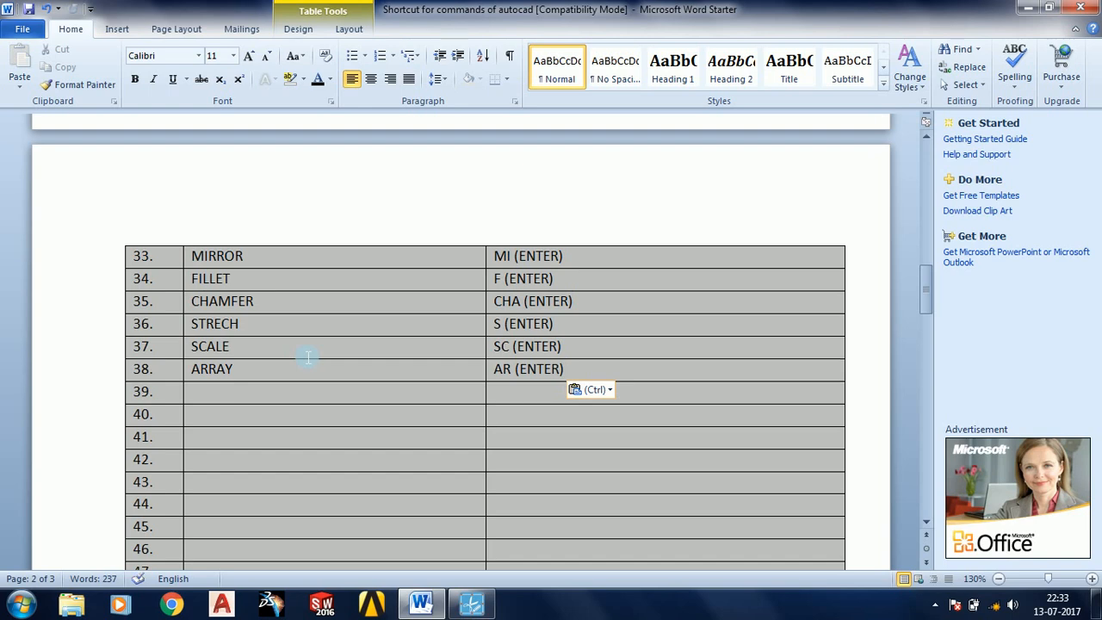
pyautogui.press('Right')
pyautogui.press('Right')
pyautogui.press('Right')
pyautogui.press('Right')
pyautogui.press('Right')
pyautogui.press('Right')
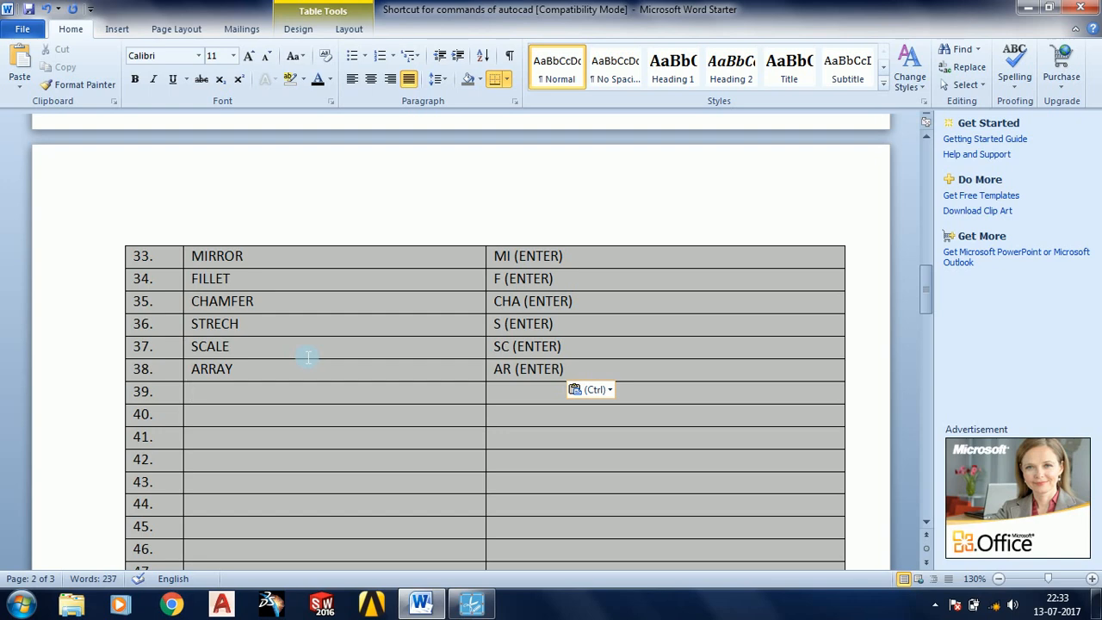
pyautogui.write('OFFESET')
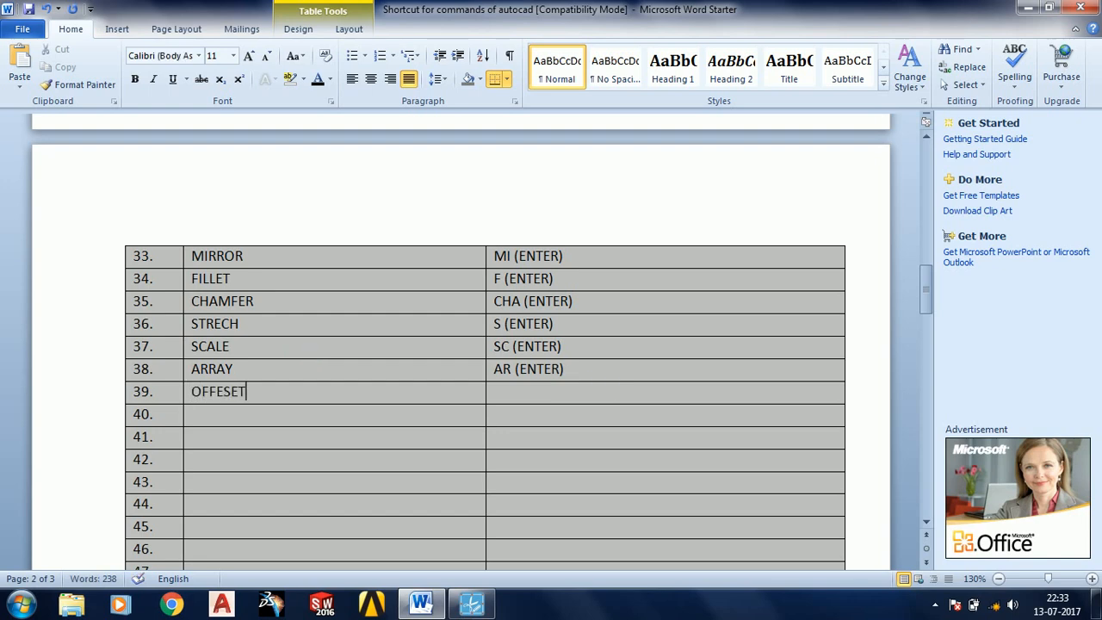
pyautogui.click(224, 392)
pyautogui.press('BackSpace')
pyautogui.press('End')
pyautogui.press('Tab')
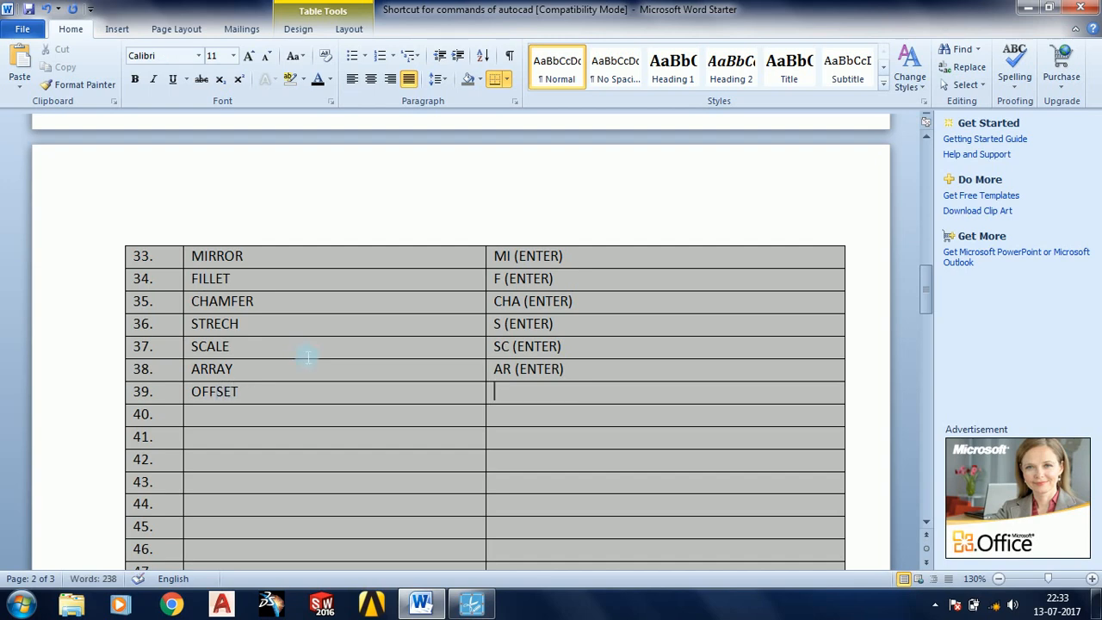
pyautogui.write('O')
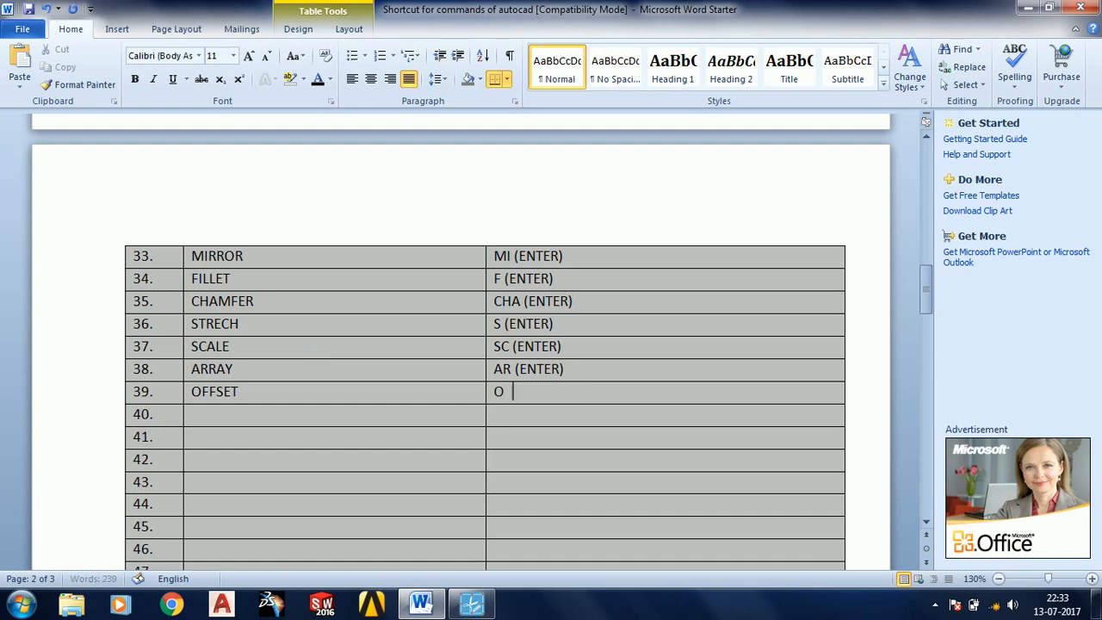
pyautogui.write('(ENTER)')
# Fill row 40 of the table with the command name LENGTHEN and the shortcut LEN (ENTER).
pyautogui.press('Down')
pyautogui.press('Left')
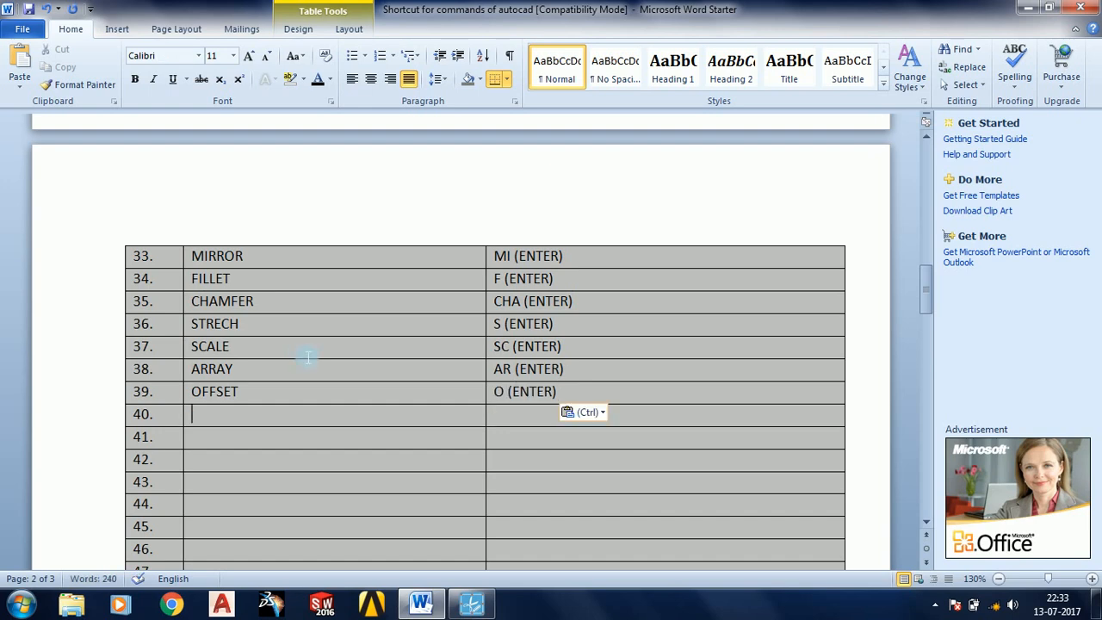
pyautogui.write('LEN')
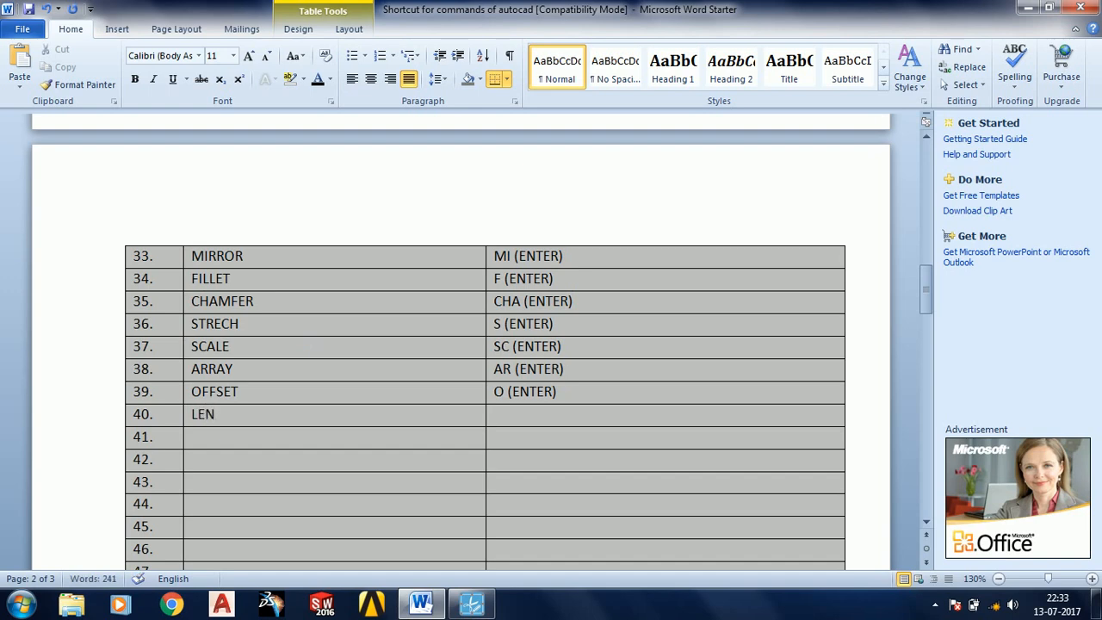
pyautogui.write('GTHEN')
pyautogui.press('Tab')
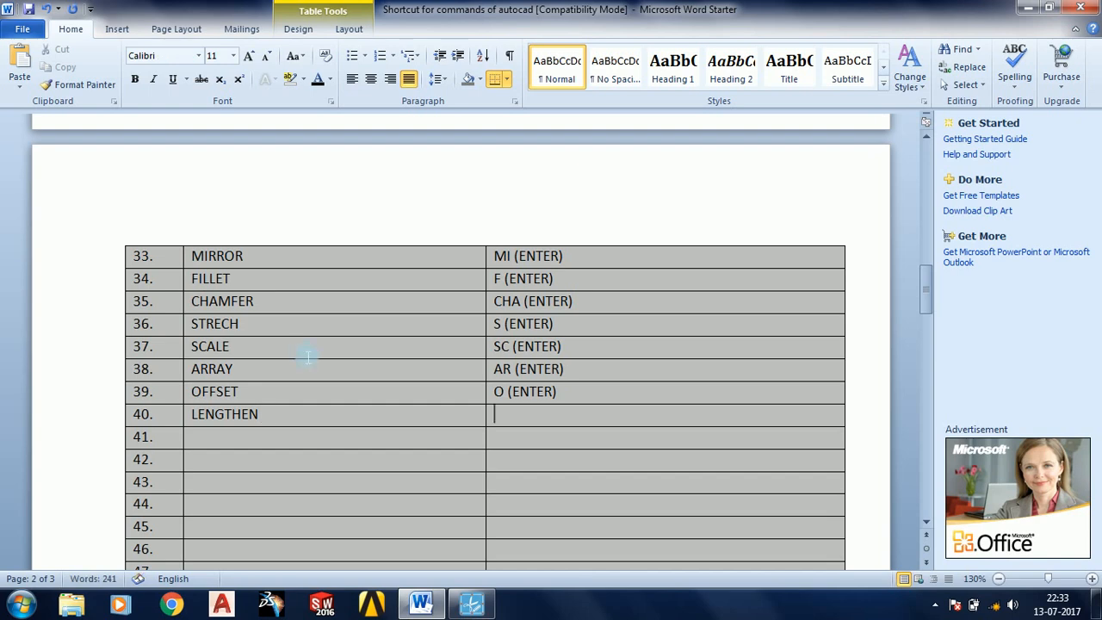
pyautogui.write('LEN')
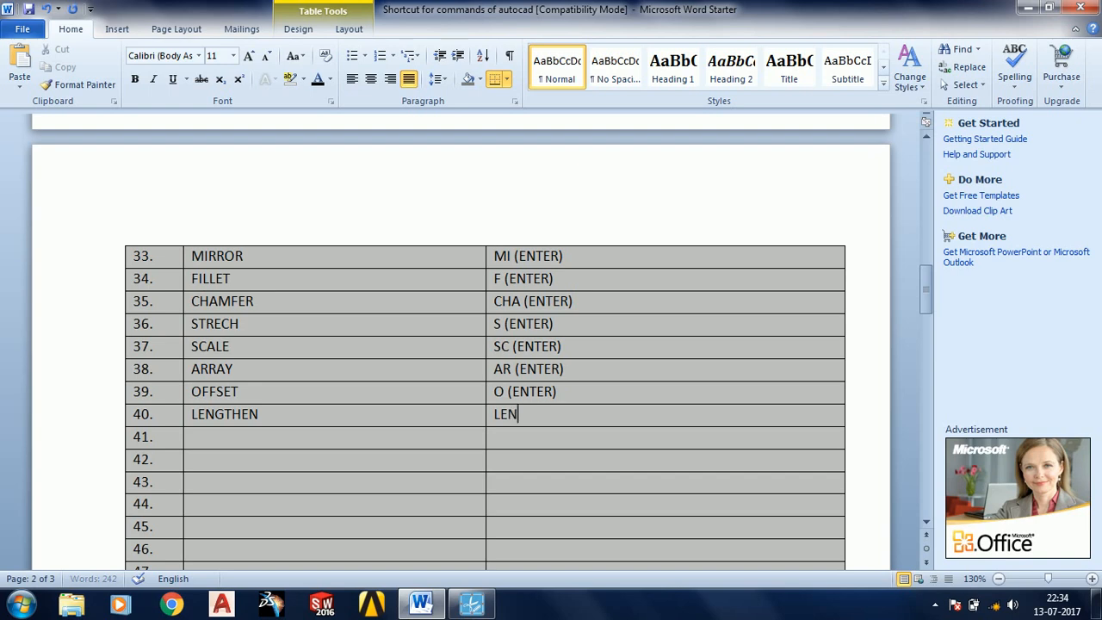
pyautogui.write('(ENTER)')
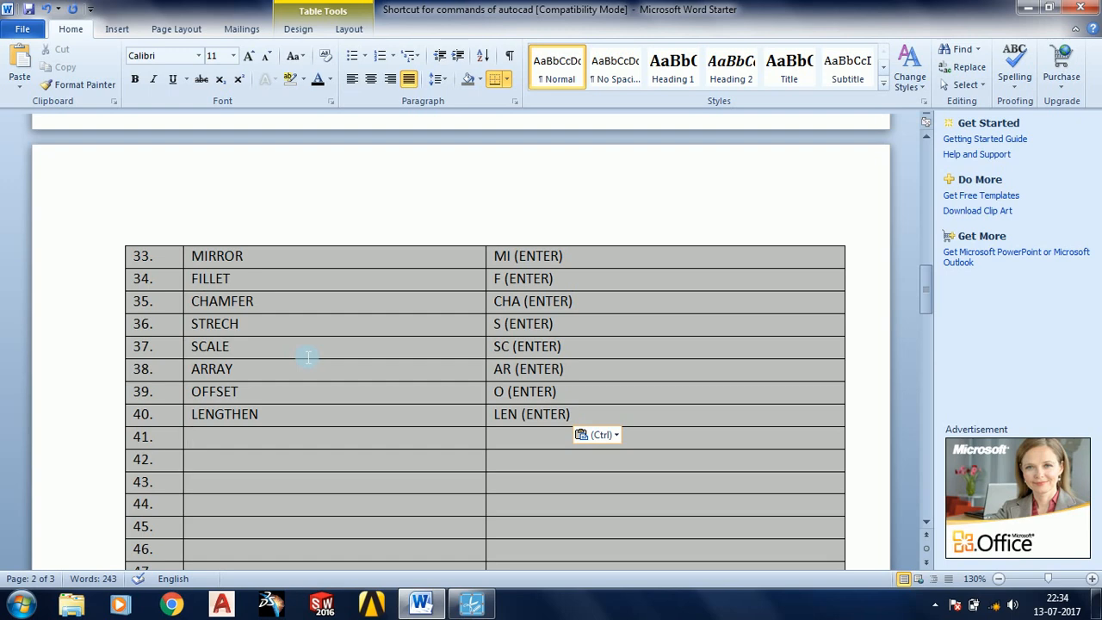
# Fill row 41 of the table with the command name ALIGN and the shortcut AL (ENTER).
pyautogui.write('ALIG')
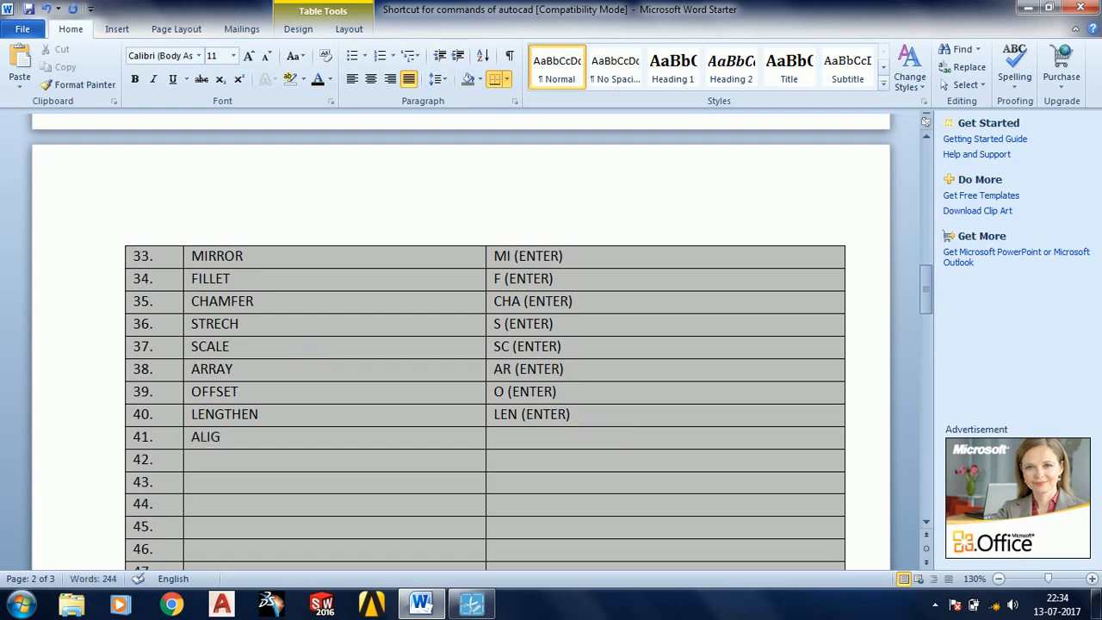
pyautogui.write('N')
pyautogui.press('Tab')
pyautogui.write('AL')
pyautogui.write('(ENTER)')
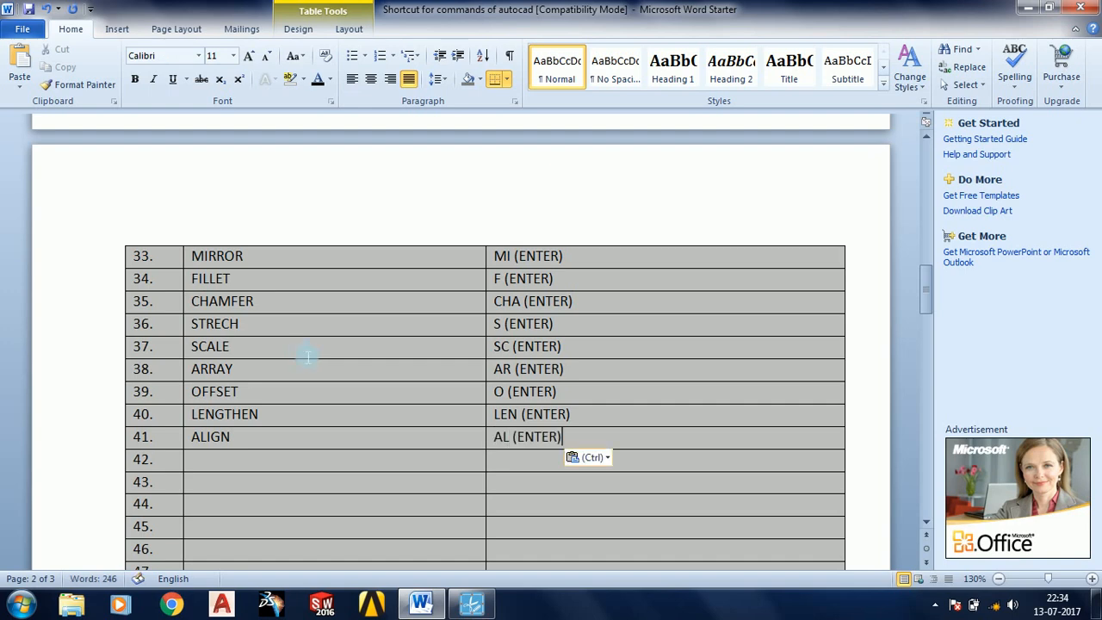
# Fill row 42 of the table with the command name EXPLODE and the shortcut X (ENTER).
pyautogui.press('Down')
pyautogui.press('Left')
pyautogui.write('EX')
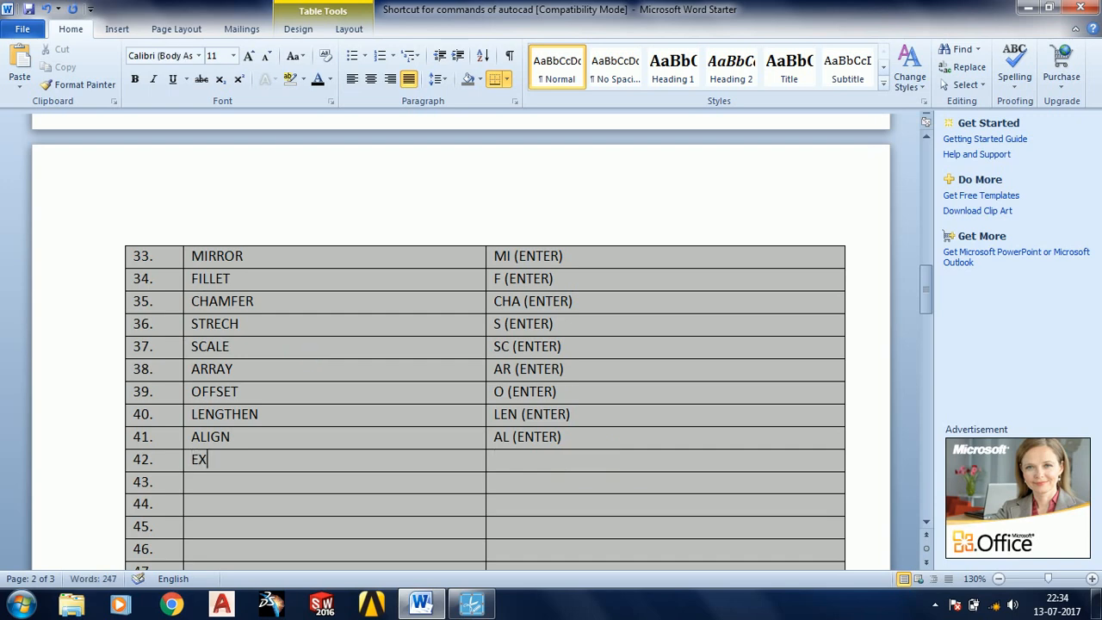
pyautogui.write('PLODE')
pyautogui.press('Tab')
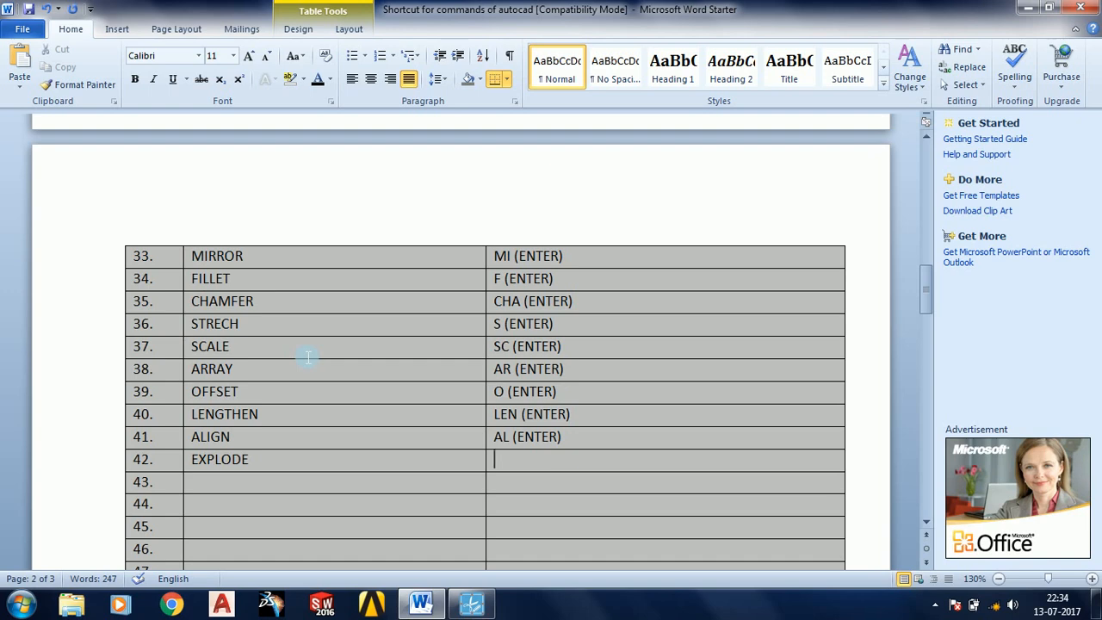
pyautogui.write('X')
pyautogui.write('(ENTER)')
# Fill row 43 of the table with the command name BREAK and the shortcut BR (ENTER).
pyautogui.press('Down')
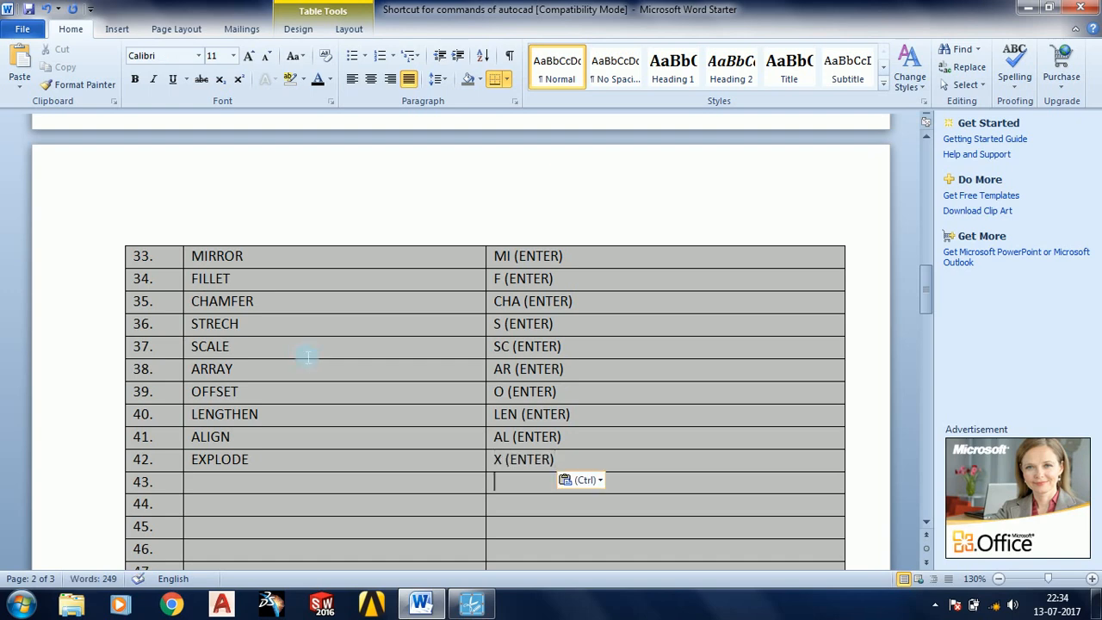
pyautogui.press('Left')
pyautogui.write('BREAK')
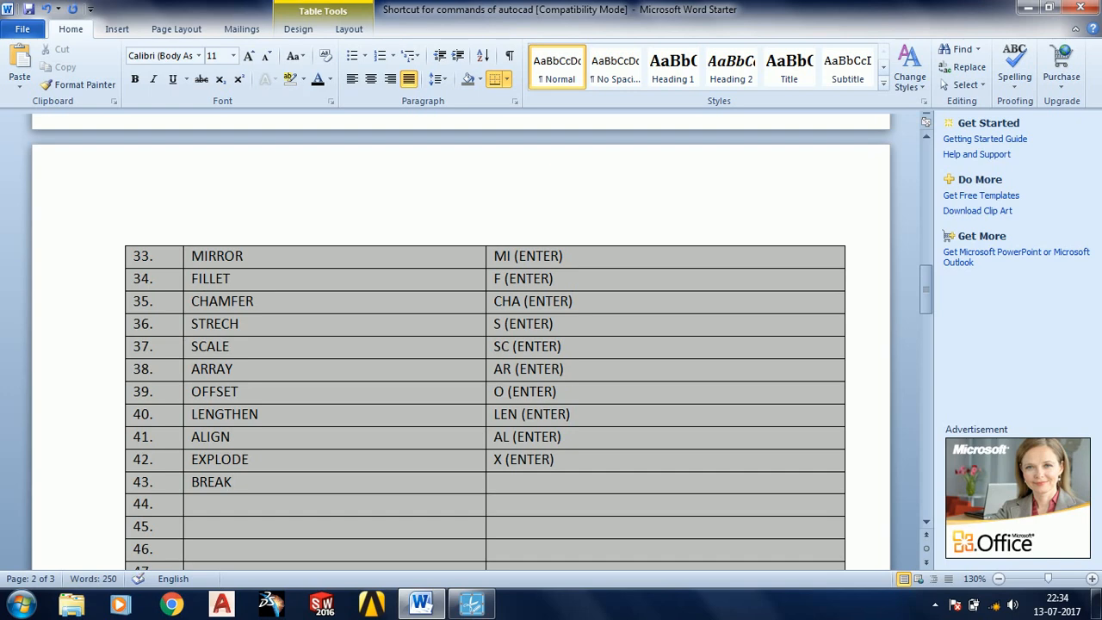
pyautogui.press('Tab')
pyautogui.write('BR')
pyautogui.write('(ENTER)')
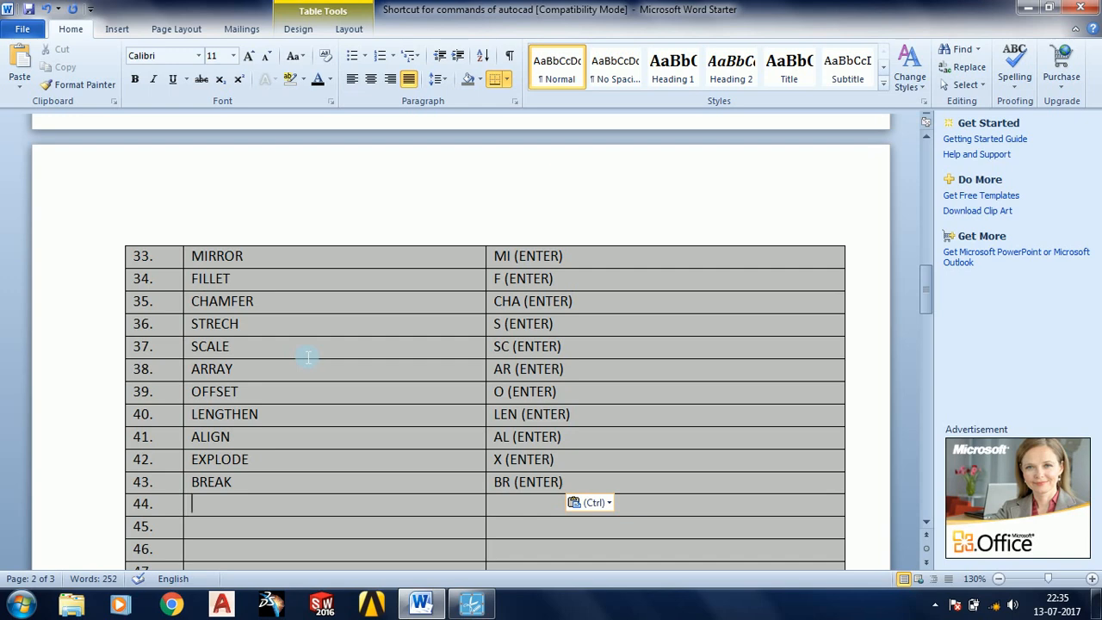
# Fill row 44 of the table with the command name JOIN and the shortcut J (ENTER).
pyautogui.click(197, 503)
pyautogui.write('JOIN')
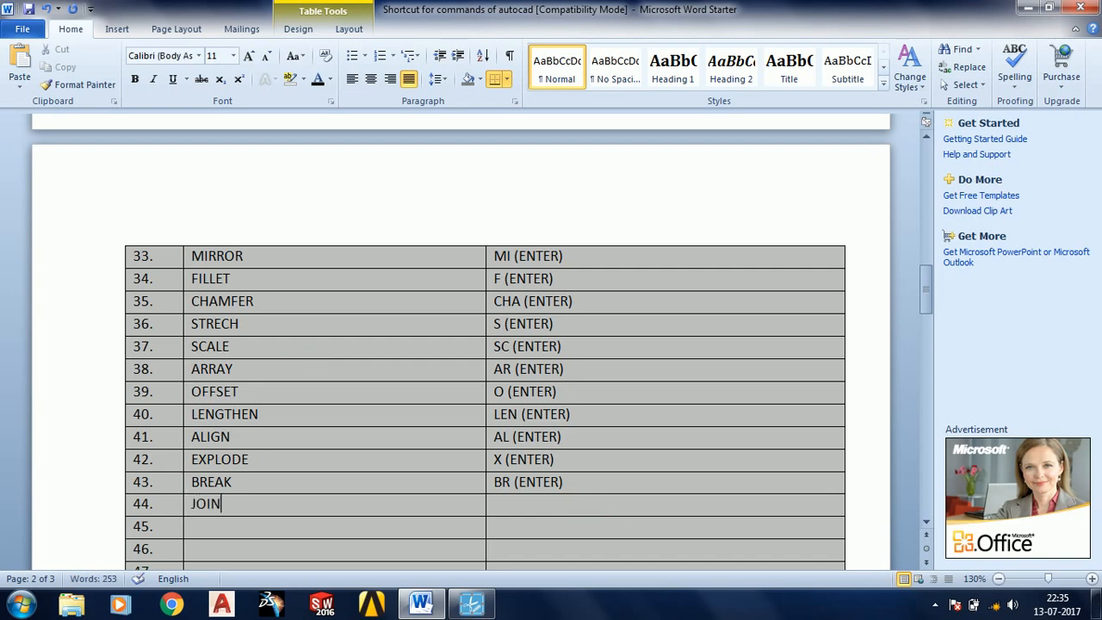
pyautogui.press('Tab')
pyautogui.write('J')
pyautogui.write('(ENTER)')
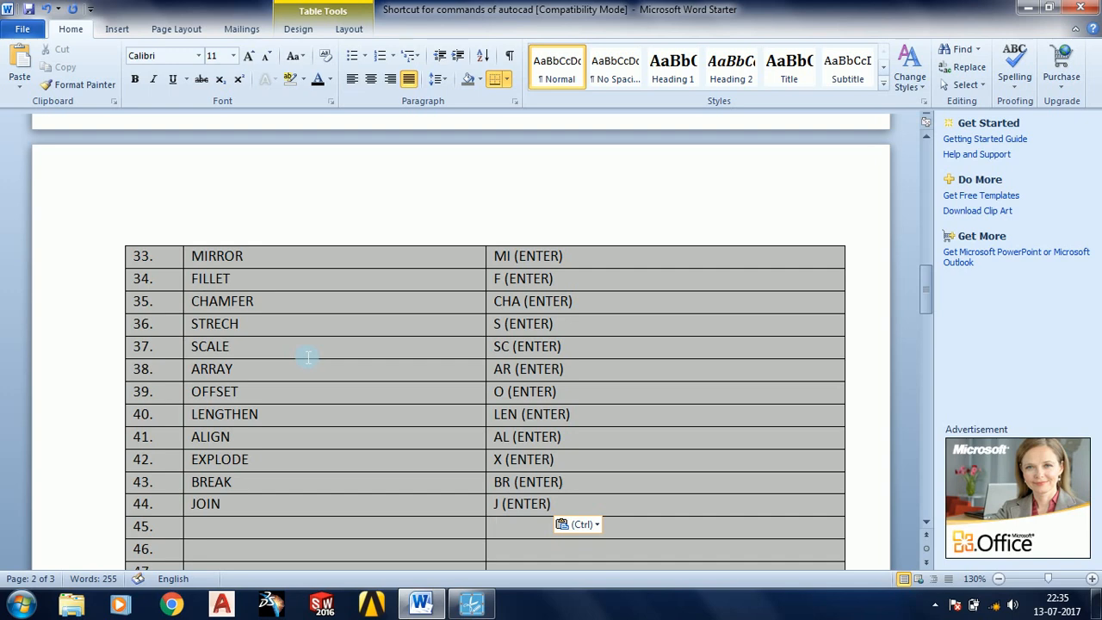
# Fill row 45 of the table with the command name SINGLE LINE TEXT and the shortcut DT (ENTER).
pyautogui.write('SIN')
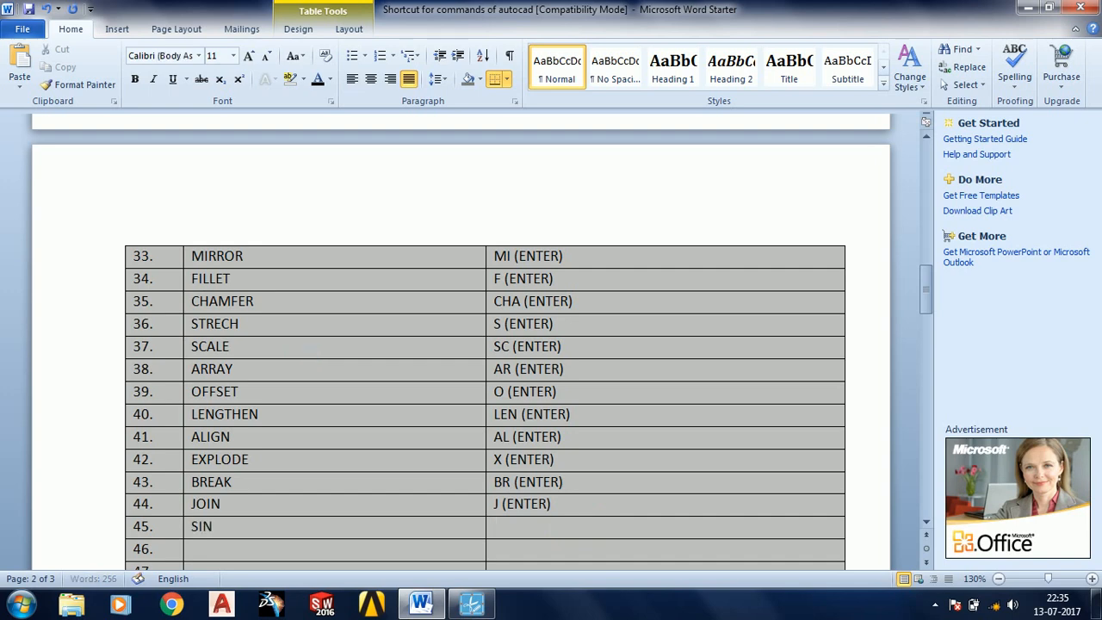
pyautogui.write('GLE LINE ')
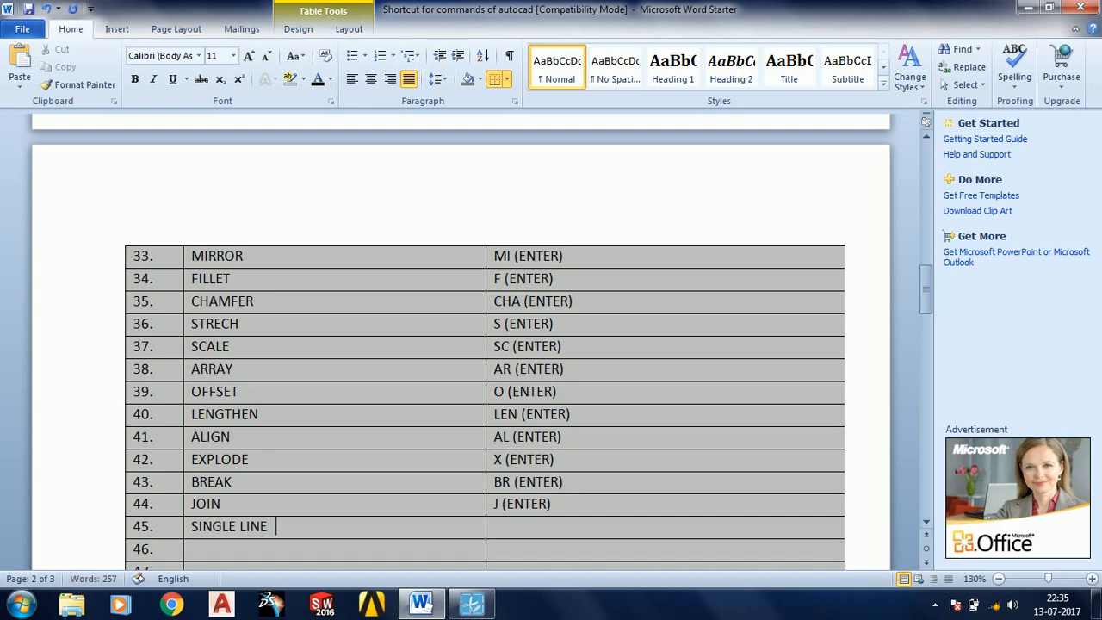
pyautogui.write('TEXT')
pyautogui.press('Tab')
pyautogui.write('DT')
pyautogui.write('(ENTER)')
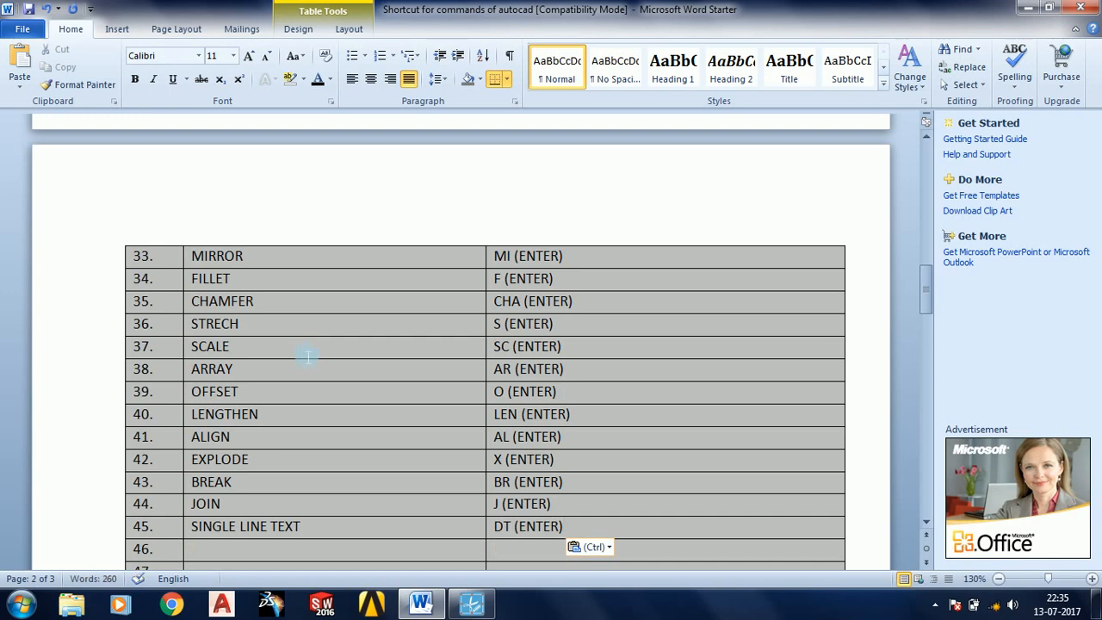
# Fill row 46 of the table with the command name MULTILINE TEXT and the shortcut MT (ENTER).
pyautogui.write('M')
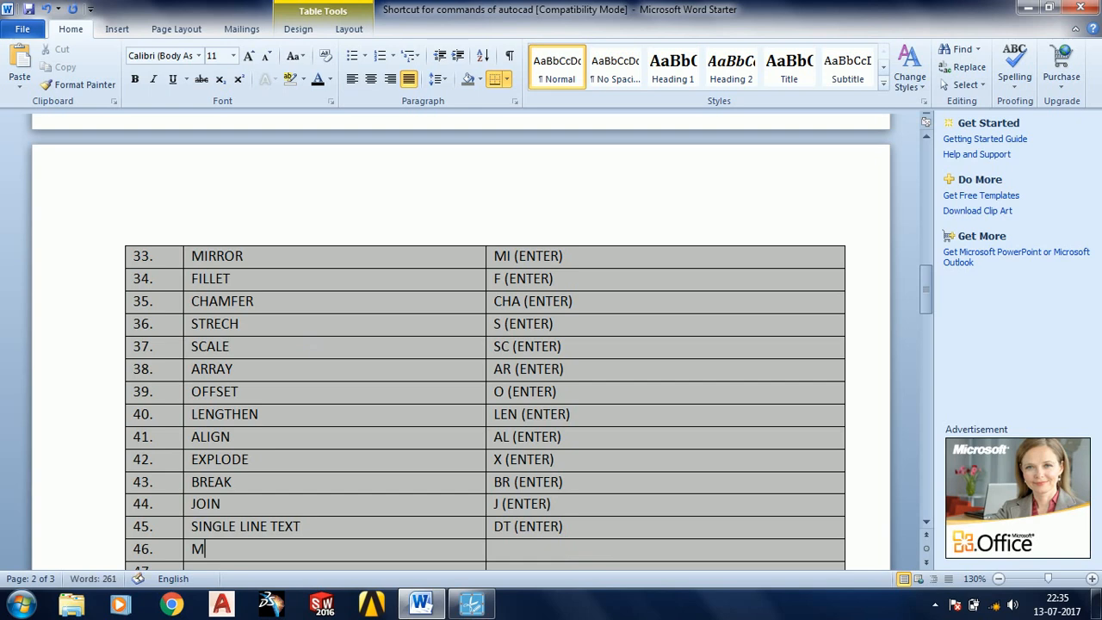
pyautogui.write('ULTILINE TE')
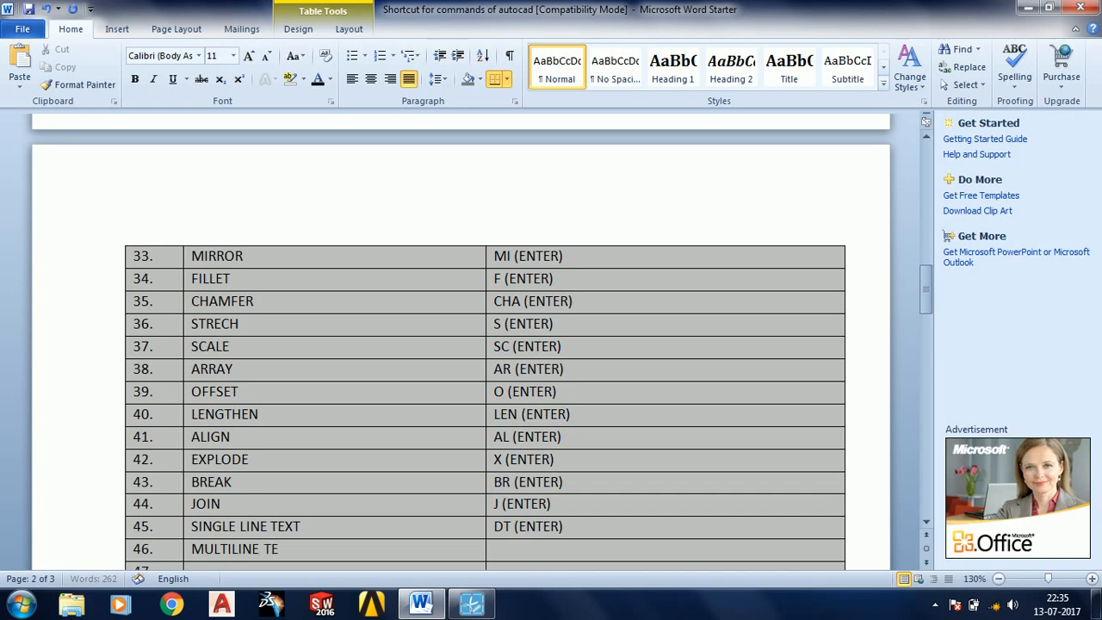
pyautogui.write('XT')
pyautogui.press('Tab')
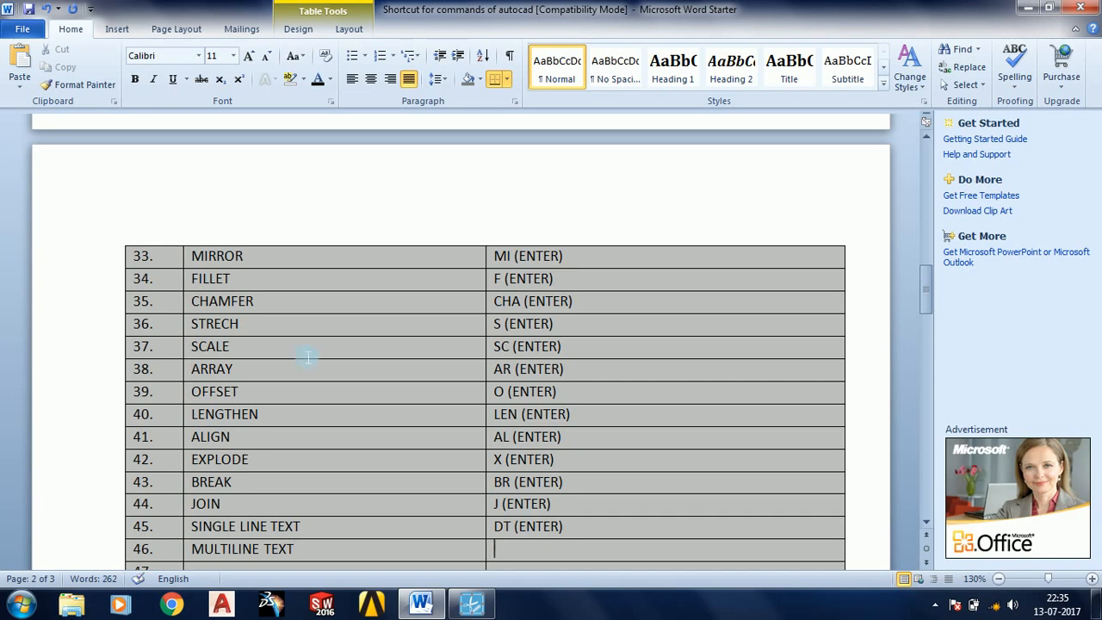
pyautogui.write('MT')
pyautogui.write('(ENTER)')
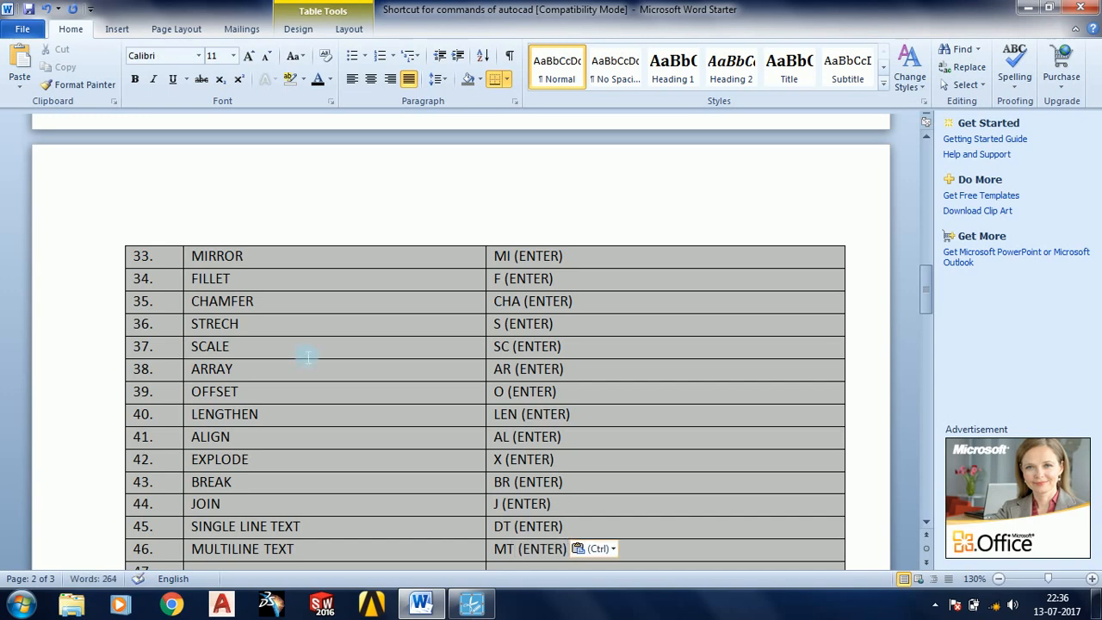
# Fill row 47 of the table with the command name LEADER and the shortcut LEAD (ENTER).
pyautogui.scroll(-4, 327, 508)
pyautogui.scroll(-3, 329, 510)
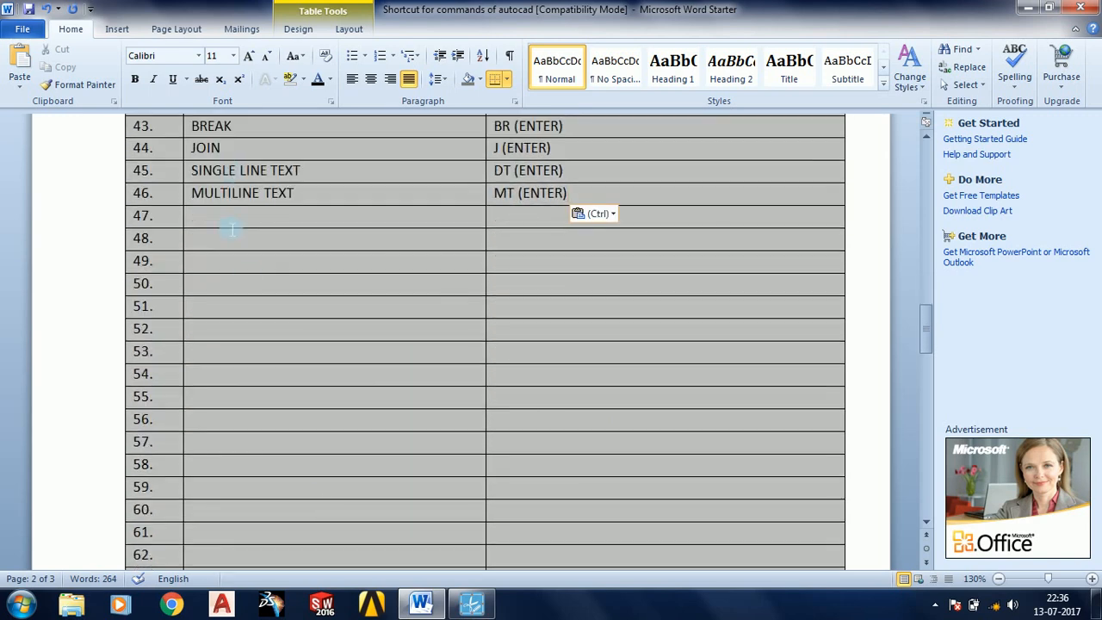
pyautogui.click(232, 228)
pyautogui.write('LEAD')
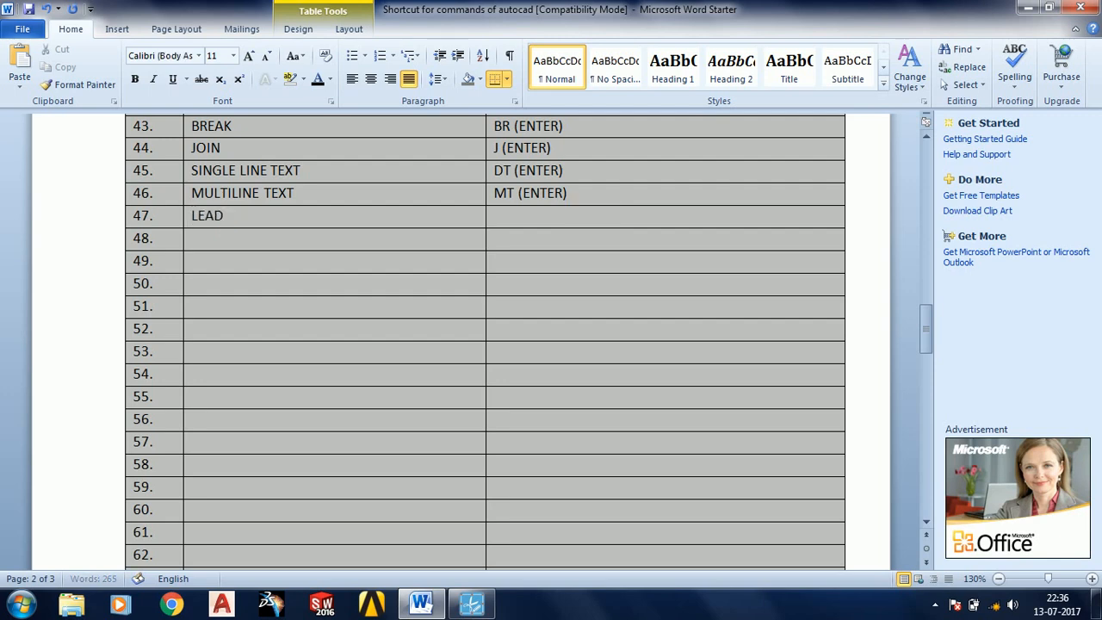
pyautogui.write('ER')
pyautogui.press('Tab')
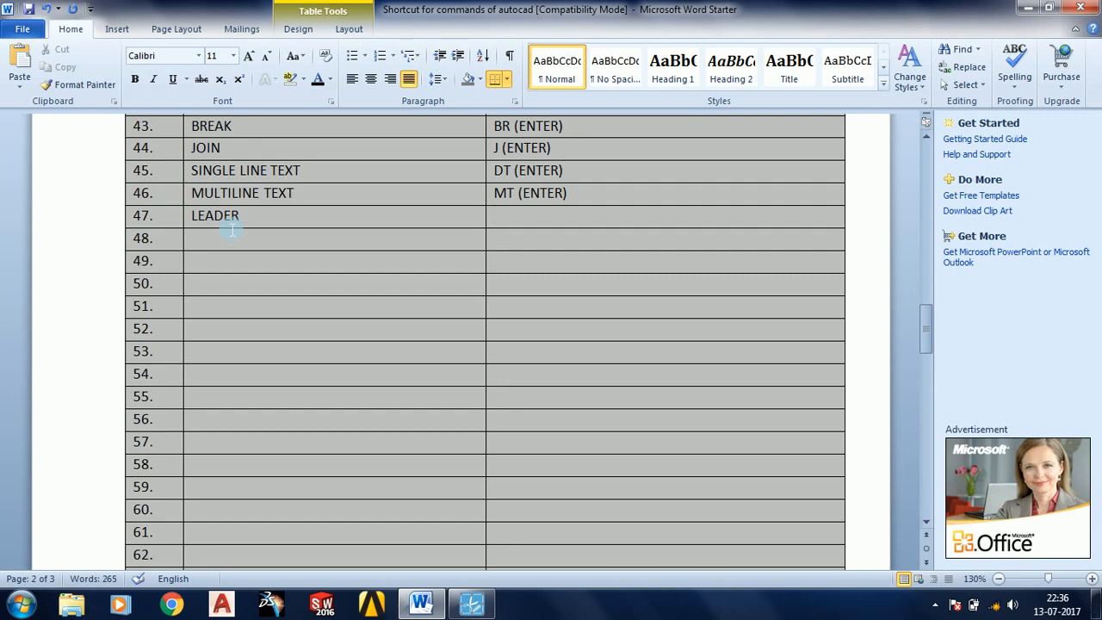
pyautogui.write('LEAD')
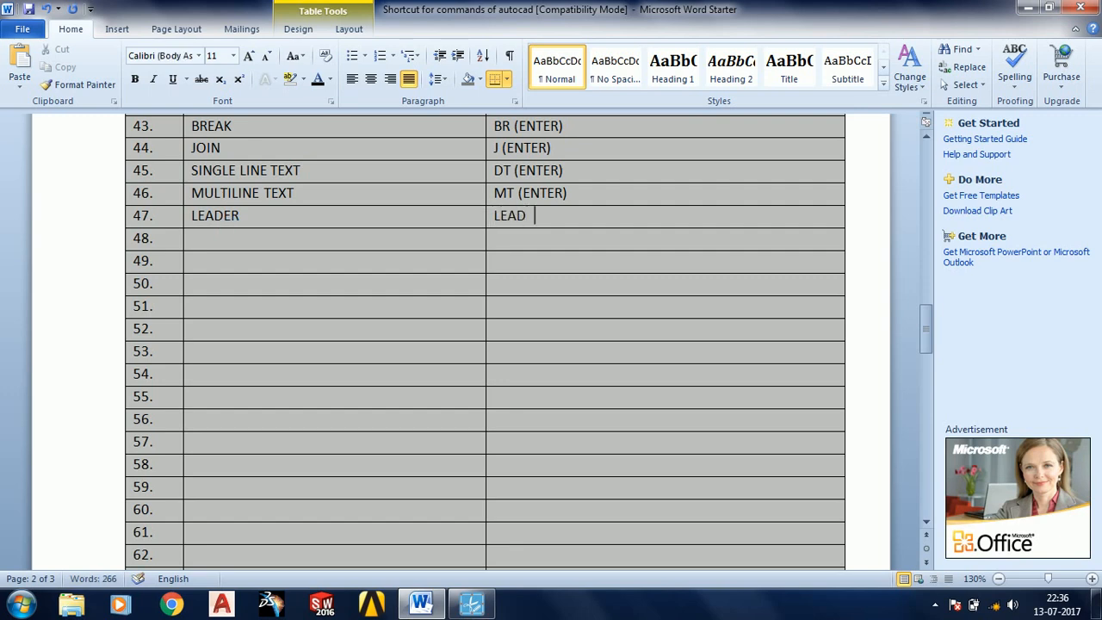
pyautogui.write('(ENTER)')
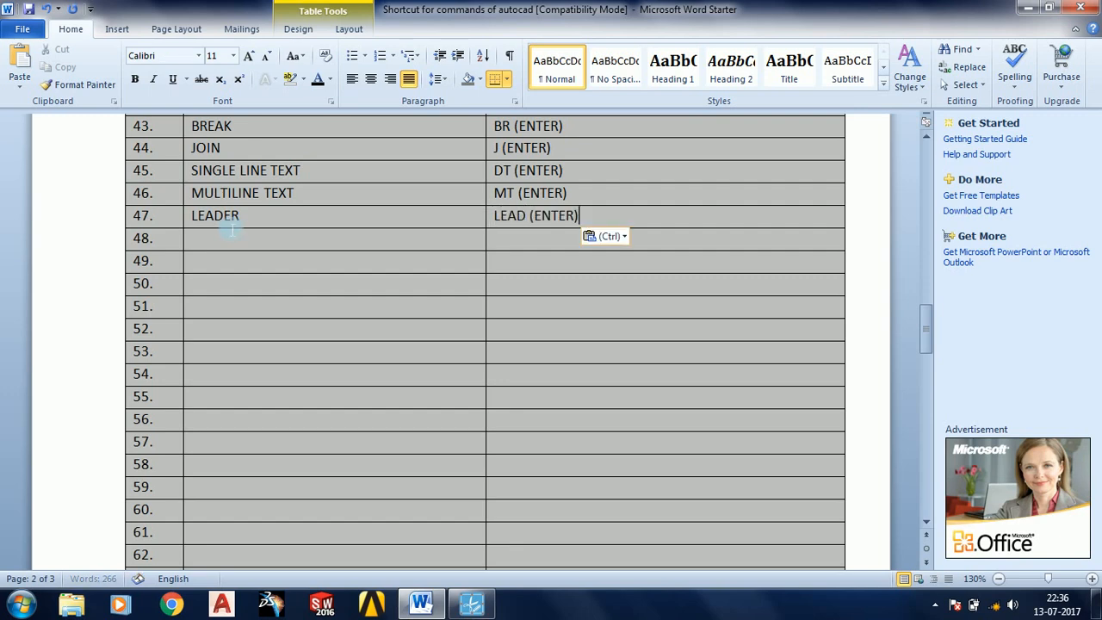
# Fill row 48 of the table with the command name QUICK LEADER and the shortcut QL (ENTER).
pyautogui.press('Down')
pyautogui.click(231, 228)
pyautogui.write('Q')
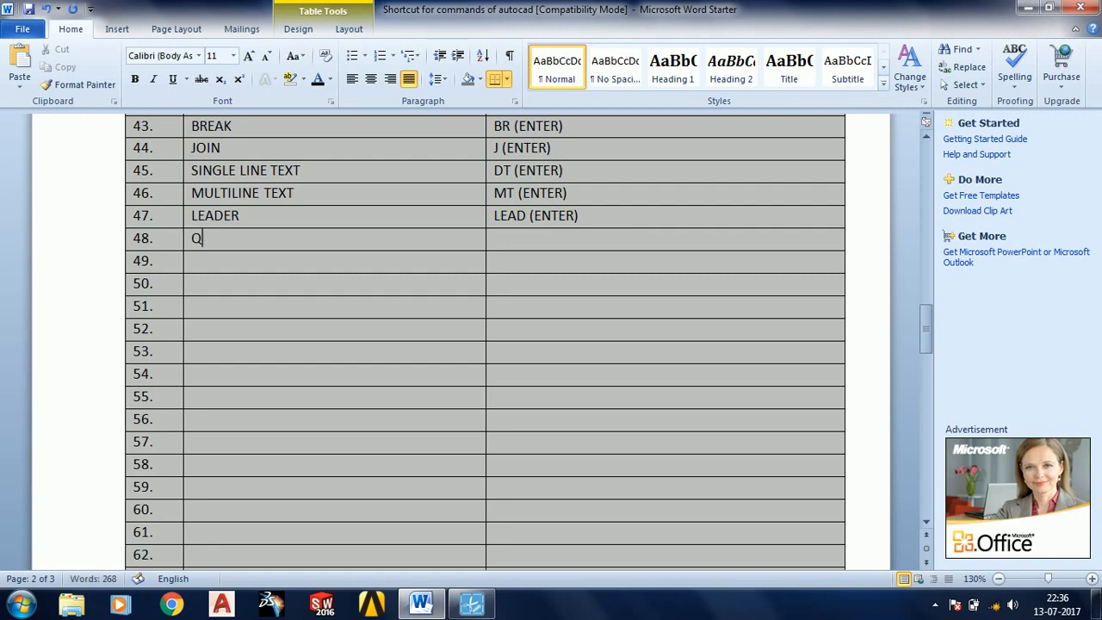
pyautogui.write('UICK LEADER')
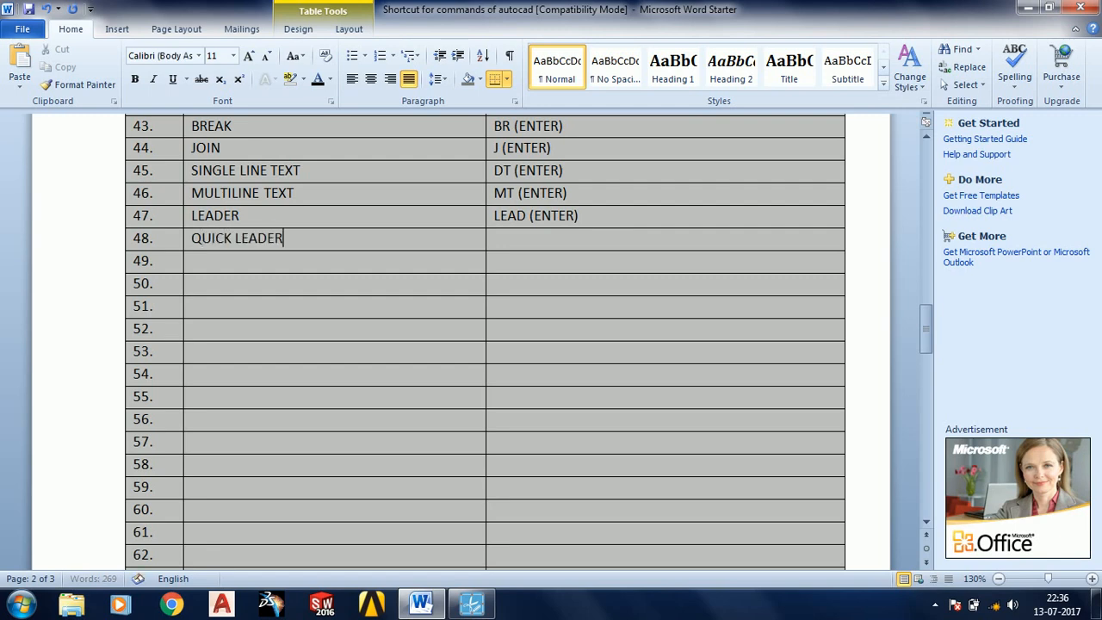
pyautogui.press('Tab')
pyautogui.write('QL')
pyautogui.write('(ENTER)')
# Fill row 49 of the table with the command name MULTI LEADER and the shortcut MLD (ENTER).
pyautogui.press('Down')
pyautogui.click(192, 260)
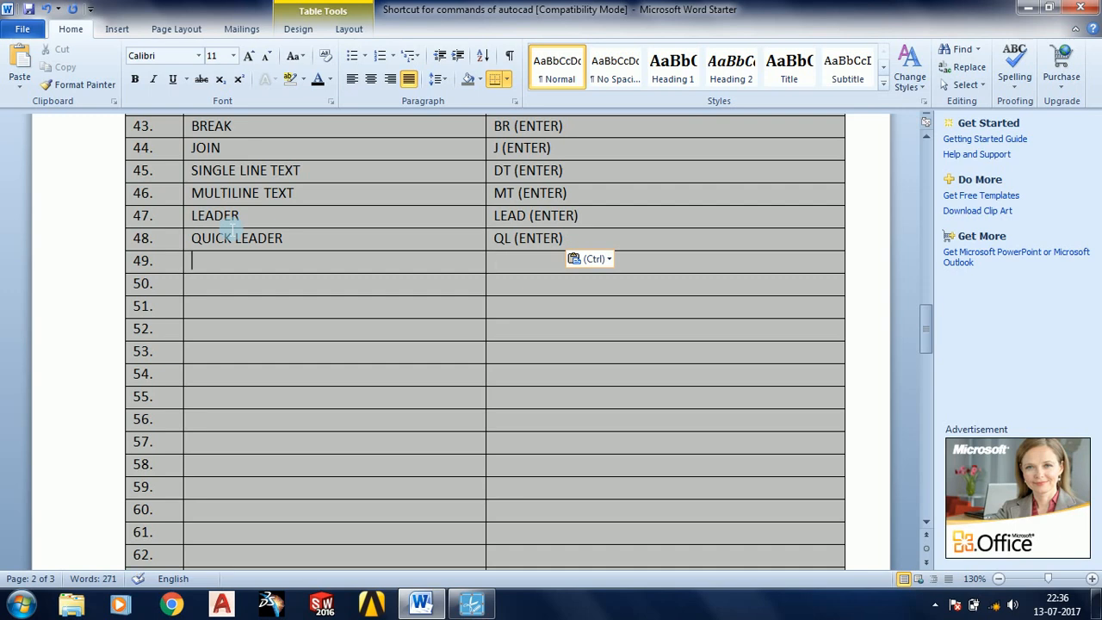
pyautogui.write('M')
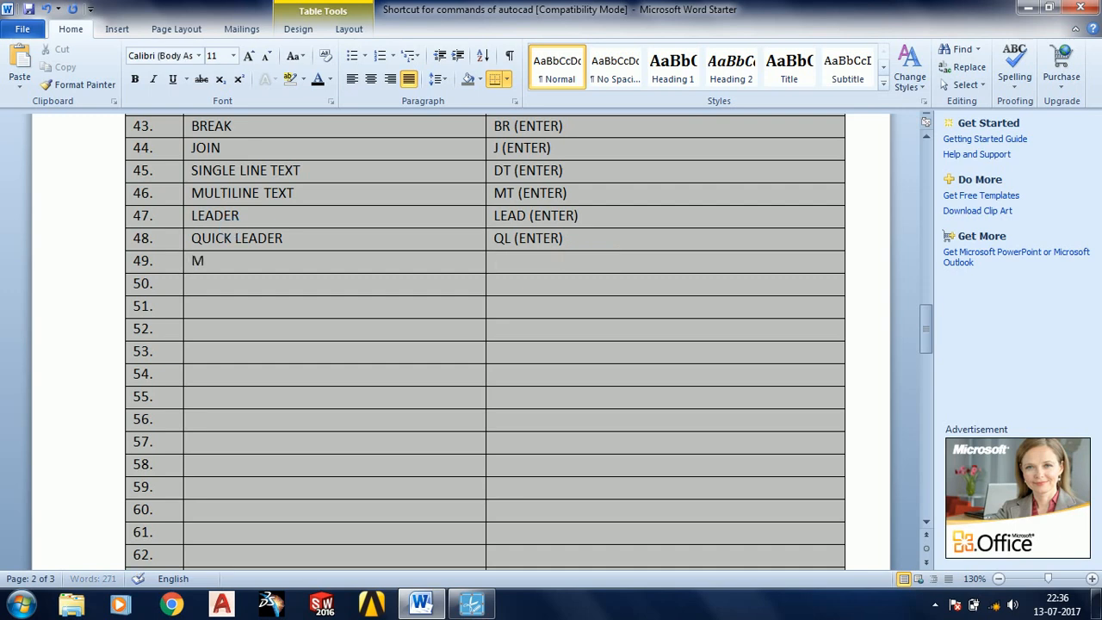
pyautogui.write('ULTI LEADER')
pyautogui.press('Tab')
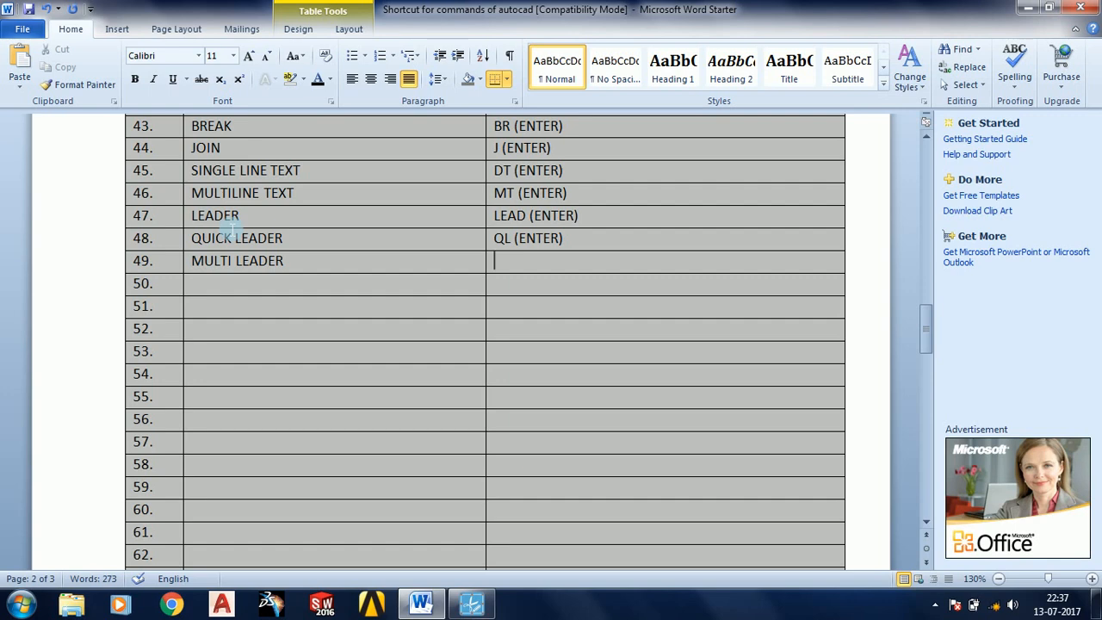
pyautogui.write('MLD')
pyautogui.write('(ENTER)')
# Fill row 50 of the table with the command name MULTILEADER STYLE and the shortcut MLS (ENTER).
pyautogui.press('Tab')
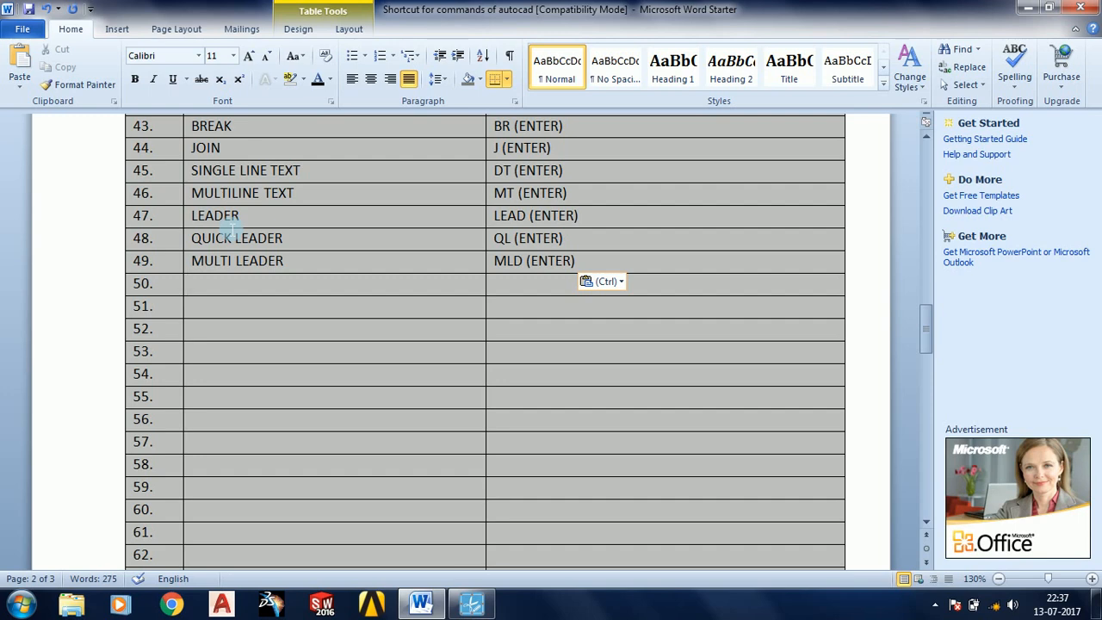
pyautogui.write('MU')
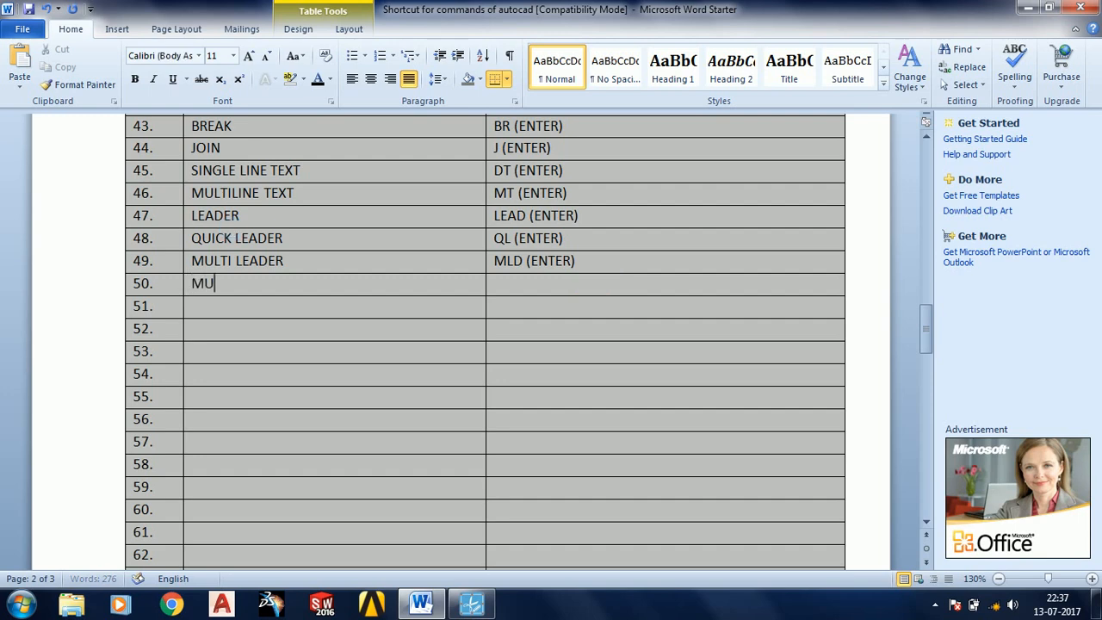
pyautogui.write('LTILEADER ')
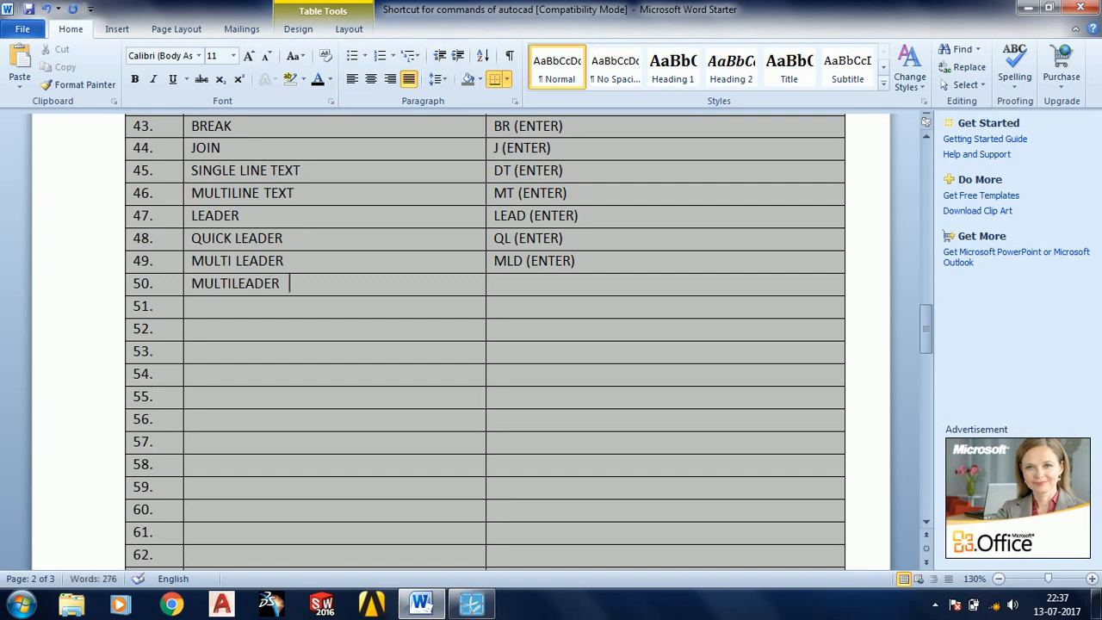
pyautogui.write('STYLE')
pyautogui.press('Tab')
pyautogui.write('MLS')
# Insert a space between MULTI and LEADER in the command name of row 50.
pyautogui.press('Down')
pyautogui.press('Left')
pyautogui.press('Up')
pyautogui.press('Right')
pyautogui.press('Right')
pyautogui.press('Right')
pyautogui.press('Right')
pyautogui.press('Right')
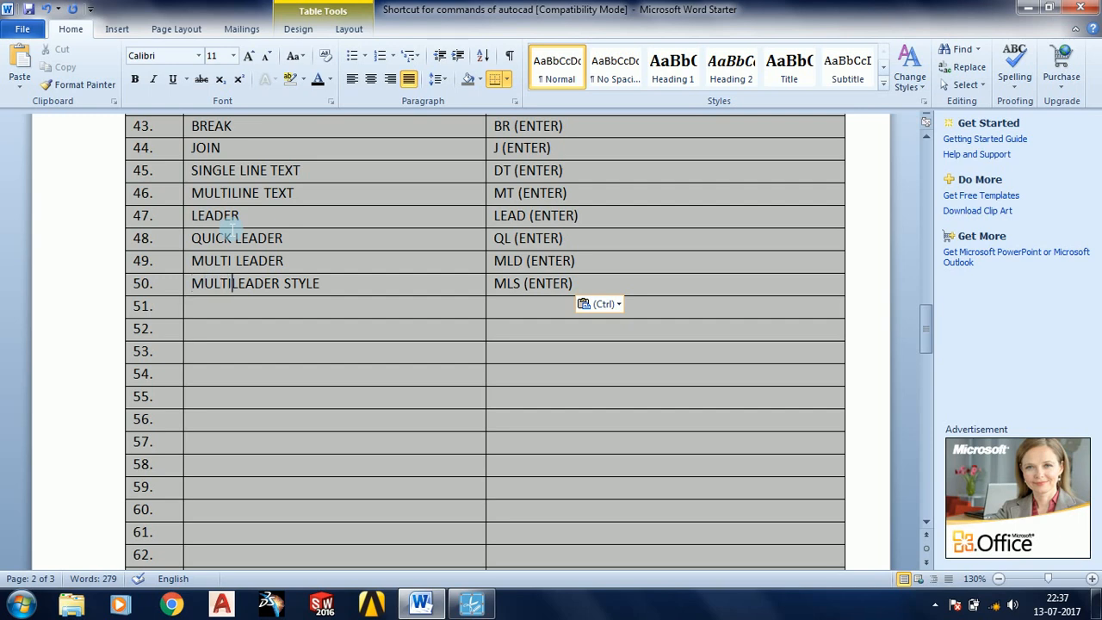
# Fill row 51 of the table with the command name MULTI LEADER ALIGN and the shortcut MLA (ENTER).
pyautogui.press('Down')
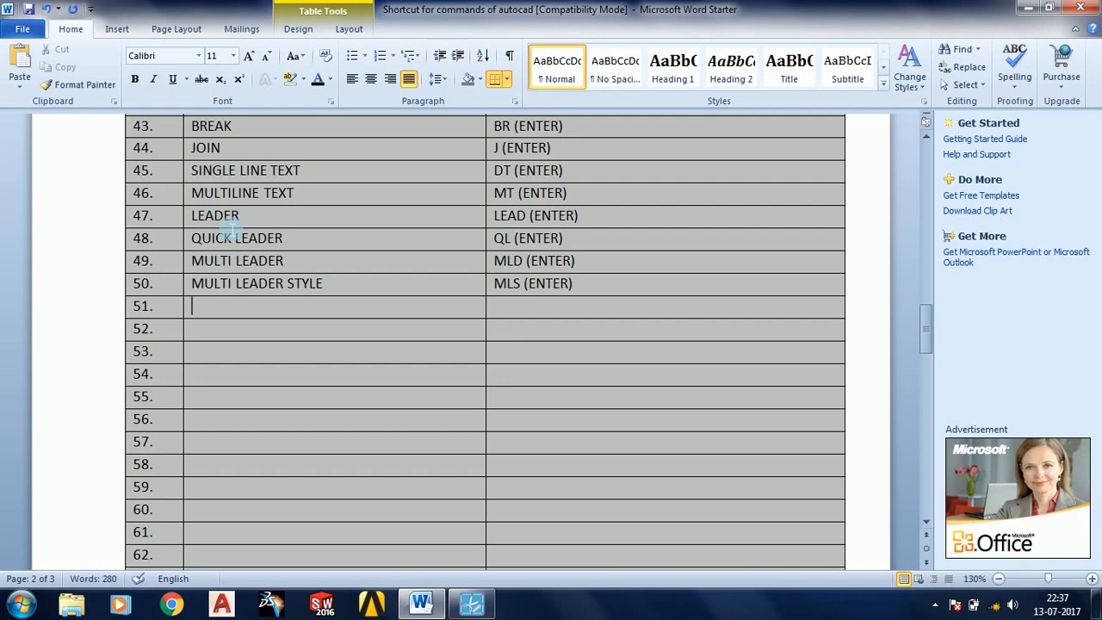
pyautogui.write('MULTI')
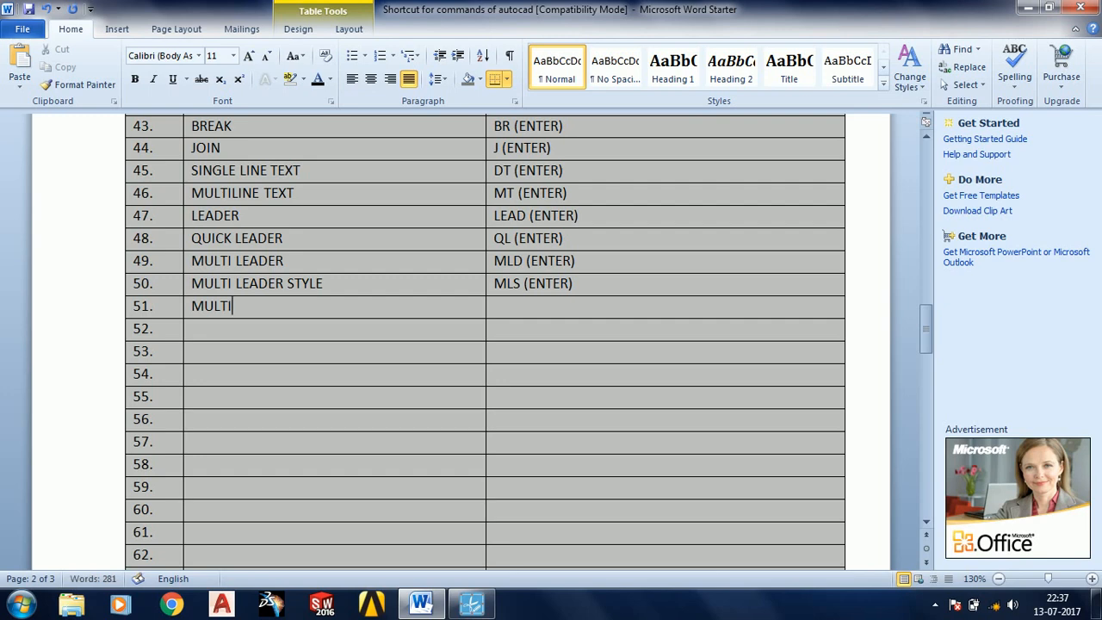
pyautogui.write(' LEADER AL')
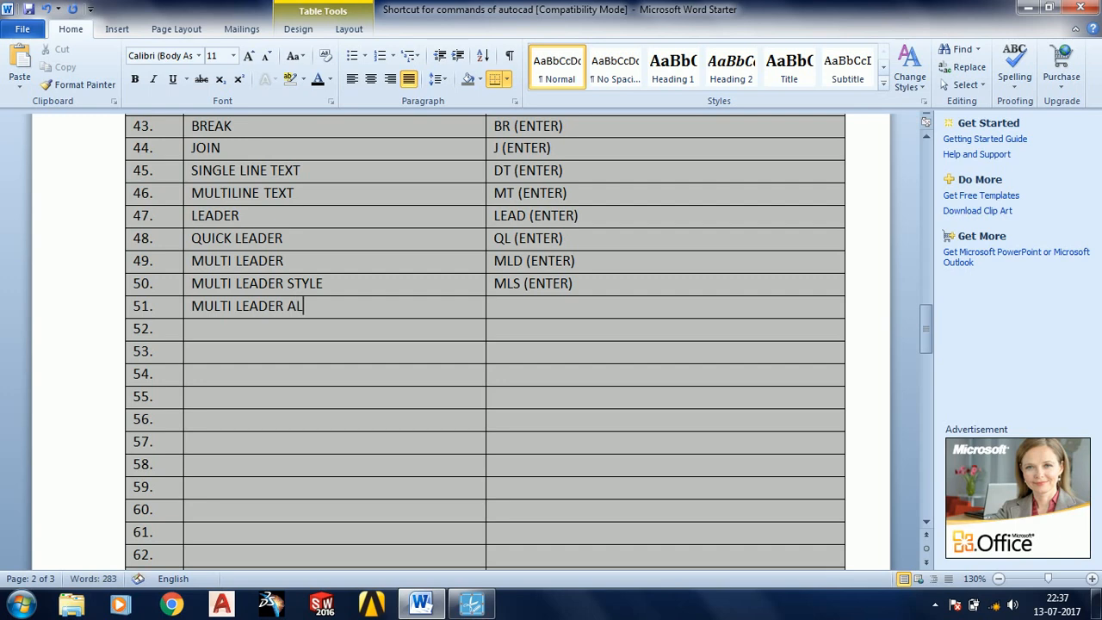
pyautogui.write('IGN')
pyautogui.press('Tab')
pyautogui.write('MLA')
pyautogui.write('(ENTER)')
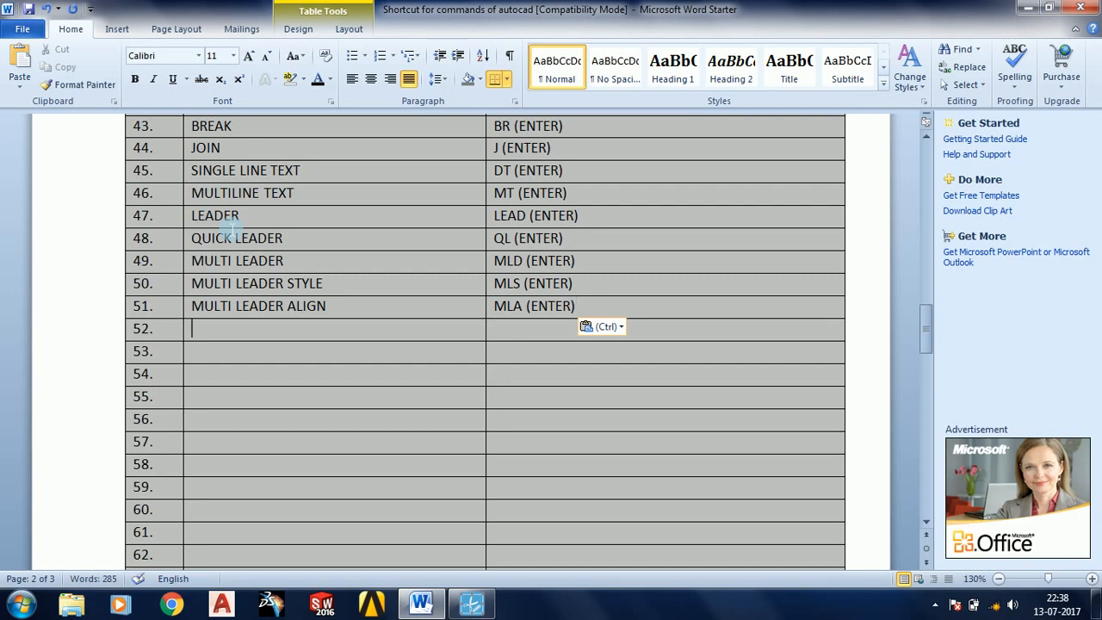
# Fill row 52 of the table with the command name MULTI LEDER EDIT and the shortcut MLE (ENTER).
pyautogui.press('Tab')
pyautogui.write('M')
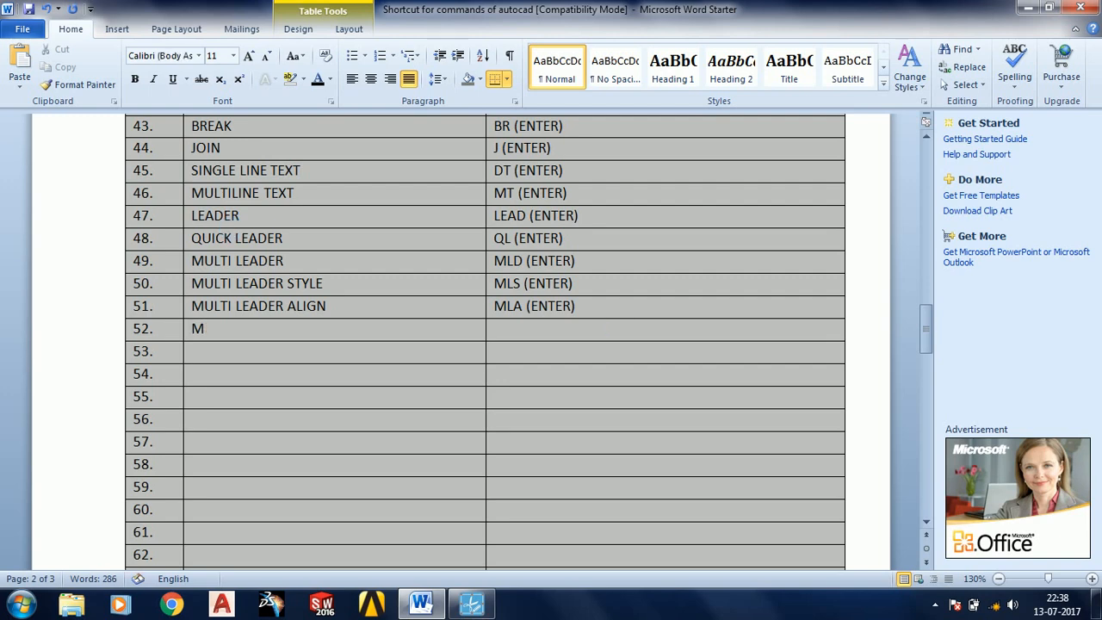
pyautogui.write('ULTI LEDER')
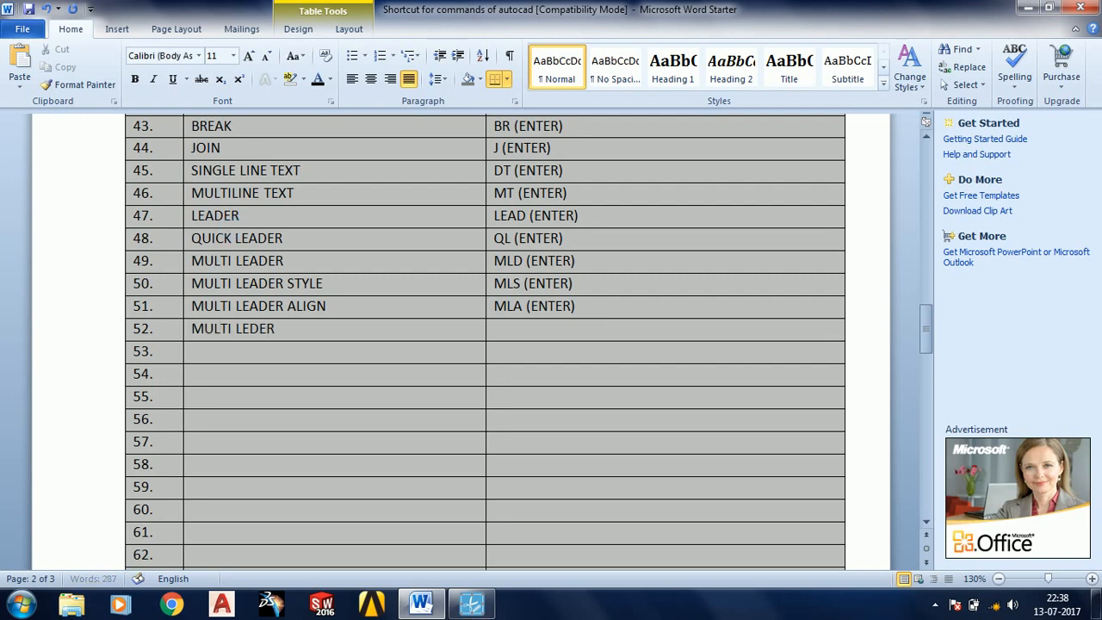
pyautogui.write(' EDIT')
pyautogui.press('Tab')
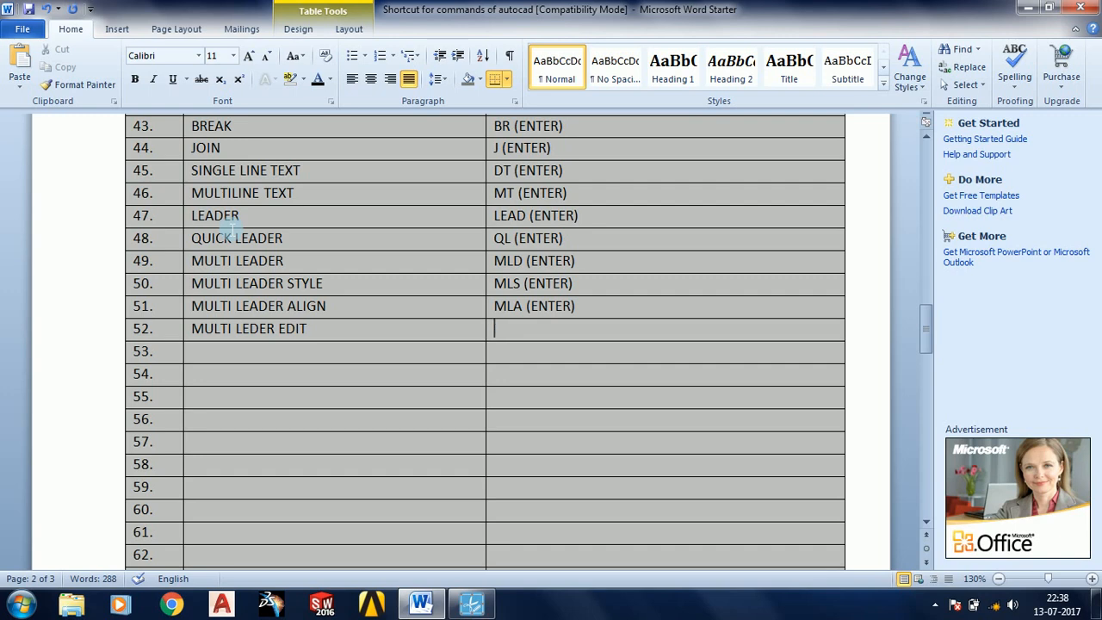
pyautogui.write('MLE')
pyautogui.write('(ENTER)')
# Fill row 53 of the table with the command name TABLE and the shortcut TAB (ENTER).
pyautogui.press('Down')
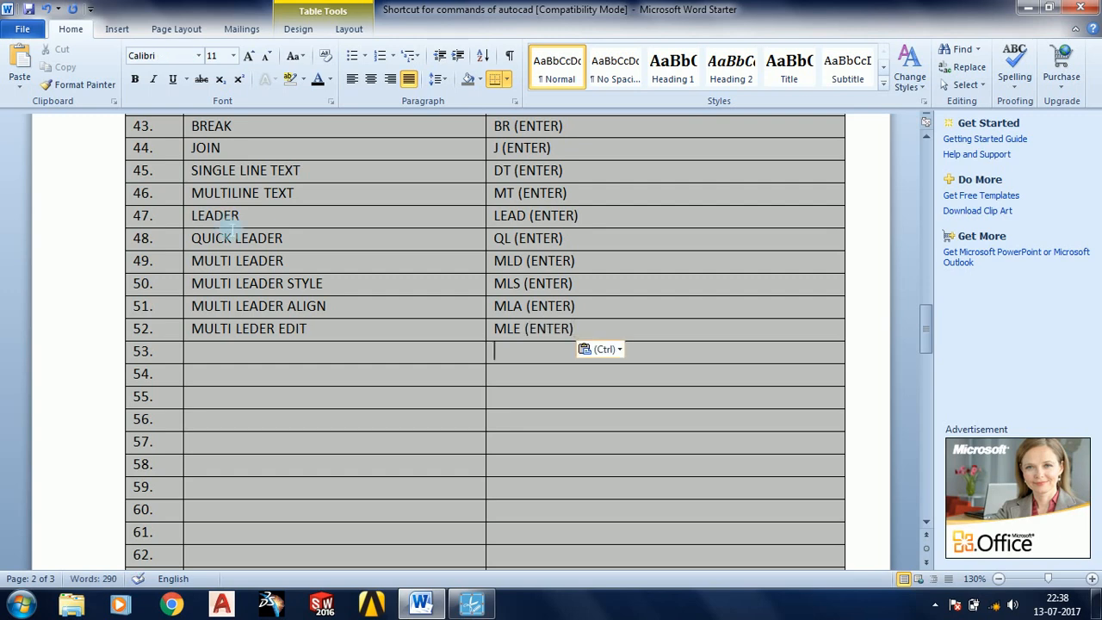
pyautogui.press('Left')
pyautogui.write('TABLE')
pyautogui.press('Tab')
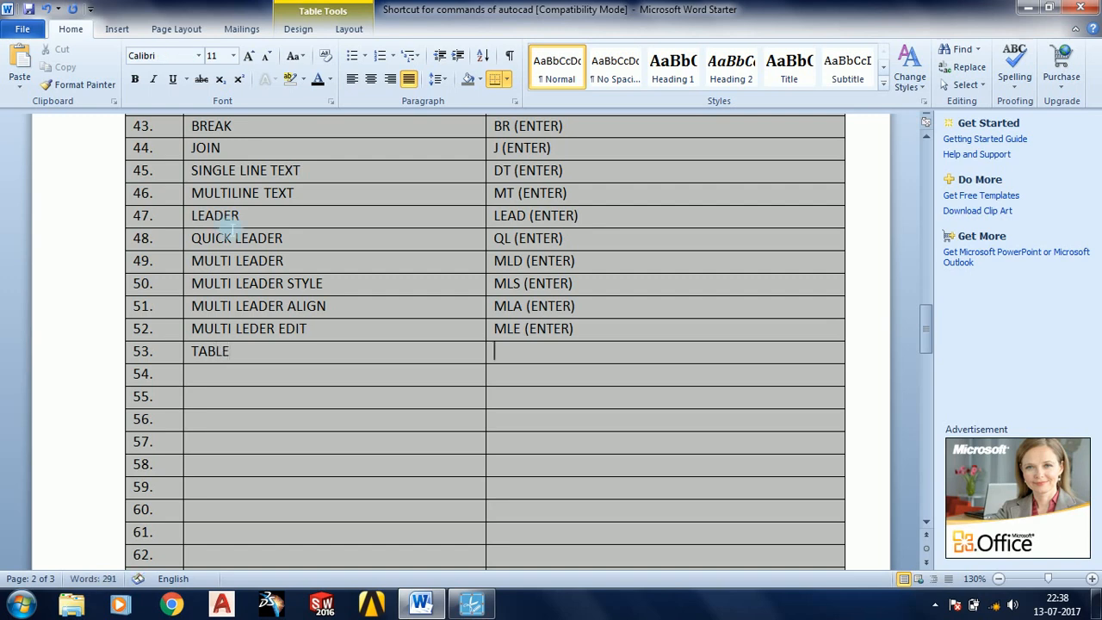
pyautogui.write('TAB')
pyautogui.write('(ENTER)')
# Enter LAYERPROPERTIES MANAGER as the command name in row 54 of the table.
pyautogui.press('Left')
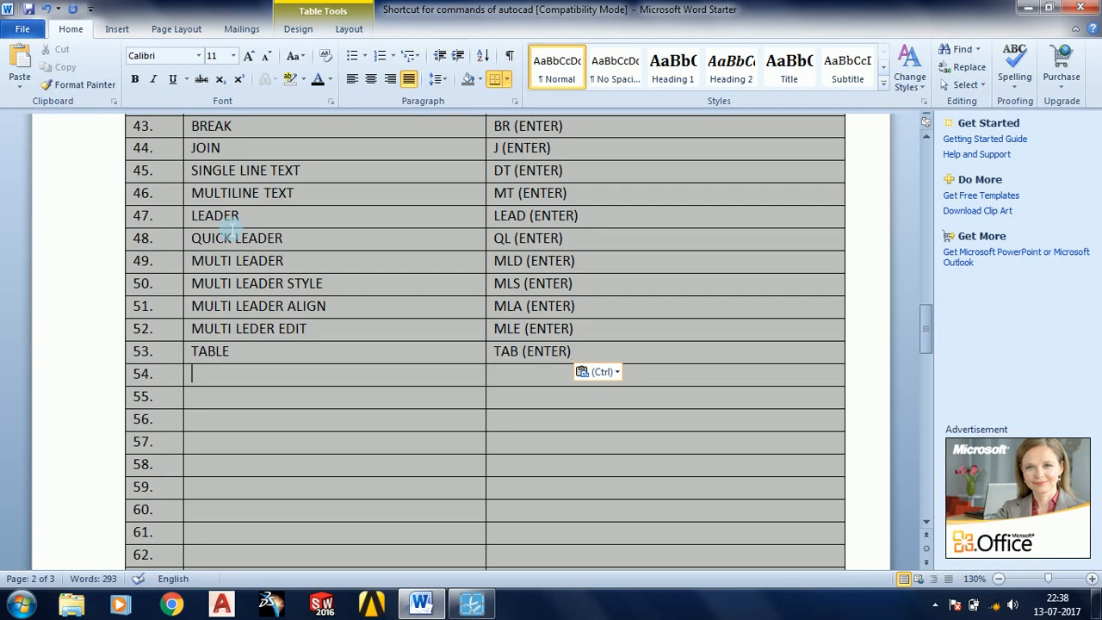
pyautogui.write('LAYER')
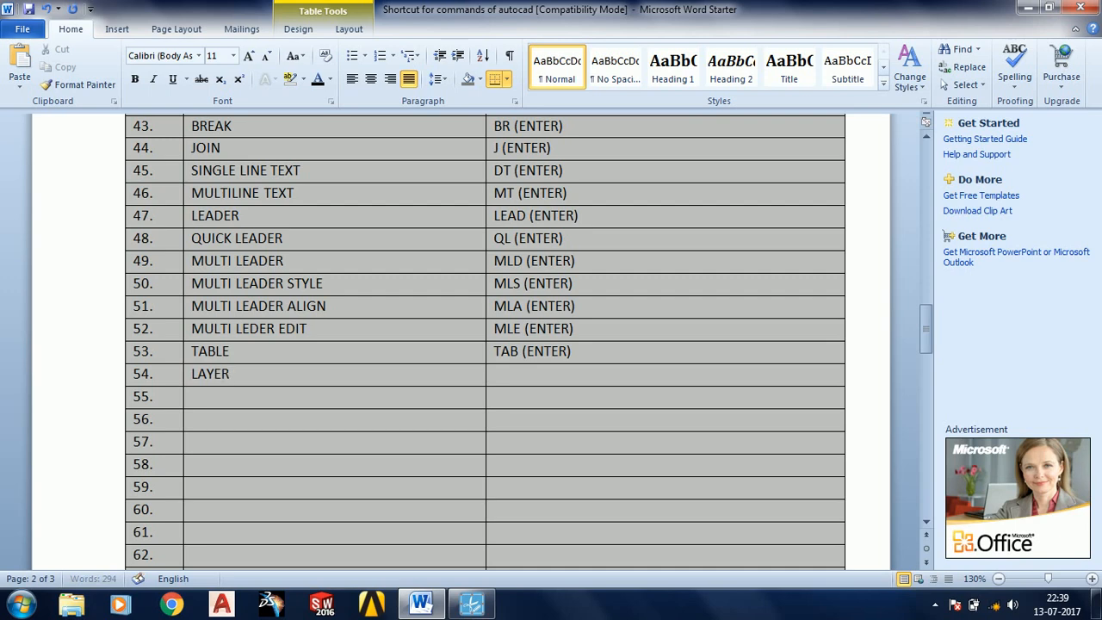
pyautogui.write('PROPERTIES')
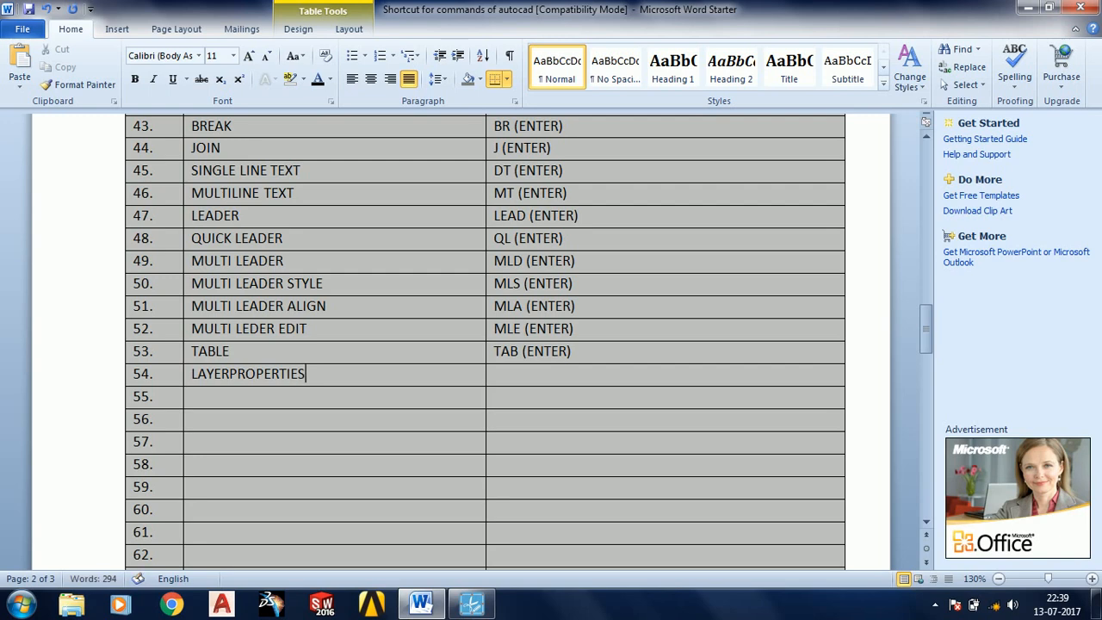
pyautogui.write(' MANAGER')
# Insert a space between LAYER and PROPERTIES in the command name of row 54.
pyautogui.press('Left')
pyautogui.press('Left')
pyautogui.press('Left')
pyautogui.press('Left')
pyautogui.press('Left')
pyautogui.press('Left')
pyautogui.press('Left')
pyautogui.press('Left')
pyautogui.press('Left')
pyautogui.press('Left')
pyautogui.press('Left')
pyautogui.press('Left')
pyautogui.press('Left')
pyautogui.press('Left')
pyautogui.press('Left')
pyautogui.press('Left')
pyautogui.press('Left')
pyautogui.press('Left')
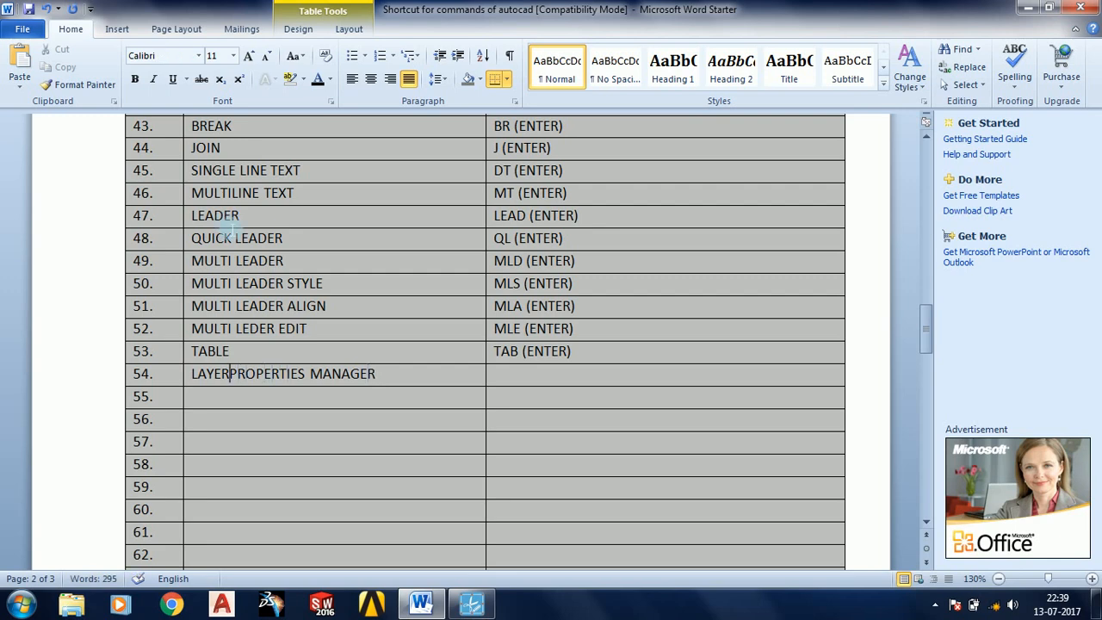
pyautogui.press('Right')
pyautogui.press('Right')
pyautogui.press('Right')
pyautogui.press('Right')
pyautogui.press('Right')
pyautogui.press('Right')
pyautogui.press('Right')
pyautogui.press('Right')
pyautogui.press('Right')
pyautogui.press('Right')
pyautogui.press('Right')
pyautogui.press('Right')
pyautogui.press('Right')
pyautogui.press('Right')
pyautogui.press('Right')
pyautogui.press('Right')
pyautogui.press('Right')
pyautogui.press('Right')
pyautogui.press('Right')
pyautogui.press('Right')
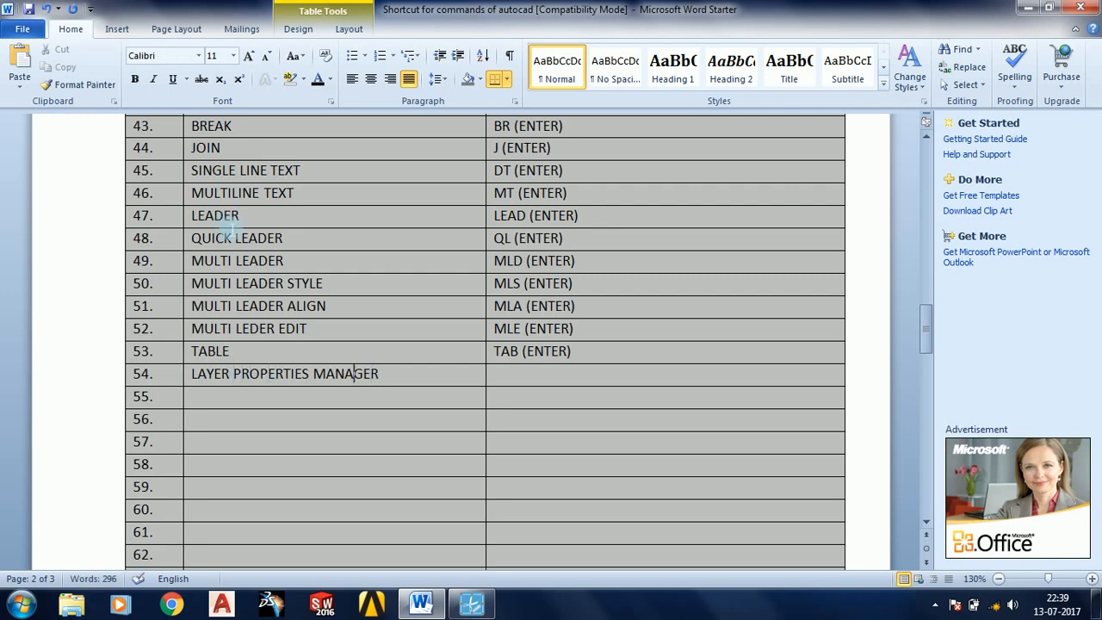
# Enter LA (ENTER) as the shortcut for the LAYER PROPERTIES MANAGER command in row 54.
pyautogui.press('Left')
pyautogui.press('Left')
pyautogui.press('Left')
pyautogui.press('Left')
pyautogui.press('Left')
pyautogui.write('LA')
pyautogui.write('(ENTER)')
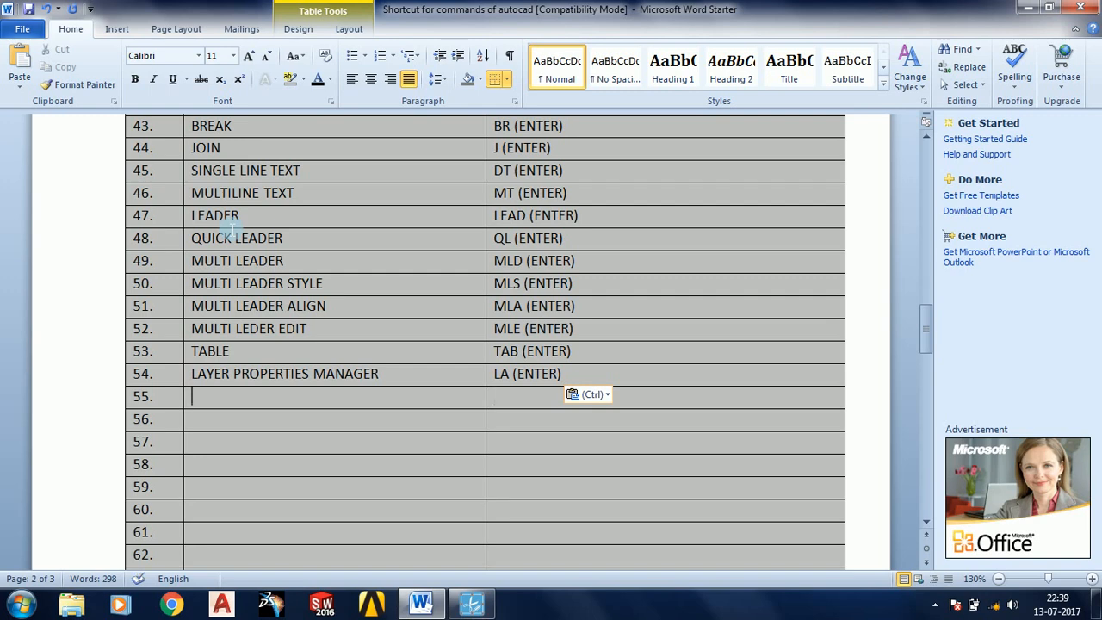
# Fill row 55 of the table with the command name BLOCK and the shortcut B (ENTER).
pyautogui.write('BLOC')
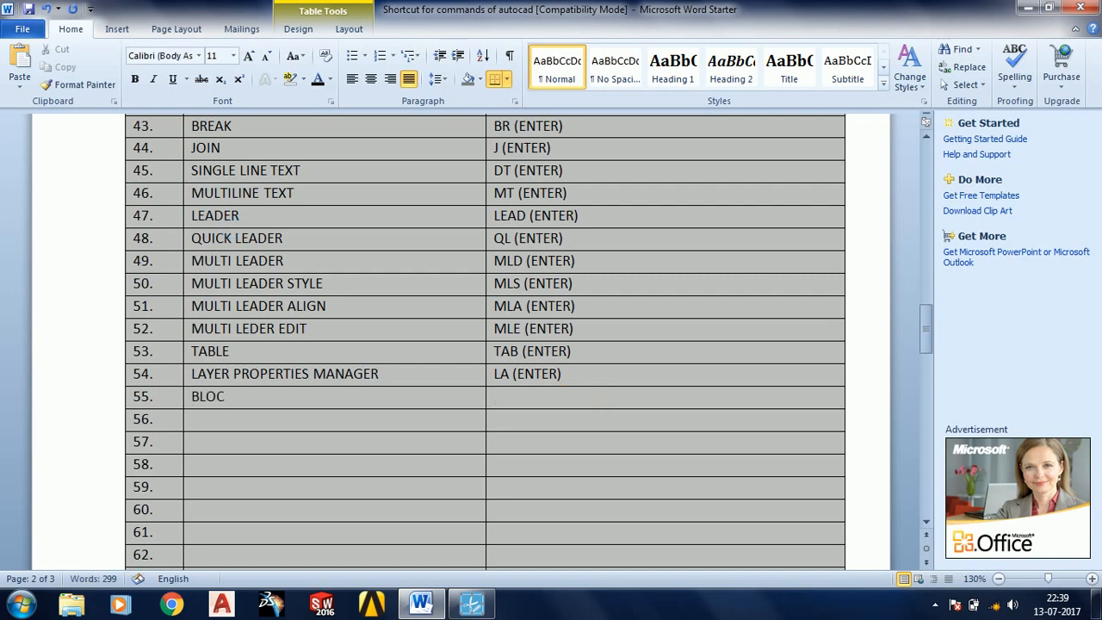
pyautogui.write('K')
pyautogui.press('Tab')
pyautogui.write('B')
pyautogui.write('(ENTER)')
# Fill row 56 of the table with the command name WRITE BLOCK and the shortcut WB (ENTER).
pyautogui.press('Down')
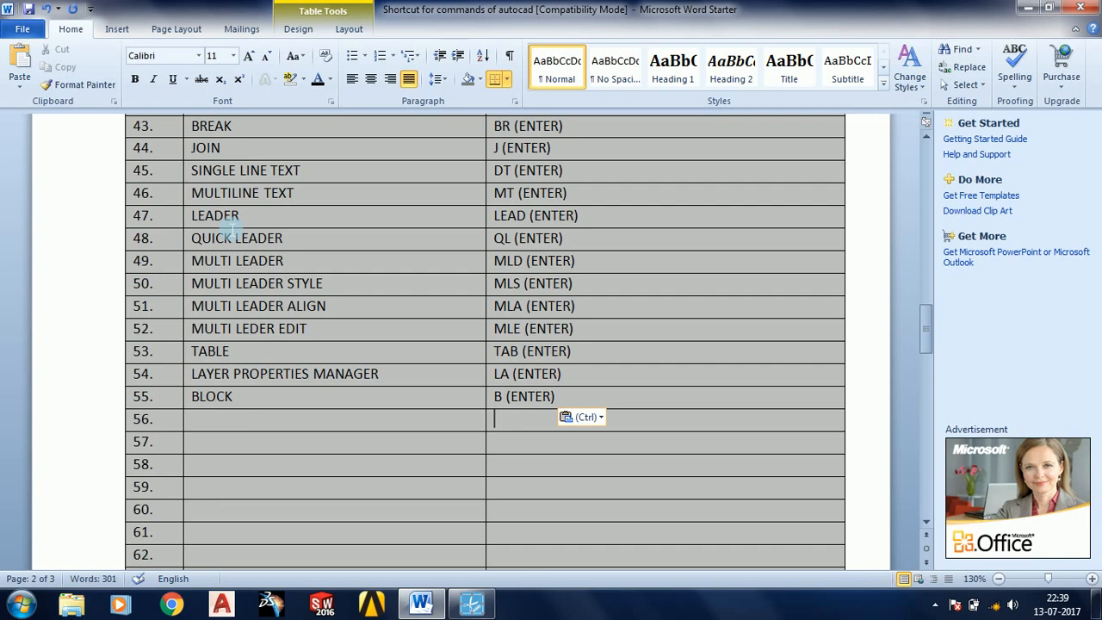
pyautogui.press('ctrl')
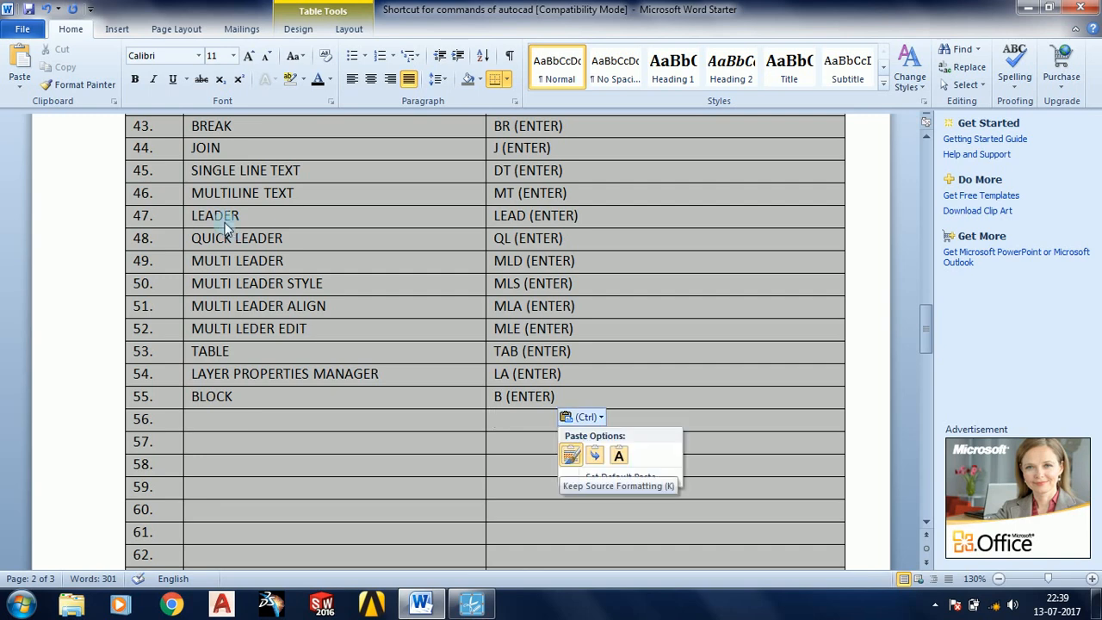
pyautogui.press('Left')
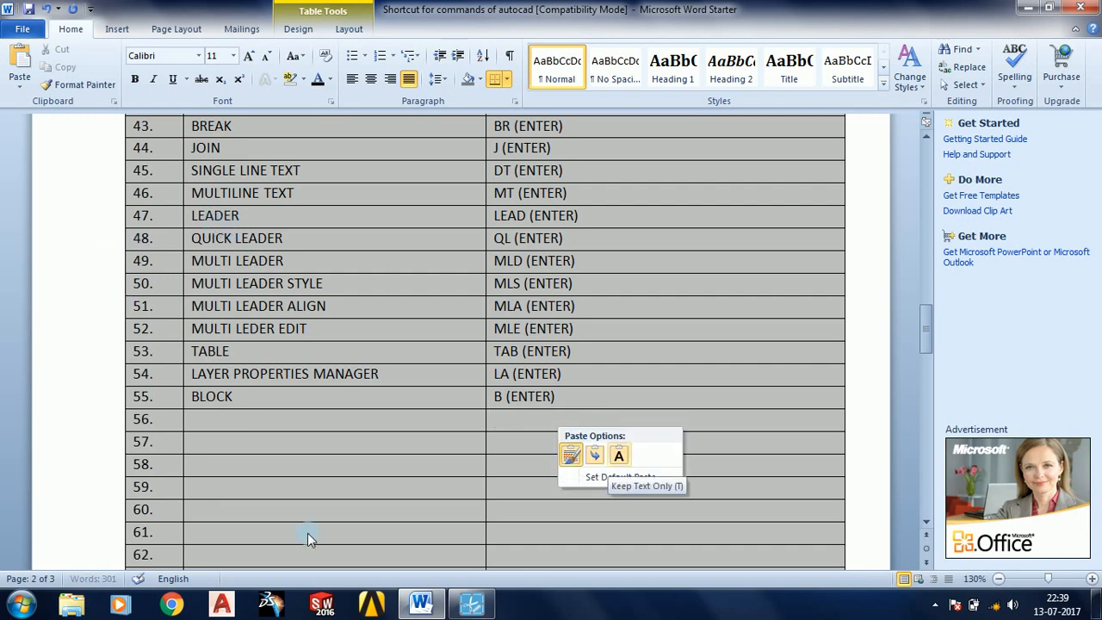
pyautogui.press('Escape')
pyautogui.click(320, 421)
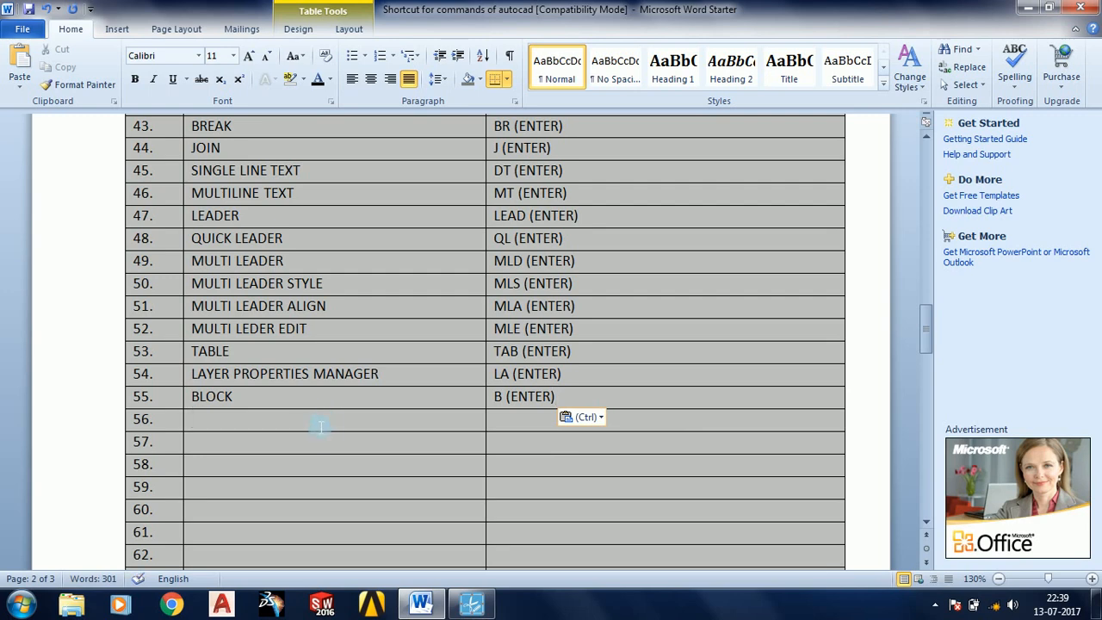
pyautogui.write('WRITE')
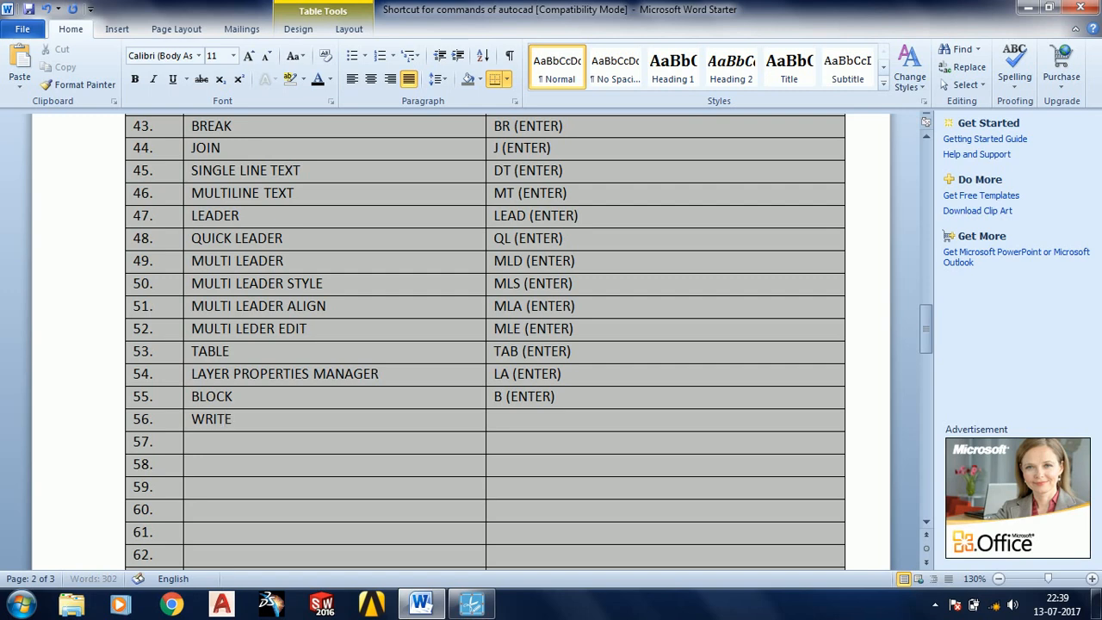
pyautogui.write(' BLOCK')
pyautogui.click(546, 423)
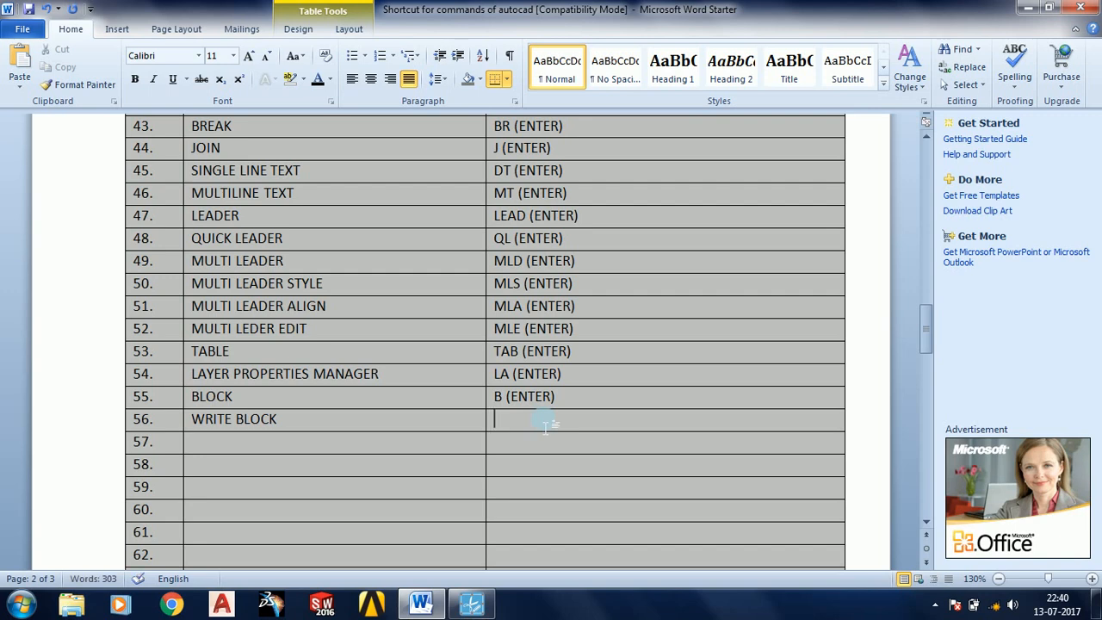
pyautogui.write('WB')
pyautogui.write('(ENTER)')
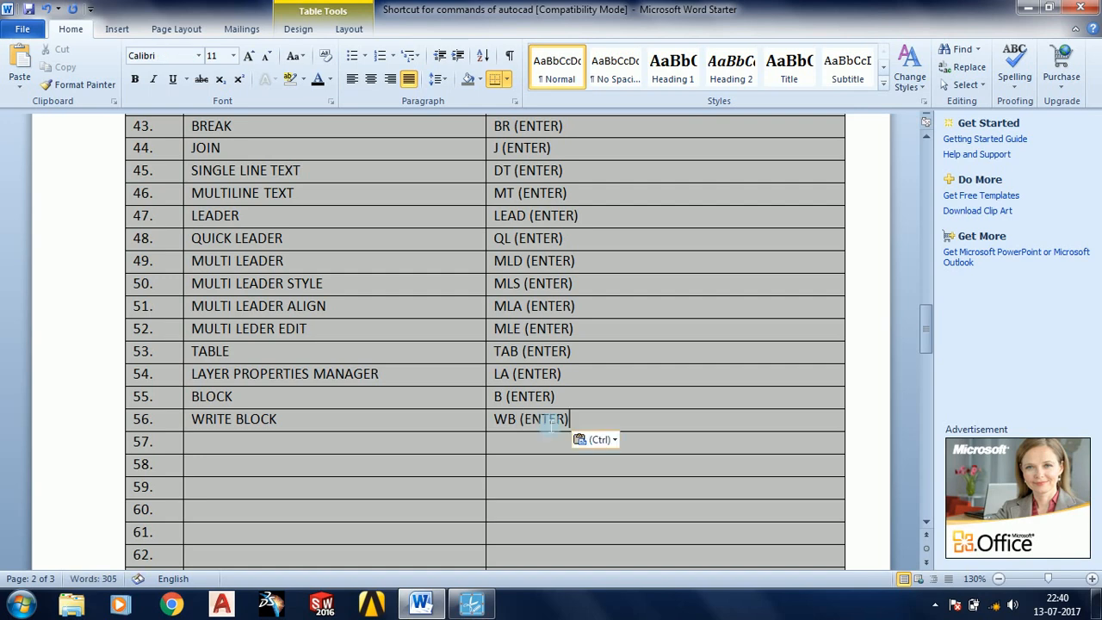
# Fill row 57 of the table with the command name ATTRIBUTE and the shortcut ATT (ENTER).
pyautogui.press('Down')
pyautogui.press('Left')
pyautogui.write('A')
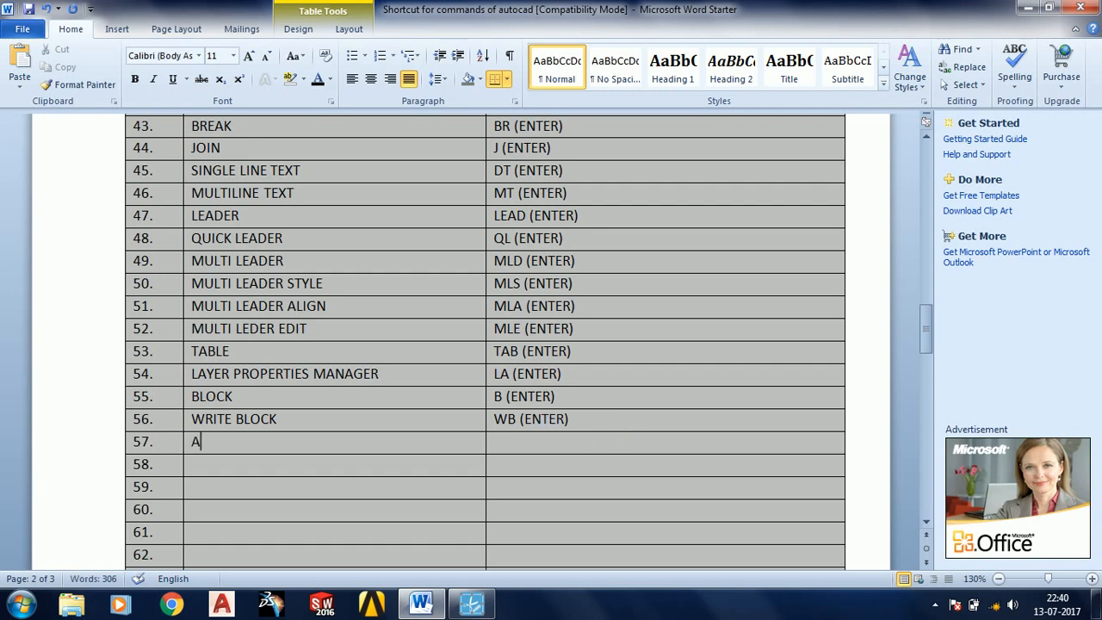
pyautogui.write('TTRIBUTE')
pyautogui.press('Tab')
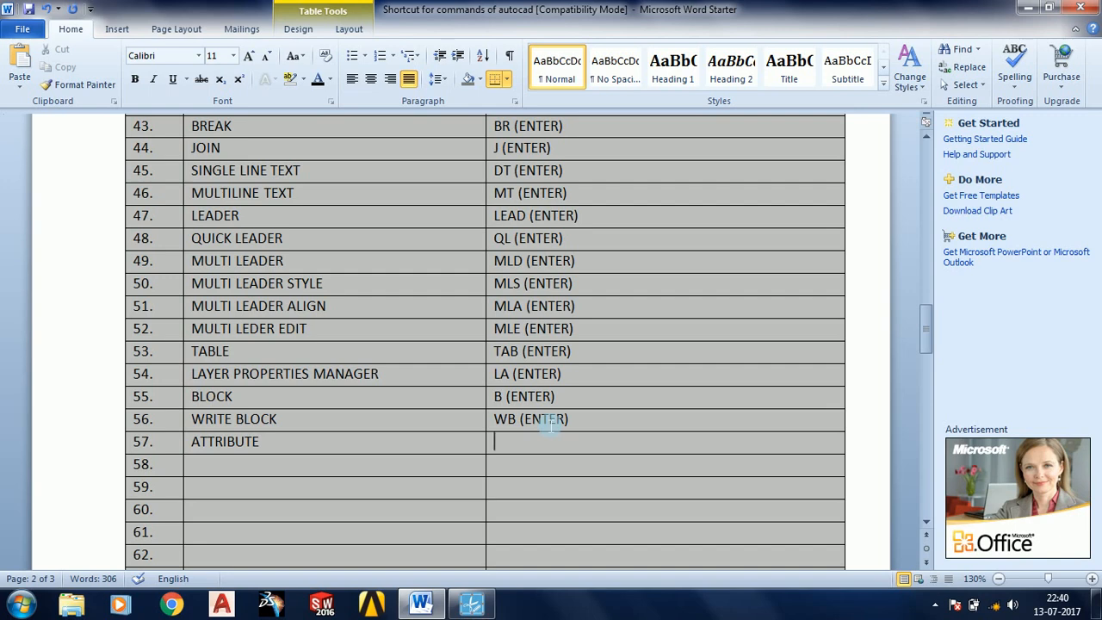
pyautogui.write('ATT')
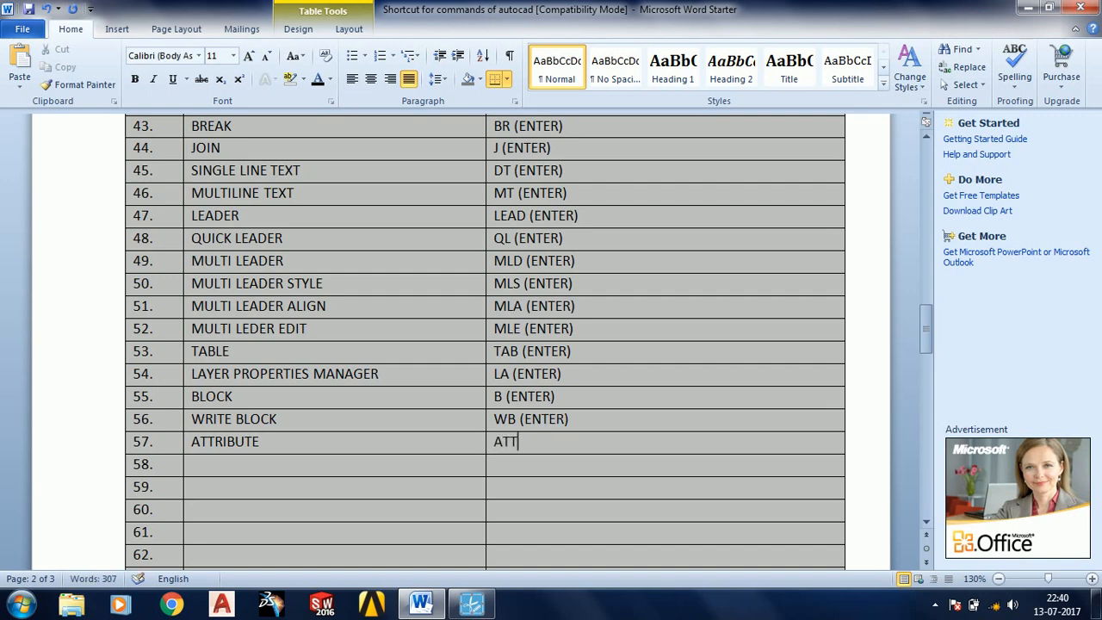
pyautogui.write('(ENTER)')
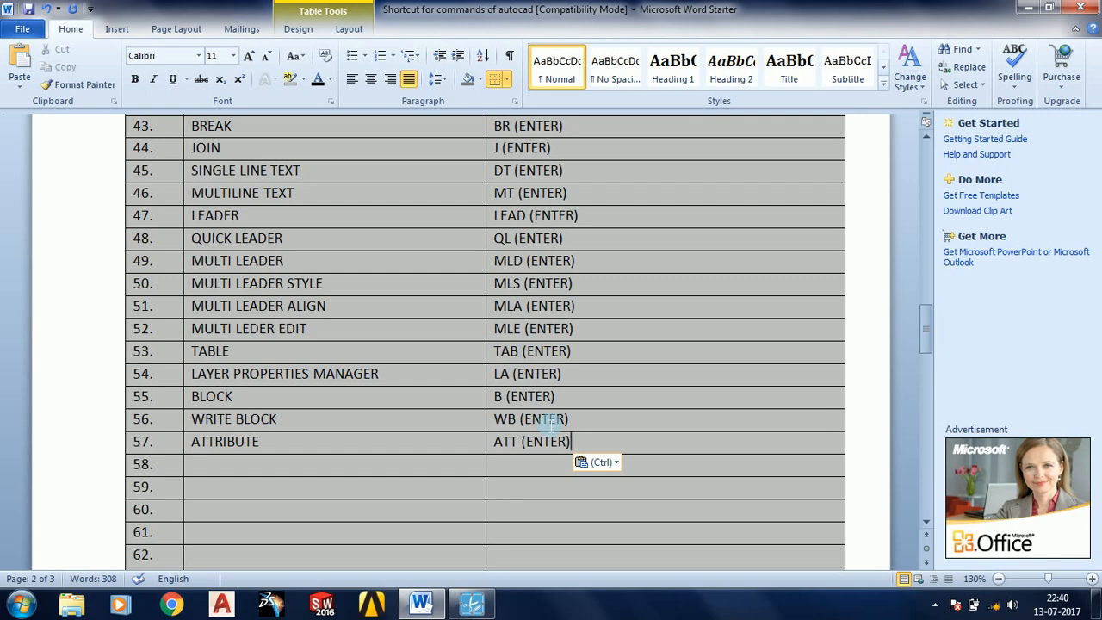
# Fill row 58 of the table with the command name ATTRIBUTE EDIT and the shortcut ATTEDIT (ENTER).
pyautogui.hotkey('shift', 'Tab')
pyautogui.write('A')
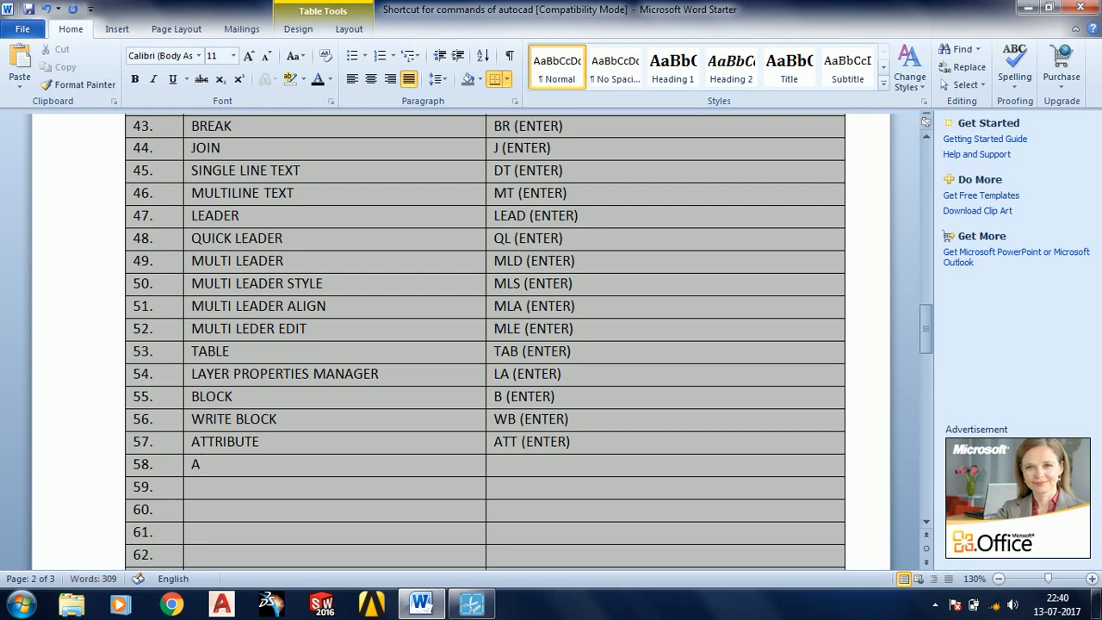
pyautogui.write('TTRIBUTE  EDIT')
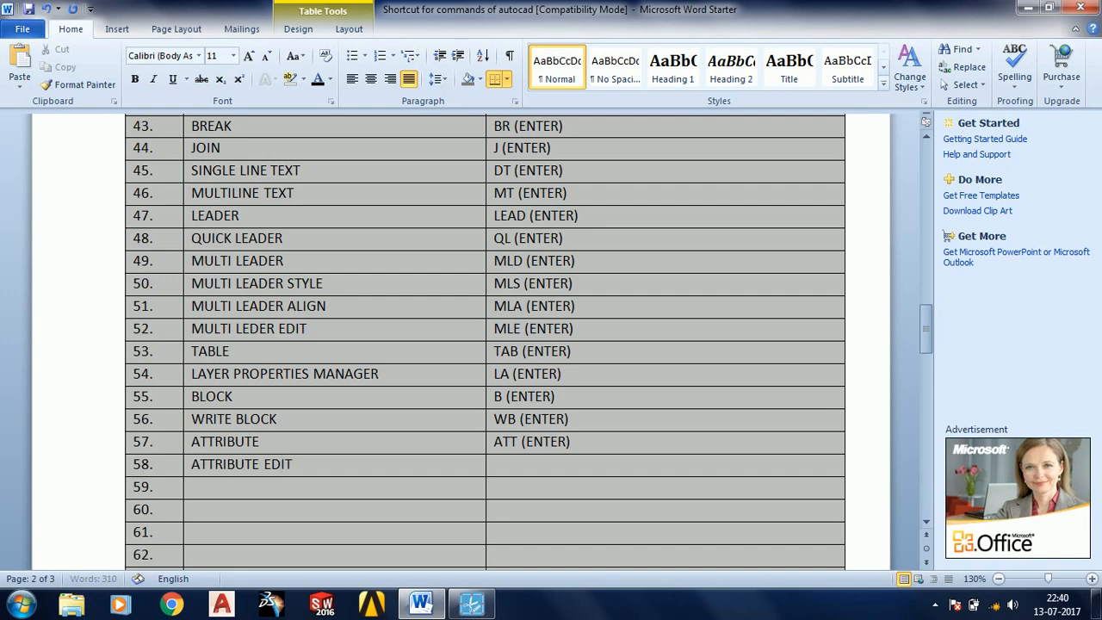
pyautogui.press('Tab')
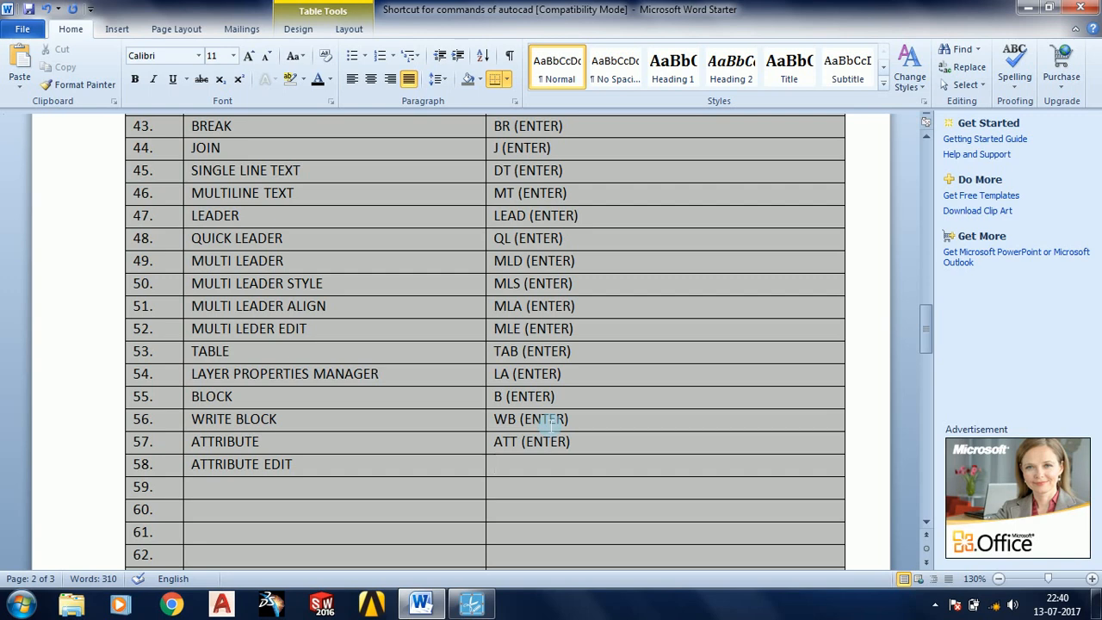
pyautogui.write('ATTEDIT')
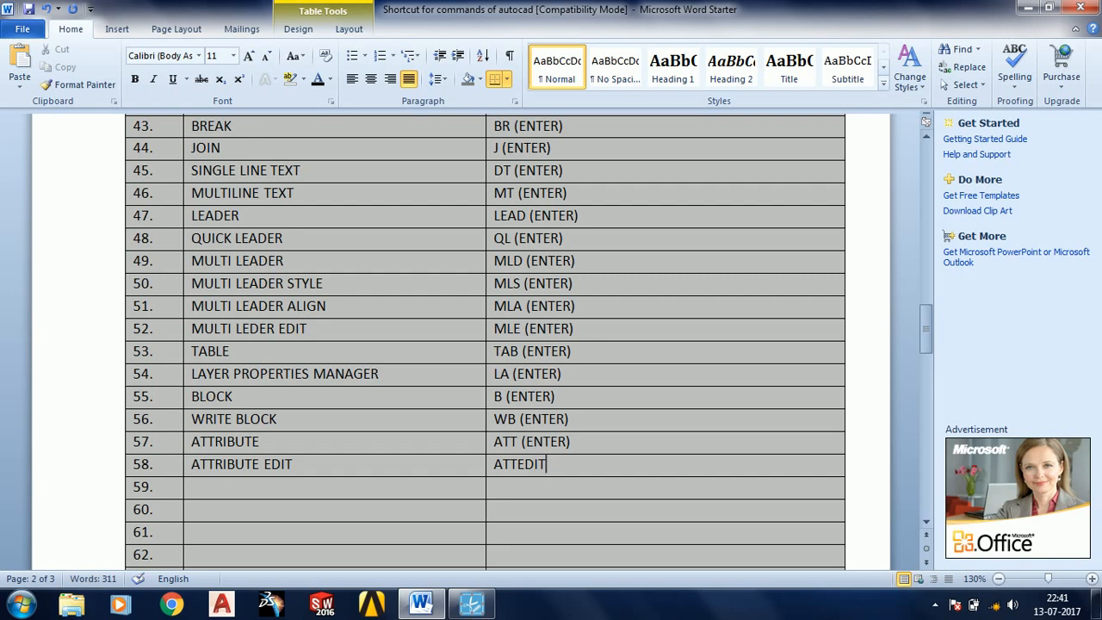
pyautogui.write('(ENTER)')
# Fill row 59 of the table with the command name EHANCED ATTRIBUTE EDIT and the shortcut EATEDIT (ENTER).
pyautogui.press('Down')
pyautogui.press('Left')
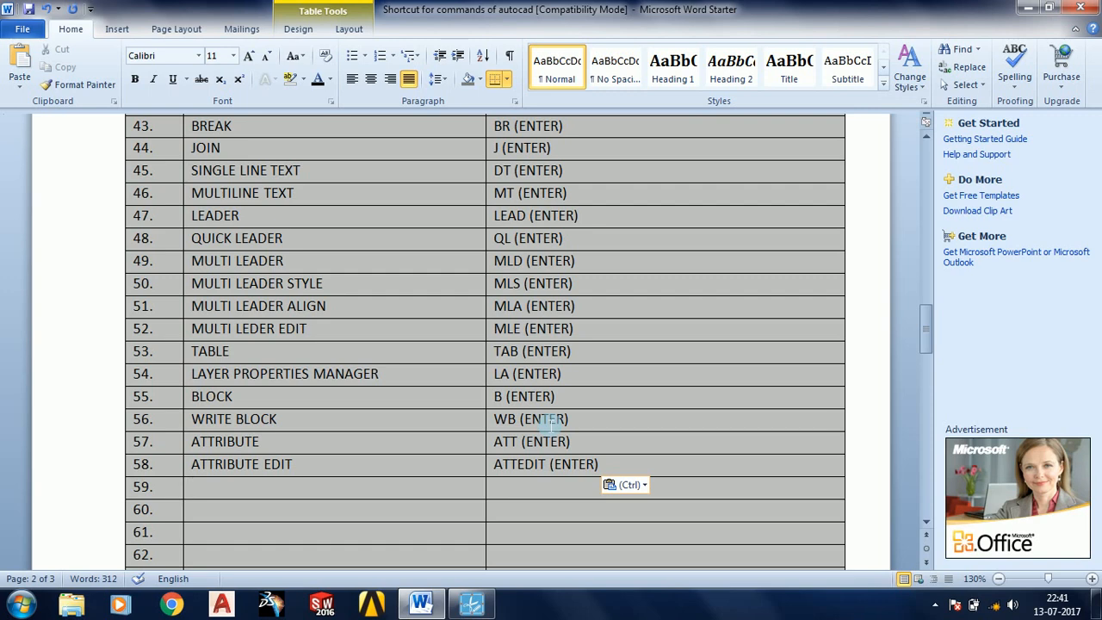
pyautogui.write('E')
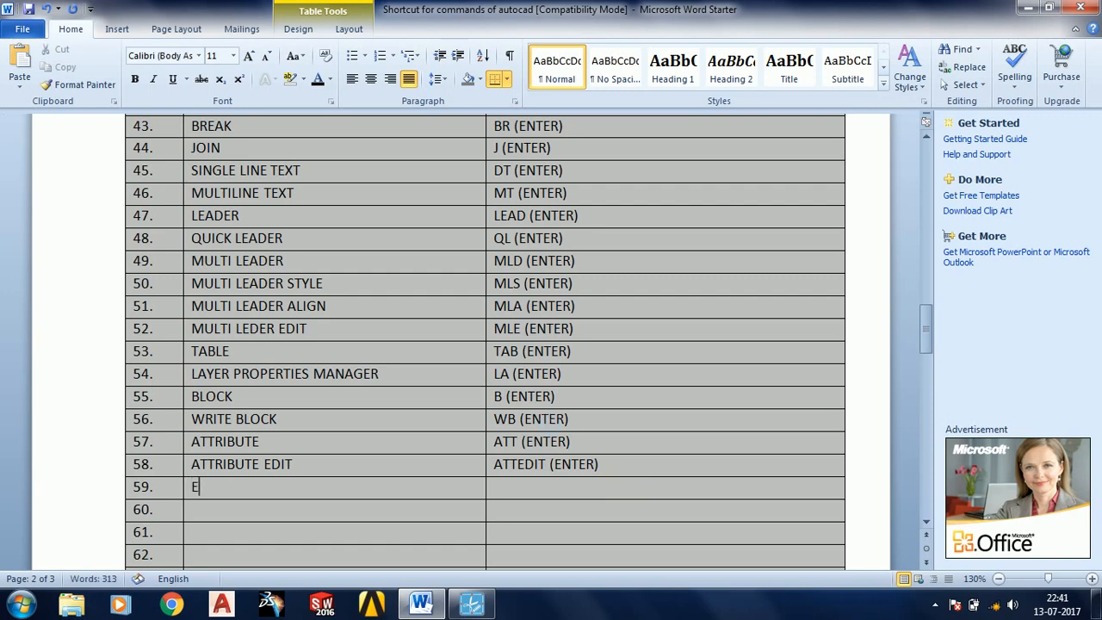
pyautogui.write('HANCED A')
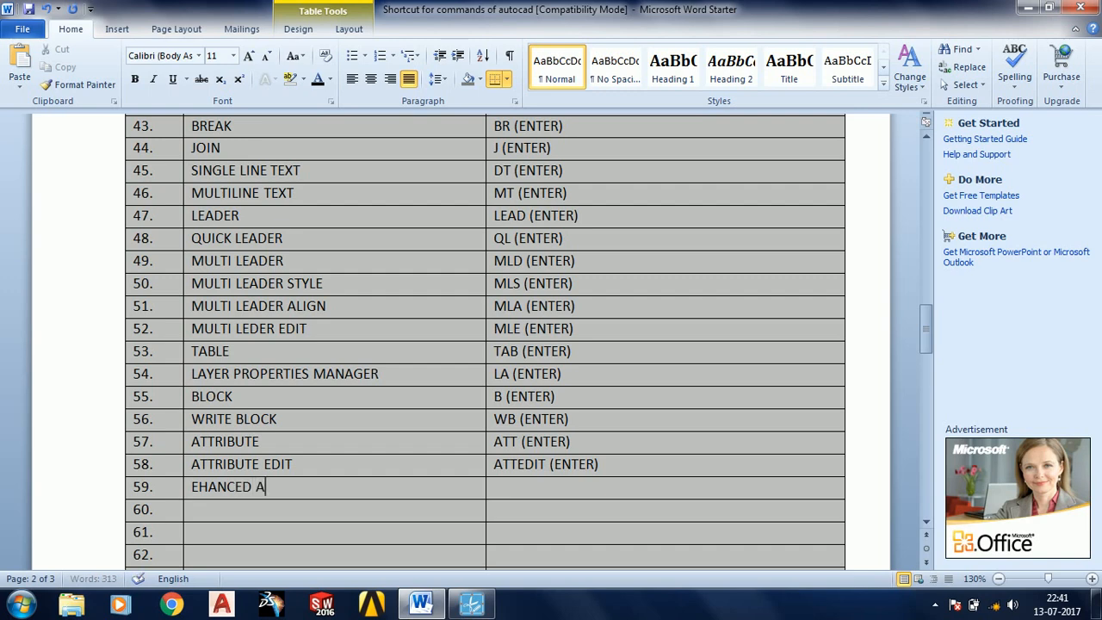
pyautogui.write('TTRIBUTE EDIT')
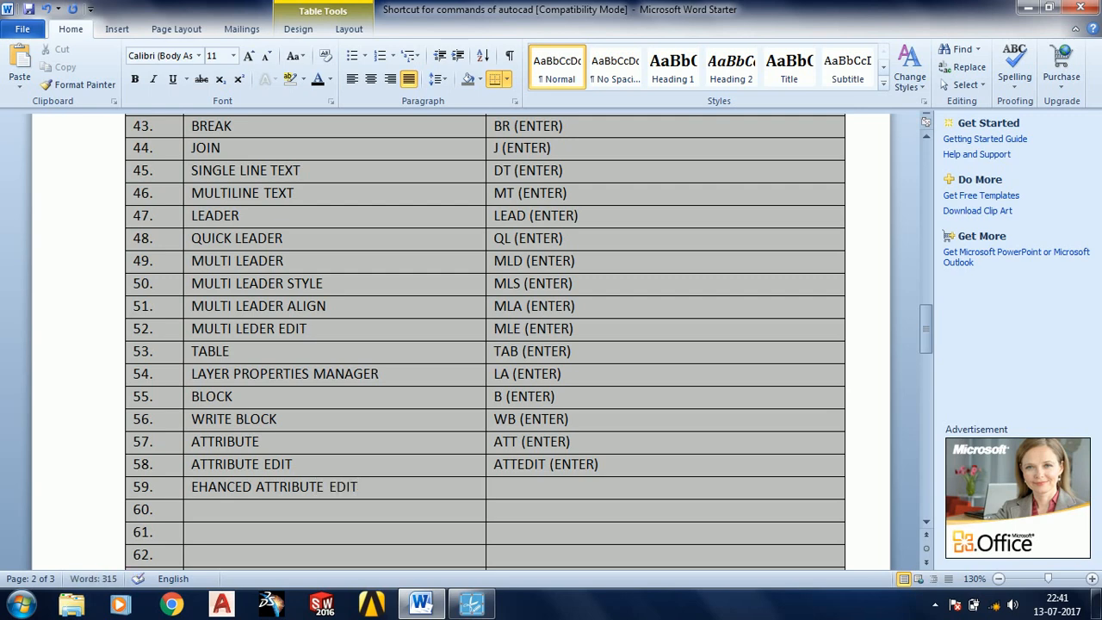
pyautogui.press('Tab')
pyautogui.write('EATEDIT')
pyautogui.write('(ENTER)')
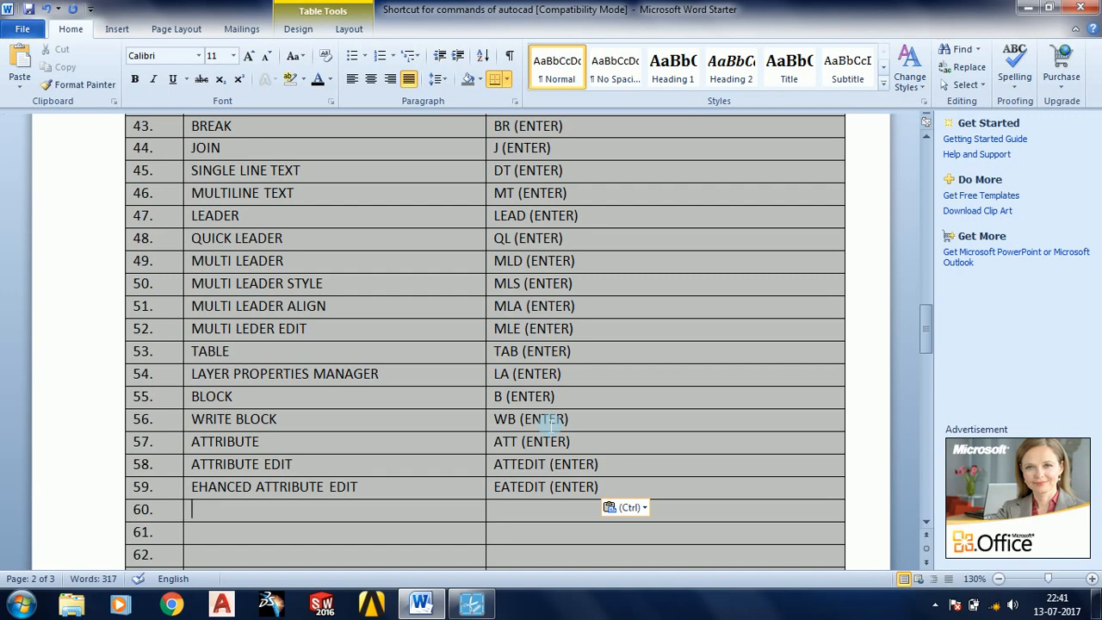
# Fill row 60 of the table with the command name BLOCK MANAGER ATTRIBUTE and the shortcut BATTMAN (ENTER).
pyautogui.write('BLO')
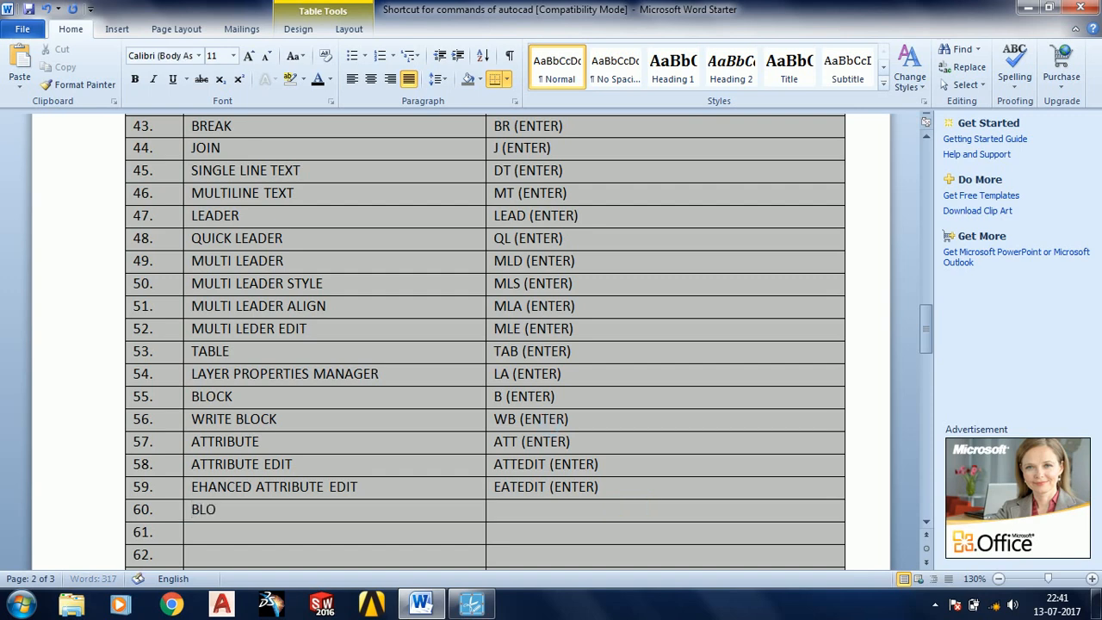
pyautogui.write('CK MANAG')
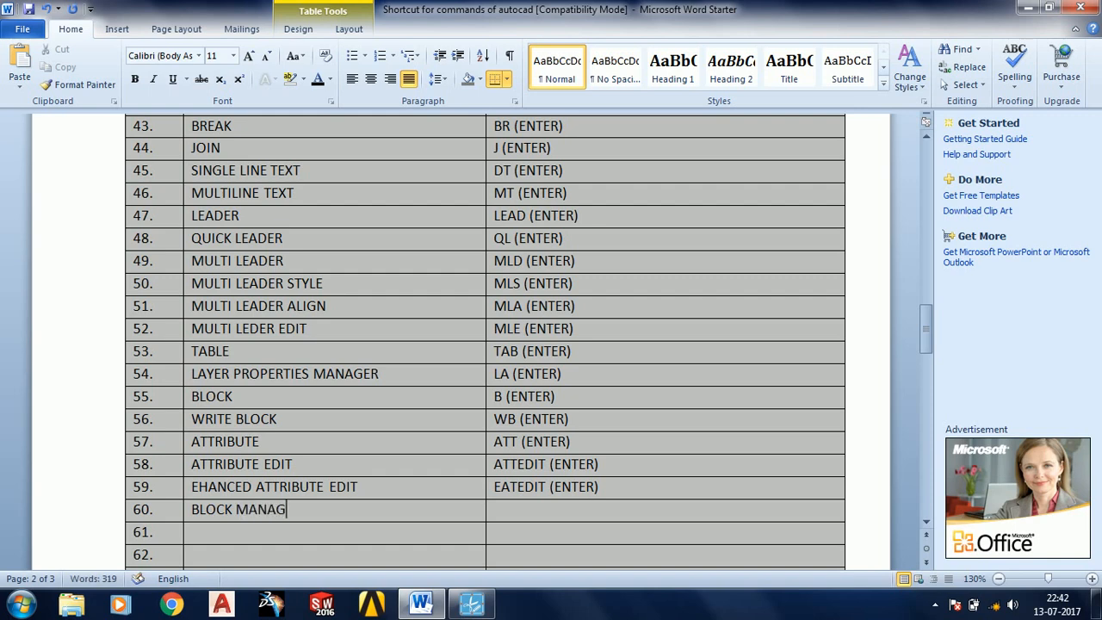
pyautogui.write('ER ATTRIBUTE')
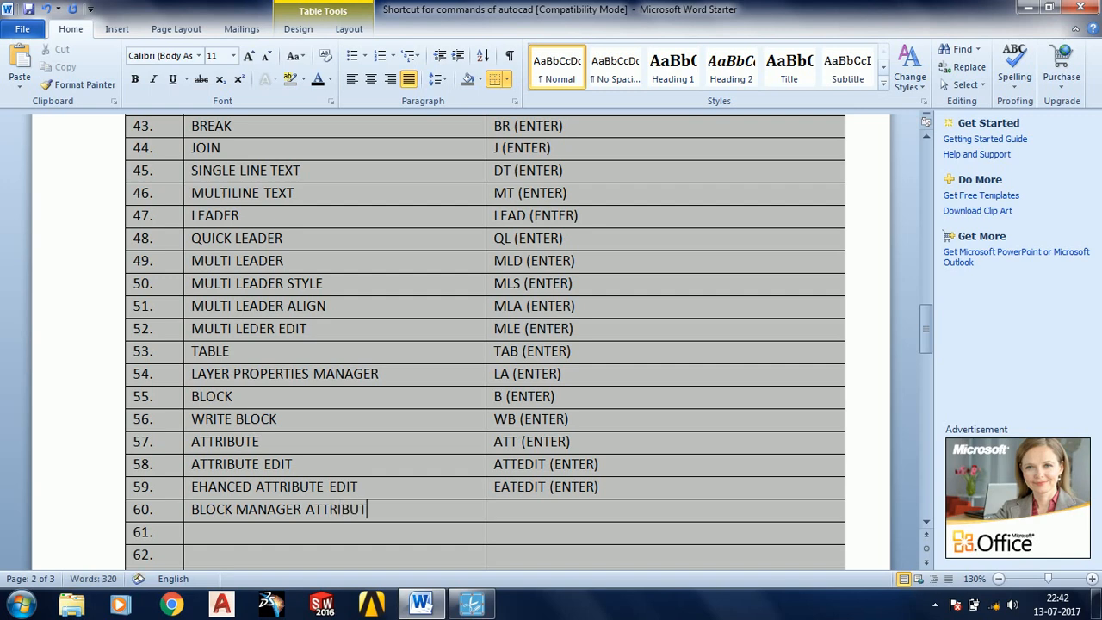
pyautogui.press('Tab')
pyautogui.write('BATMAN')
pyautogui.press('Left')
pyautogui.press('Left')
pyautogui.press('Left')
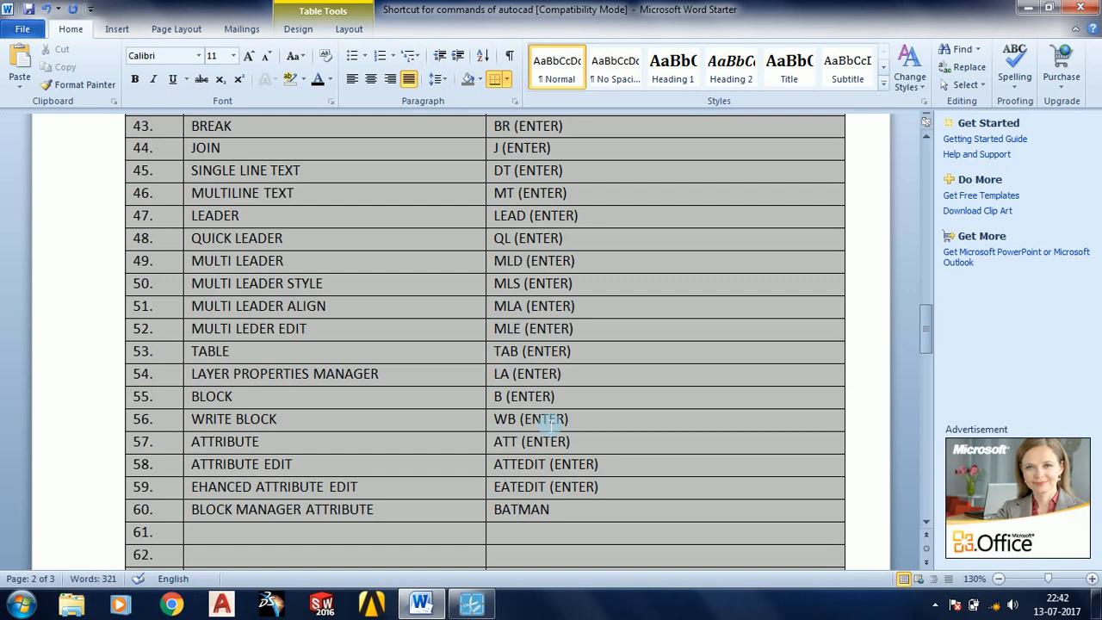
pyautogui.write('T')
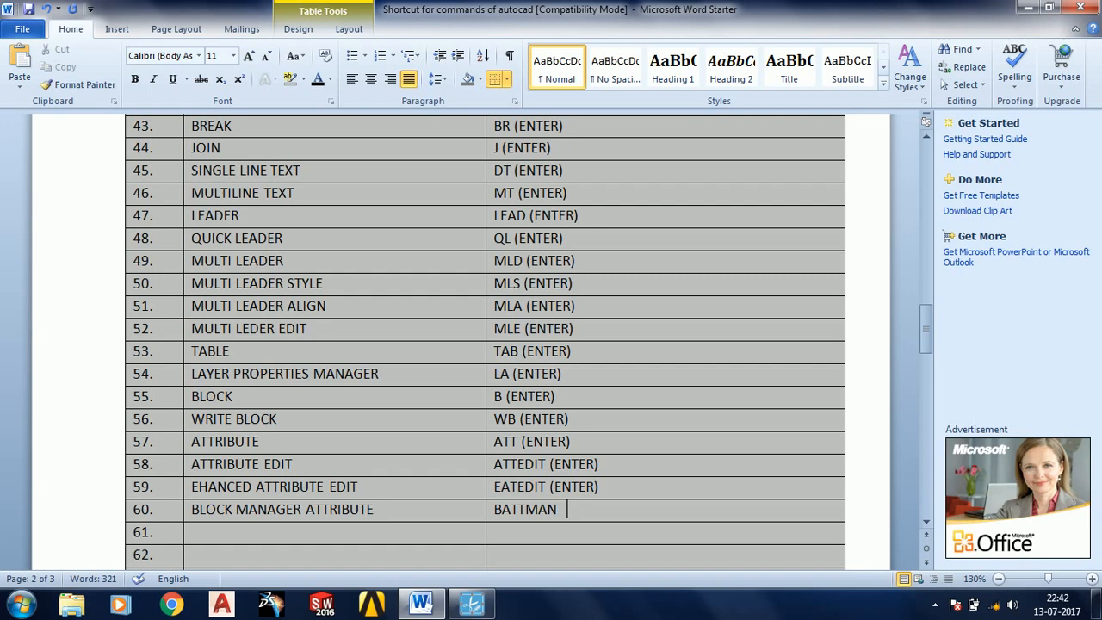
pyautogui.write('(ENTER)')
# Fill row 61 of the table with the command name MATCH PROPERTIES and the shortcut MA (ENTER).
pyautogui.press('Down')
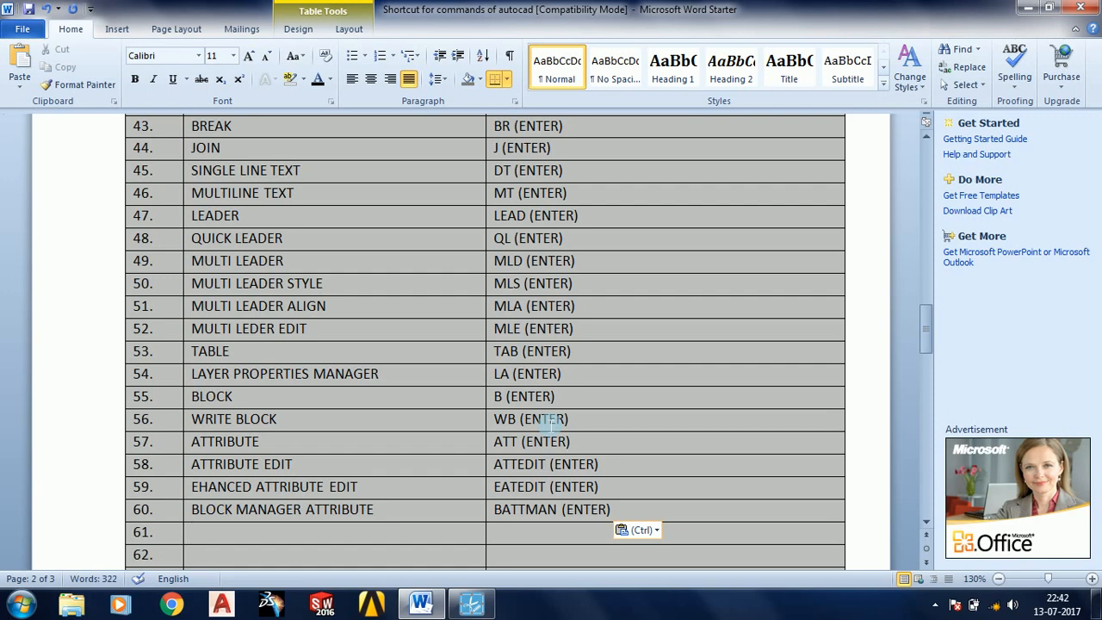
pyautogui.write('MAT')
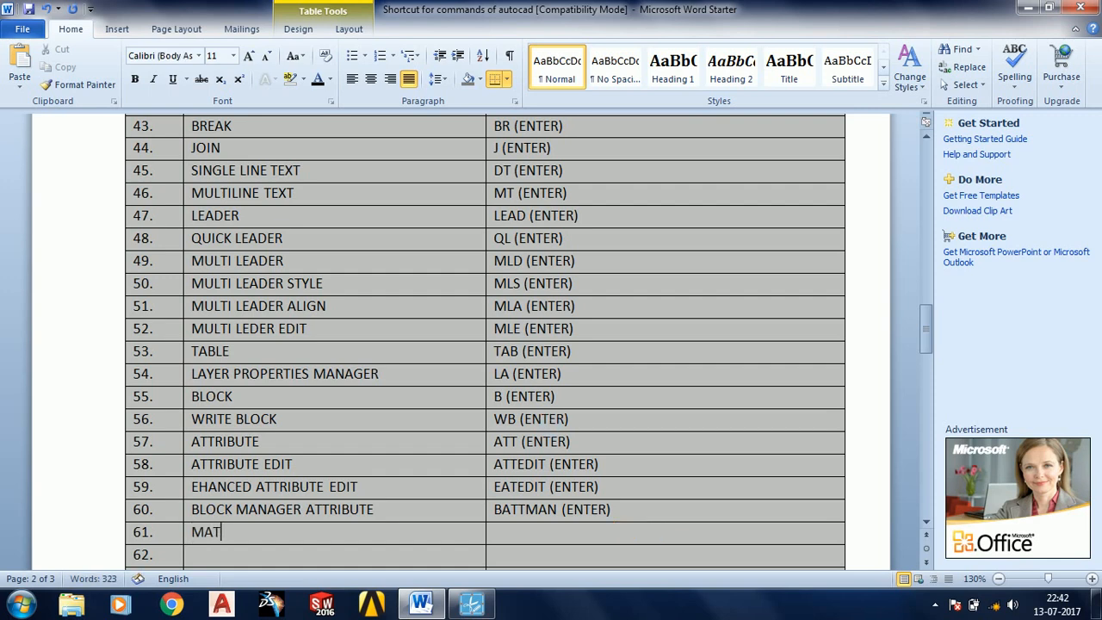
pyautogui.write('CH PROPE')
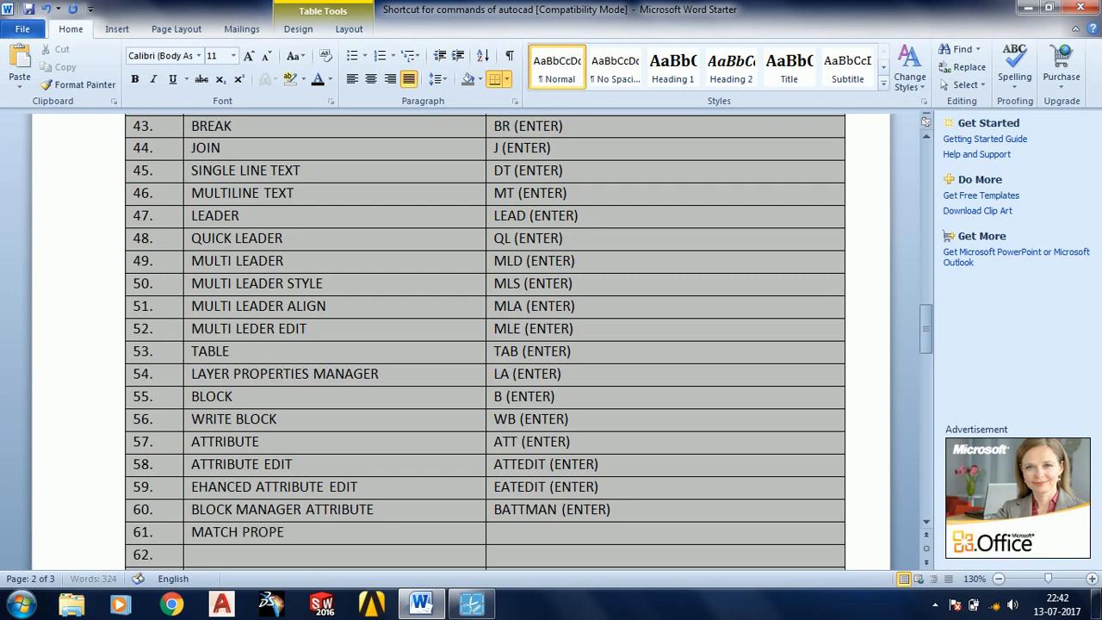
pyautogui.write('RTIES')
pyautogui.press('Tab')
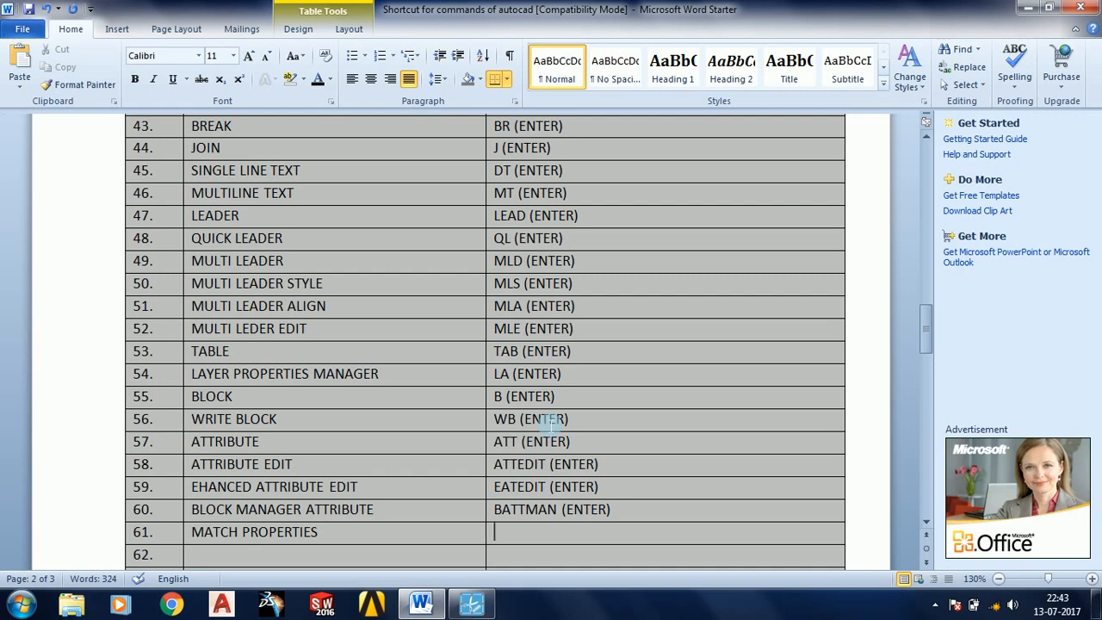
pyautogui.write('MA')
pyautogui.write('(ENTER)')
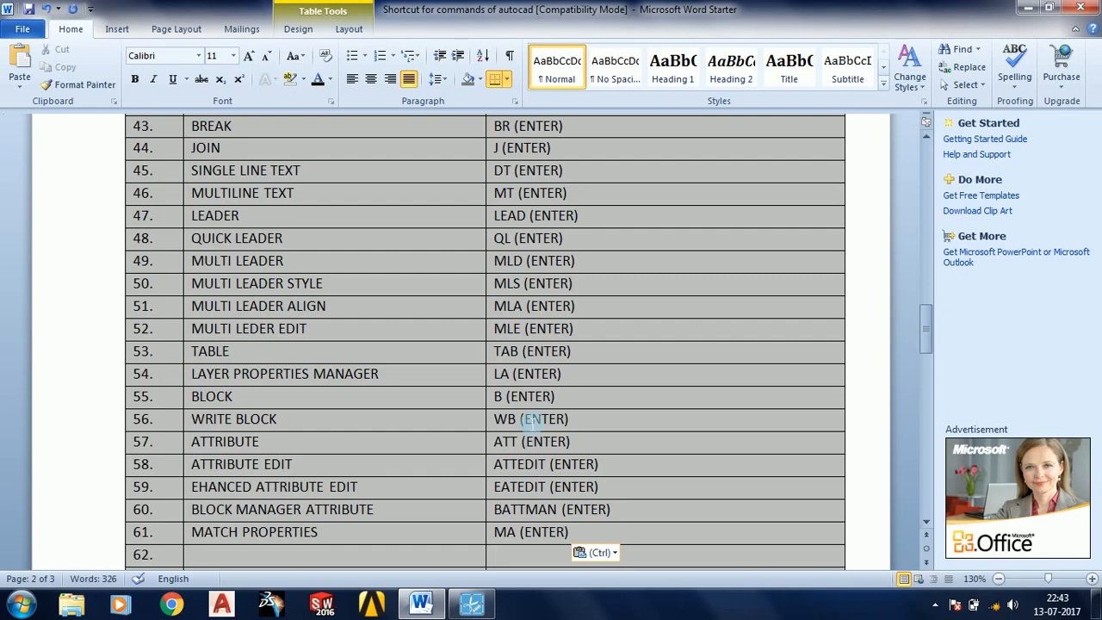
# Fill row 62 of the table with the command name ID POINT and the shortcut ID (ENTER).
pyautogui.scroll(-5, 531, 419)
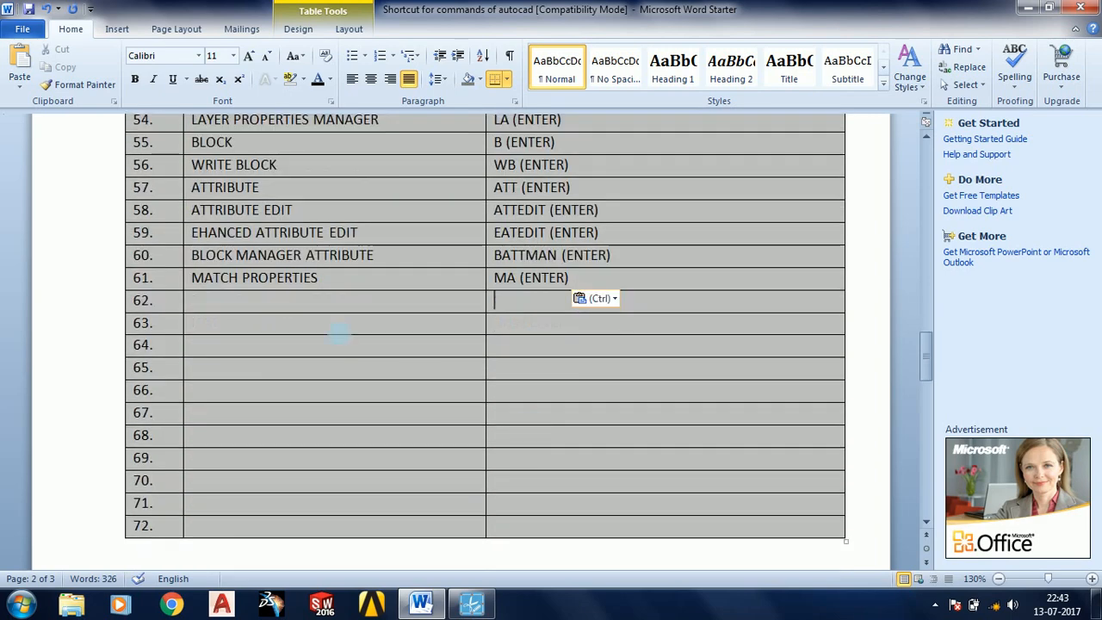
pyautogui.click(222, 302)
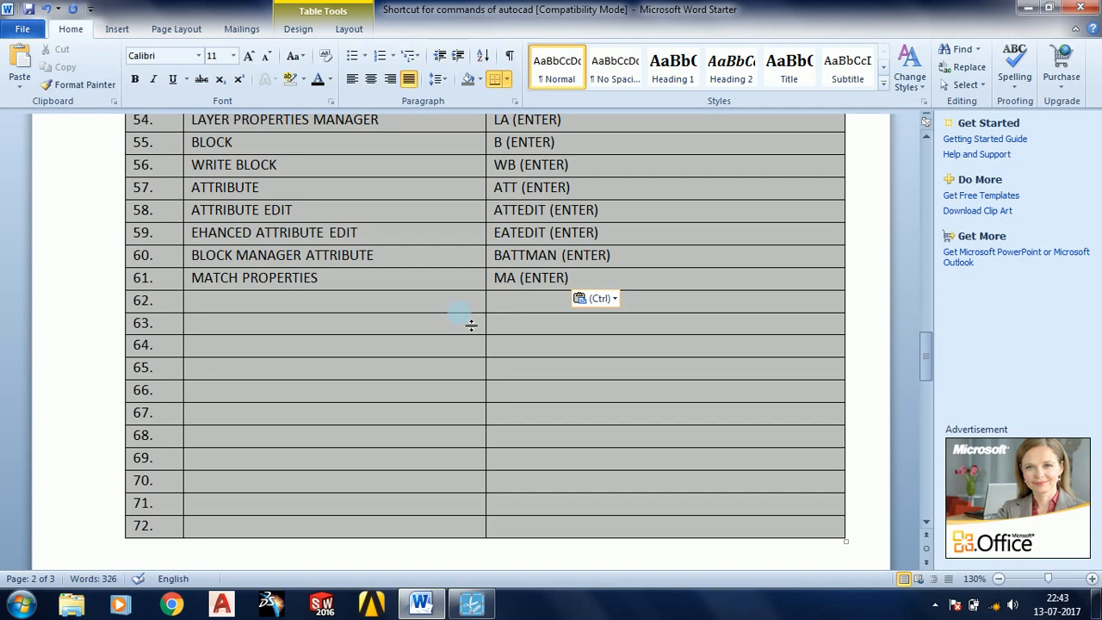
pyautogui.write('I')
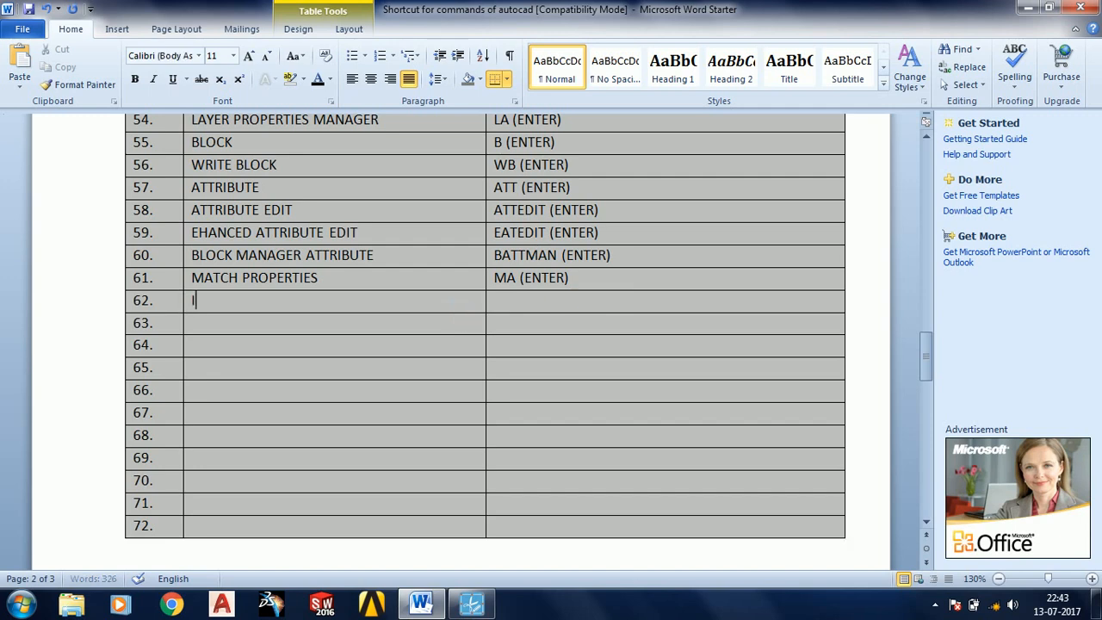
pyautogui.write('D POINT')
pyautogui.press('Tab')
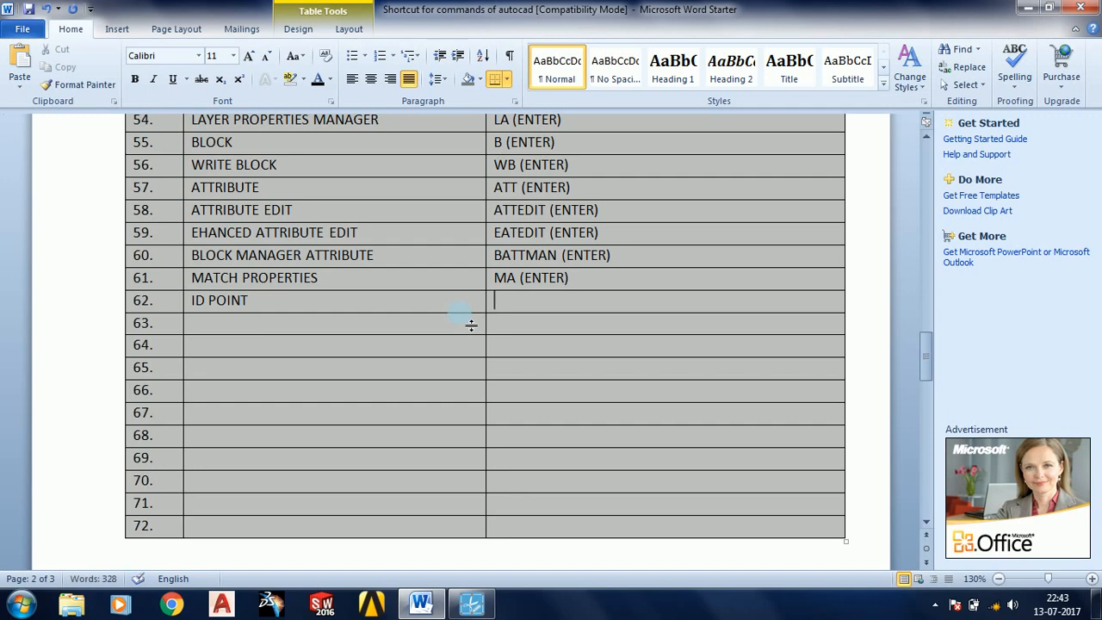
pyautogui.write('ID')
pyautogui.write('(ENTER)')
# Fill row 63 of the table with the command name UNDO and the shortcut CTRL+Z.
pyautogui.press('Down')
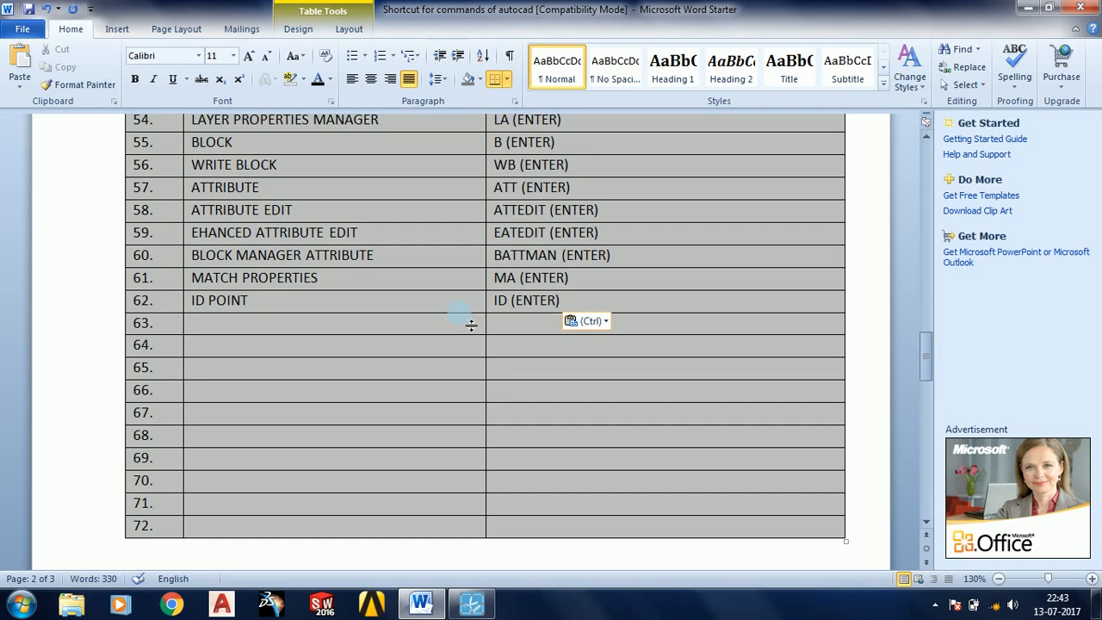
pyautogui.click(471, 324)
pyautogui.write('UNDO')
pyautogui.press('Tab')
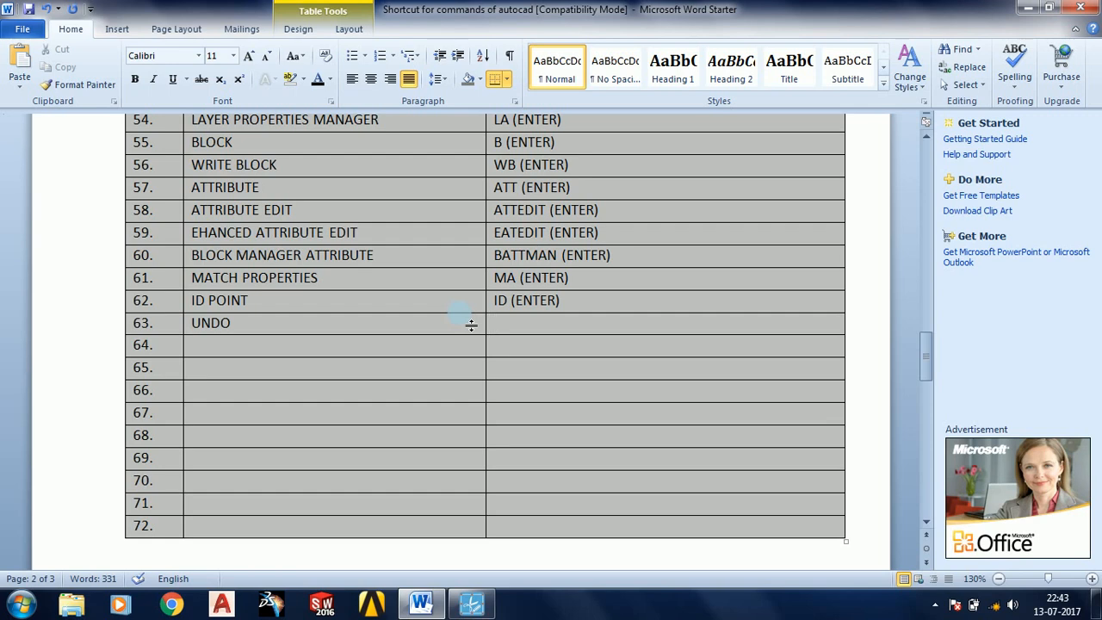
pyautogui.write('CTRL+Z')
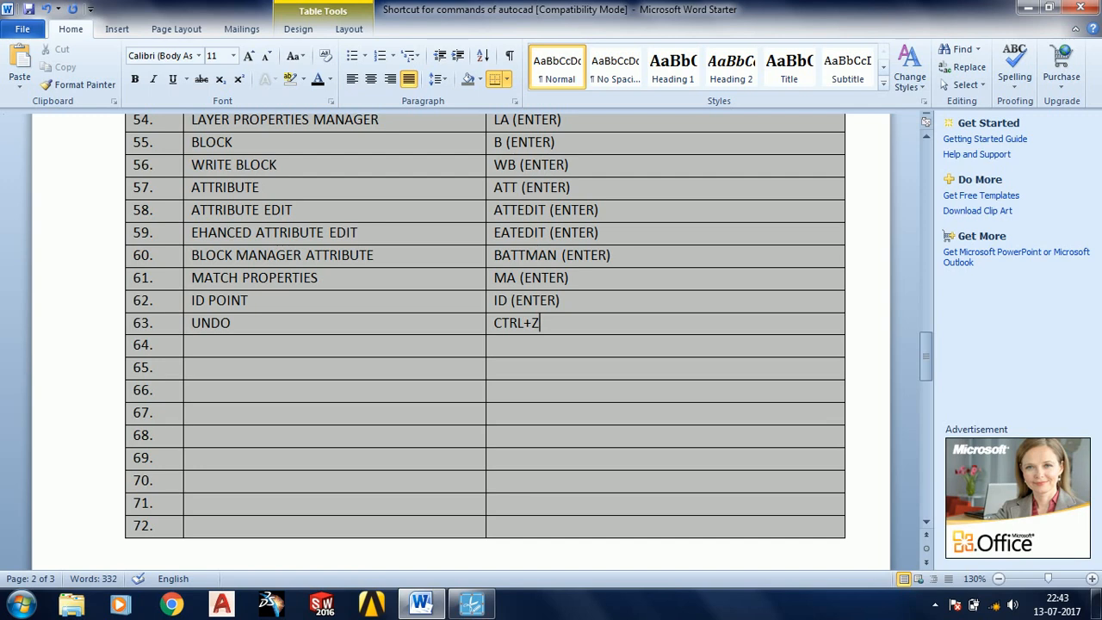
# Fill row 64 of the table with the command name REDO and the shortcut CTRL+Y.
pyautogui.press('Down')
pyautogui.press('Left')
pyautogui.write('REDO')
pyautogui.press('Tab')
pyautogui.write('CTRL+Y')
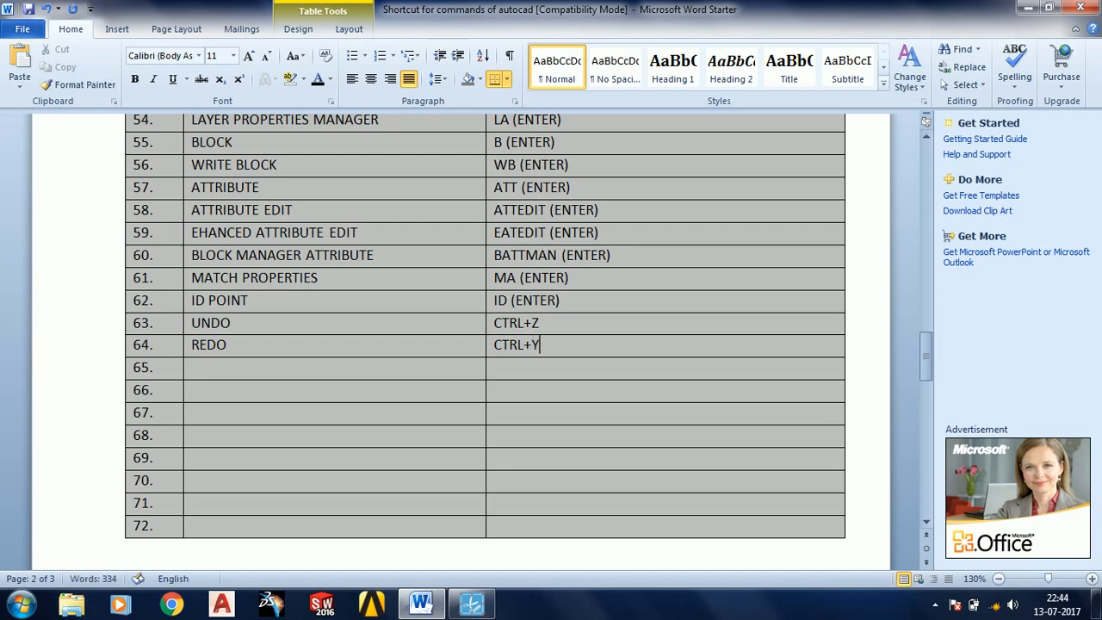
# Fill row 65 of the table with the command name OOPS and the shortcut OOP (ENTER).
pyautogui.press('Down')
pyautogui.press('Left')
pyautogui.write('OOPS')
pyautogui.press('Tab')
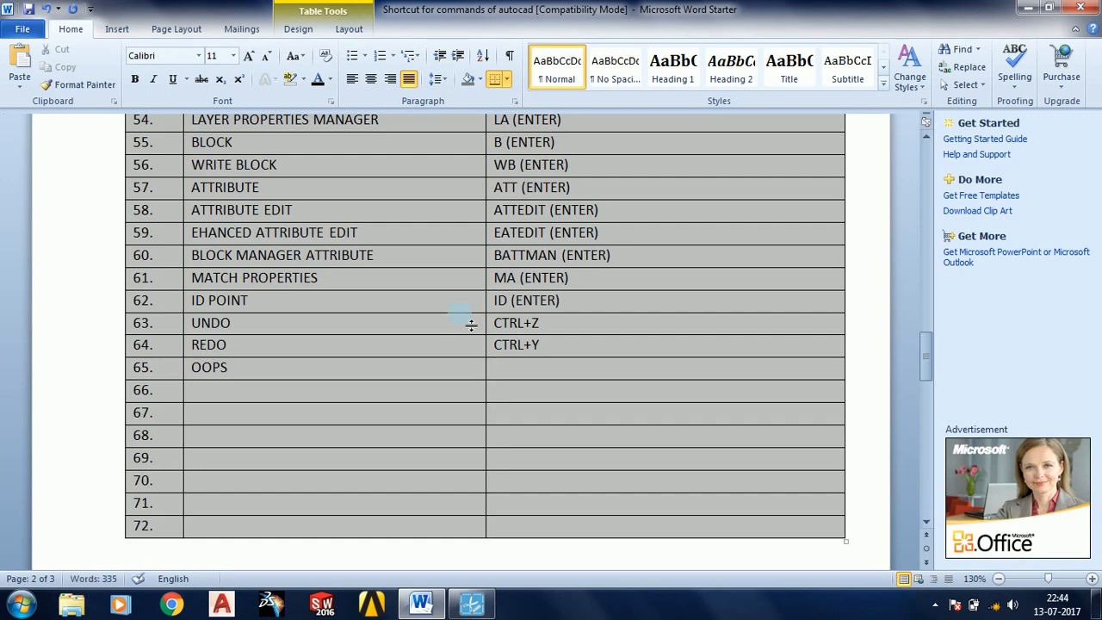
pyautogui.write('OOP')
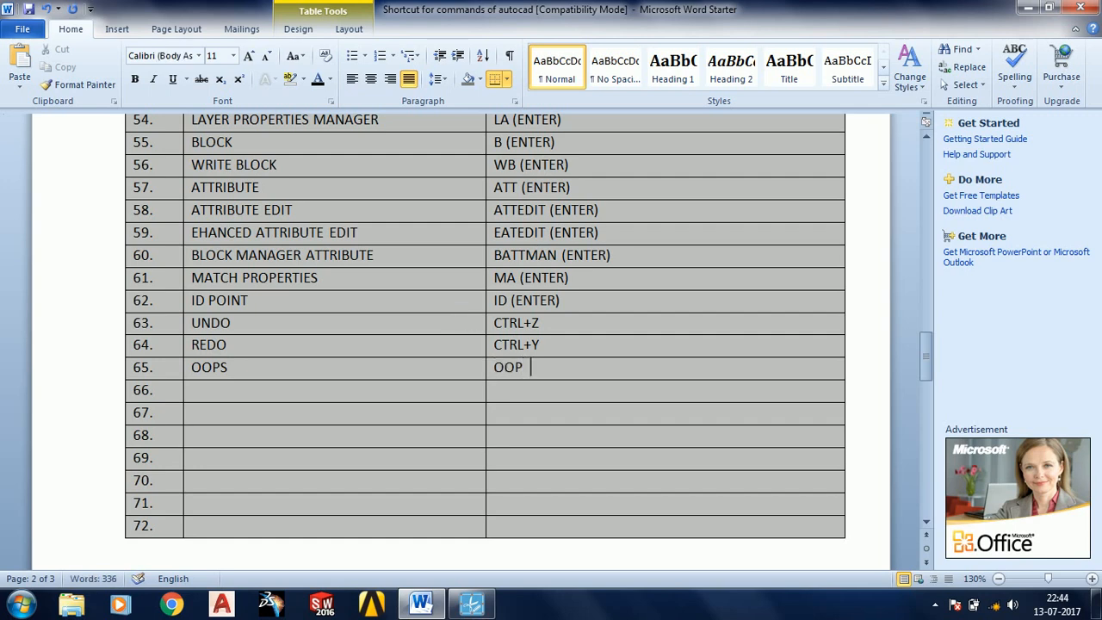
pyautogui.write('(ENTER)')
# Fill row 66 of the table with the command name INSERT BLOCK and the shortcut I (ENTER).
pyautogui.press('Down')
pyautogui.press('Left')
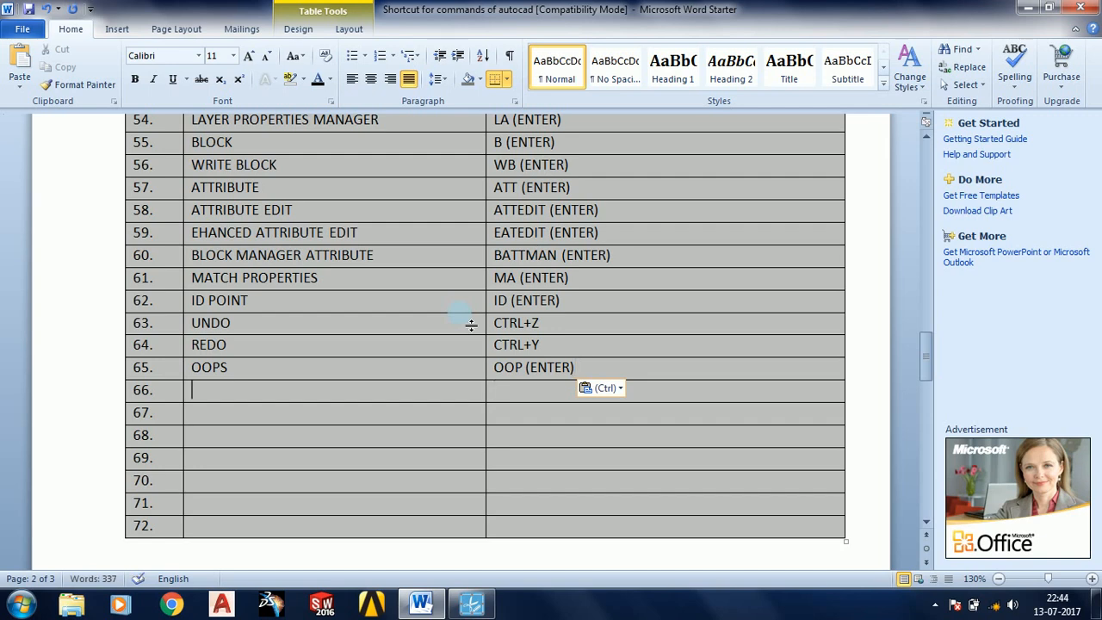
pyautogui.write('INSE')
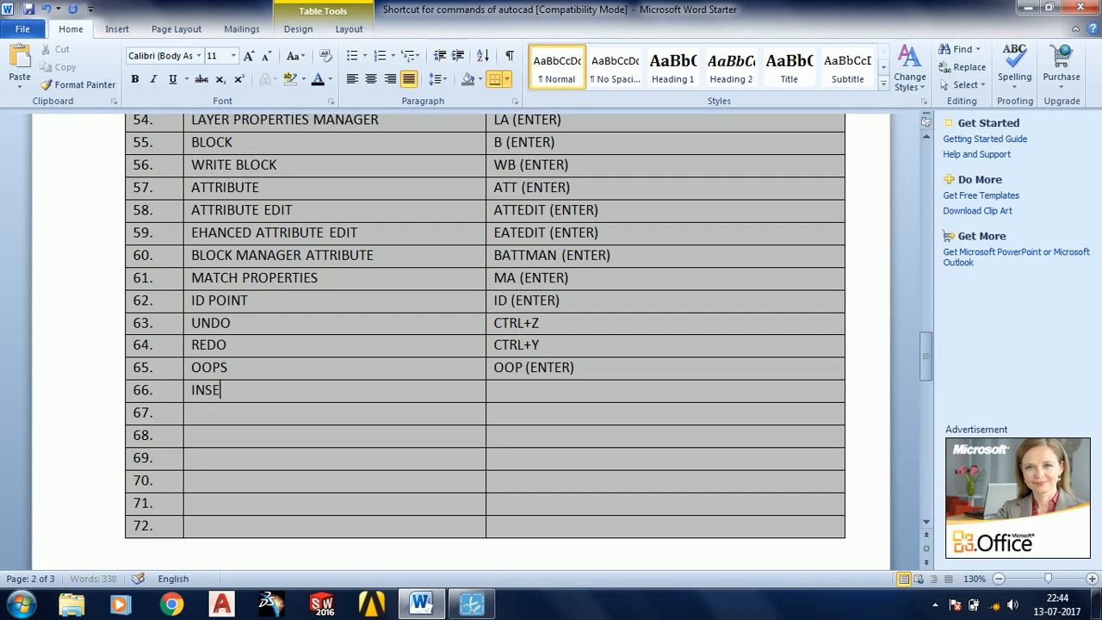
pyautogui.write('RT BLOCK')
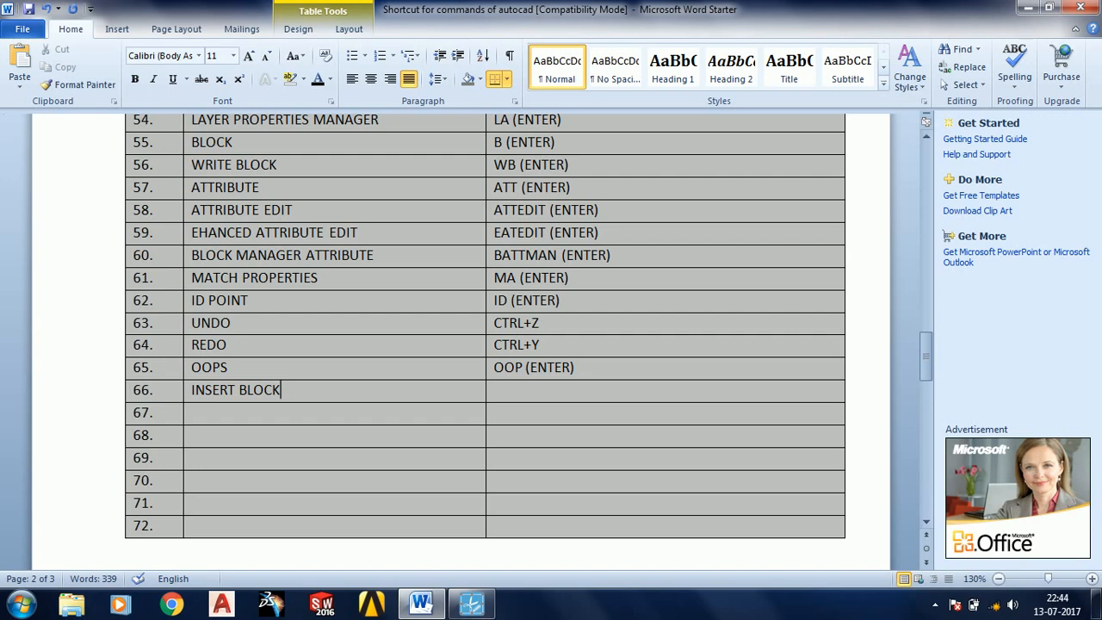
pyautogui.write(' I')
pyautogui.press('BackSpace')
pyautogui.press('Tab')
pyautogui.write('I')
pyautogui.write('(ENTER)')
# Fill row 67 of the table with the command name DESIGN CENTRE and the shortcut DC (ENTER) OR CTRL+2.
pyautogui.press('Down')
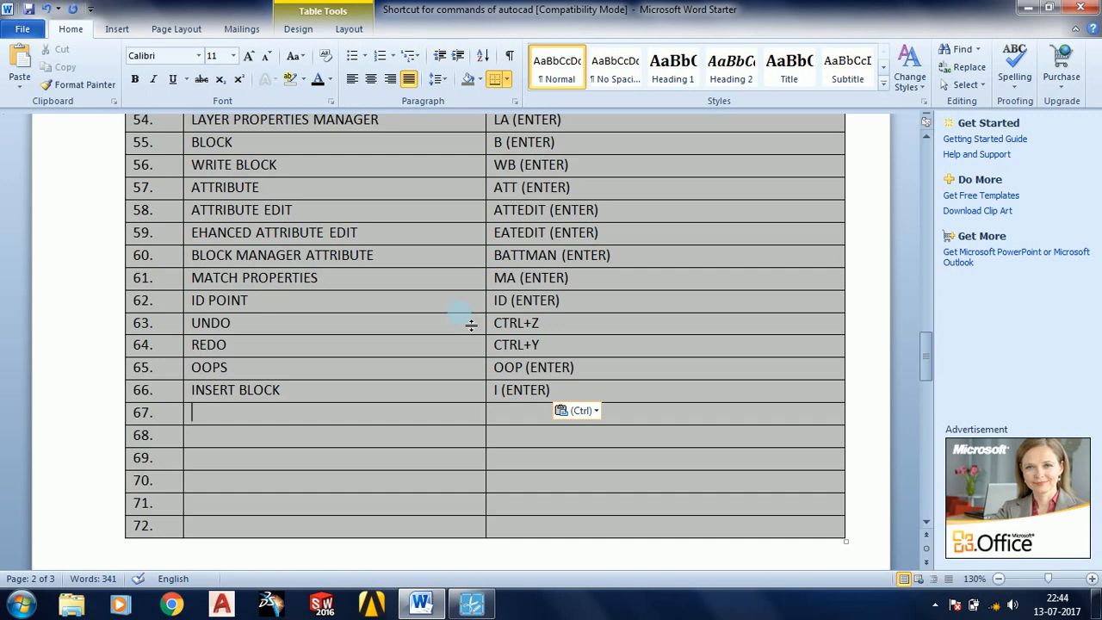
pyautogui.write('DE')
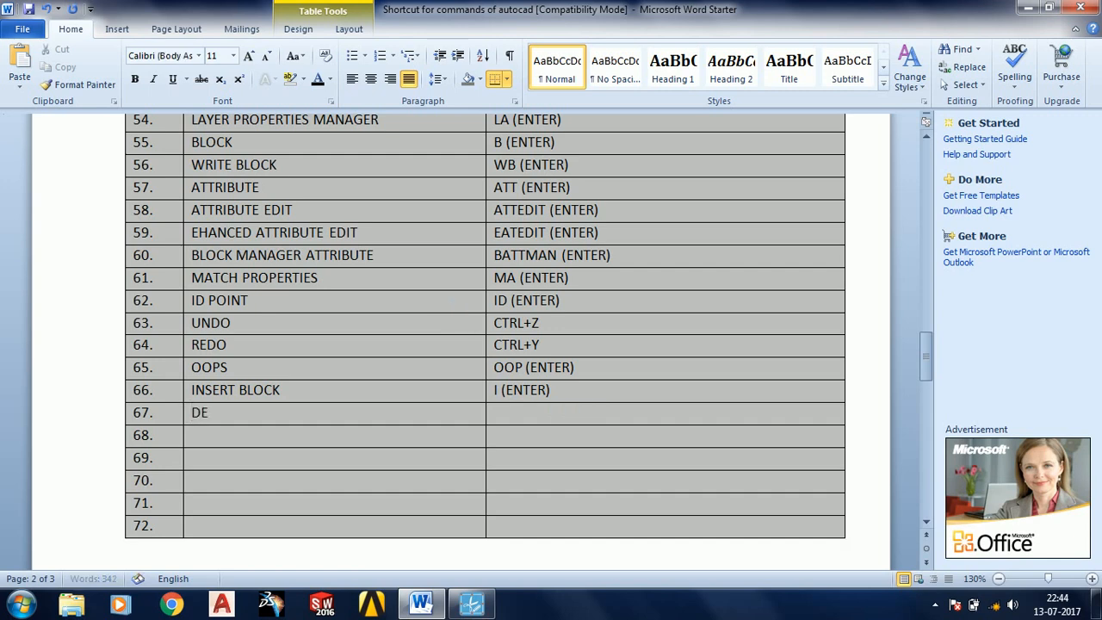
pyautogui.write('SIGN CEN')
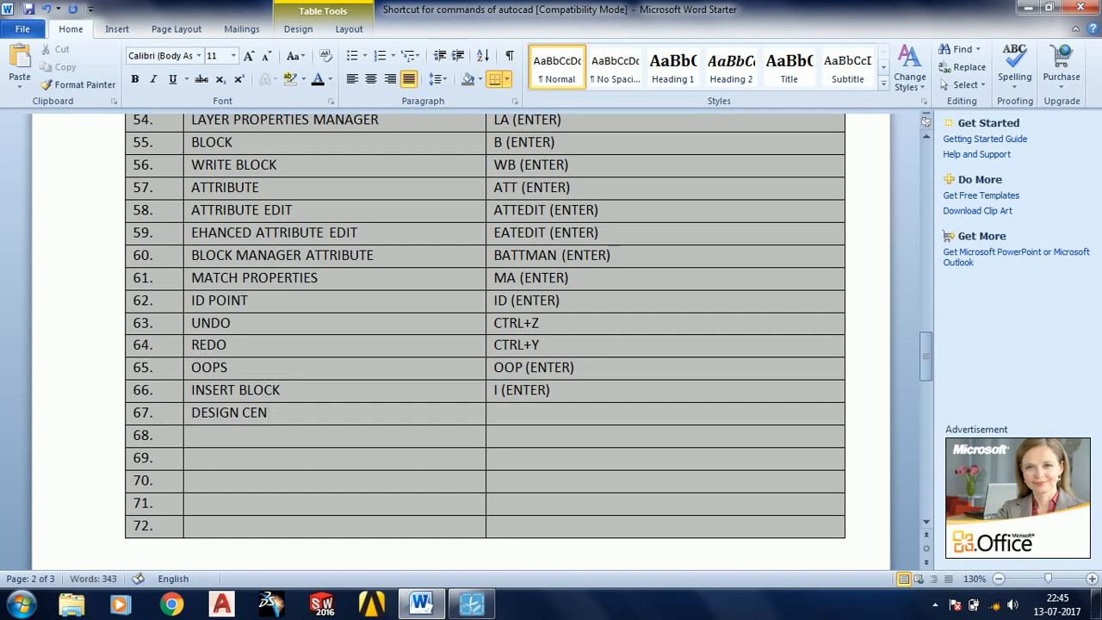
pyautogui.write('TRE')
pyautogui.press('Tab')
pyautogui.write('DC')
pyautogui.write('(ENTER)')
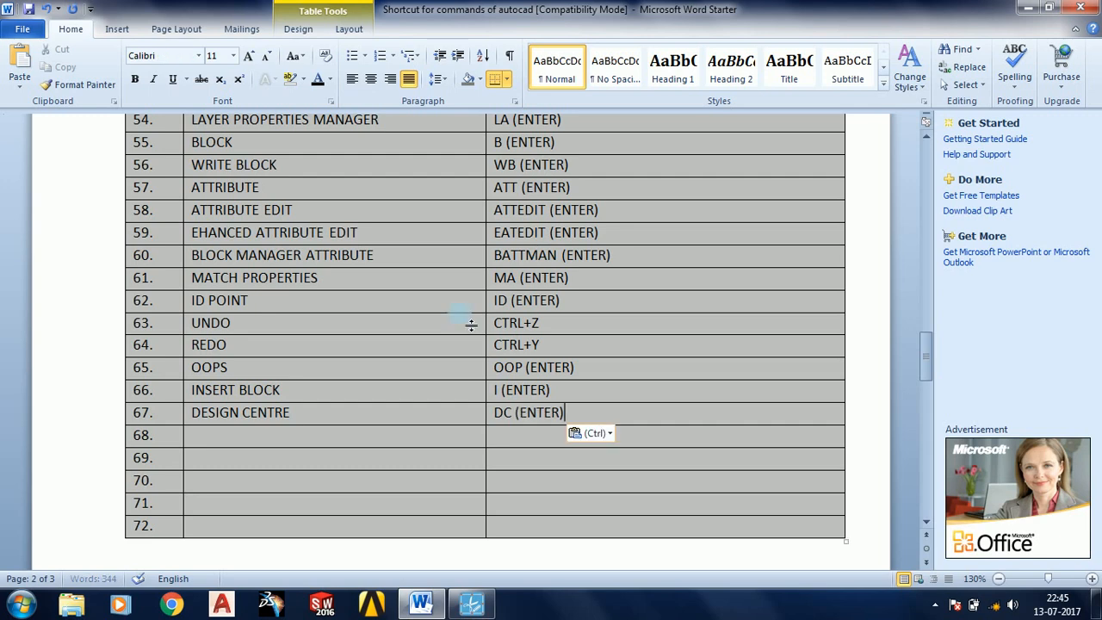
pyautogui.write('OR')
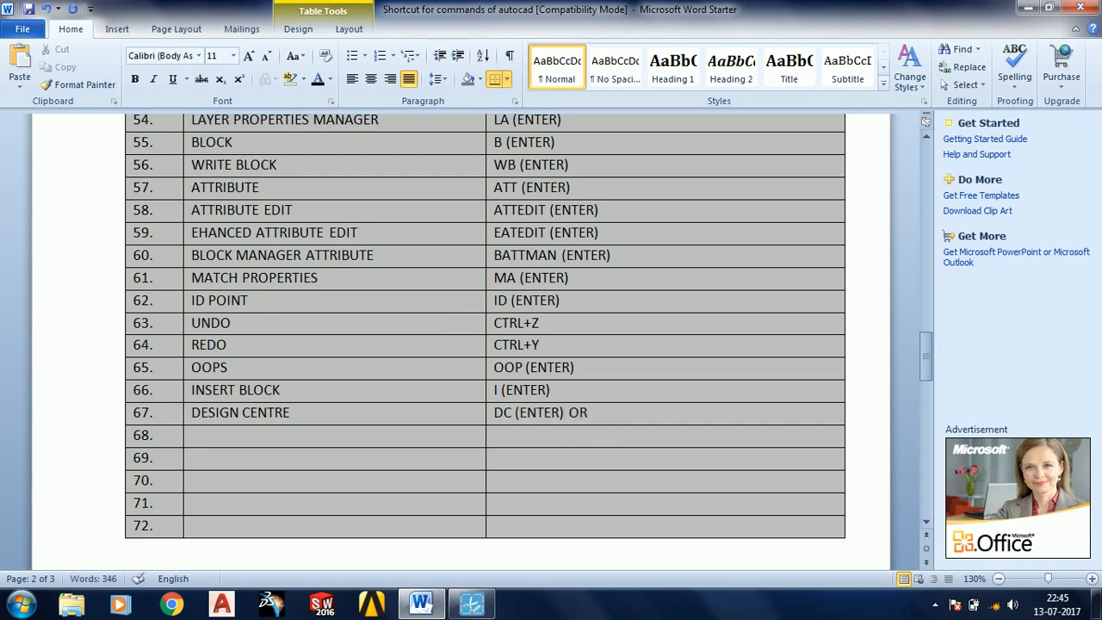
pyautogui.write(' CTRL+2')
# Enter TOOL PALLETE in the command name cell of row 68, followed by TP (ENTER) in the same cell.
pyautogui.press('Down')
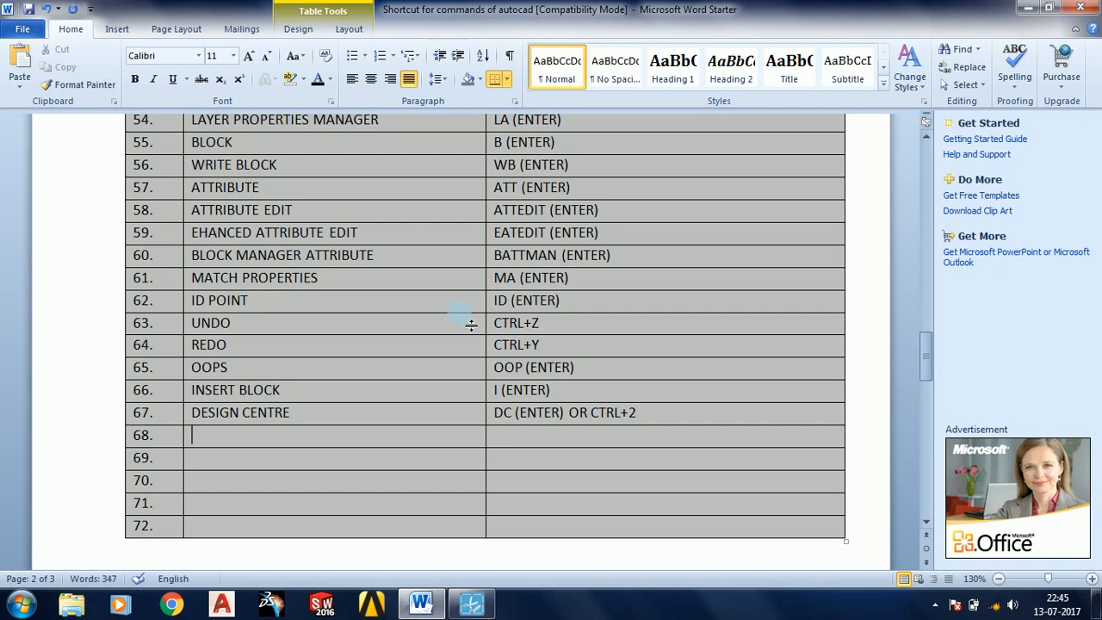
pyautogui.click(187, 435)
pyautogui.write('TOOL P')
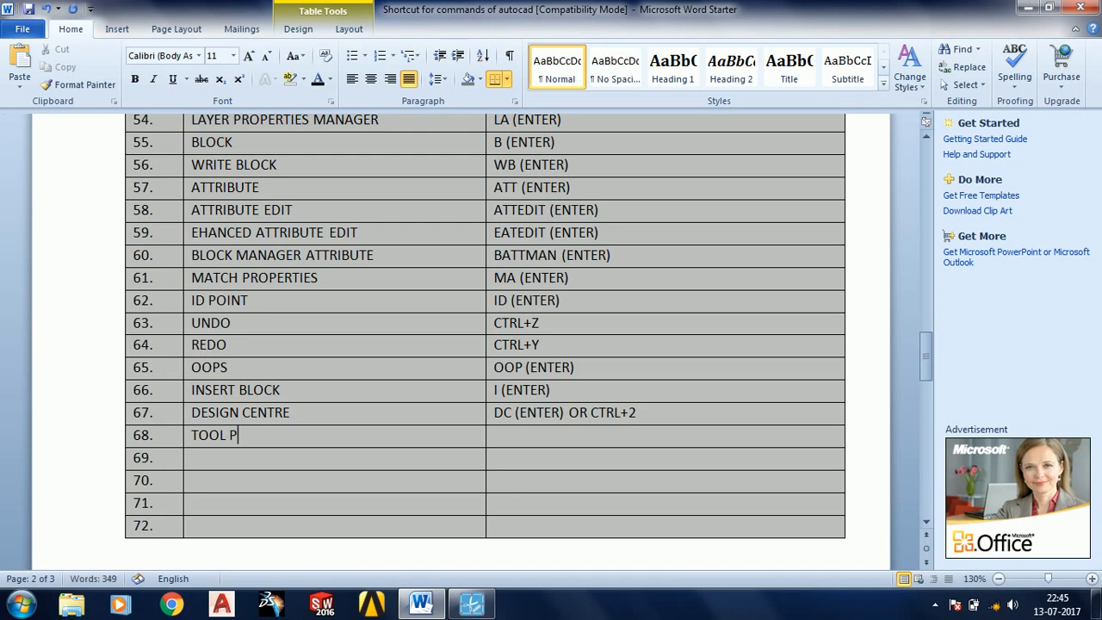
pyautogui.write('ALLETE TP')
pyautogui.write('(ENTER)')
# Remove the misplaced TP (ENTER) and extra spacing from row 68's command name cell, keeping TOOL PALLETE.
pyautogui.press('Left')
pyautogui.press('Left')
pyautogui.press('Left')
pyautogui.press('Left')
pyautogui.press('Left')
pyautogui.press('Left')
pyautogui.press('Left')
pyautogui.press('Left')
pyautogui.press('Left')
pyautogui.press('Left')
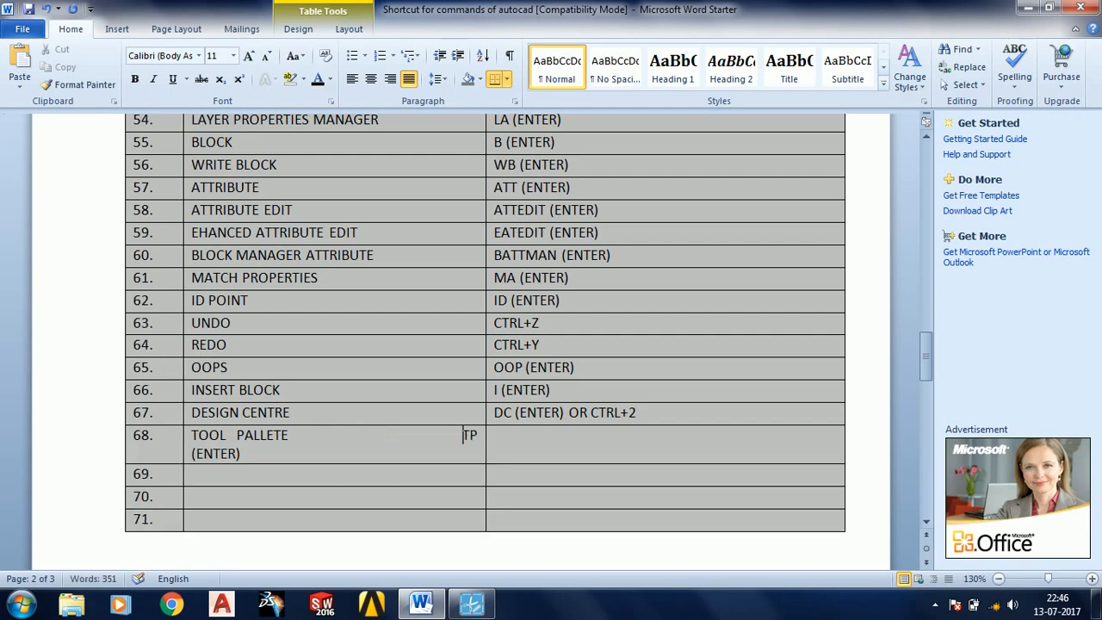
pyautogui.press('Left')
pyautogui.press('Left')
pyautogui.press('Left')
pyautogui.press('Left')
pyautogui.press('Left')
pyautogui.press('Left')
pyautogui.press('Left')
pyautogui.press('Left')
pyautogui.press('Left')
pyautogui.press('Left')
pyautogui.press('Left')
pyautogui.press('Left')
pyautogui.press('BackSpace')
pyautogui.press('BackSpace')
pyautogui.press('BackSpace')
pyautogui.press('BackSpace')
pyautogui.press('BackSpace')
pyautogui.press('BackSpace')
pyautogui.press('BackSpace')
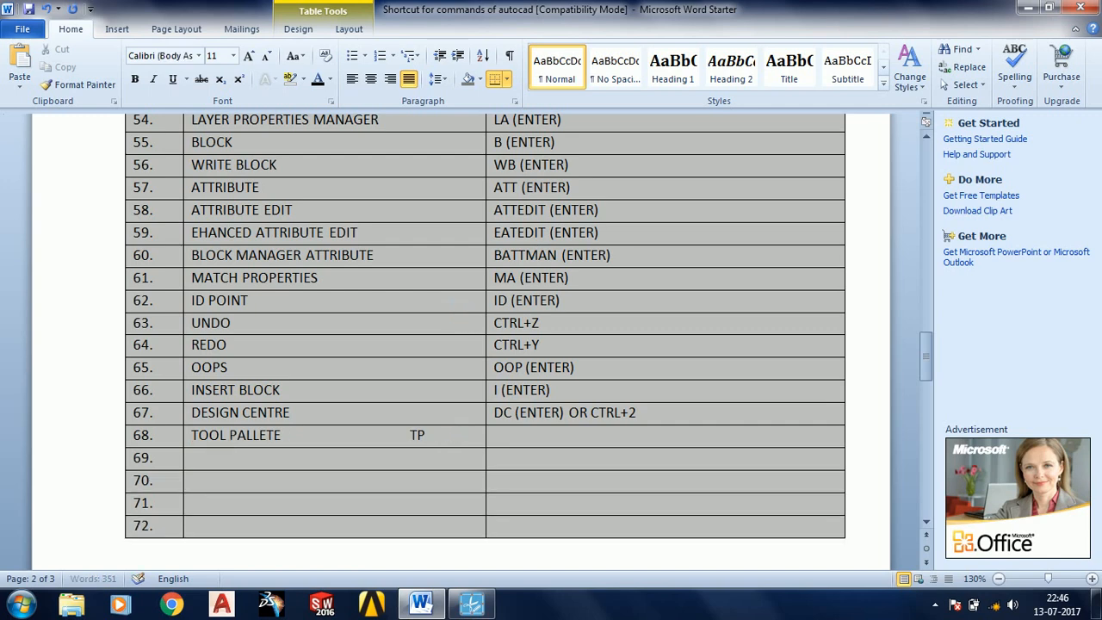
# Enter TP (ENTER) OR CTRL+3 as the shortcut for TOOL PALLETE in row 68.
pyautogui.write('TP')
pyautogui.write('(ENTER)')
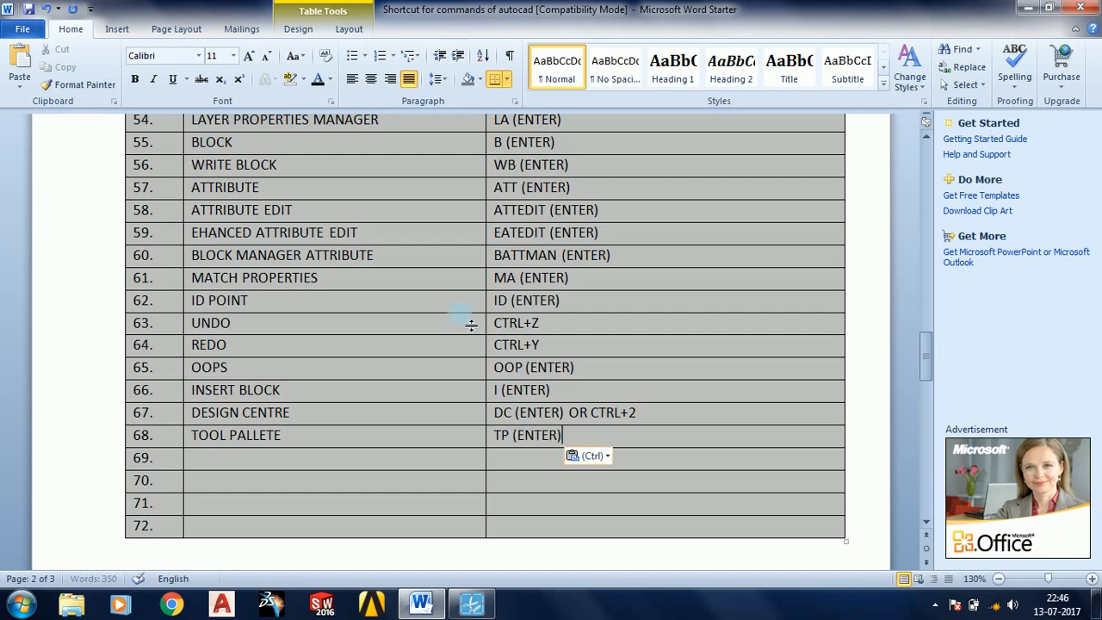
pyautogui.write('OR')
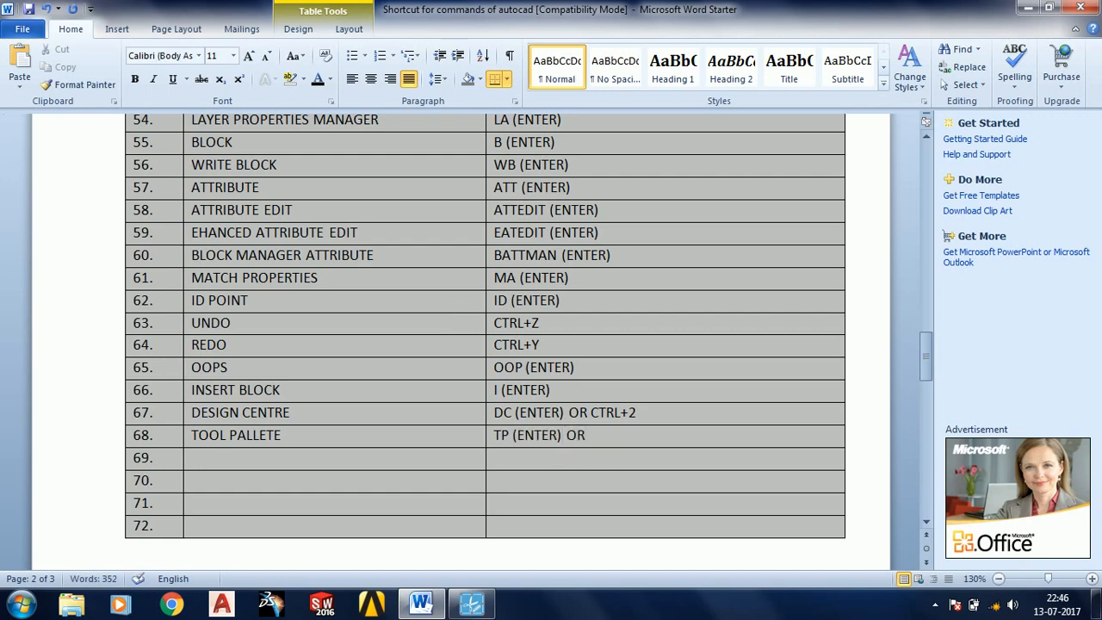
pyautogui.write(' CTRL+3')
# Fill row 69 of the table with the command name GROUP and the shortcut G (ENTER).
pyautogui.press('Down')
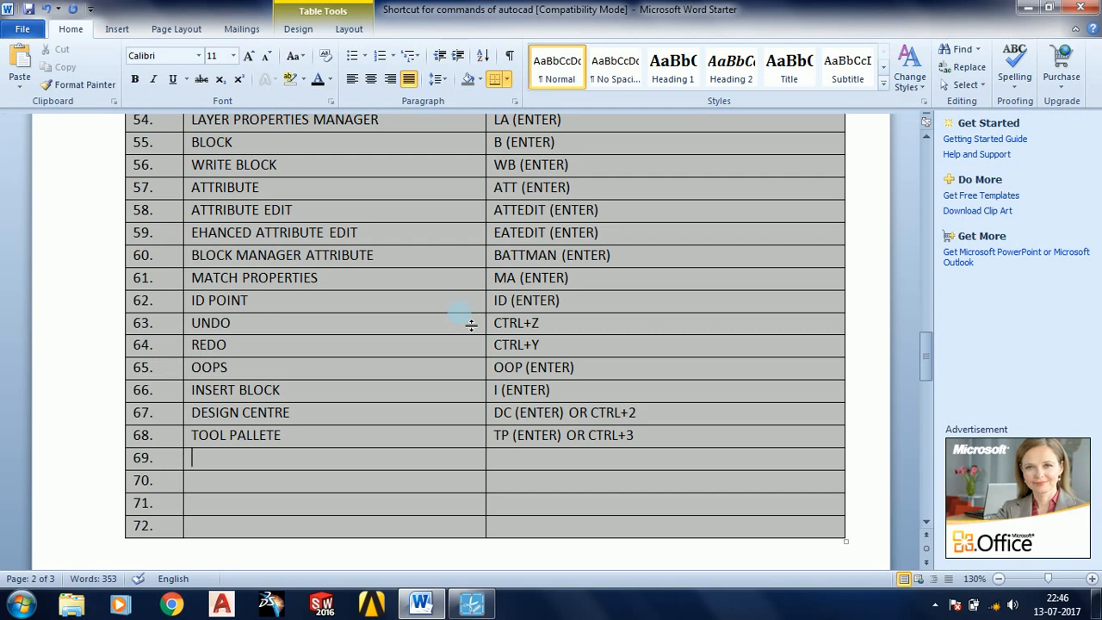
pyautogui.press('Left')
pyautogui.write('G')
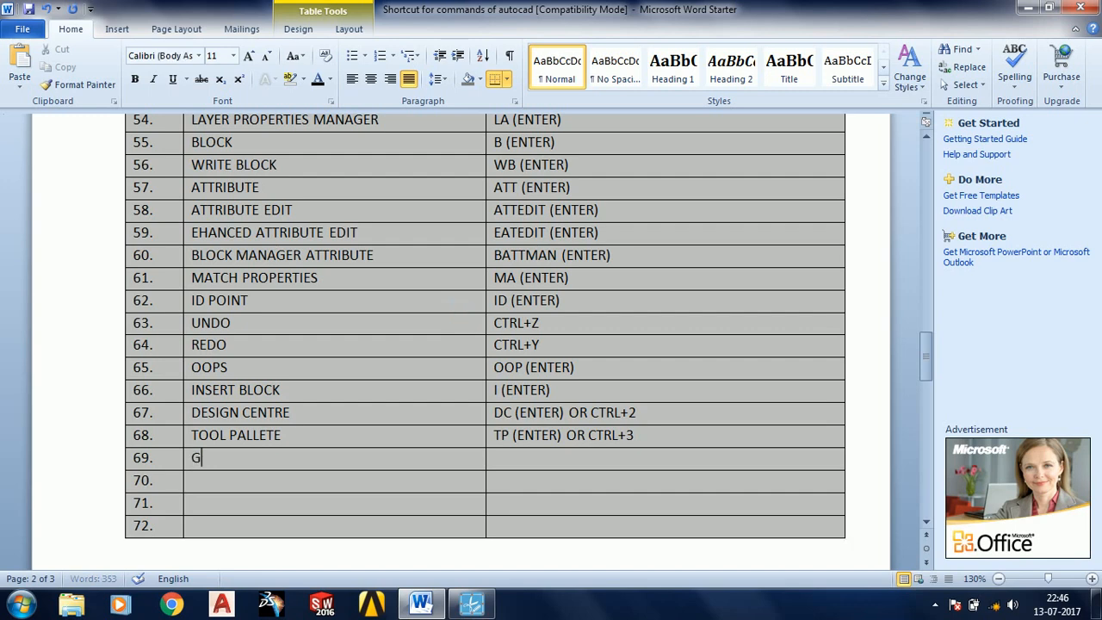
pyautogui.write('ROUP')
pyautogui.press('Tab')
pyautogui.write('G')
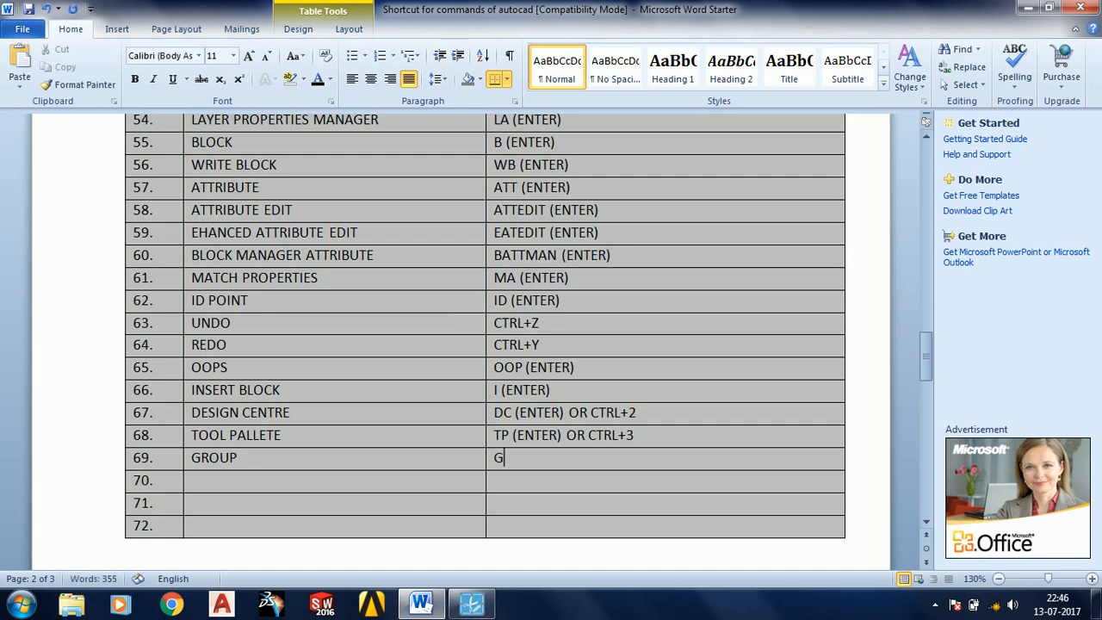
pyautogui.write('(ENTER)')
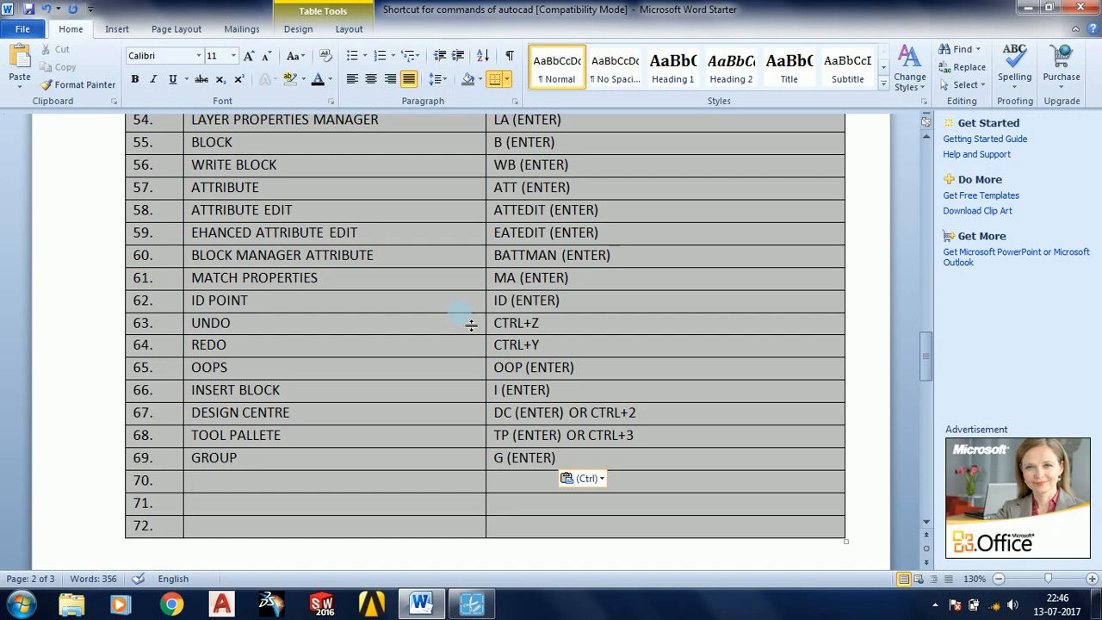
# Fill row 70 of the table with the command name PURGE and the shortcut PU (ENTER).
pyautogui.press('Tab')
pyautogui.write('P')
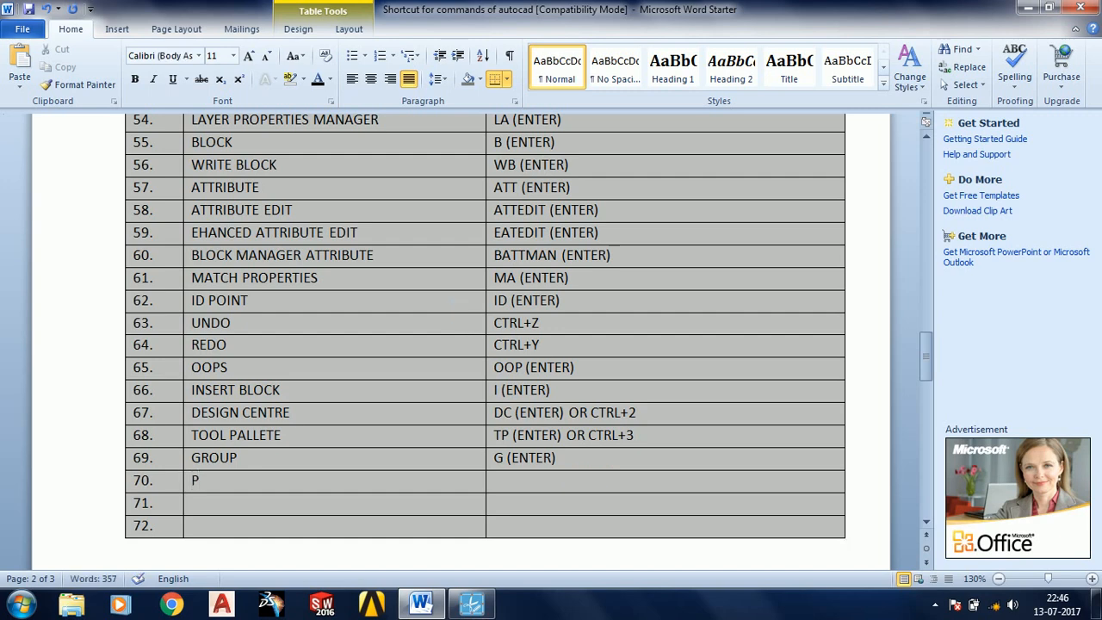
pyautogui.write('URGE')
pyautogui.press('Tab')
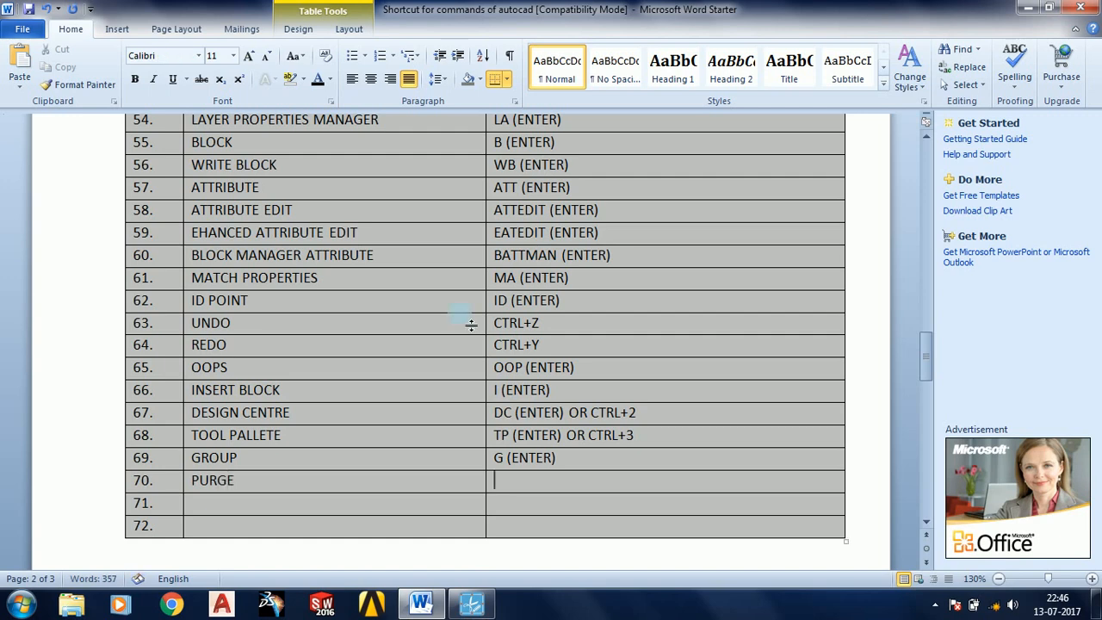
pyautogui.write('PU')
pyautogui.write('(ENTER)')
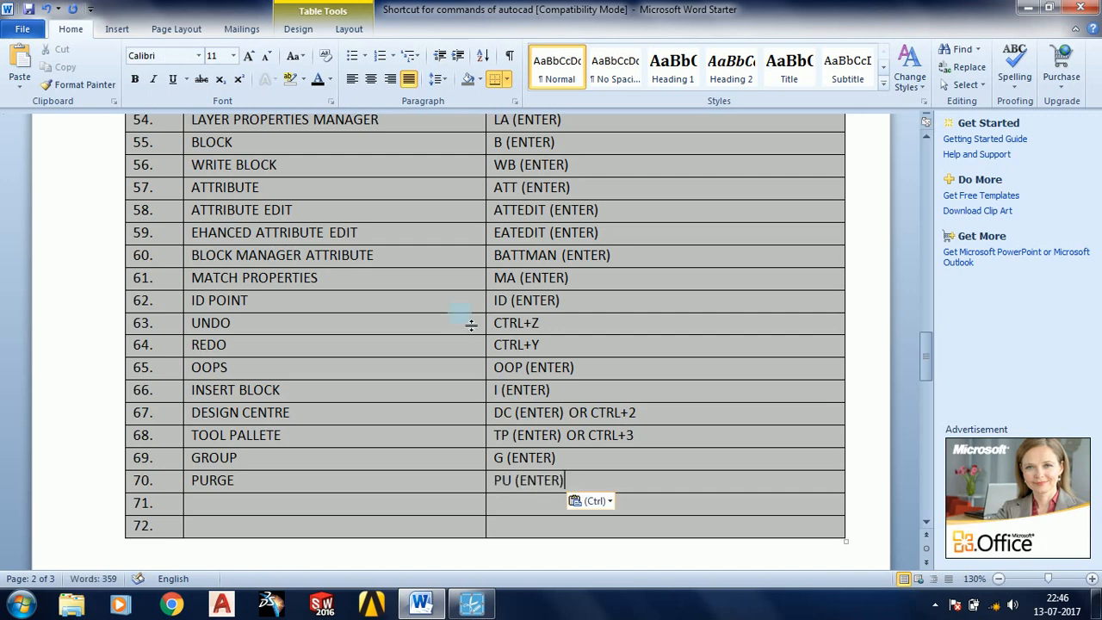
# Fill row 71 of the table with the command name SHOW AND HIDE COMMAND BAR and the shortcut CTRL+9.
pyautogui.press('Left')
pyautogui.write('SHOW AND HIDE COMMAND BAR')
pyautogui.press('Tab')
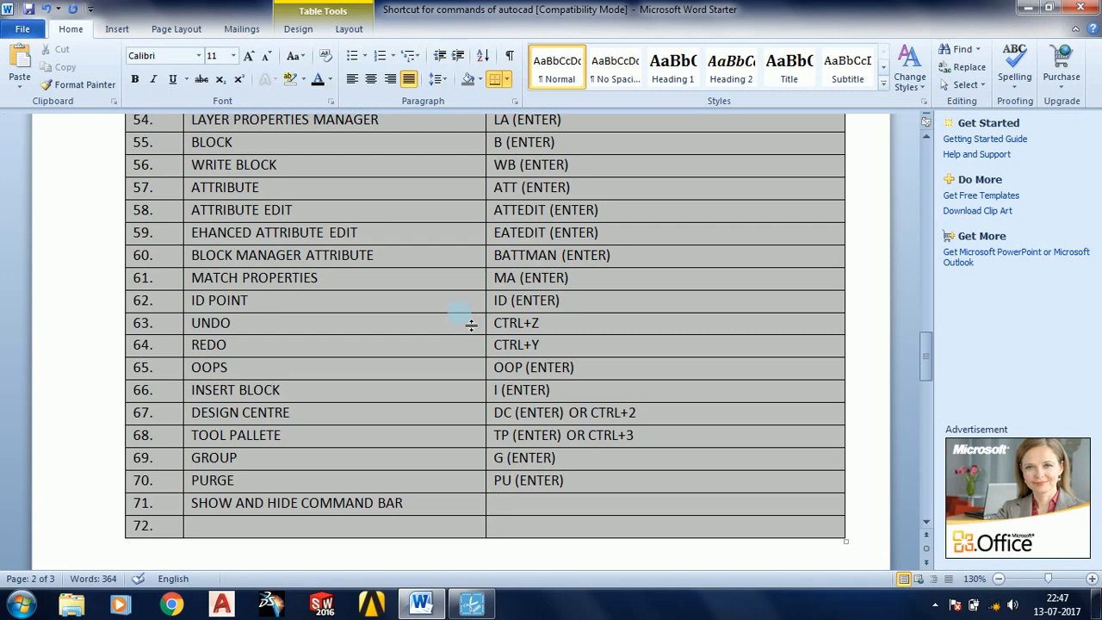
pyautogui.write('CTRL+9')
# Fill row 72 of the table with the command name PLOT and the shortcut CTRL+P.
pyautogui.press('Down')
pyautogui.press('Left')
pyautogui.write('PLOT')
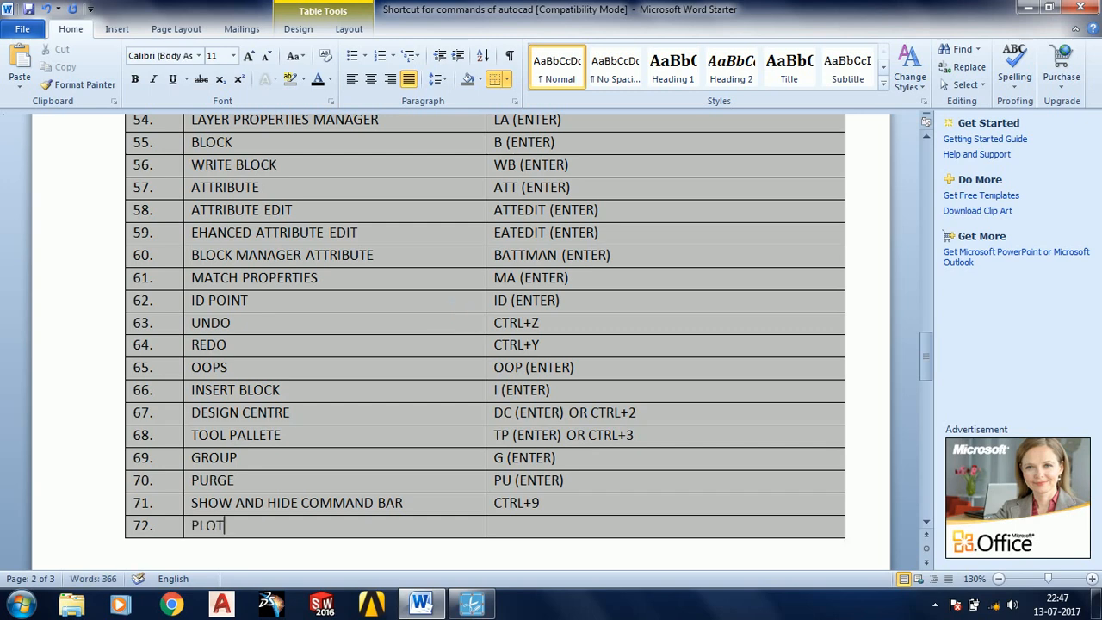
pyautogui.press('Tab')
pyautogui.write('CTRL+P')
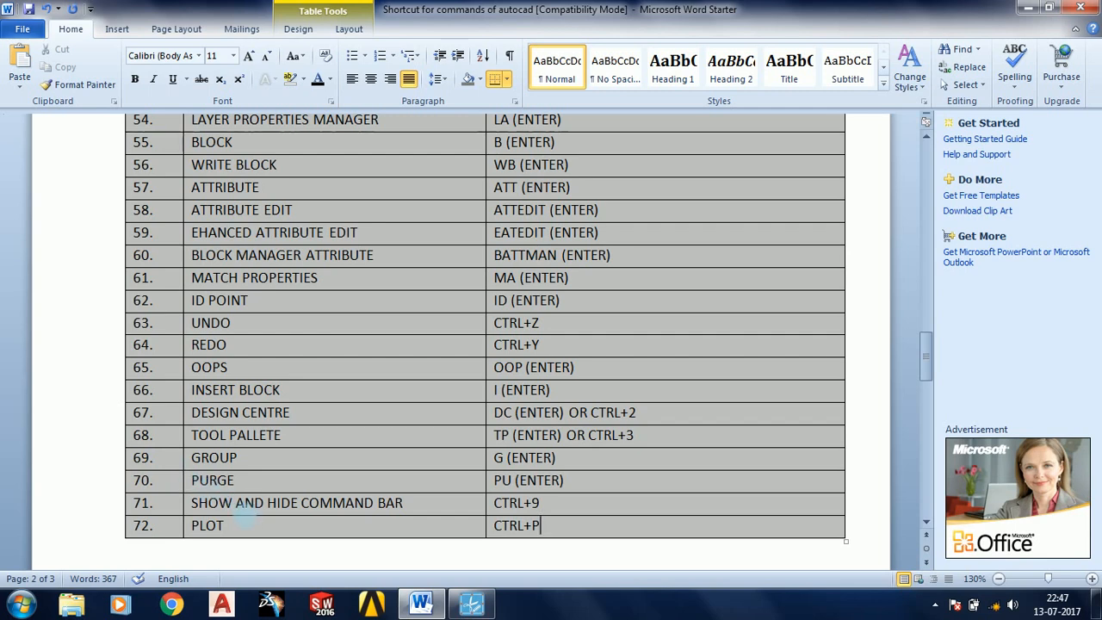
# Fill row 73 of the table with the command name COPY and the shortcut CTRL+C (SYSTEM VARIABLE).
pyautogui.scroll(-5, 253, 516)
pyautogui.scroll(-1, 266, 485)
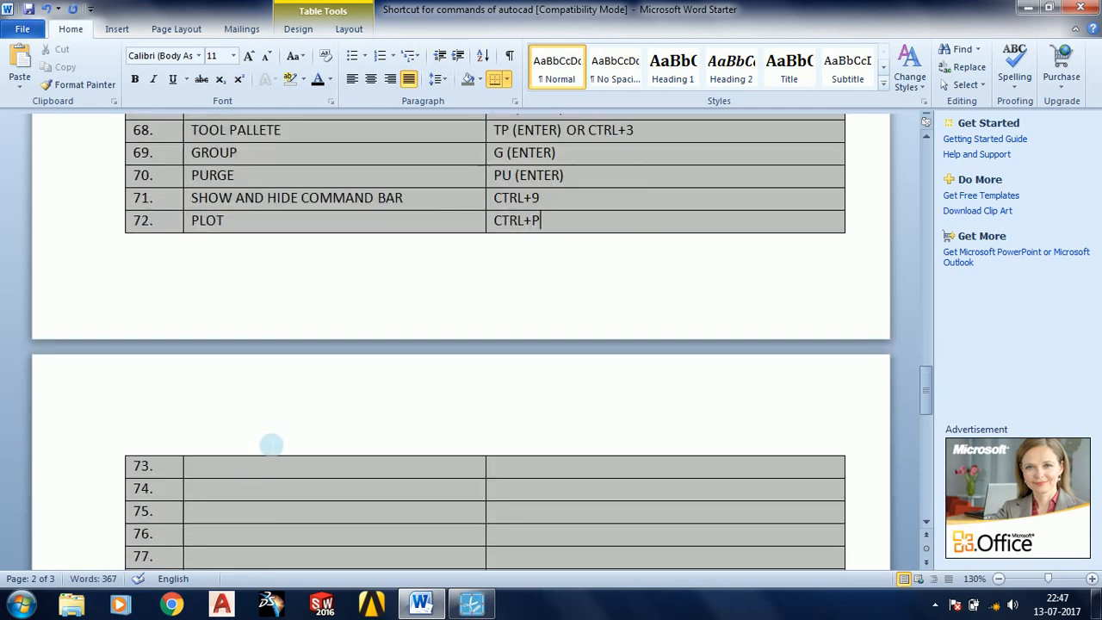
pyautogui.scroll(-1, 270, 442)
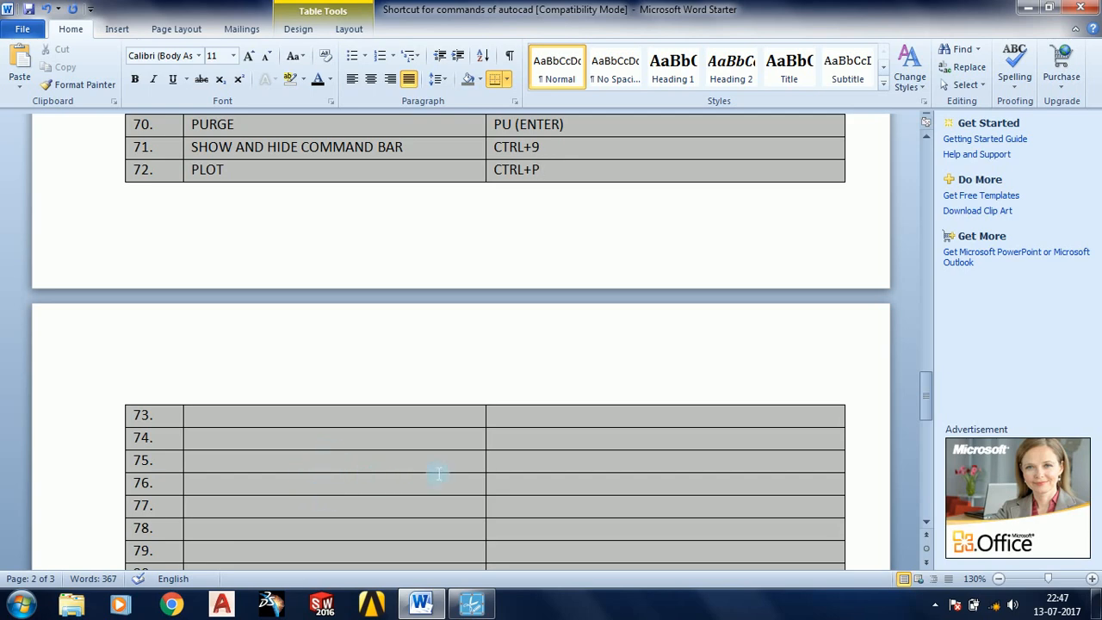
pyautogui.click(253, 421)
pyautogui.write('COPY')
pyautogui.press('Tab')
pyautogui.write('C')
pyautogui.write('TR')
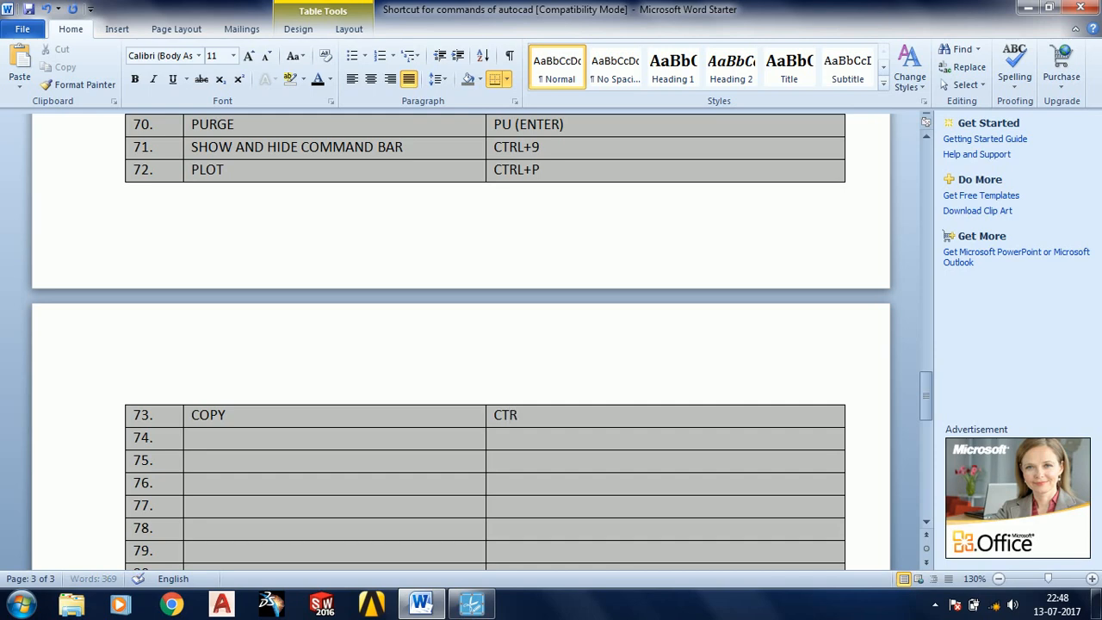
pyautogui.write('L+C')
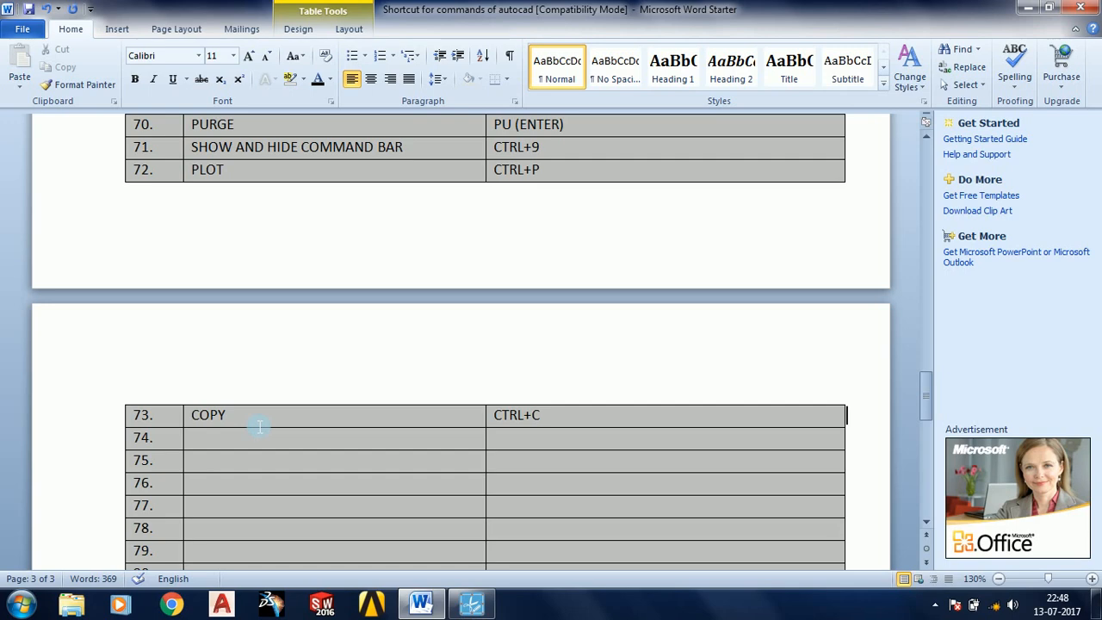
pyautogui.write(' ()')
pyautogui.press('Left')
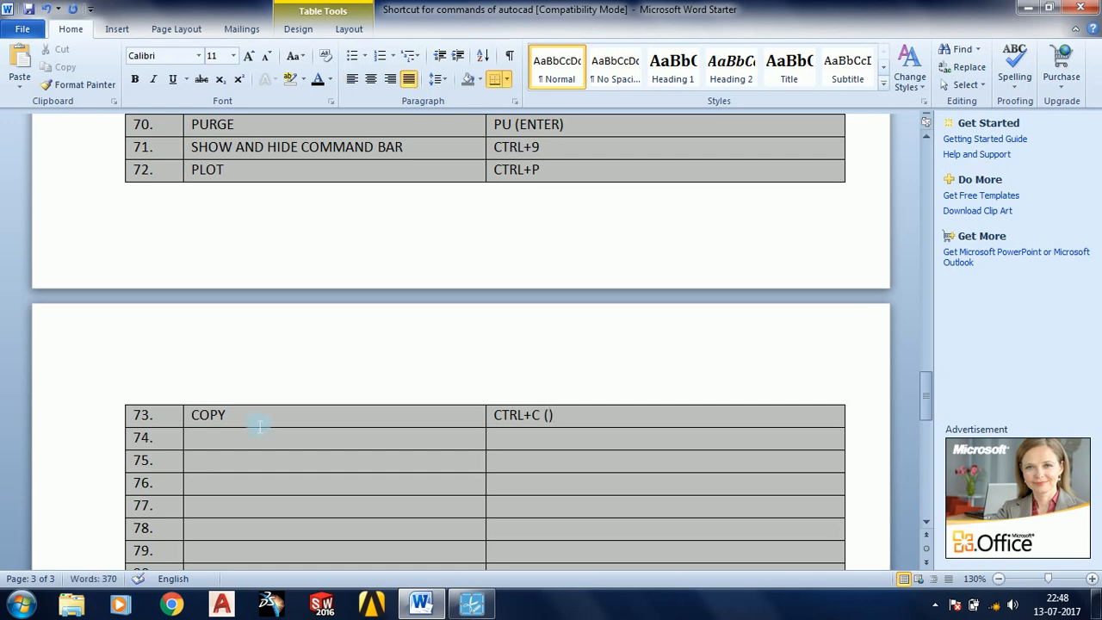
pyautogui.write('SYS')
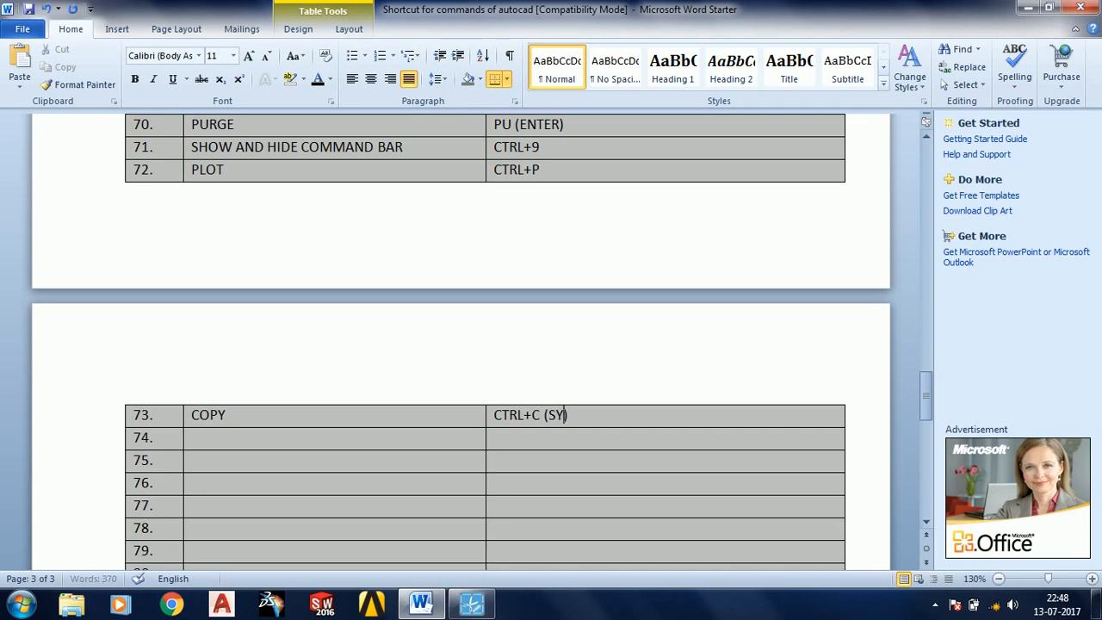
pyautogui.write('TEM VAR')
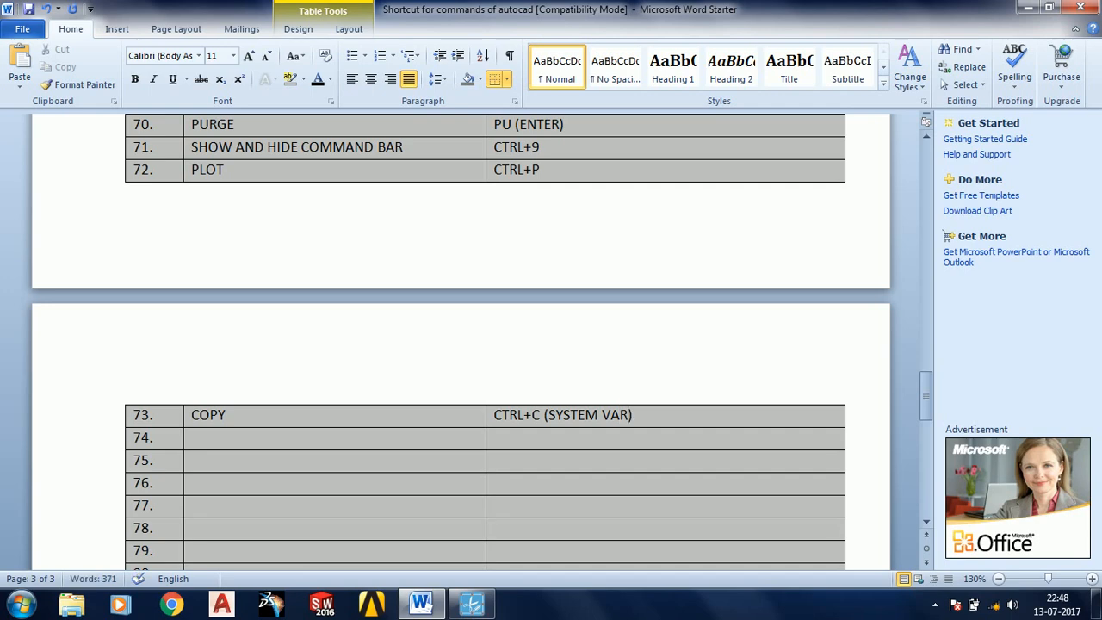
pyautogui.write('IABLE')
# Fill row 74 of the table with the command name PASTE and the shortcut CTRL+V (SYSTEM VARIABLE).
pyautogui.press('Down')
pyautogui.click(259, 428)
pyautogui.write('PASTE')
pyautogui.press('Tab')
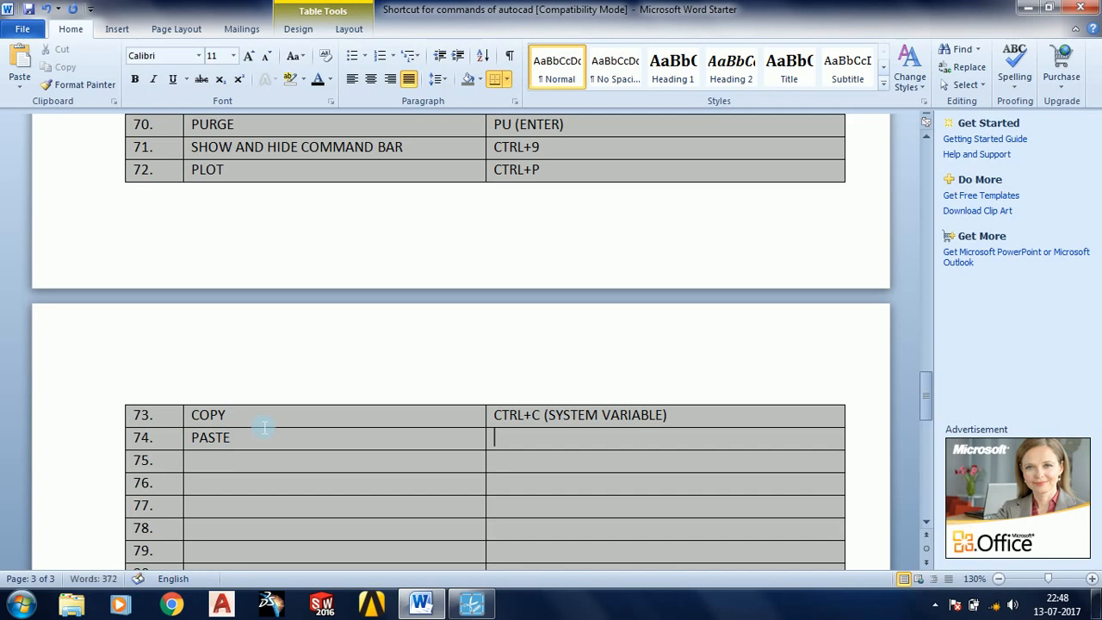
pyautogui.write('CTRL+V')
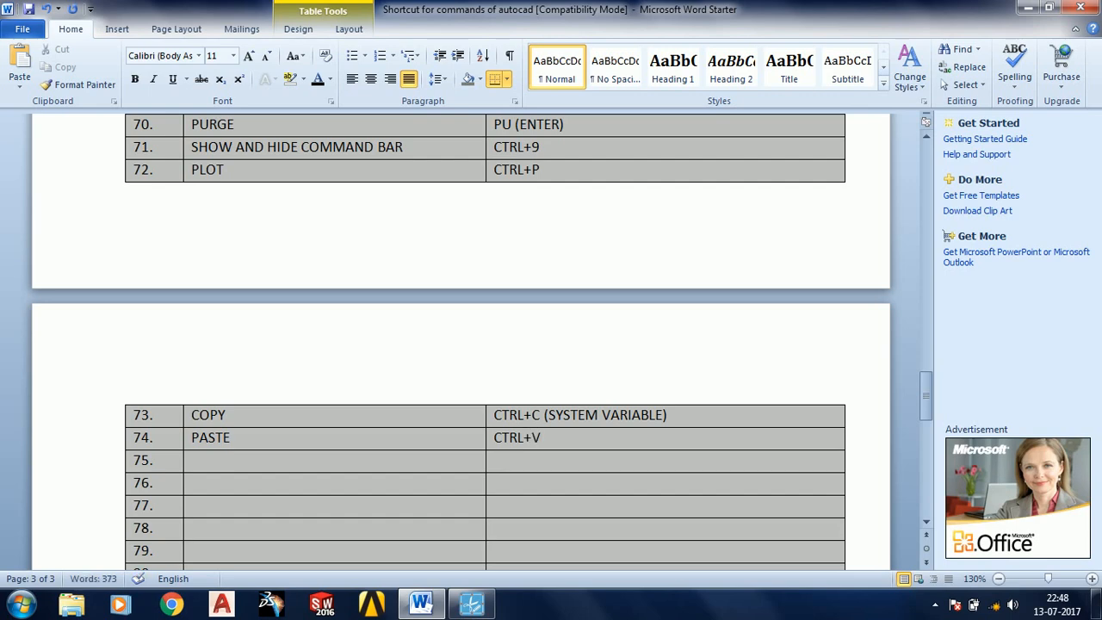
pyautogui.write(' ()')
pyautogui.press('Left')
pyautogui.write('SYSTEM VA')
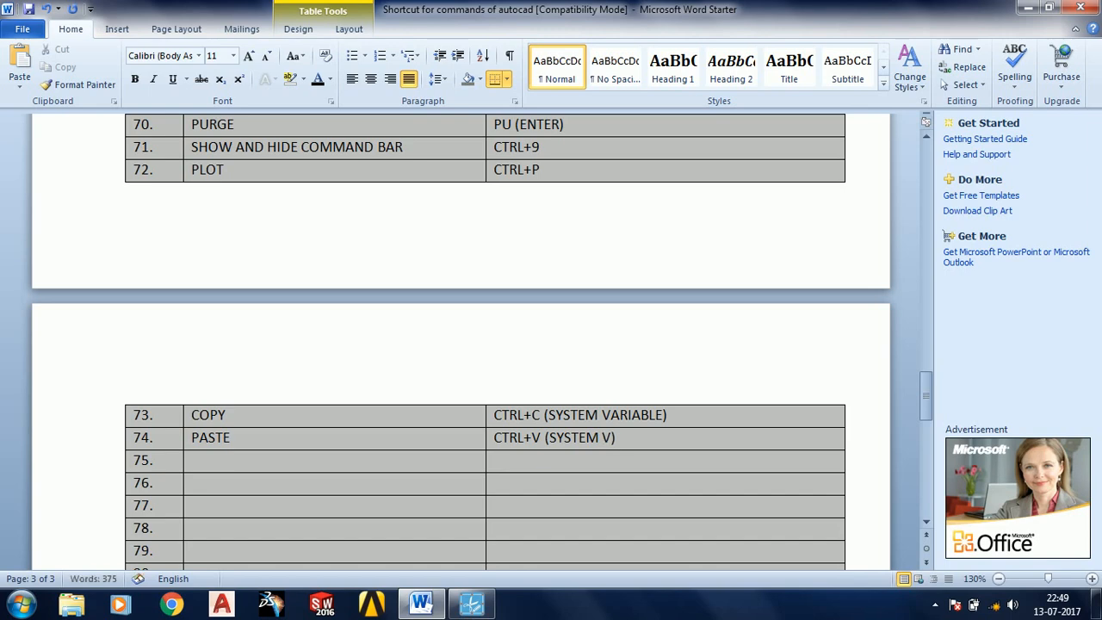
pyautogui.write('RIABLE')
pyautogui.press('Down')
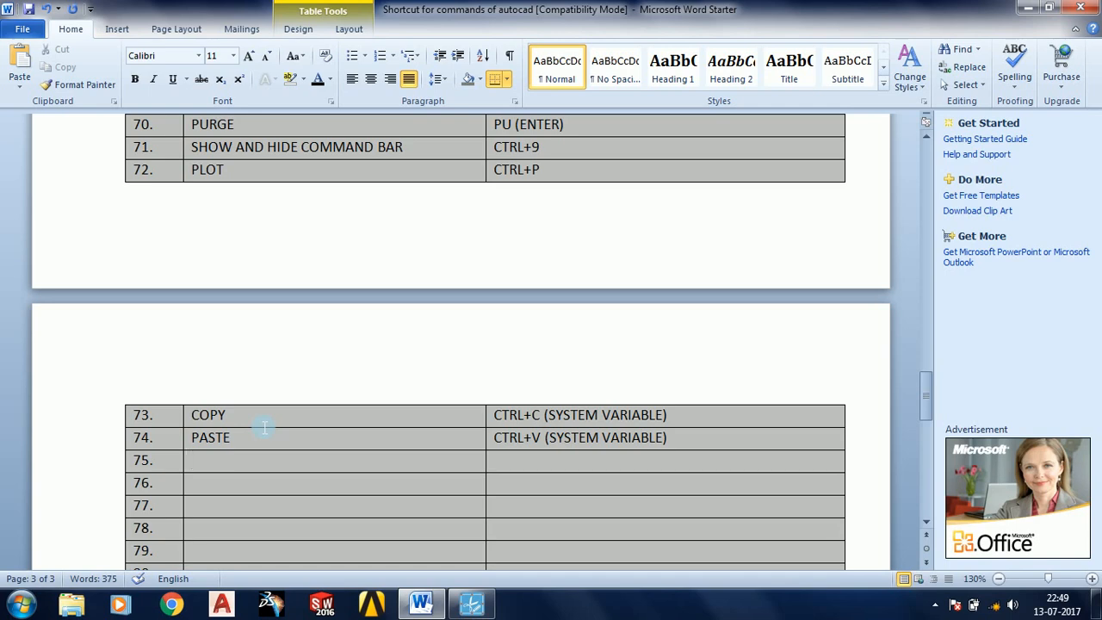
# Fill row 75 of the table with the command name CUT and the shortcut CTRL+X (SYSTEM VARIABLE).
pyautogui.write('CUT')
pyautogui.press('Tab')
pyautogui.write('CTRL')
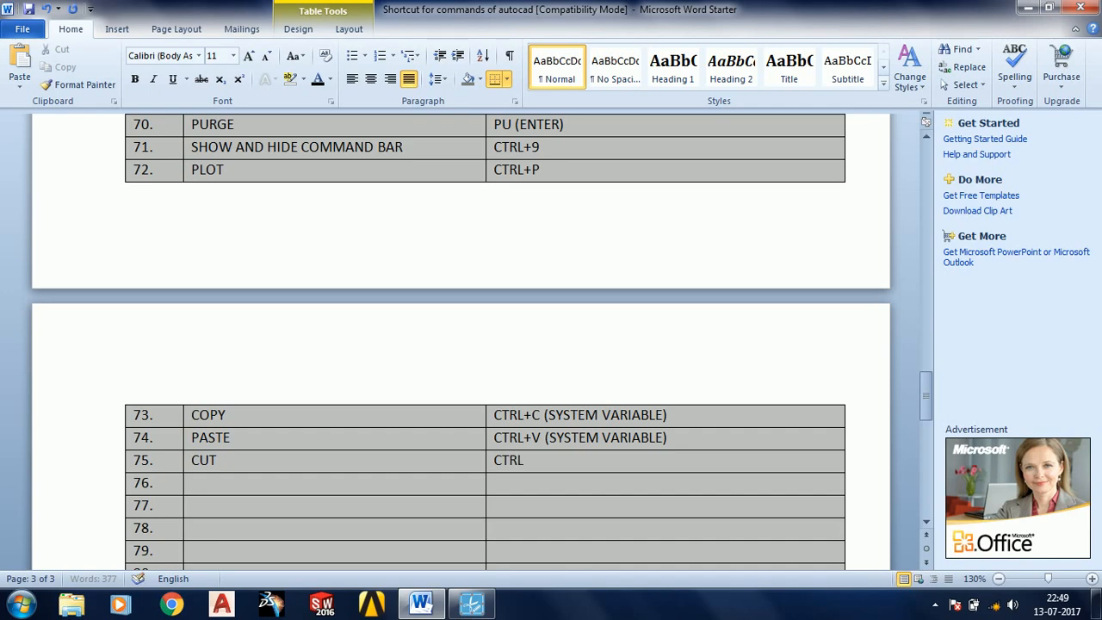
pyautogui.write('+X ()')
pyautogui.press('Left')
pyautogui.write('SY')
pyautogui.write('STEM ')
pyautogui.write('VARI')
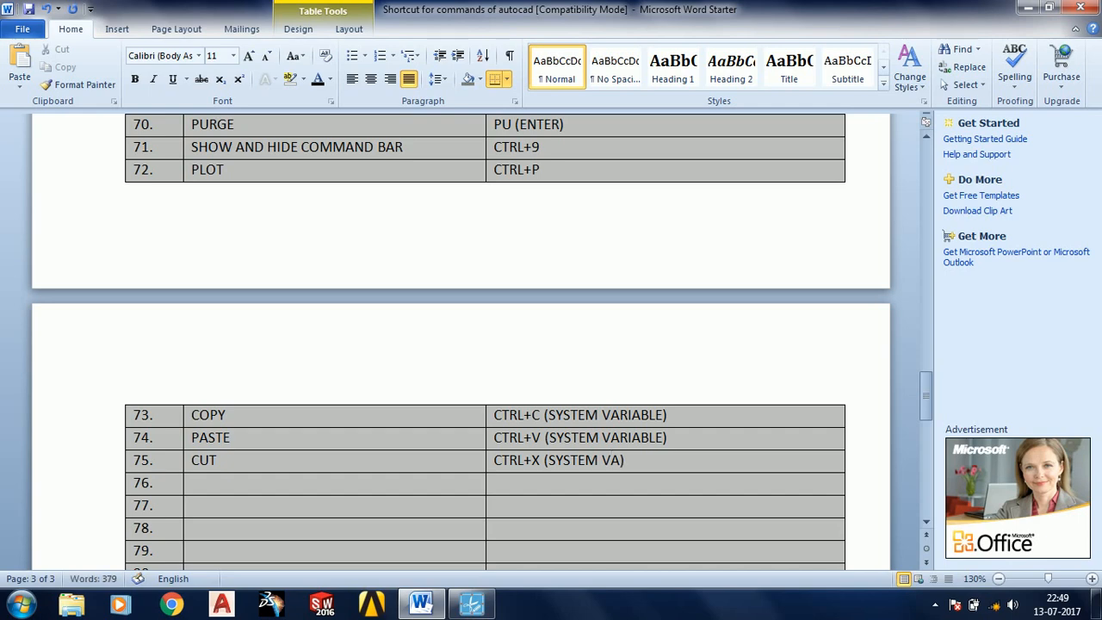
pyautogui.write('ABLE')
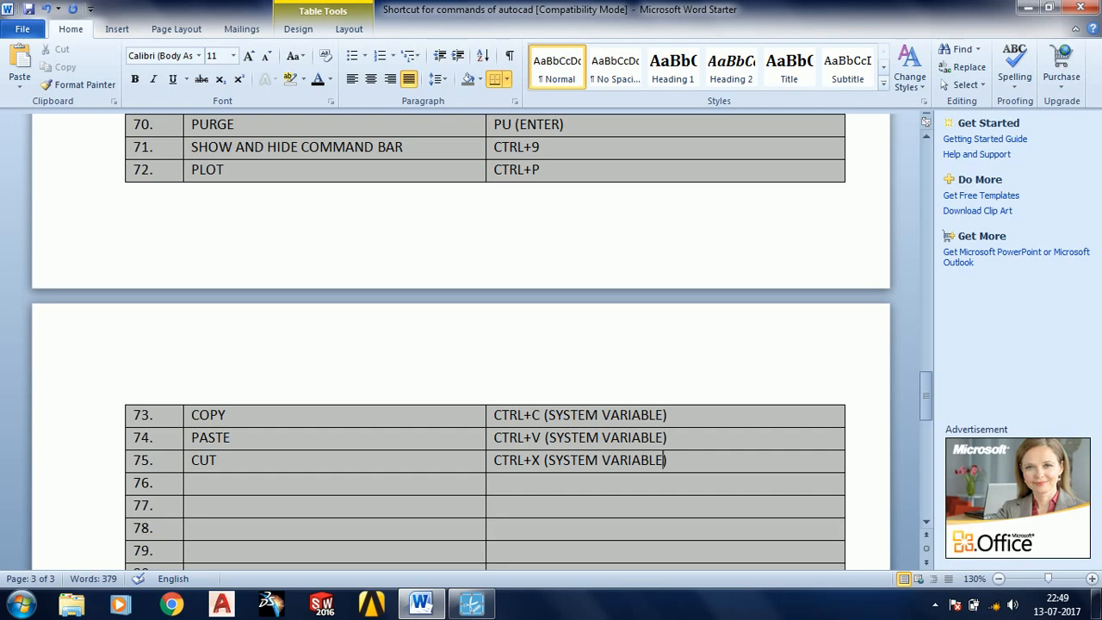
# Fill row 76 of the table with the command name HELP and the shortcut F1.
pyautogui.press('Down')
pyautogui.press('Left')
pyautogui.write('HELP')
pyautogui.press('Tab')
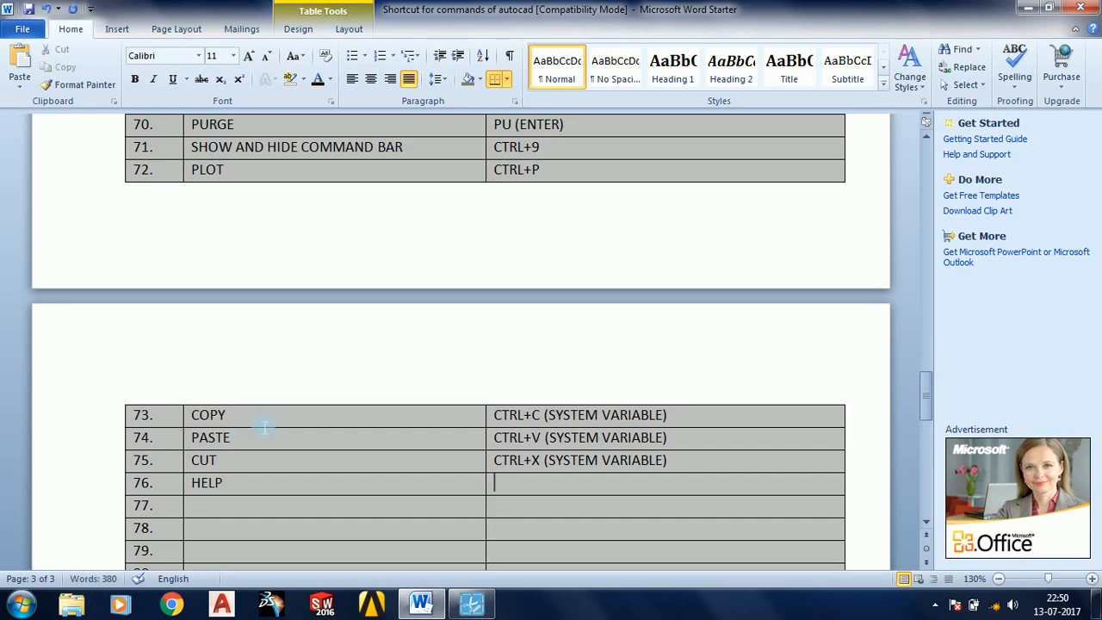
pyautogui.write('F1')
# Fill row 77 of the table with the command name COMMAND WINDOW OPEN and the shortcut F2.
pyautogui.press('Tab')
pyautogui.press('Tab')
pyautogui.write('COMMA')
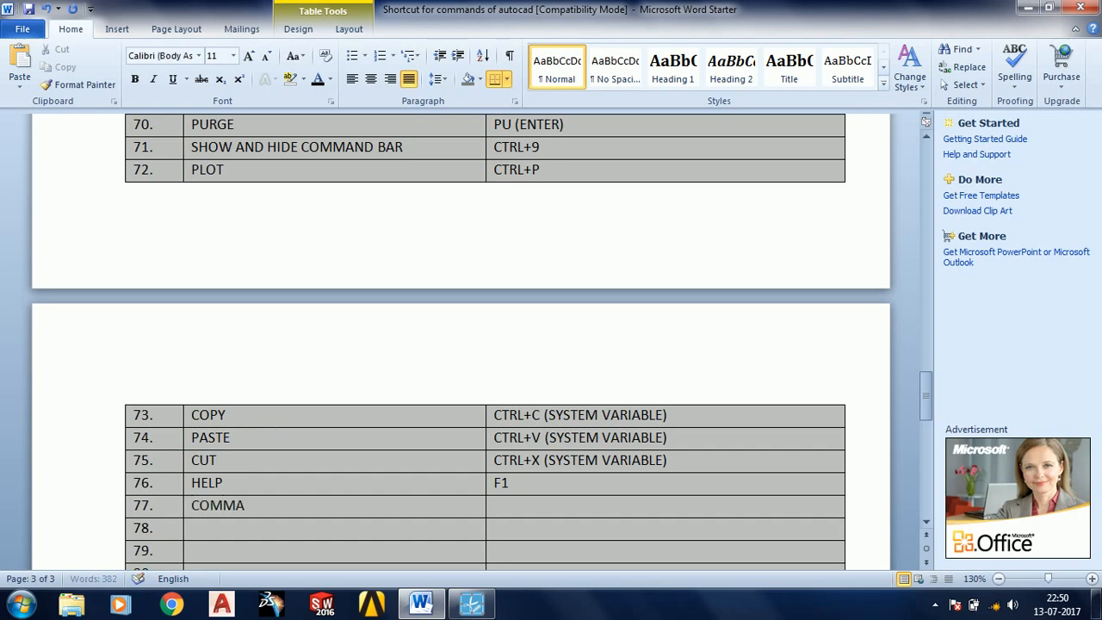
pyautogui.write('ND WINDO')
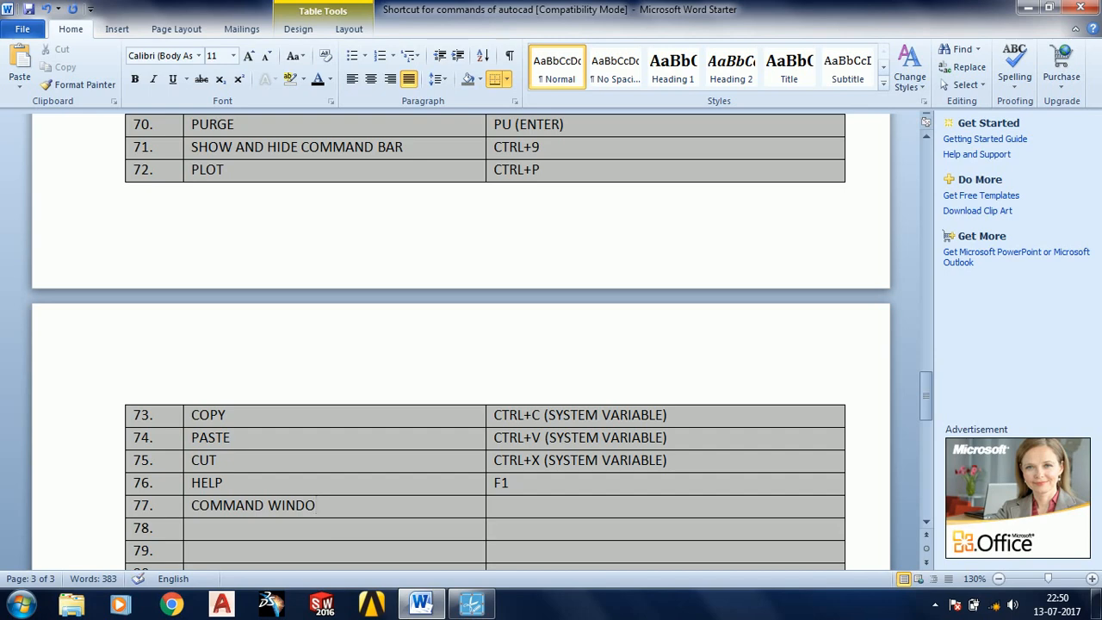
pyautogui.write('W OPEN')
pyautogui.press('Tab')
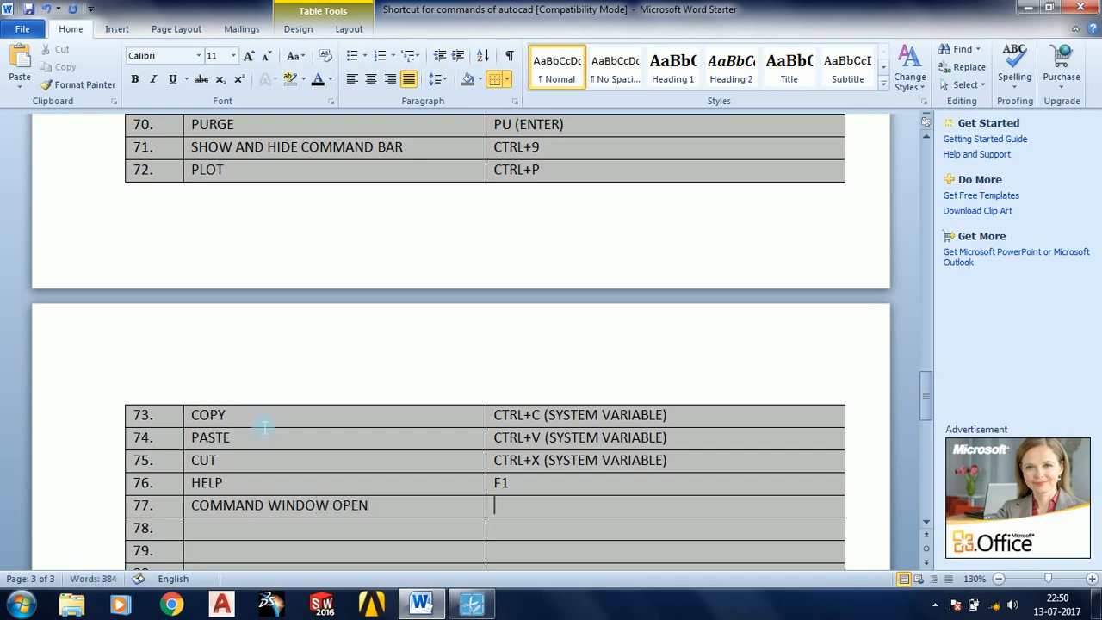
pyautogui.write('F2')
# Fill row 78 of the table with the command name 2D OBJECT SNAP and the shortcut F3.
pyautogui.press('Down')
pyautogui.hotkey('shift', 'Tab')
pyautogui.write('2D ')
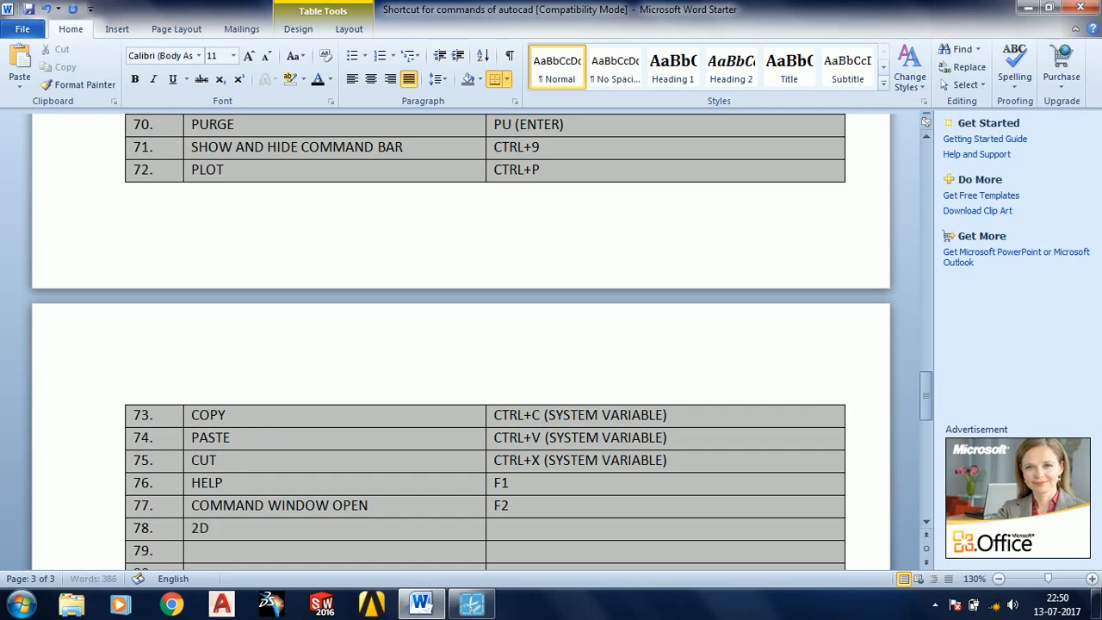
pyautogui.write('OBJECT')
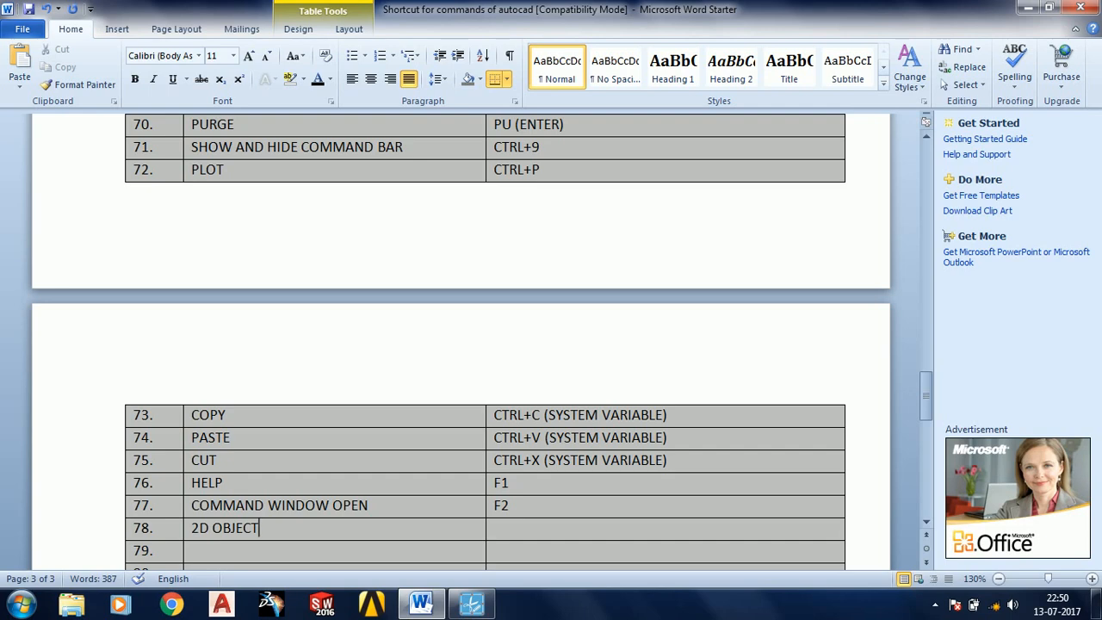
pyautogui.write(' SNAP')
pyautogui.press('Tab')
pyautogui.write('F3')
# Fill row 79 of the table with the command name 3D OBJECT SNAP and the shortcut F4.
pyautogui.press('Down')
pyautogui.press('Left')
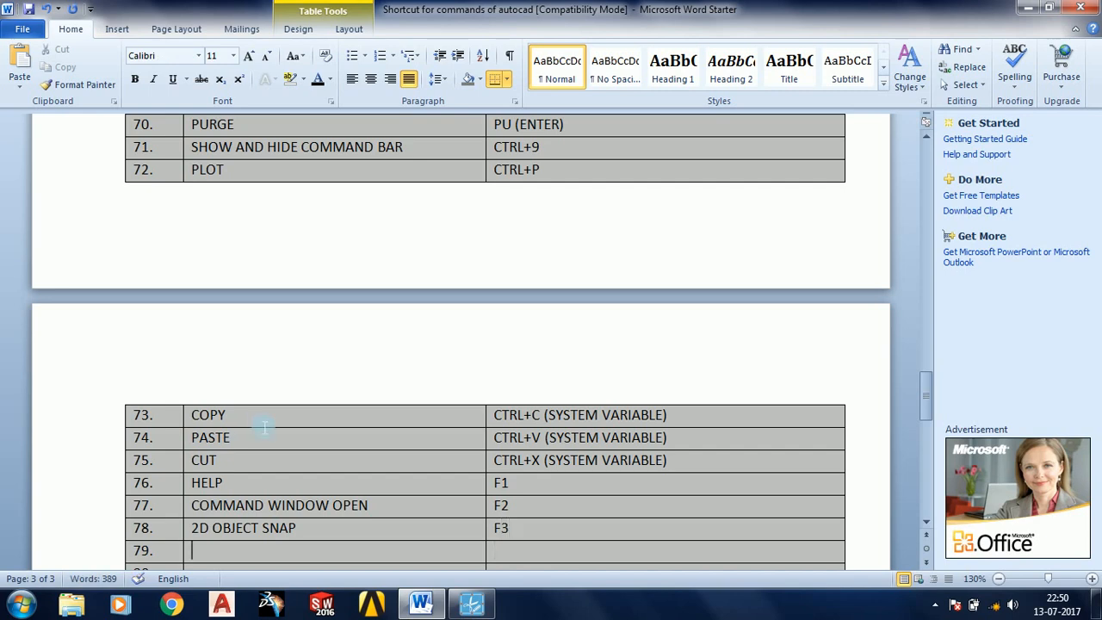
pyautogui.write('D OBJECT SNAP')
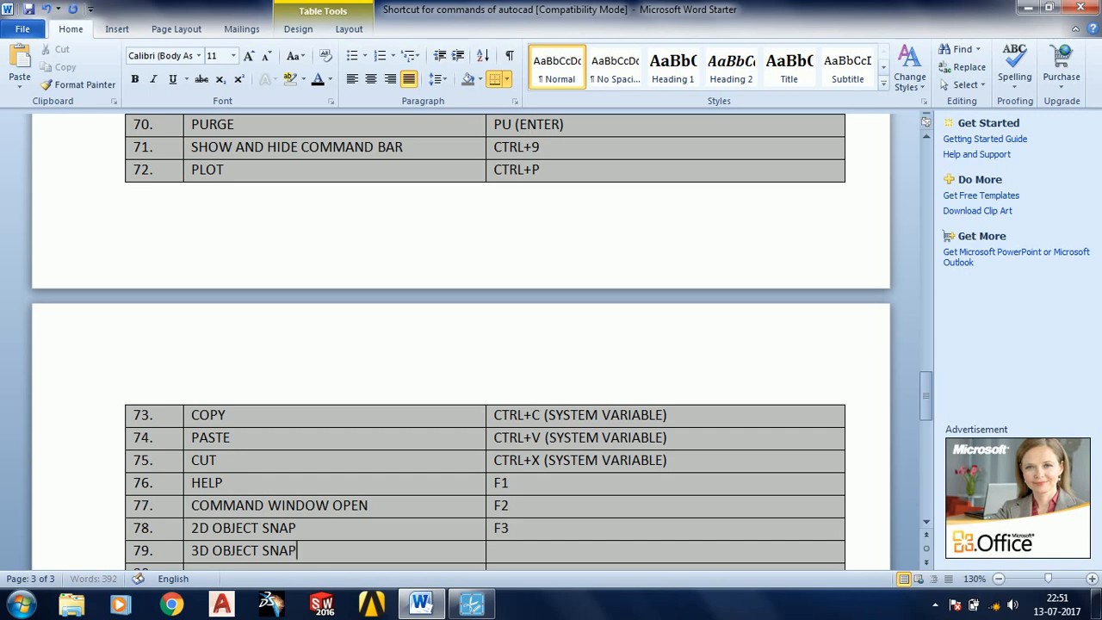
pyautogui.press('Tab')
pyautogui.write('F4')
# Fill row 80 of the table with the command name ISOPLANE CHANGE and the shortcut F5.
pyautogui.press('Tab')
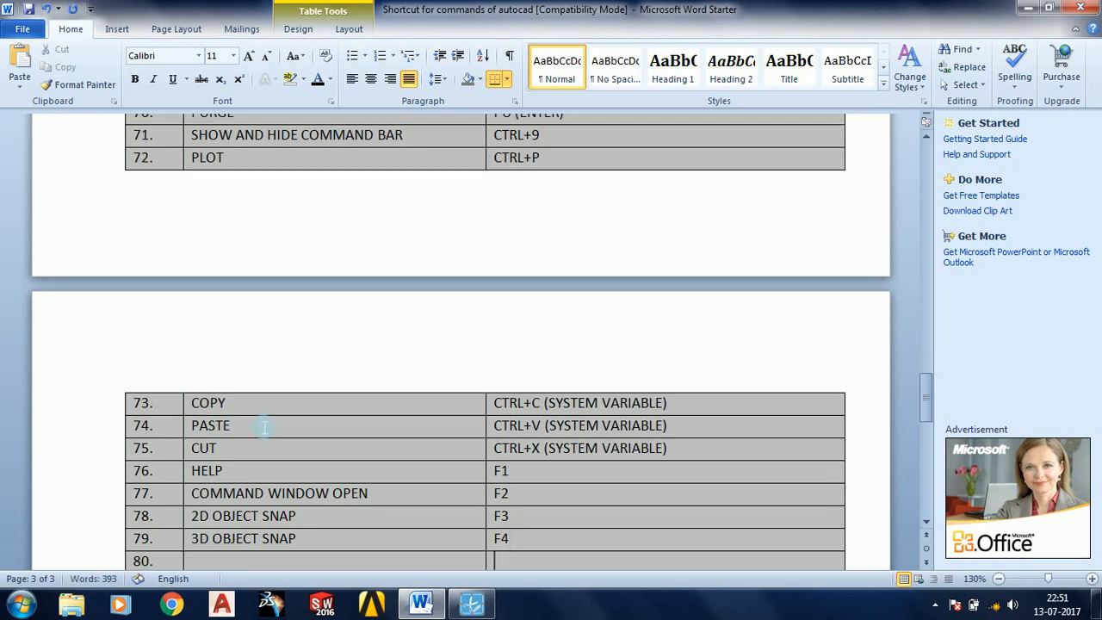
pyautogui.scroll(-4, 392, 462)
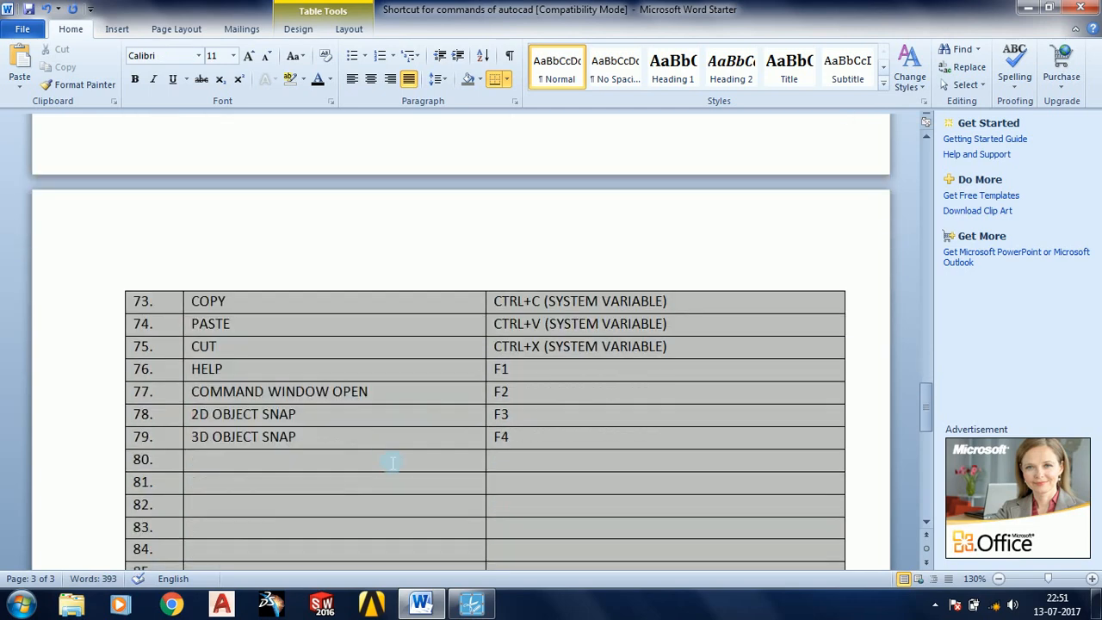
pyautogui.click(243, 363)
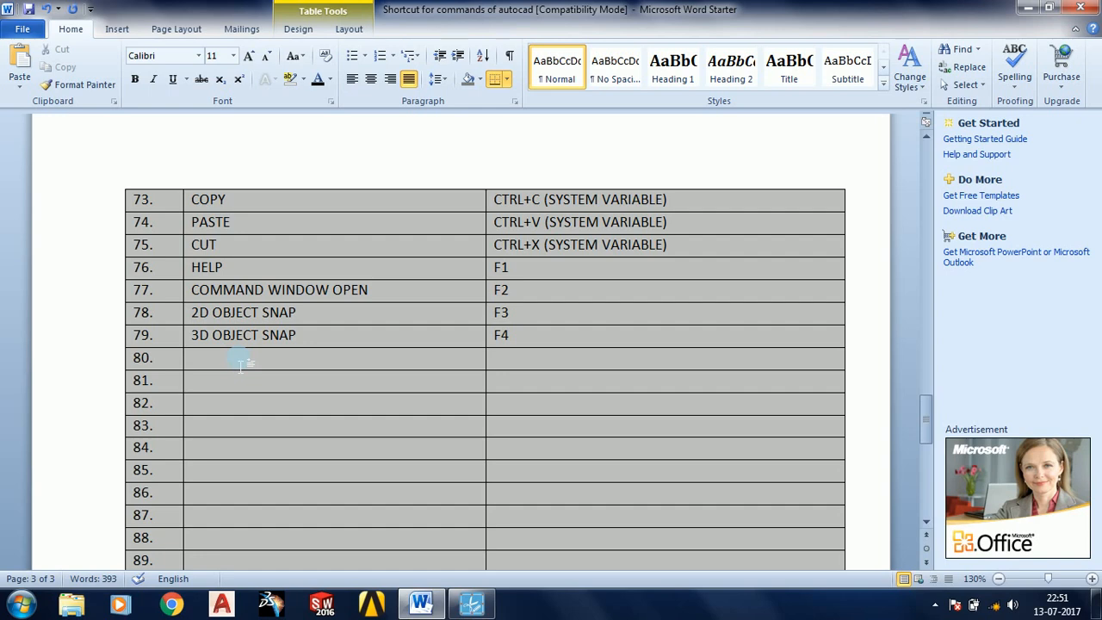
pyautogui.write('ISOPLA')
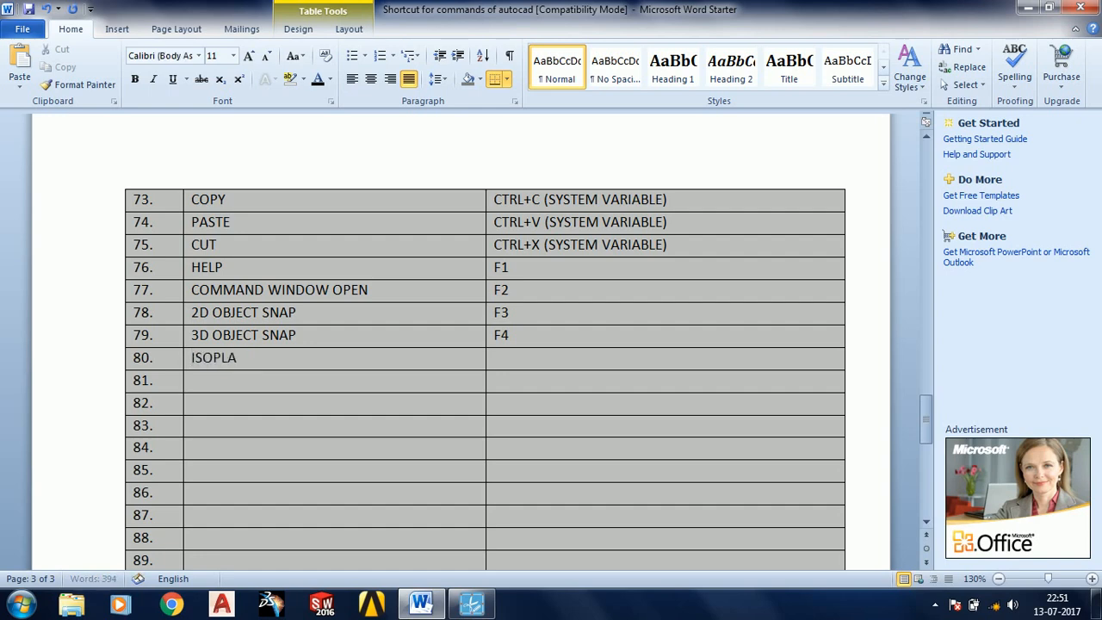
pyautogui.write('NE CHANGE')
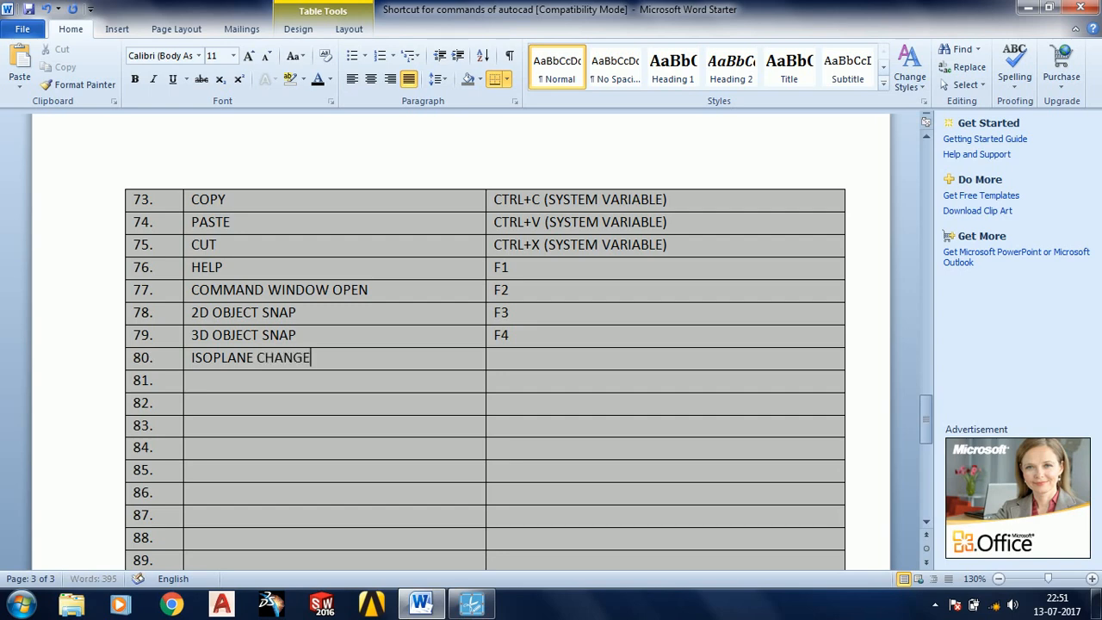
pyautogui.press('Tab')
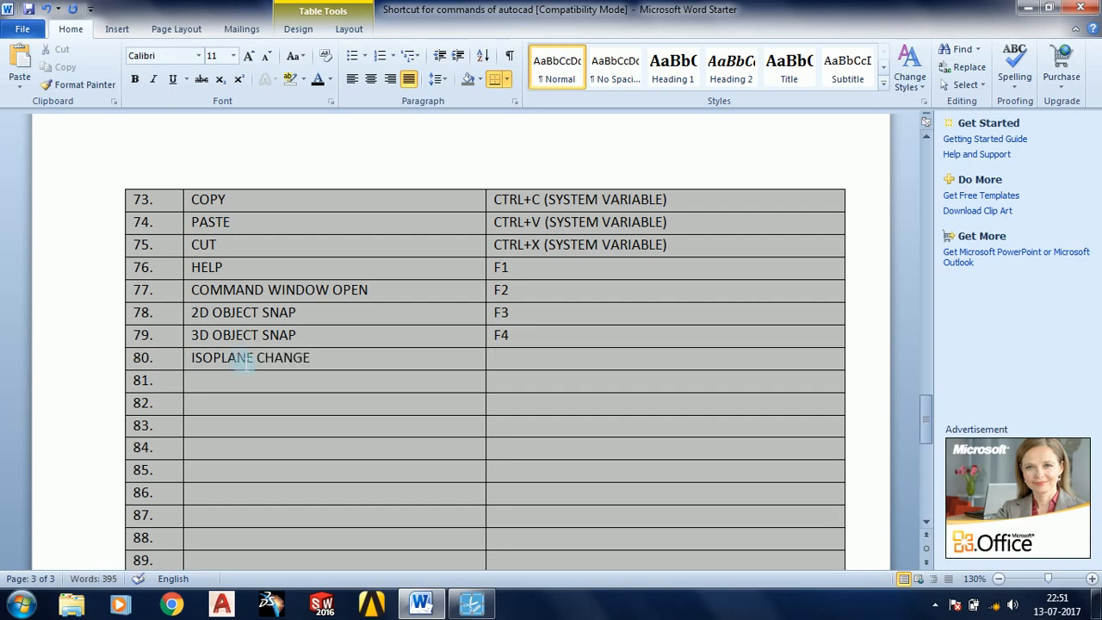
pyautogui.write('F5')
# Fill row 81 of the table with the command name DYNAMIC UCS and the shortcut F6.
pyautogui.press('Down')
pyautogui.press('Left')
pyautogui.write('DY')
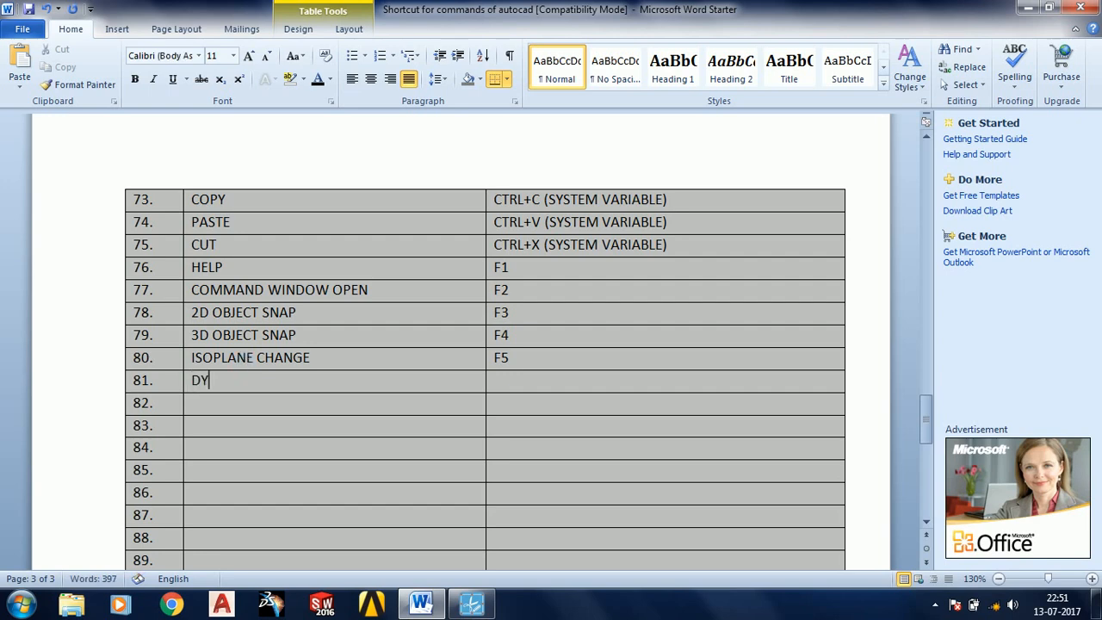
pyautogui.write('NAMIC')
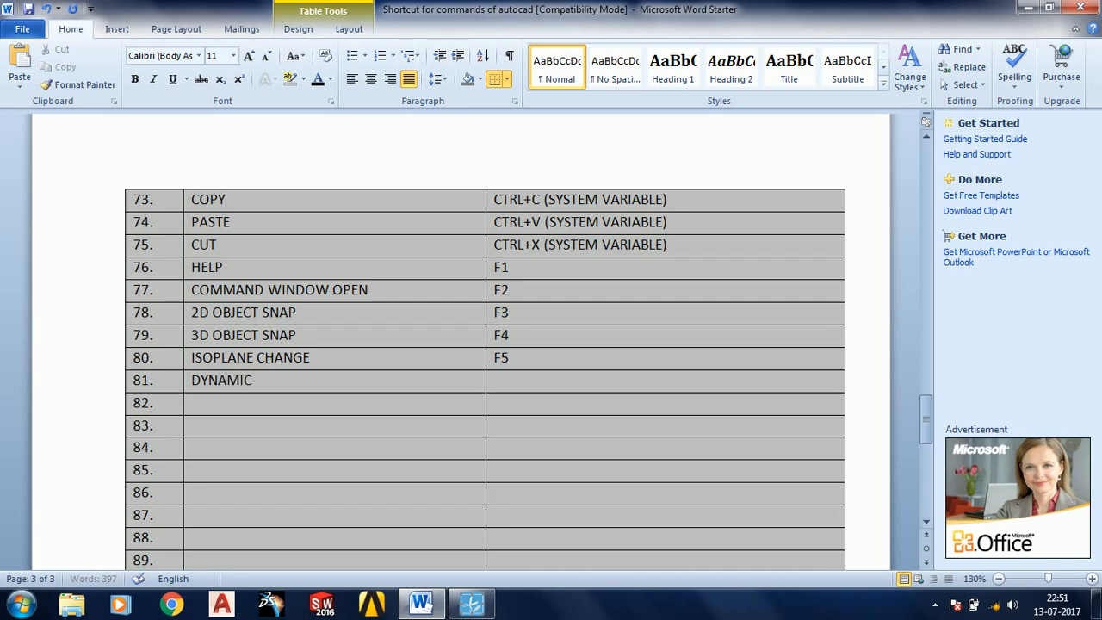
pyautogui.write(' UCS')
pyautogui.press('Tab')
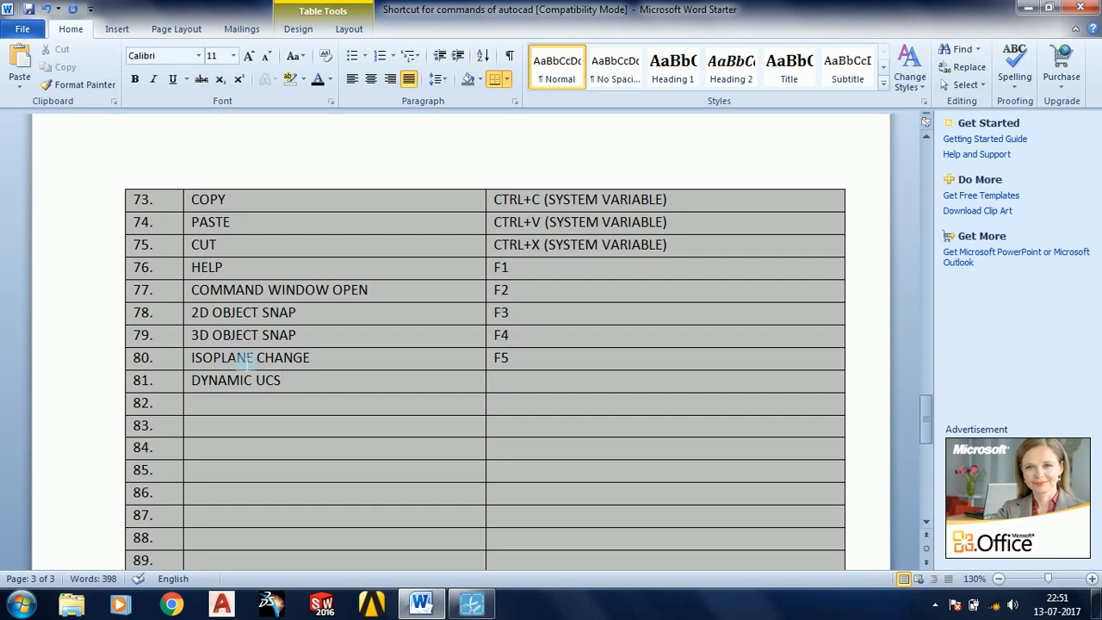
pyautogui.write('F6')
# Enter the command name GRID MODE ON/OFF in row 82, with a space between MODE and ON/OFF.
pyautogui.press('Down')
pyautogui.press('Left')
pyautogui.write('GRID')
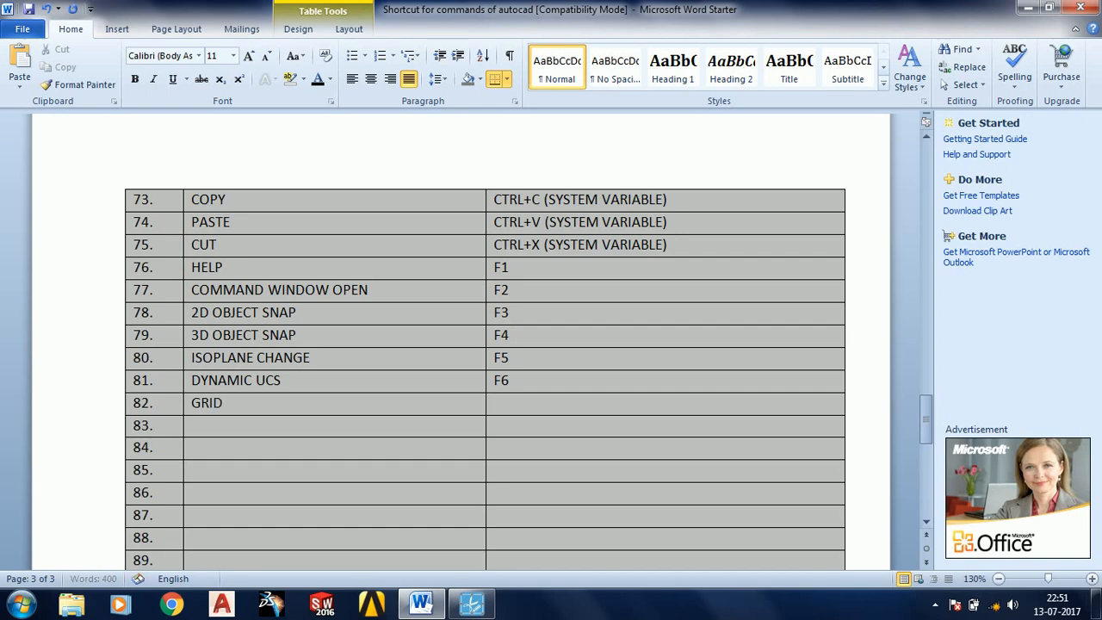
pyautogui.write(' MODEON/OFF')
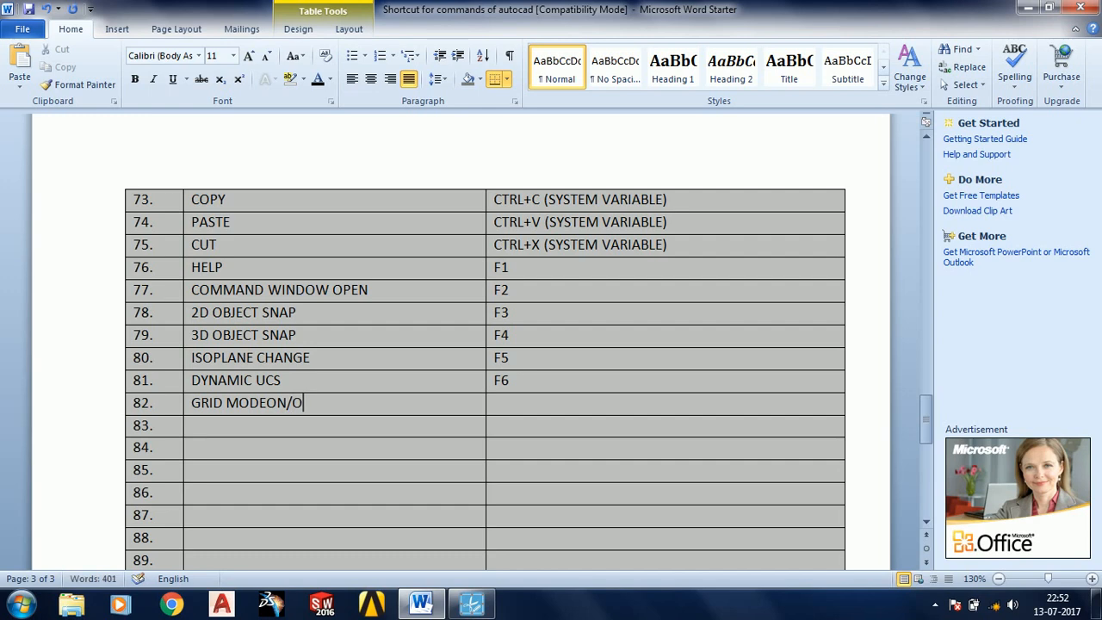
pyautogui.press('Left')
pyautogui.press('Left')
pyautogui.press('Left')
pyautogui.press('Left')
pyautogui.press('Left')
pyautogui.press('Left')
pyautogui.write('F7')
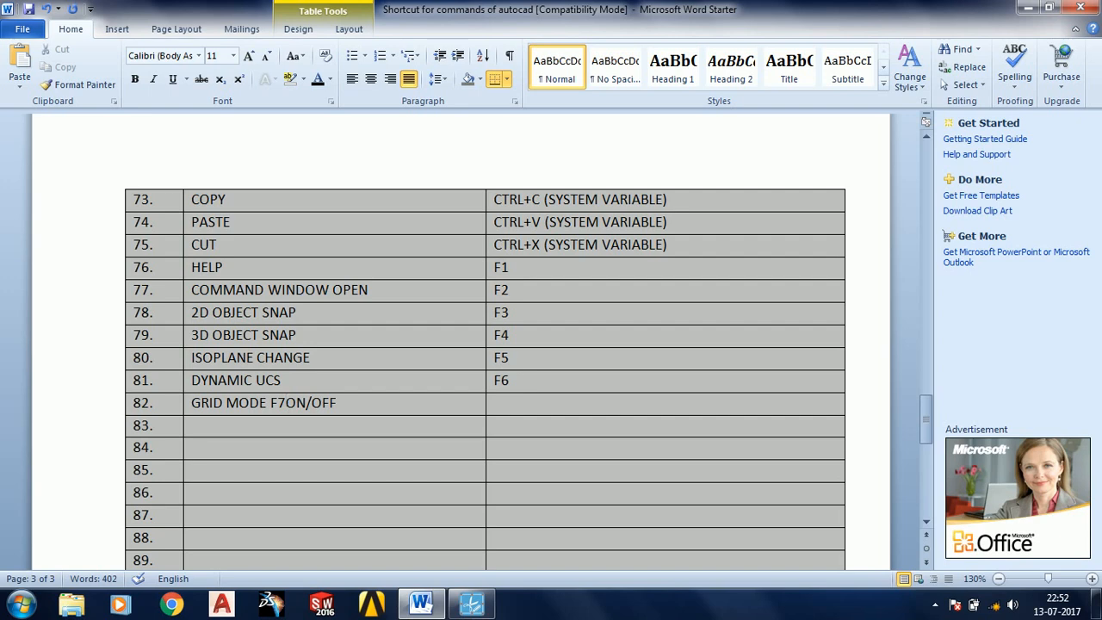
pyautogui.press('BackSpace')
pyautogui.press('BackSpace')
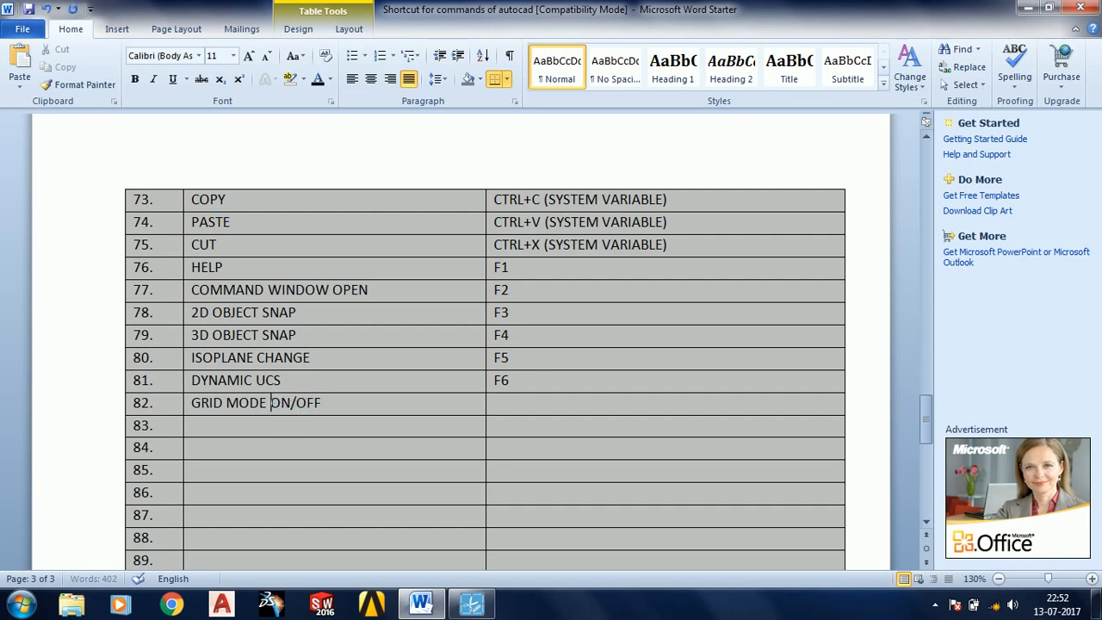
# Enter F7 as the shortcut for GRID MODE ON/OFF in row 82 of the table.
pyautogui.press('Right')
pyautogui.press('Right')
pyautogui.press('Right')
pyautogui.press('Right')
pyautogui.press('Right')
pyautogui.press('Right')
pyautogui.press('Right')
pyautogui.write('F7')
# Fill row 83 of the table with the command name ORTHO MODE ON/OFF and the shortcut F8.
pyautogui.click(290, 419)
pyautogui.write('OTH')
pyautogui.press('BackSpace')
pyautogui.press('BackSpace')
pyautogui.write('RTHO MODE ON/')
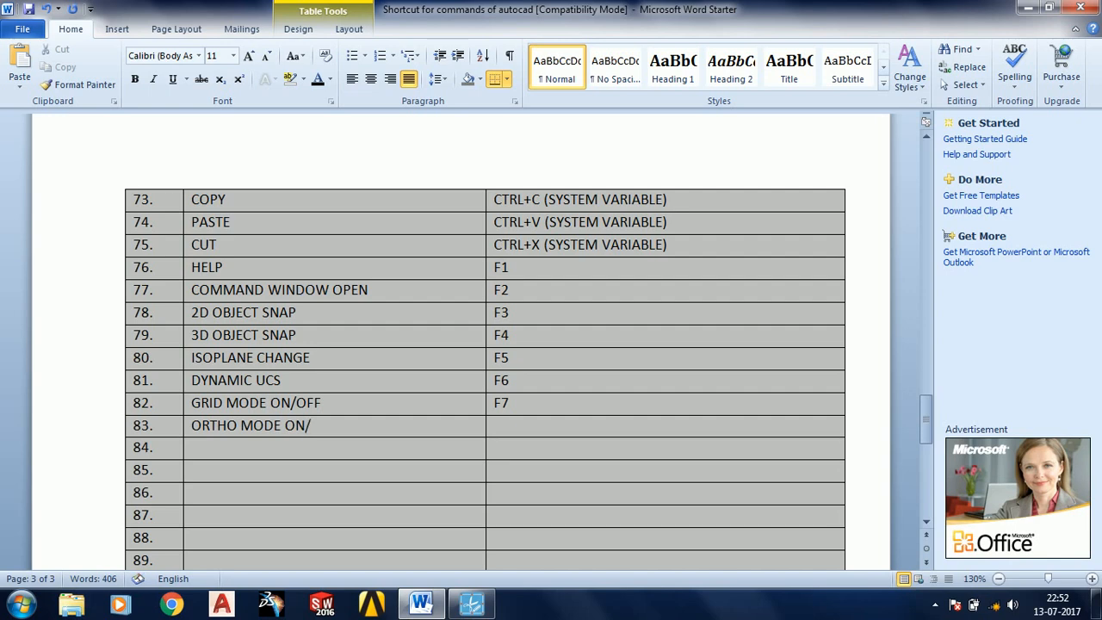
pyautogui.write('OFF')
pyautogui.press('Tab')
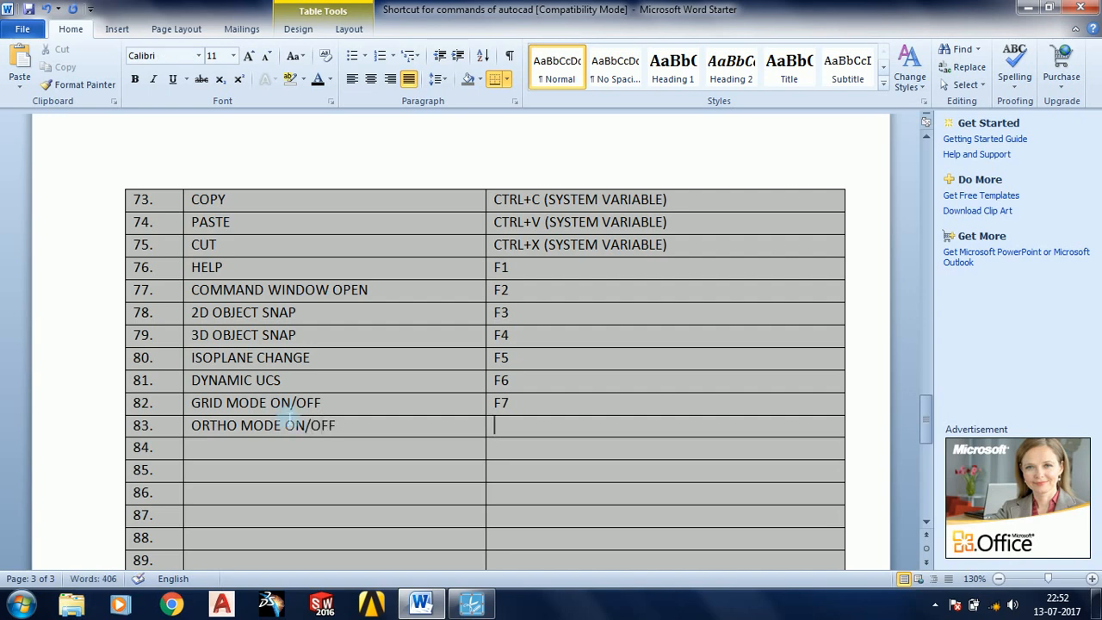
pyautogui.write('F8')
# Fill row 84 of the table with the command name SNAP MODE ON/OFF and the shortcut F9.
pyautogui.press('Down')
pyautogui.hotkey('shift', 'Tab')
pyautogui.write('SNAP')
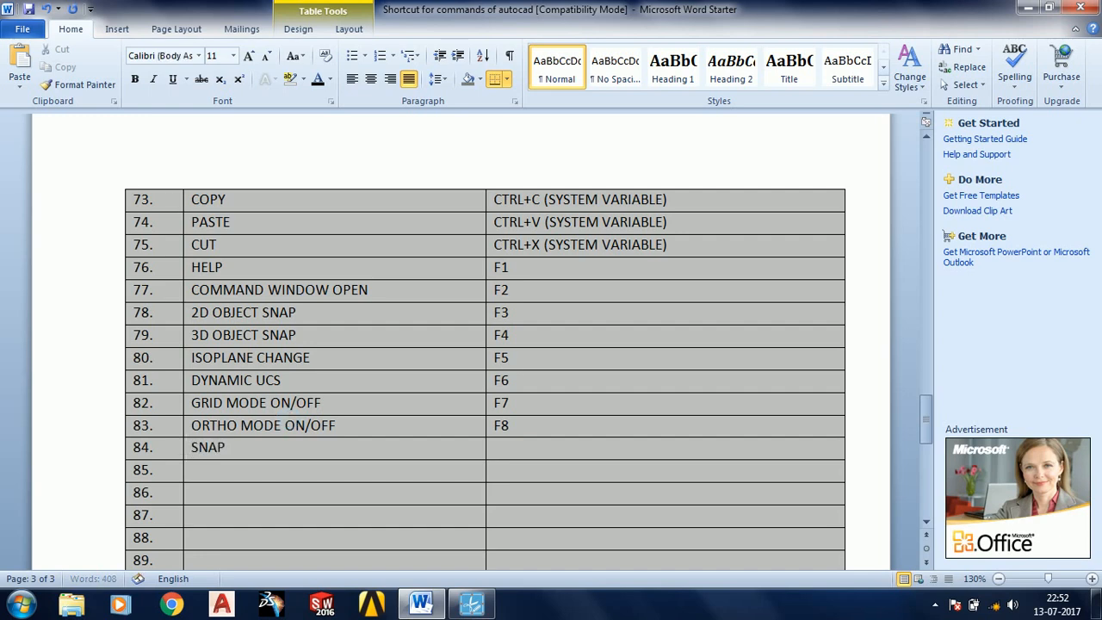
pyautogui.write(' MODE O')
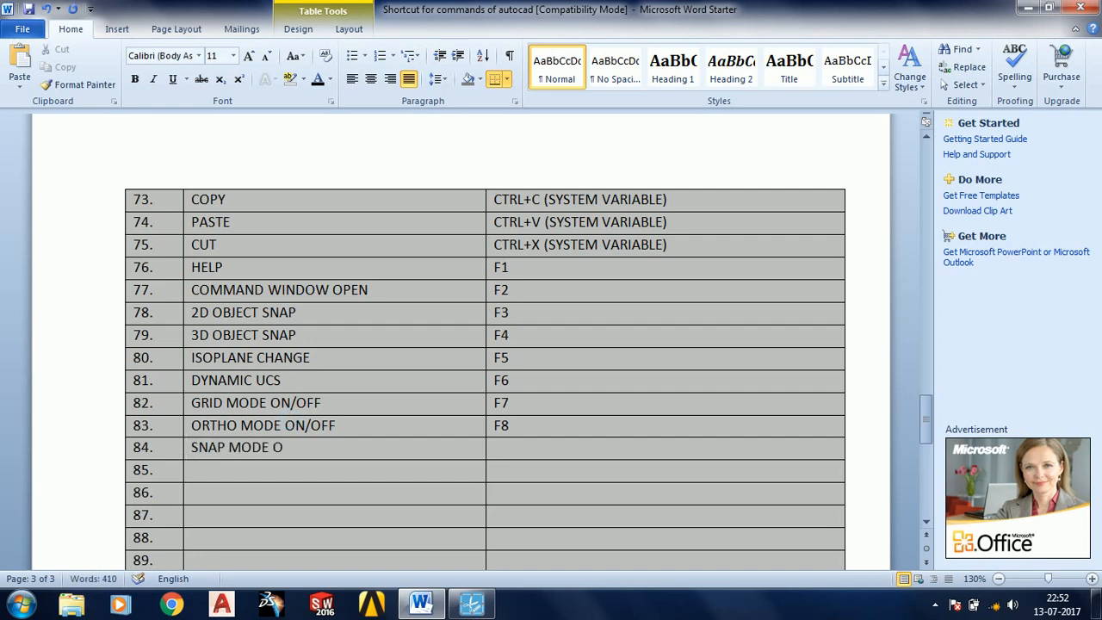
pyautogui.write('N/OFF')
pyautogui.press('Tab')
pyautogui.write('F9')
# Fill row 85 of the table with the command name POLAR TRACKING ON/OFF and the shortcut F10.
pyautogui.press('Down')
pyautogui.write('POLO')
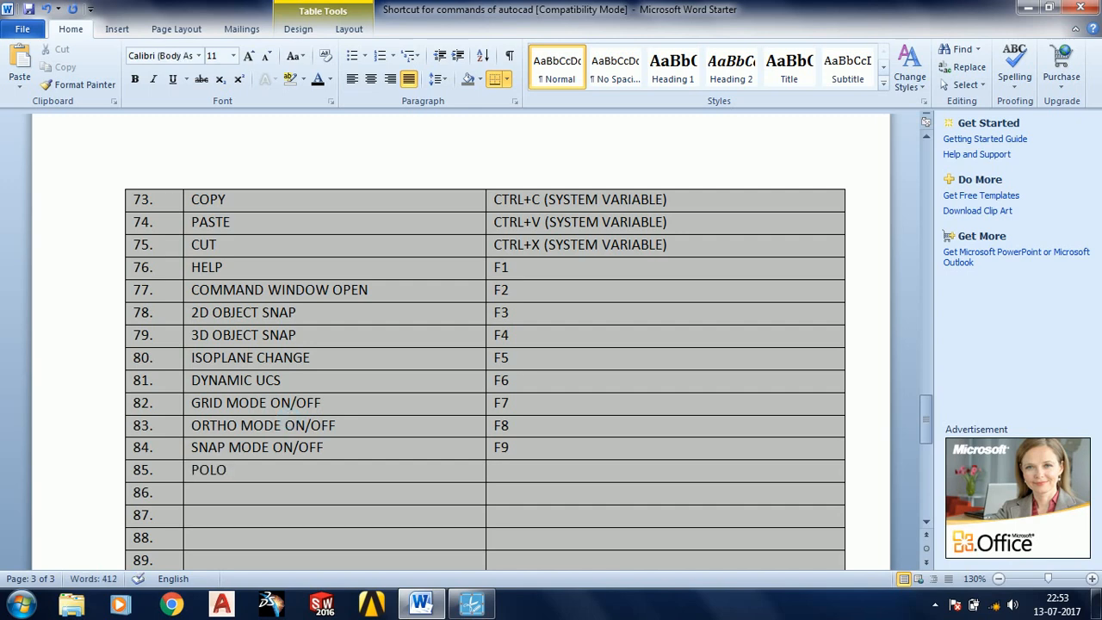
pyautogui.press('BackSpace')
pyautogui.write('AR TRC')
pyautogui.press('BackSpace')
pyautogui.write('ACKIN')
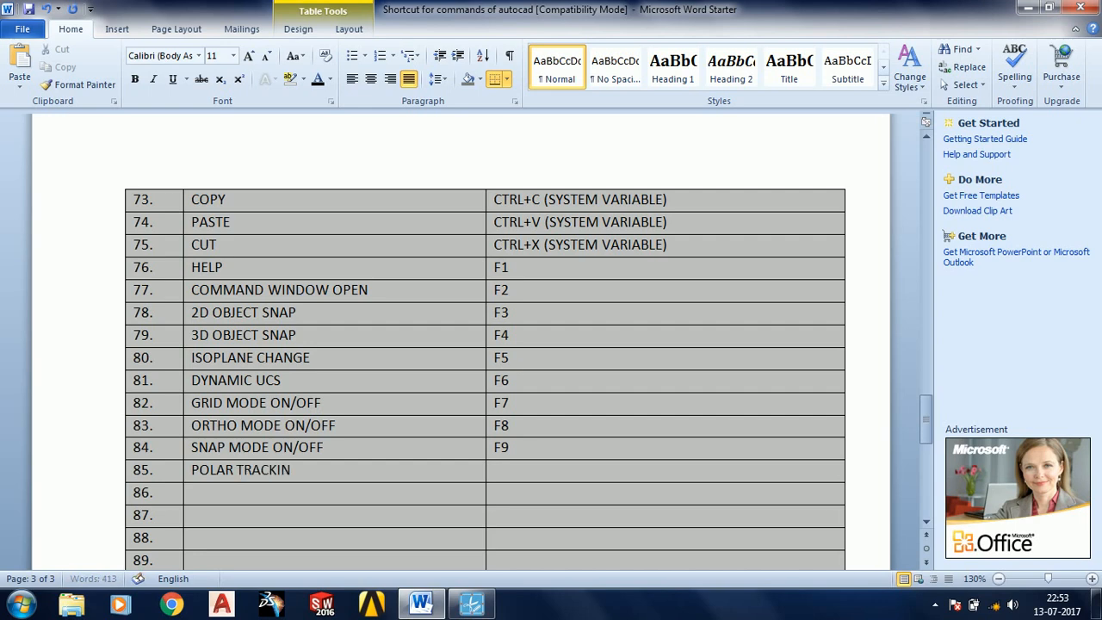
pyautogui.write('G ON/O')
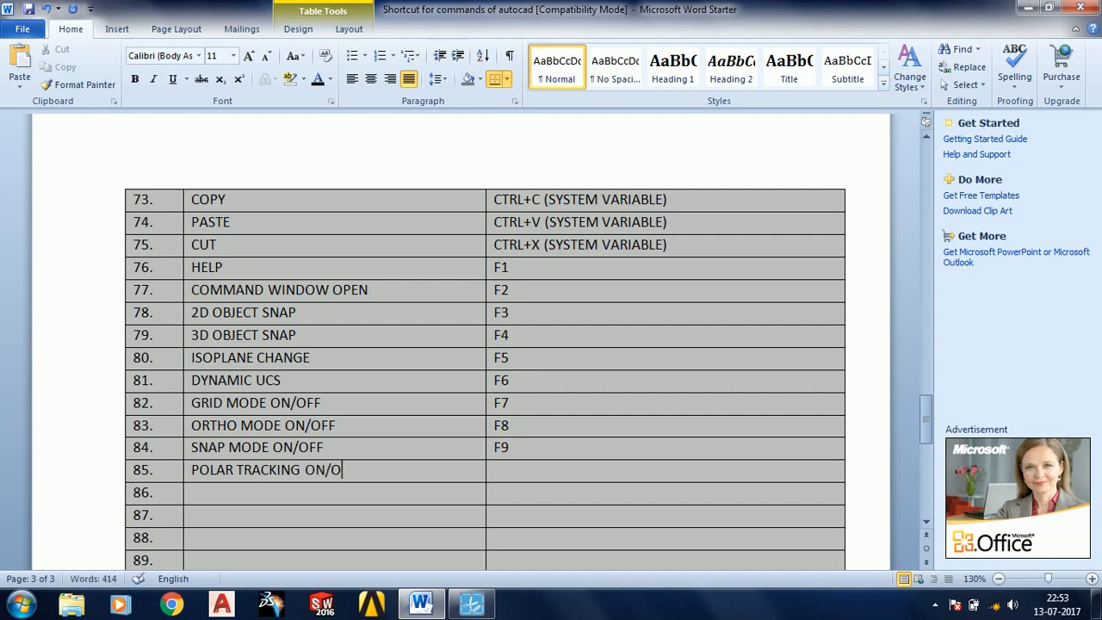
pyautogui.write('FF')
pyautogui.press('Tab')
pyautogui.write('F10')
# Fill row 86 of the table with the command name OBJECT SNAP TRACKING ON/OFF and the shortcut F11.
pyautogui.press('Down')
pyautogui.press('Left')
pyautogui.write('OBJECT S')
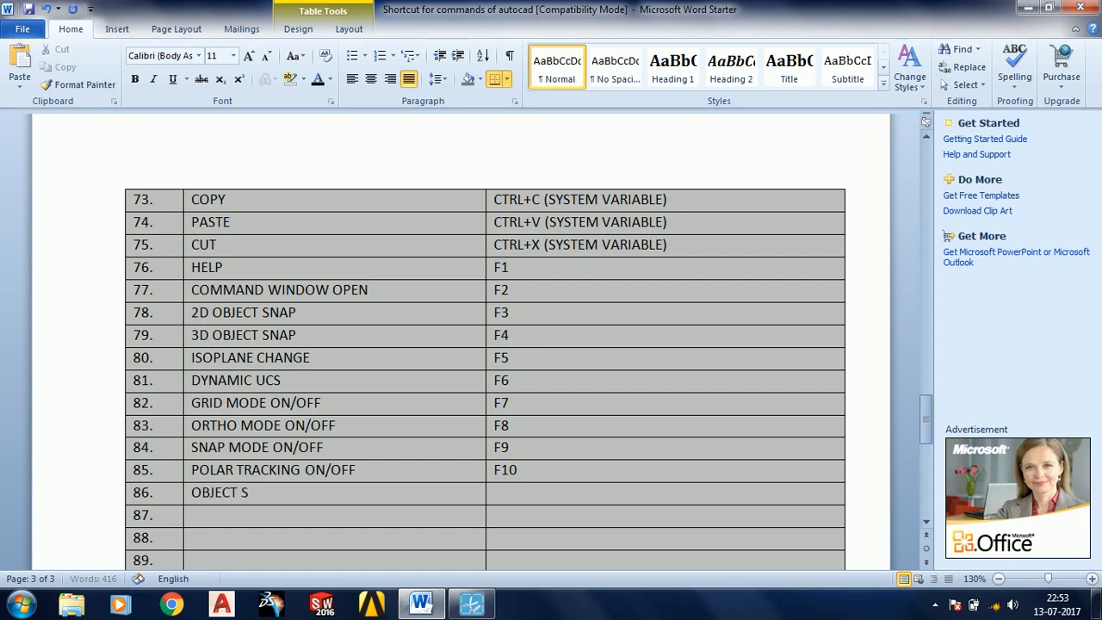
pyautogui.write('NAP TRACKING ON')
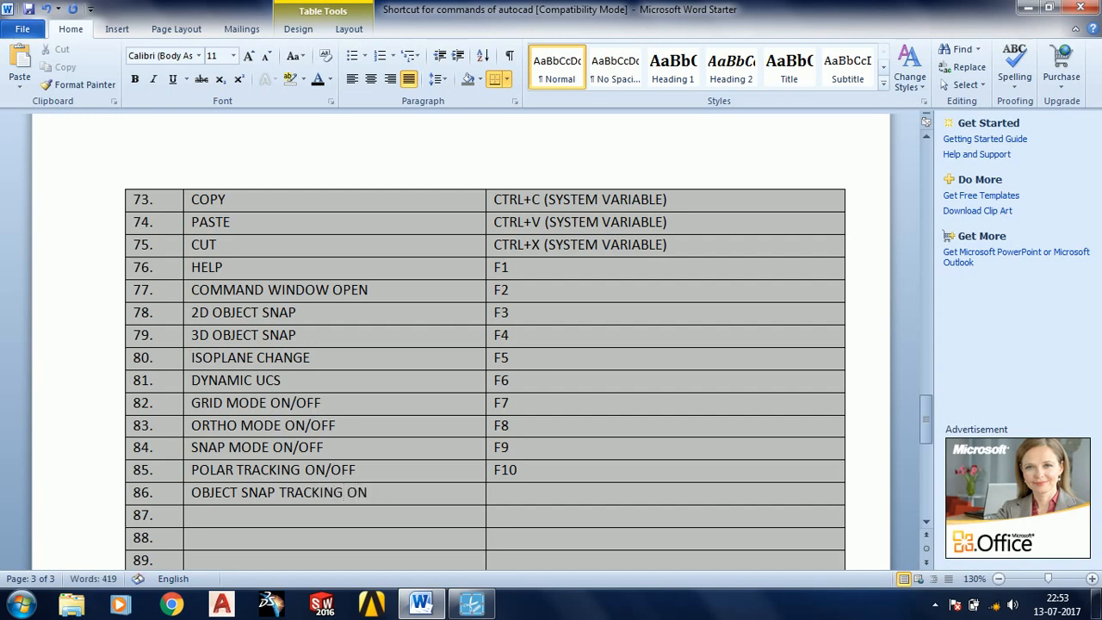
pyautogui.write('/OFF')
pyautogui.press('Tab')
pyautogui.write('F11')
# Fill row 87 of the table with the command name DYNAMIC INPUT and the shortcut F12.
pyautogui.press('Tab')
pyautogui.press('Tab')
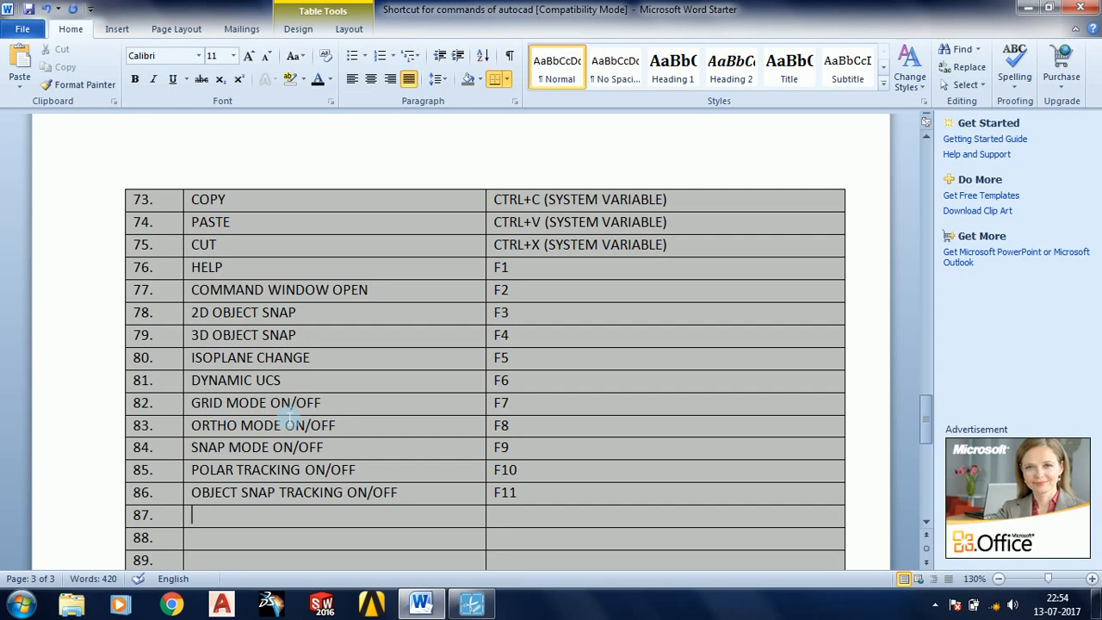
pyautogui.write('DYNA')
pyautogui.write('MIC')
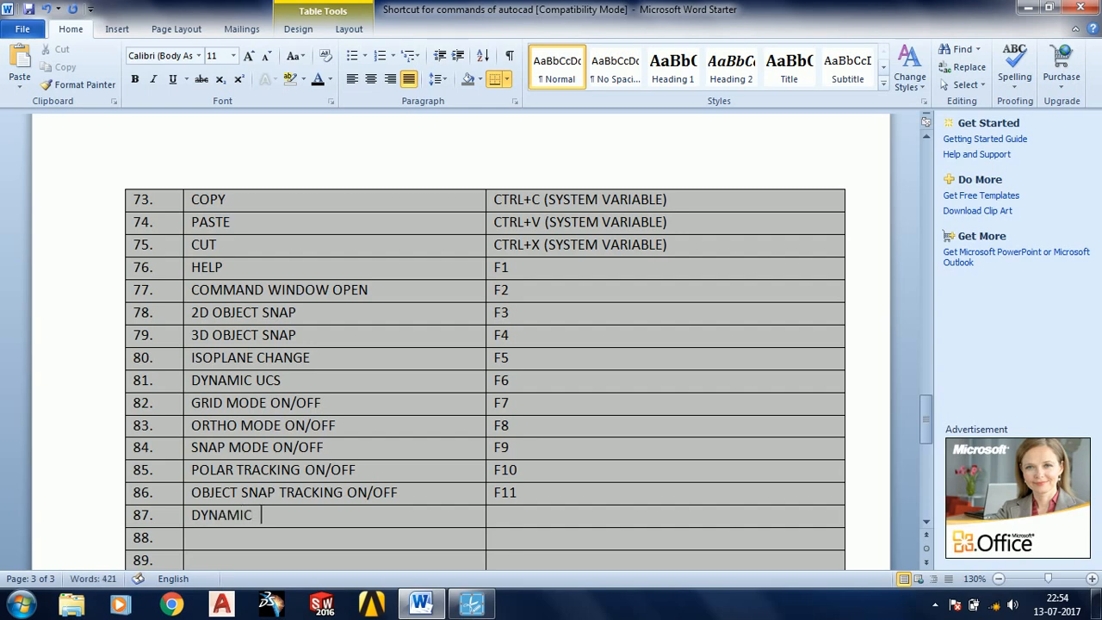
pyautogui.write(' INPUT')
pyautogui.press('Tab')
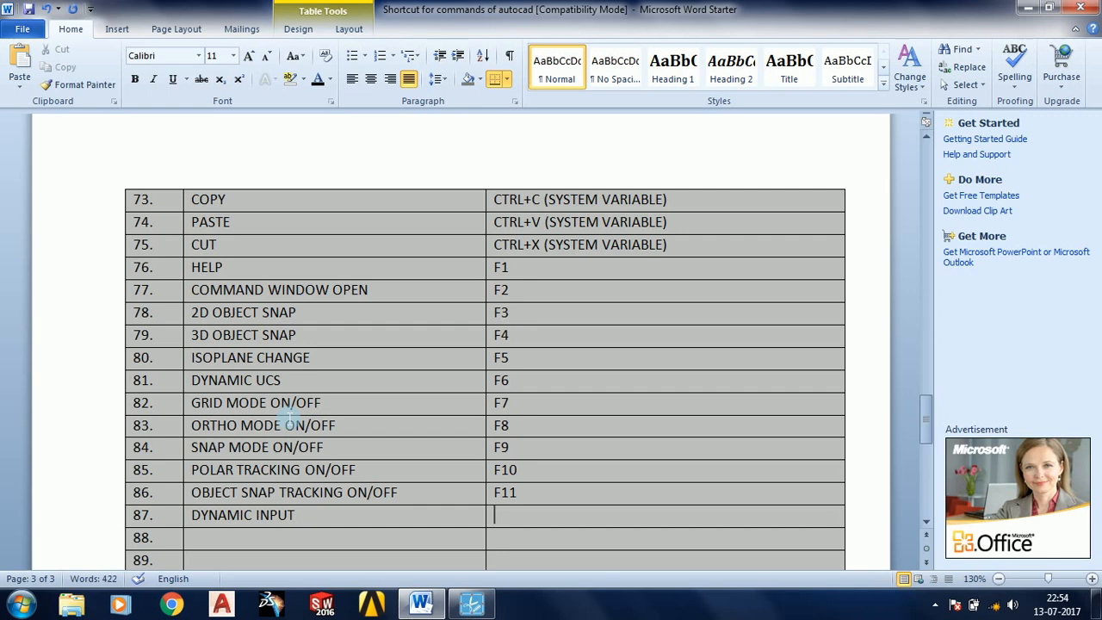
pyautogui.write('F12')
# Fill row 88 of the table with the command name CLEAR SCREEN and the shortcut CTRL+0.
pyautogui.press('Down')
pyautogui.press('Left')
pyautogui.write('CLEA')
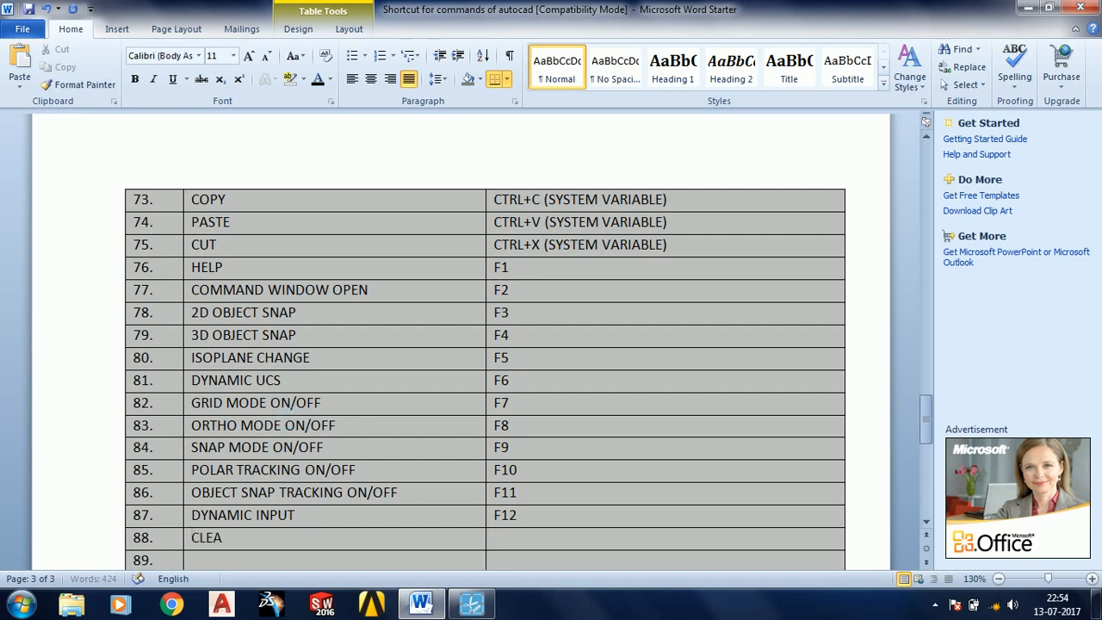
pyautogui.write('R SCREEN')
pyautogui.press('Tab')
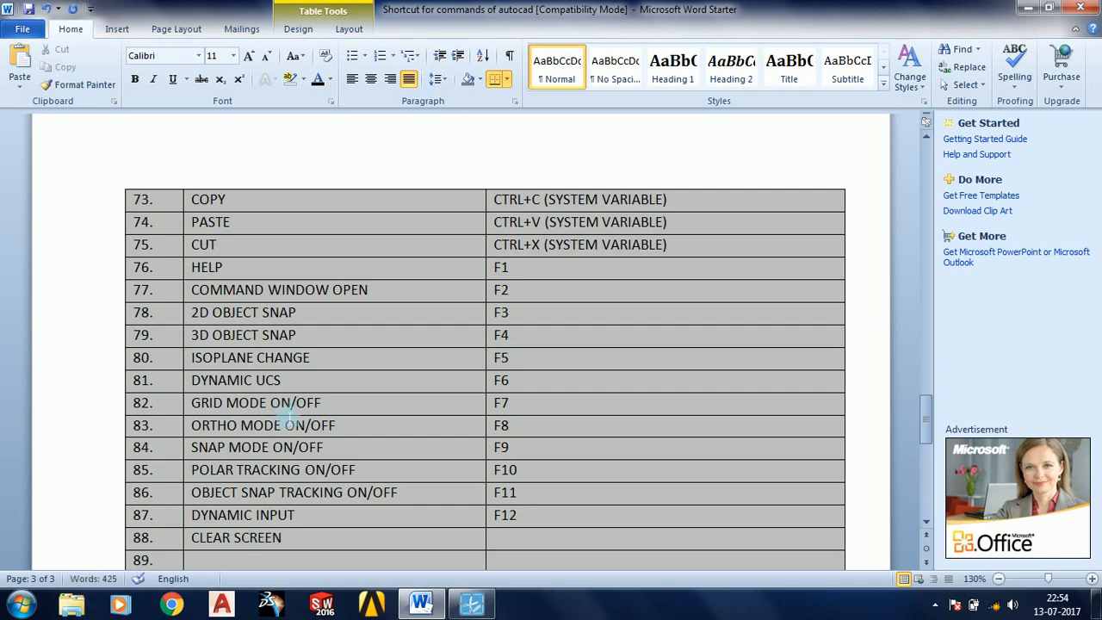
pyautogui.write('CTRL')
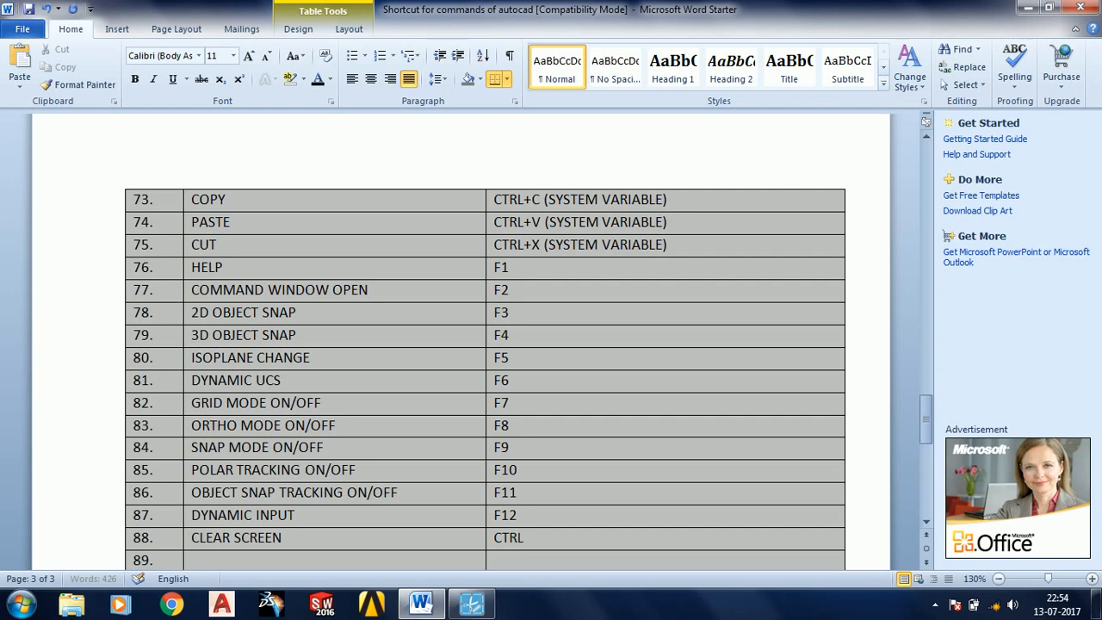
pyautogui.write('+0')
# Fill row 89 of the table with the command name MARCOS DIALOG BOX and the shortcut ALT+F8.
pyautogui.press('Down')
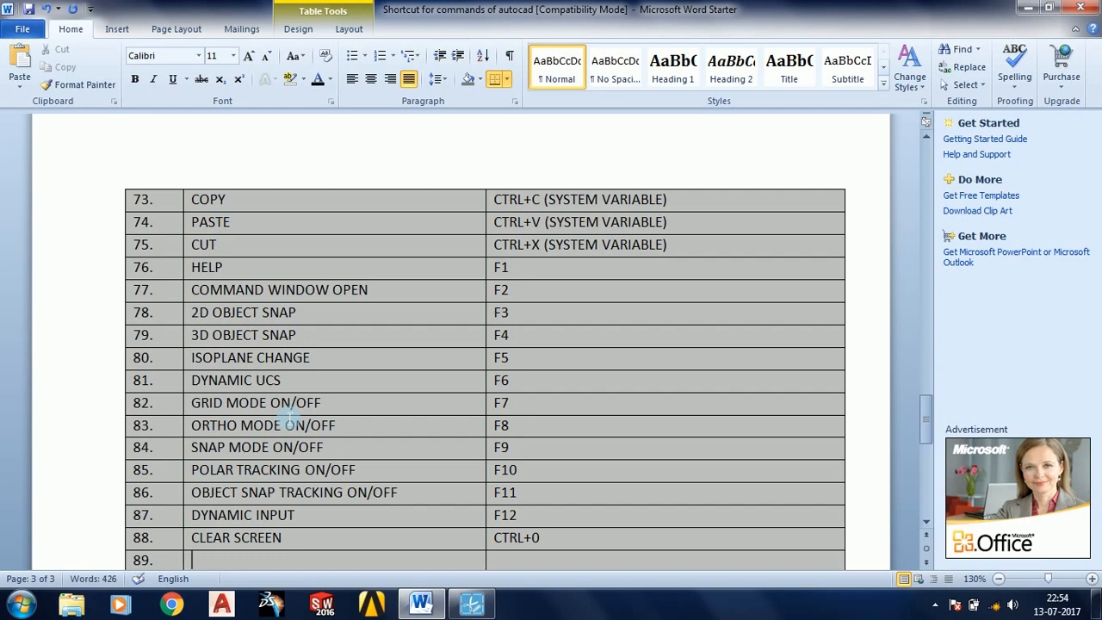
pyautogui.write('MARCOS')
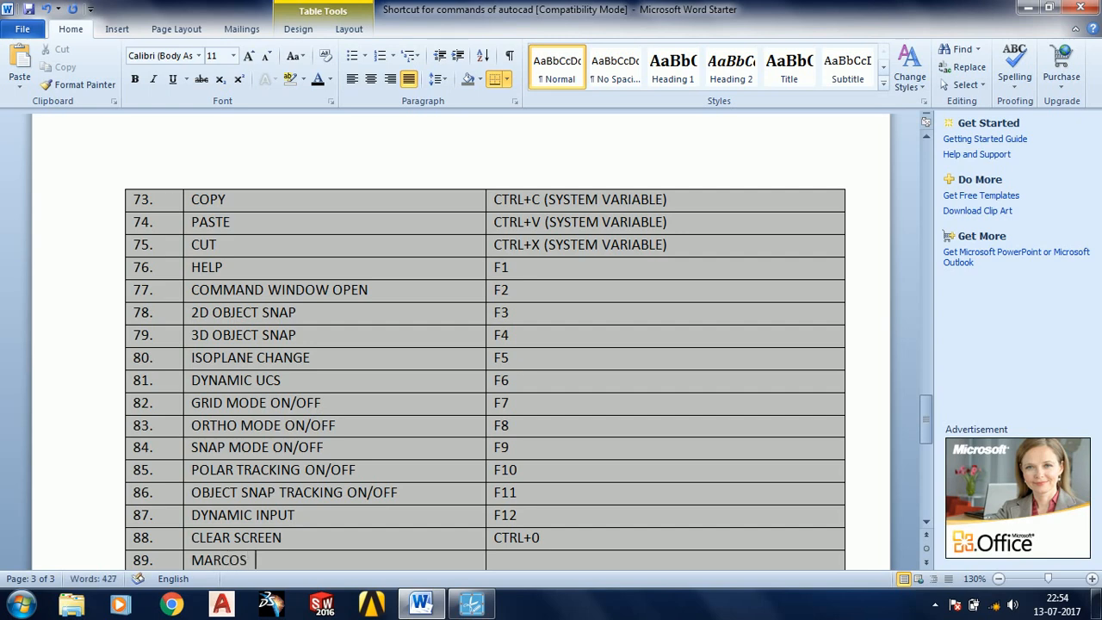
pyautogui.write(' DIALOG')
pyautogui.write('BOX')
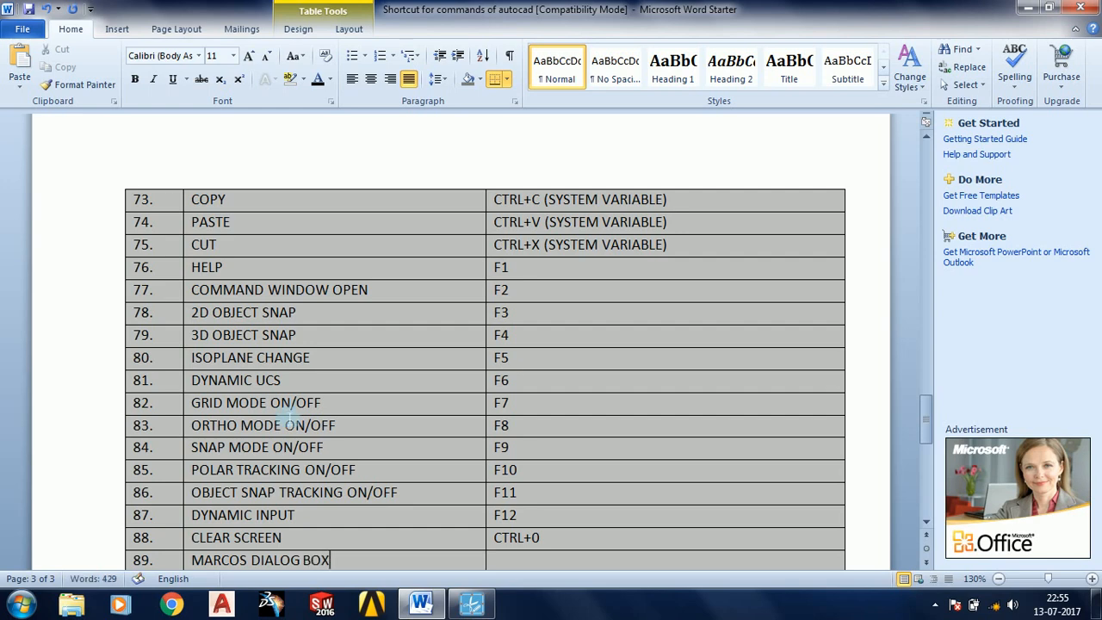
pyautogui.press('Tab')
pyautogui.write('ALT+F8')
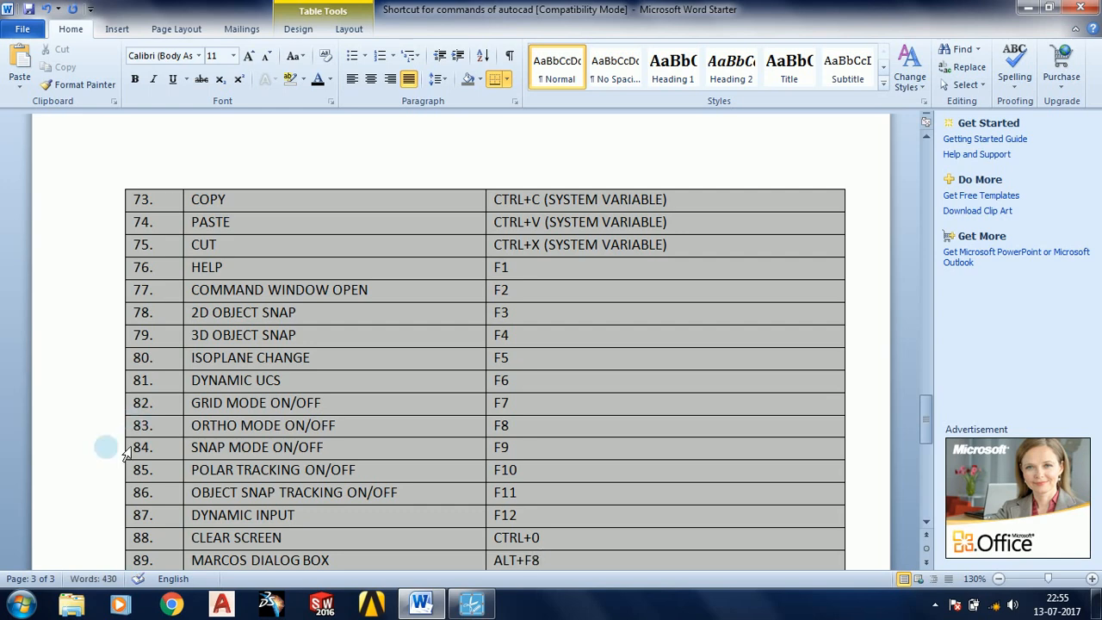
# Fill row 90 of the table with the command name VISUAL BASIC EDITTOR and the shortcut ALT+F11.
pyautogui.scroll(-3, 255, 545)
pyautogui.scroll(-2, 251, 490)
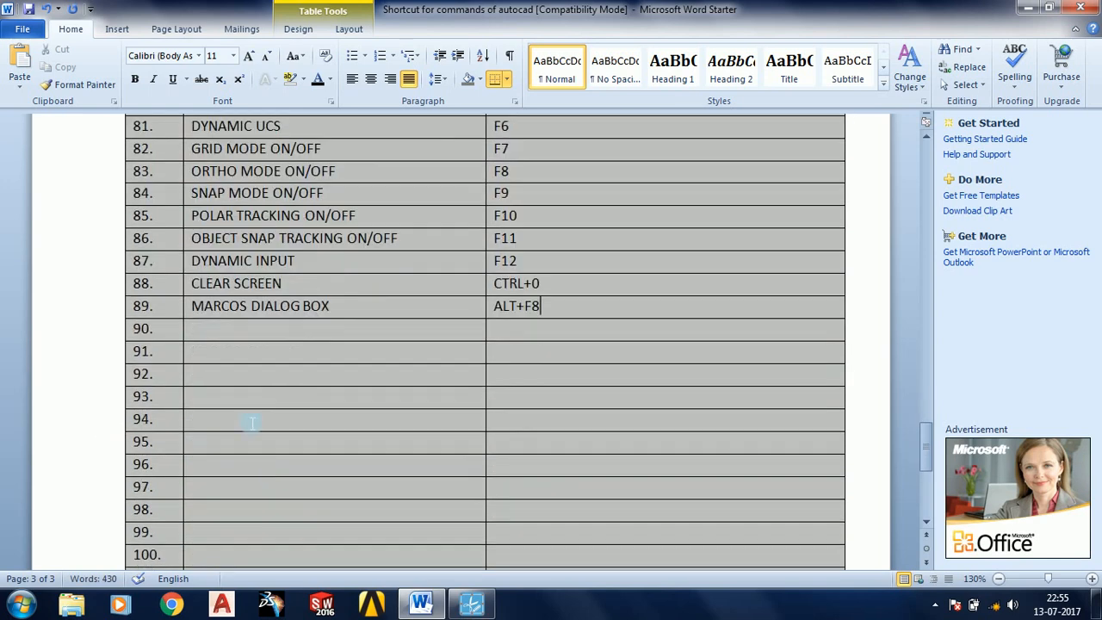
pyautogui.click(225, 331)
pyautogui.write('VISUAL BA')
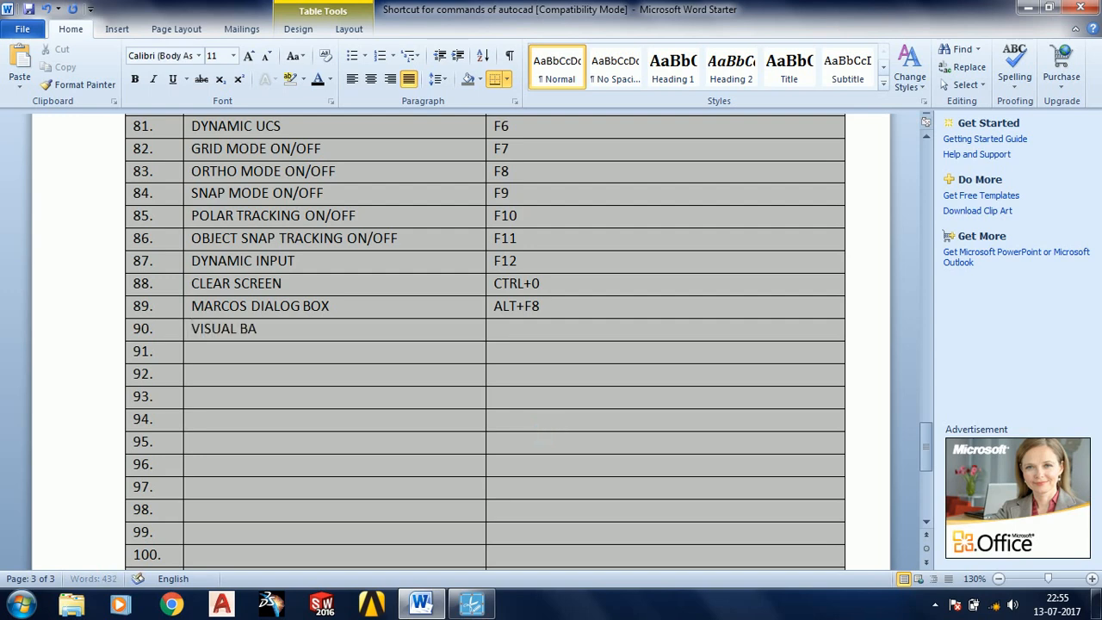
pyautogui.write('SIC EDITTOR')
pyautogui.press('Tab')
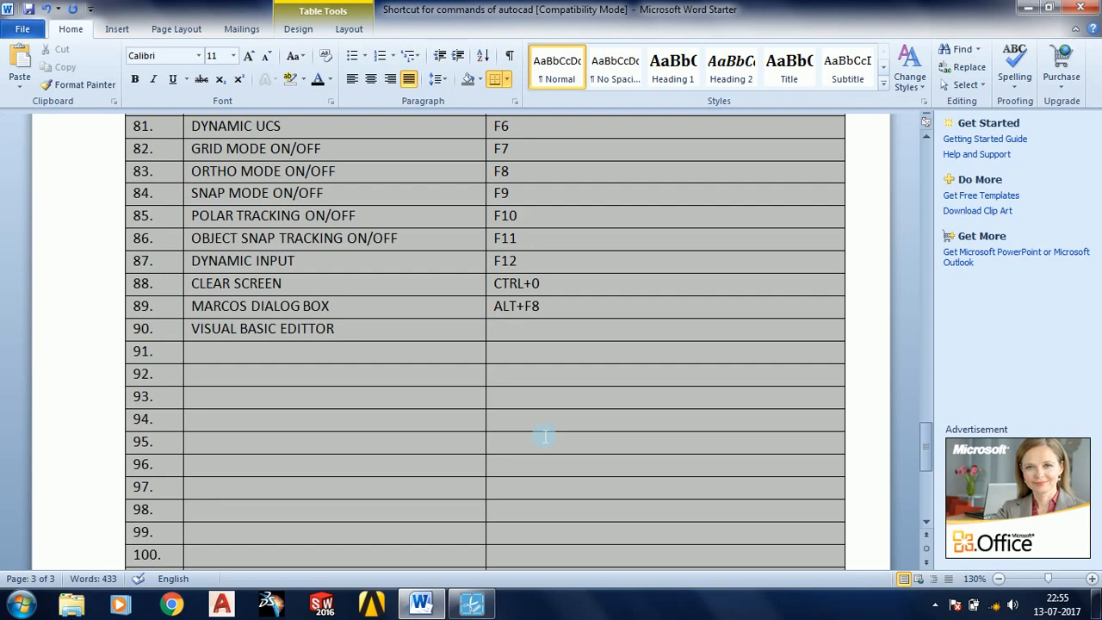
pyautogui.write('ALT')
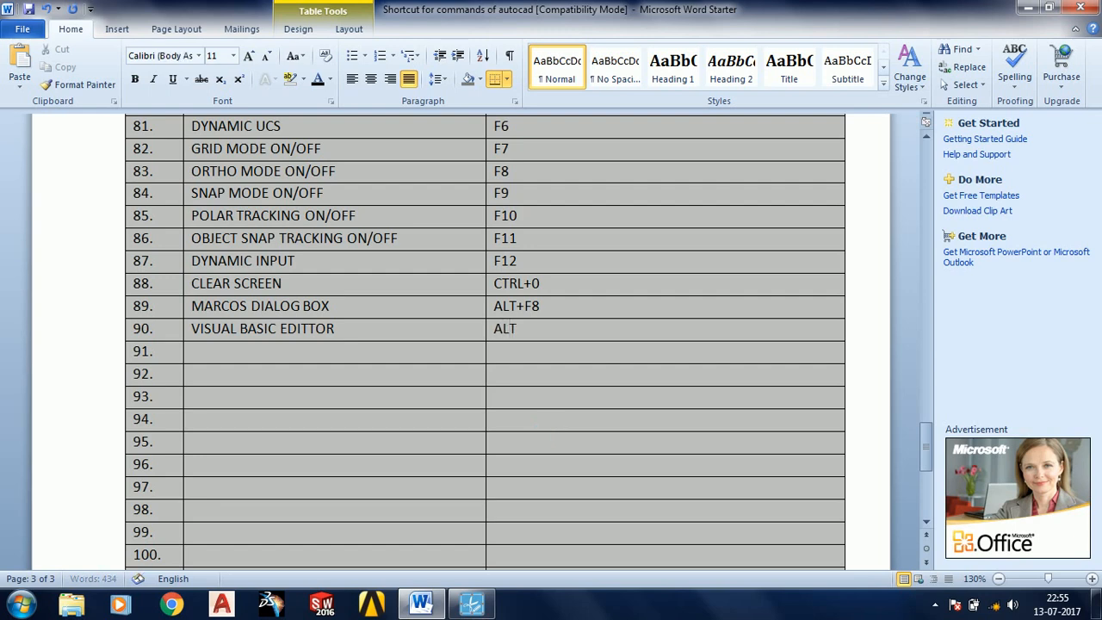
pyautogui.write('+F')
pyautogui.write('11')
pyautogui.write('FIL')
pyautogui.press('BackSpace')
pyautogui.press('BackSpace')
pyautogui.press('BackSpace')
# Fill row 91 of the table with the command name FILTER and the shortcut FI (ENTER).
pyautogui.press('Down')
pyautogui.press('Left')
pyautogui.write('FILTER')
pyautogui.press('Tab')
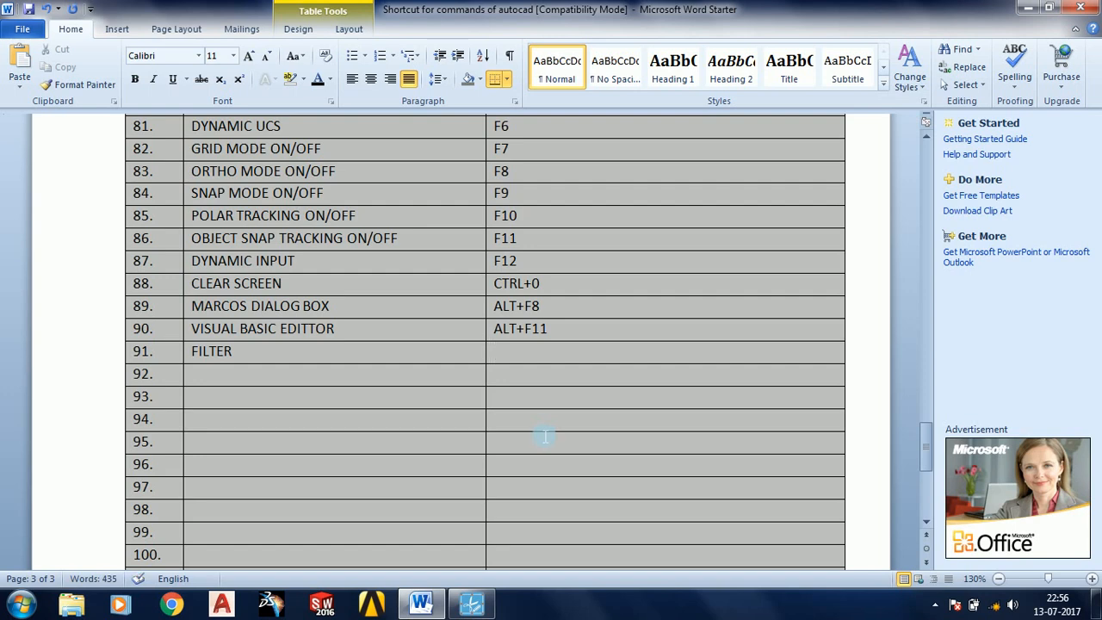
pyautogui.write('FI')
pyautogui.write('(ENTER)')
# Fill row 92 of the table with the command name GROUP MODE ON/OFF and the shortcut CTRL+SHIFT+A.
pyautogui.press('Down')
pyautogui.press('Left')
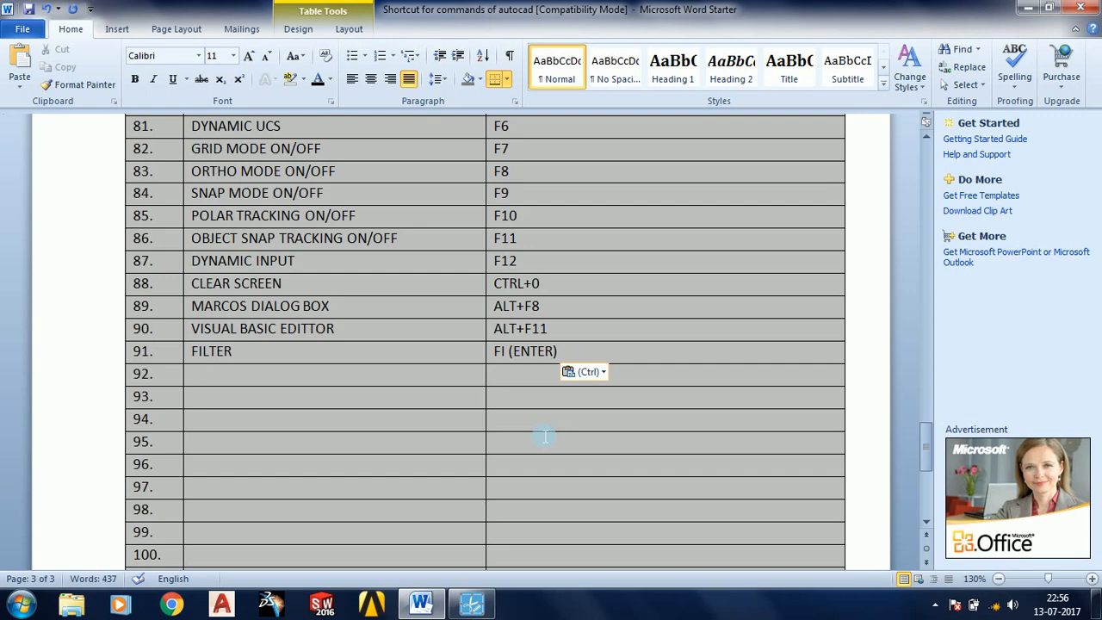
pyautogui.write('GOU')
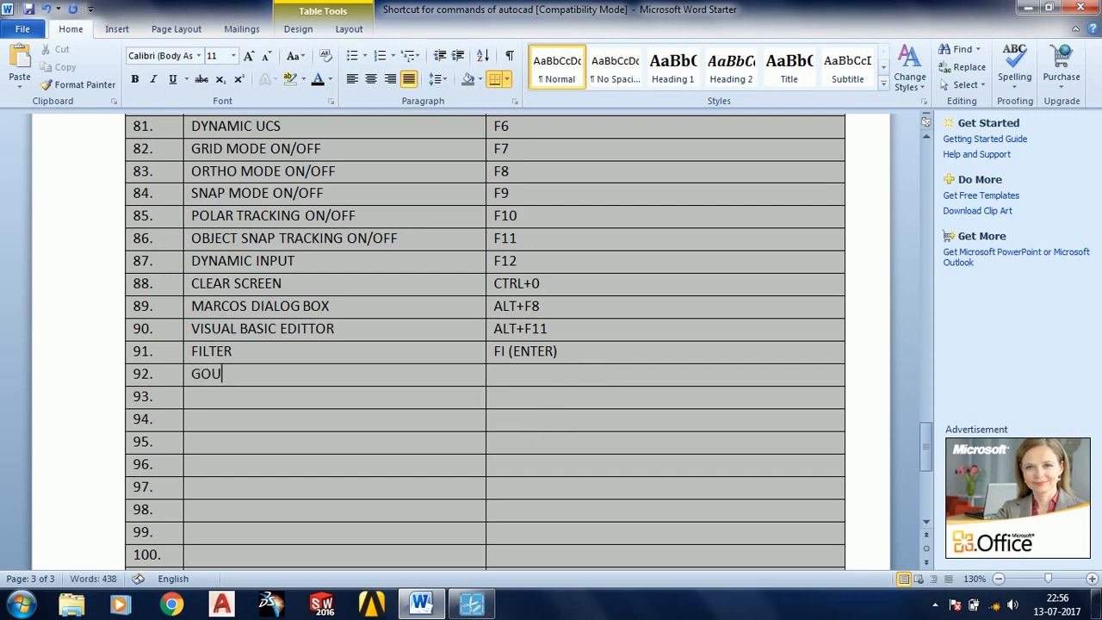
pyautogui.press('BackSpace')
pyautogui.press('BackSpace')
pyautogui.write('ROUP MODE')
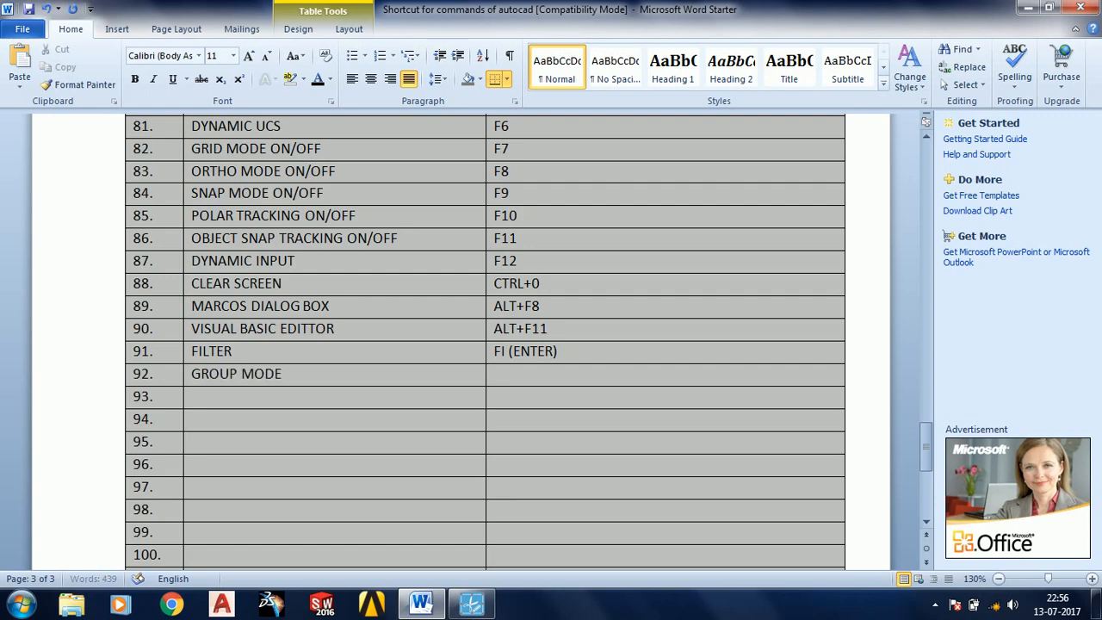
pyautogui.write(' ON/OFF')
pyautogui.press('Tab')
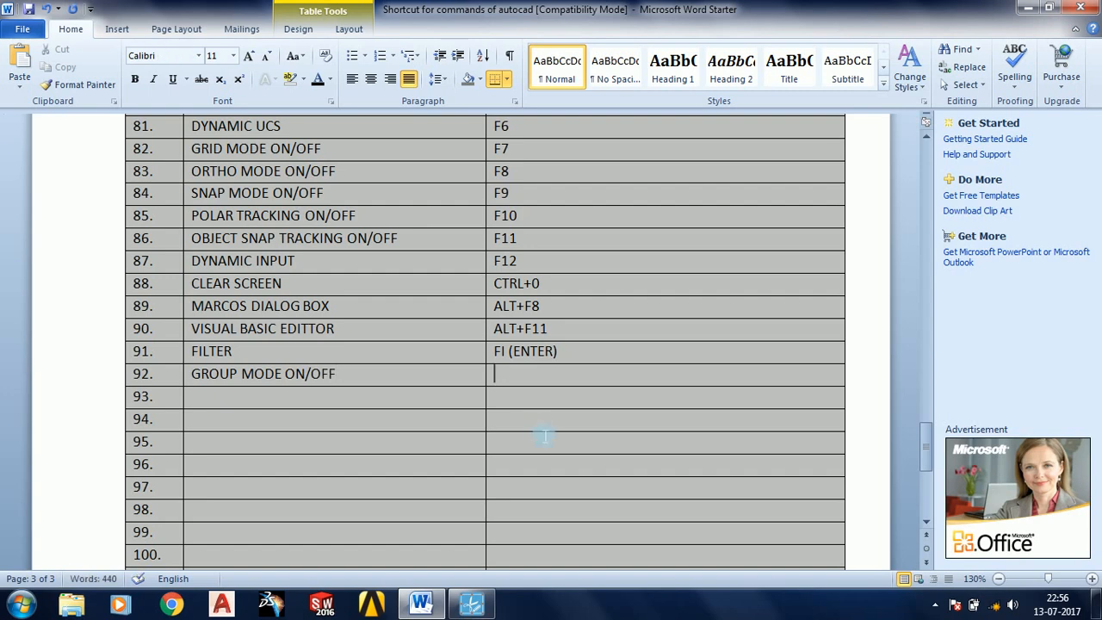
pyautogui.write('CTRL+SHIFT')
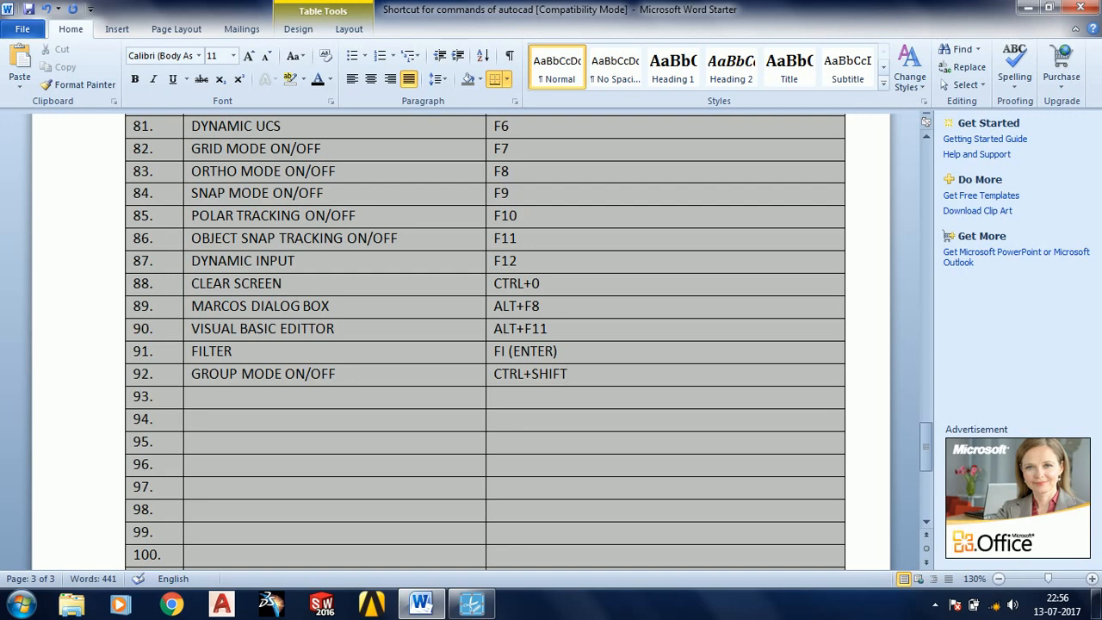
pyautogui.write('+A')
# Fill row 93 of the table with the command name PROPERTIES and the shortcut CTRL+1.
pyautogui.press('Down')
pyautogui.write('PROPERTIES')
pyautogui.press('Tab')
pyautogui.write('CTRL+')
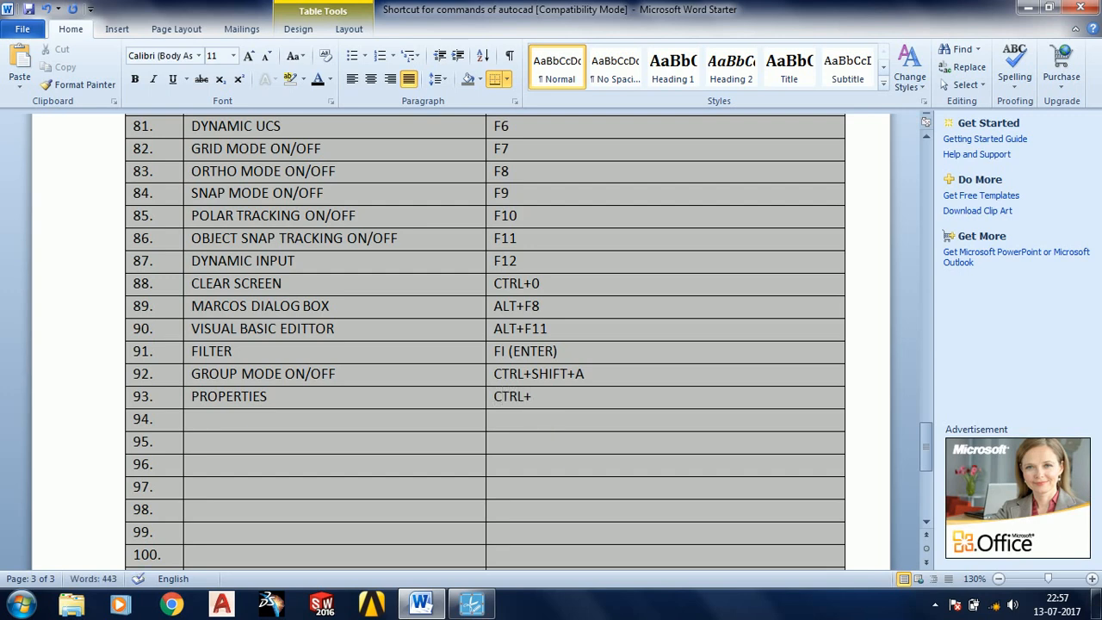
pyautogui.write('1')
# Fill row 94 of the table with the command name SYSTEM VARIABLE and the shortcut SYSDLG (ENTER).
pyautogui.press('Down')
pyautogui.press('Left')
pyautogui.write('SYSTEM VAR')
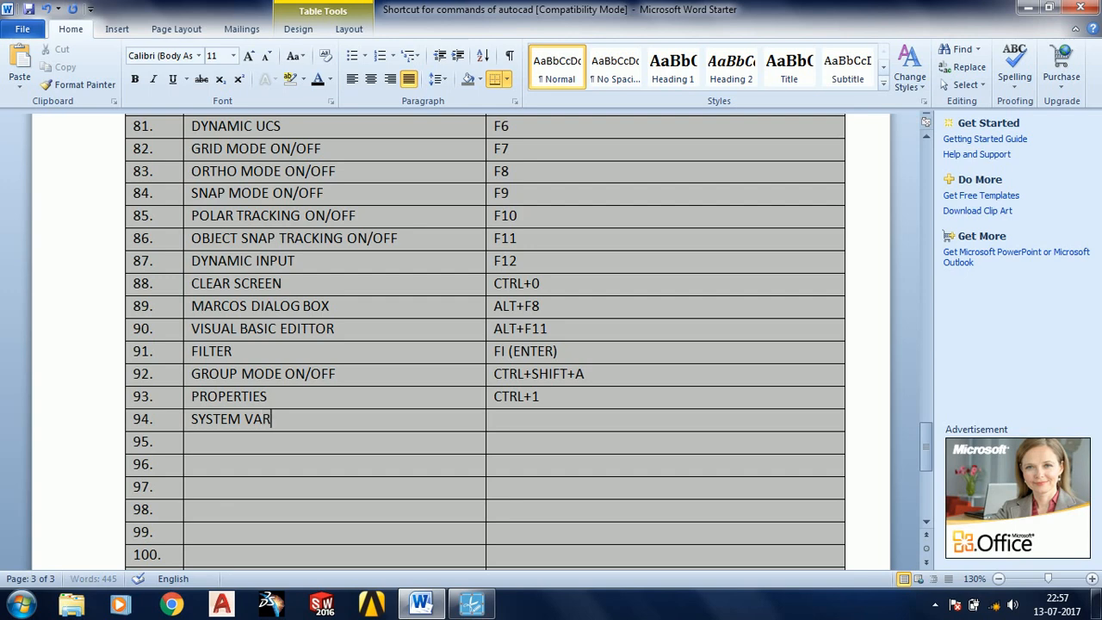
pyautogui.write('IABLE')
pyautogui.click(533, 424)
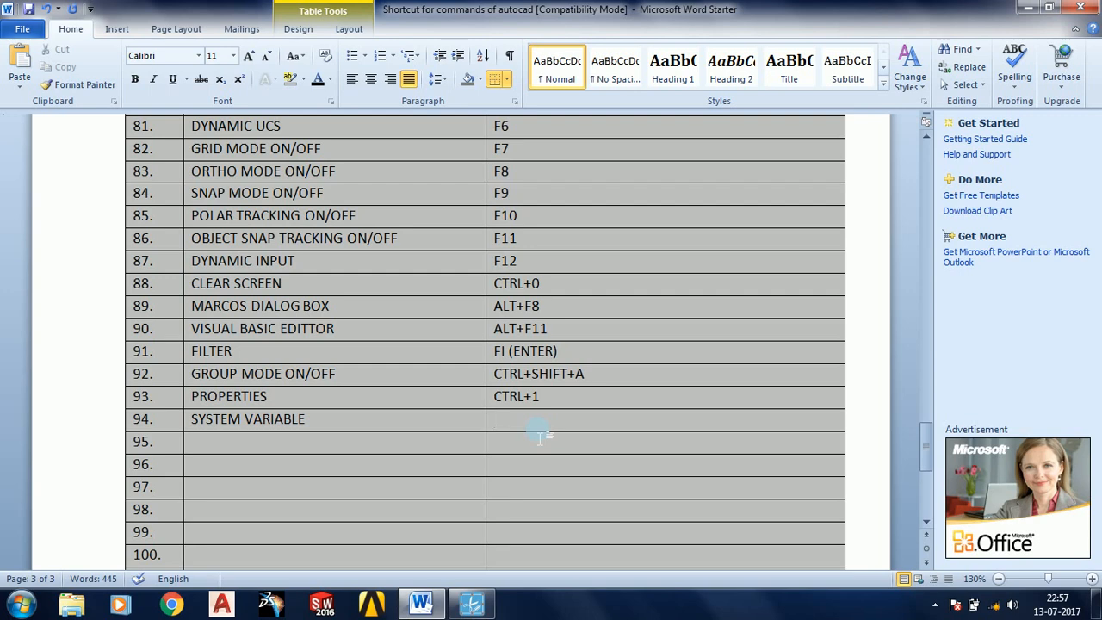
pyautogui.write('SYSDLG')
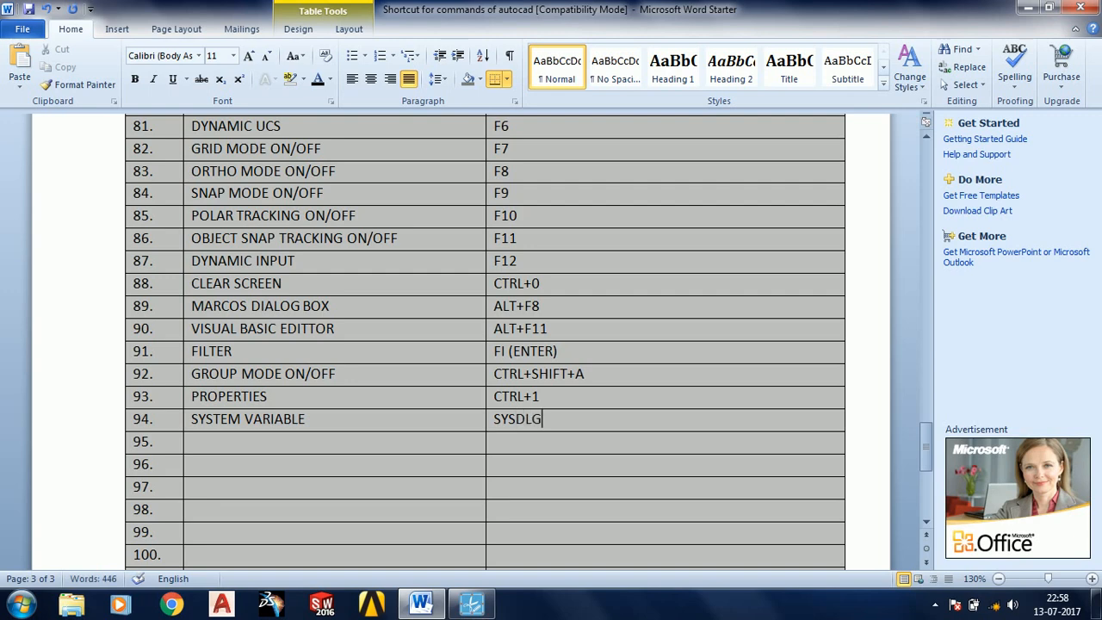
pyautogui.write('(ENTER)')
# Fill row 95 of the table with the command name TEXT STYLE and the shortcut ST (ENTER).
pyautogui.click(540, 439)
pyautogui.press('Left')
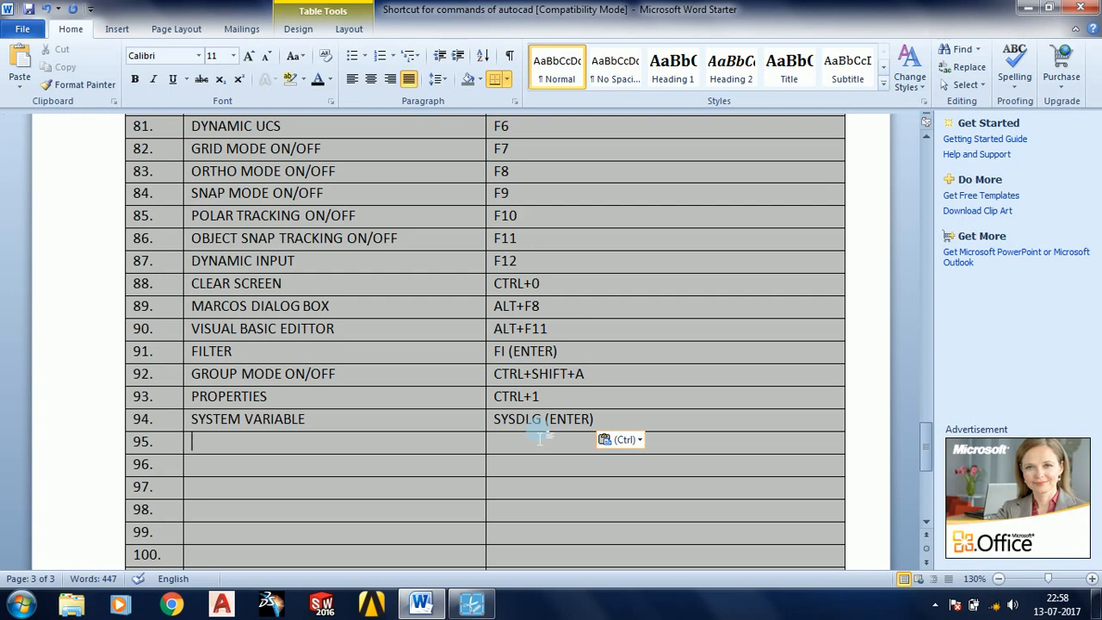
pyautogui.write('TE')
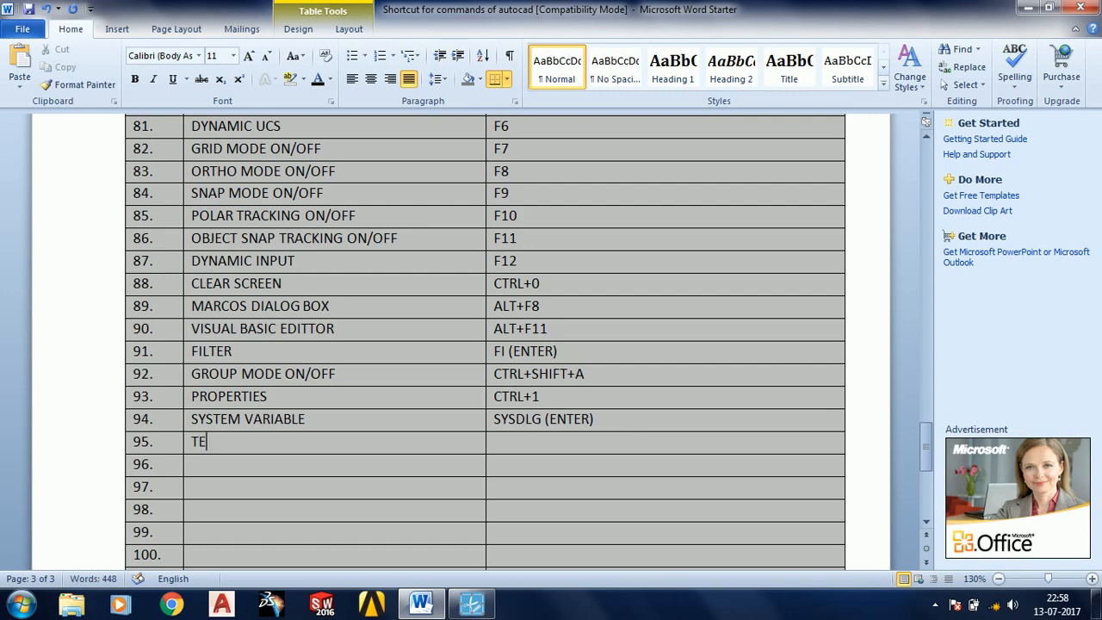
pyautogui.write('XT STYLE')
pyautogui.click(540, 437)
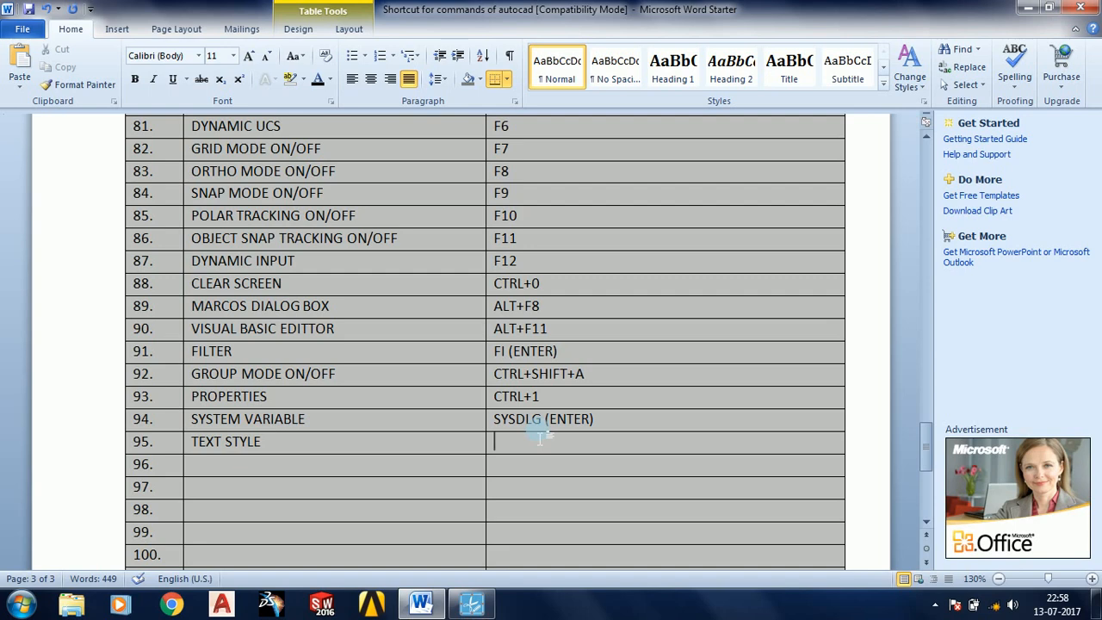
pyautogui.write('ST')
pyautogui.write('(ENTER)')
# Fill row 96 of the table with the command name CURRENT OBJECT SCALE and the shortcut CELTSCALE (ENTER).
pyautogui.press('Down')
pyautogui.press('Left')
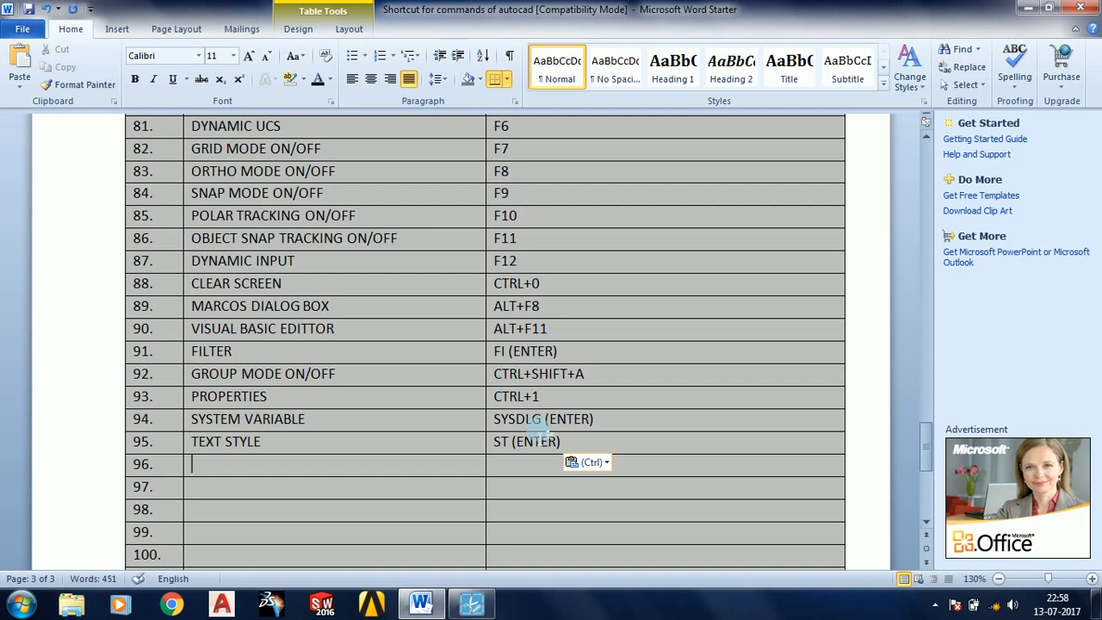
pyautogui.write('CURRENT O')
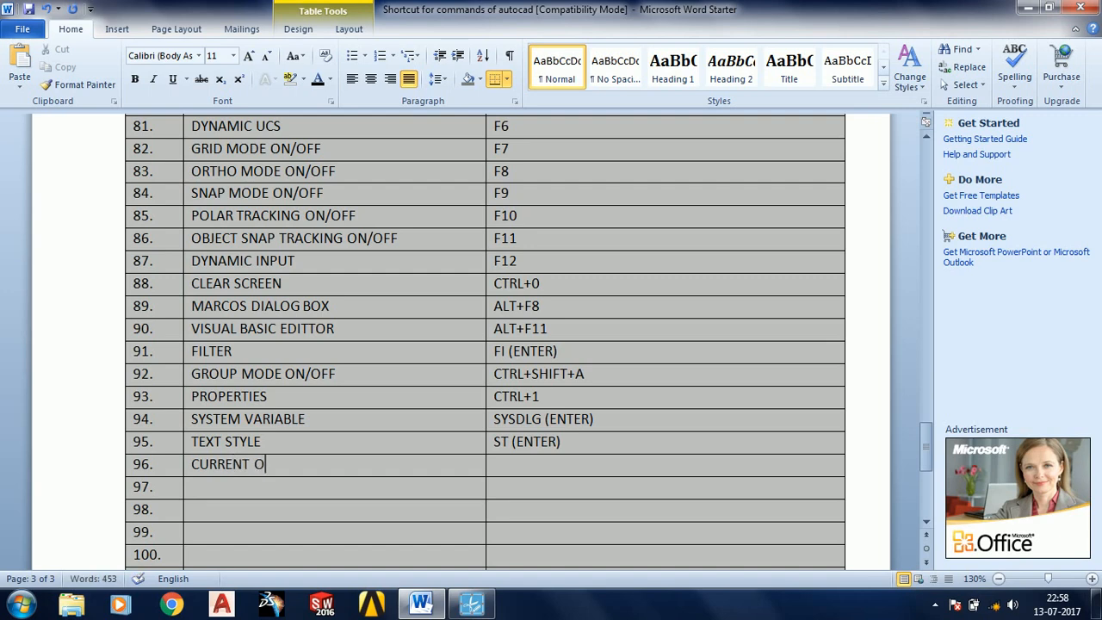
pyautogui.write('BJECT SCALE')
pyautogui.press('Tab')
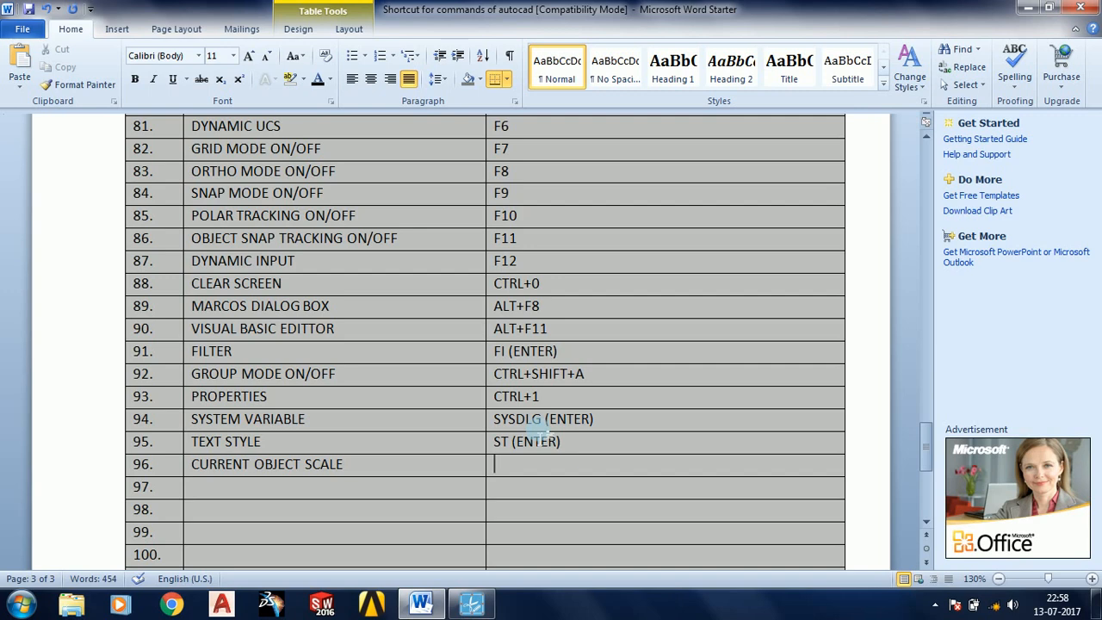
pyautogui.write('CELTSCALE')
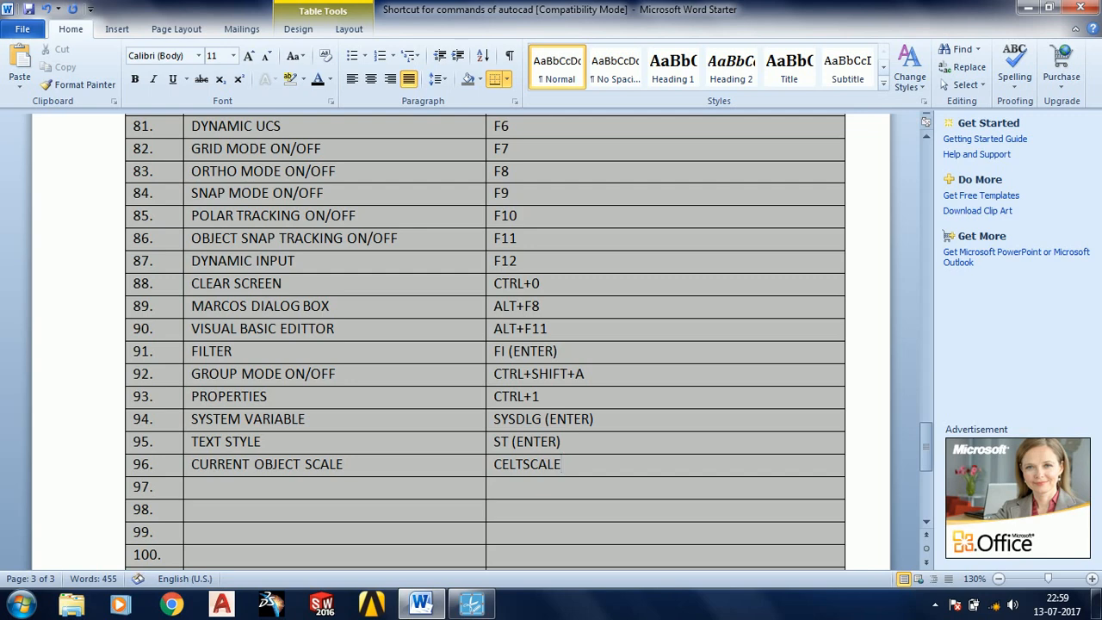
pyautogui.write('(ENTER)')
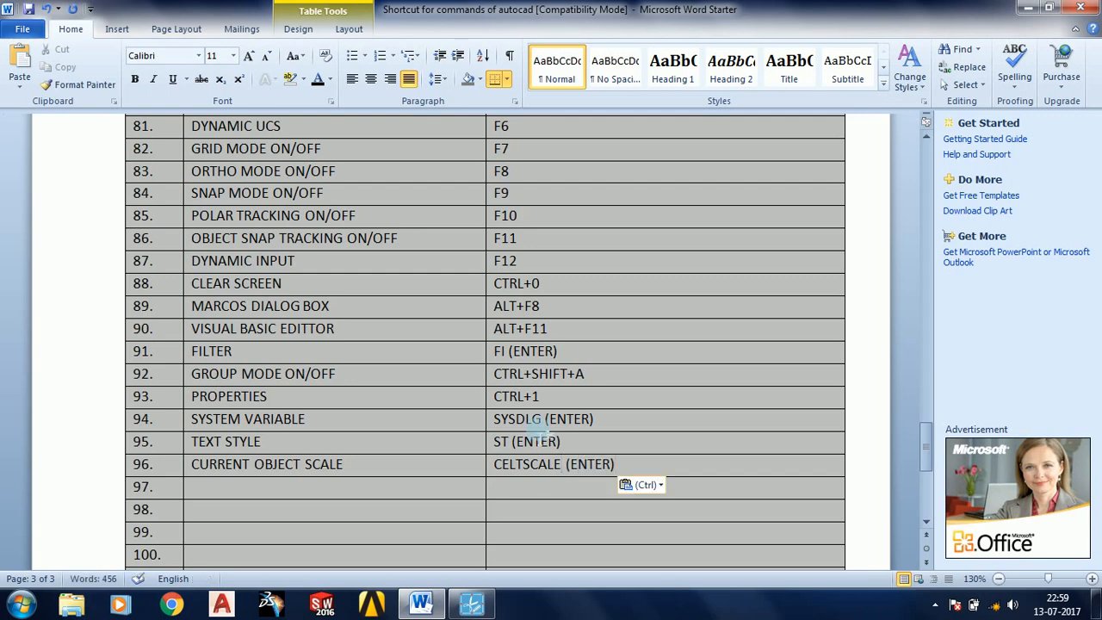
# Fill row 97 of the table with the command name GLOBAL SCALE FACTOR and the shortcut LTSCALE (ENTER).
pyautogui.hotkey('shift', 'Tab')
pyautogui.write('GLOBAL')
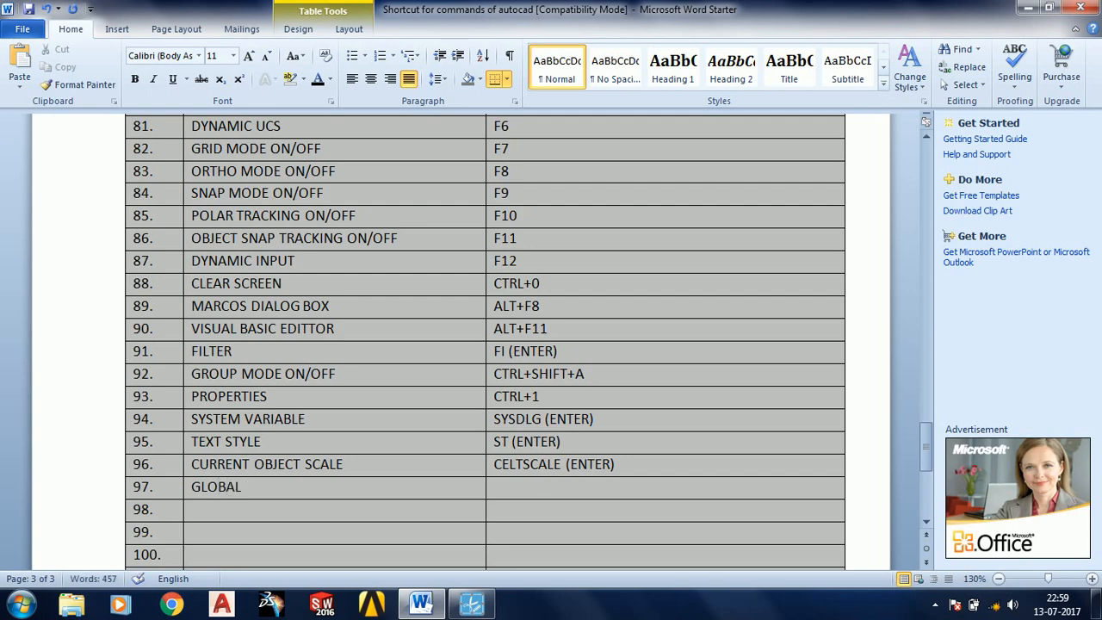
pyautogui.write(' SCALE FACTOR')
pyautogui.press('Tab')
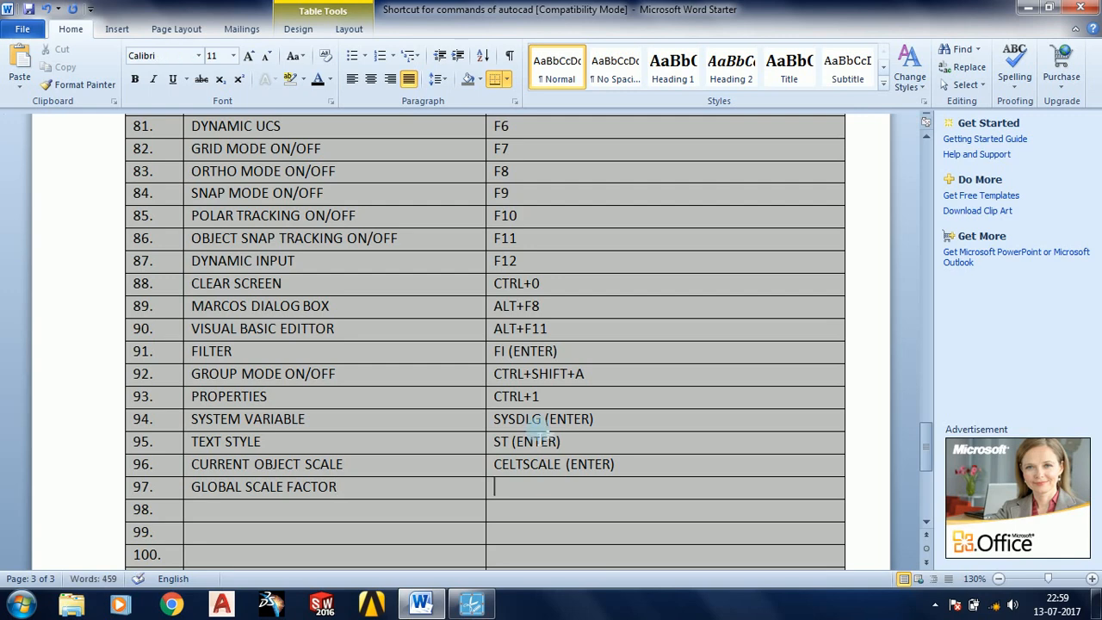
pyautogui.write('LTSCALE')
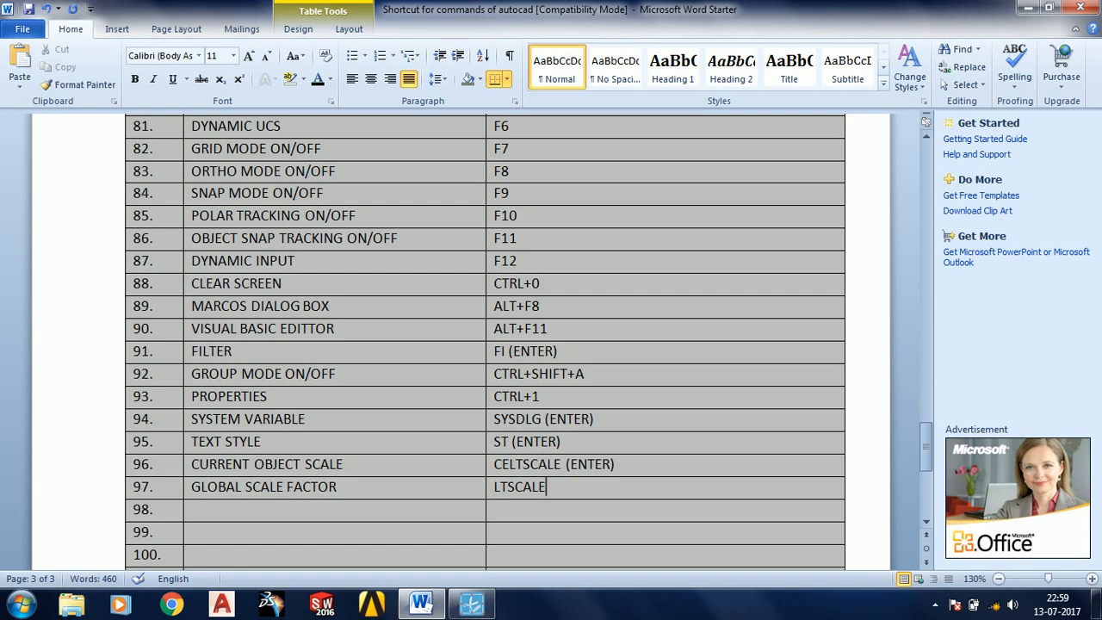
pyautogui.write('(ENTER)')
# Fill row 98 of the table with the command name REVERSE and the shortcut REVE (ENTER).
pyautogui.press('Down')
pyautogui.press('Left')
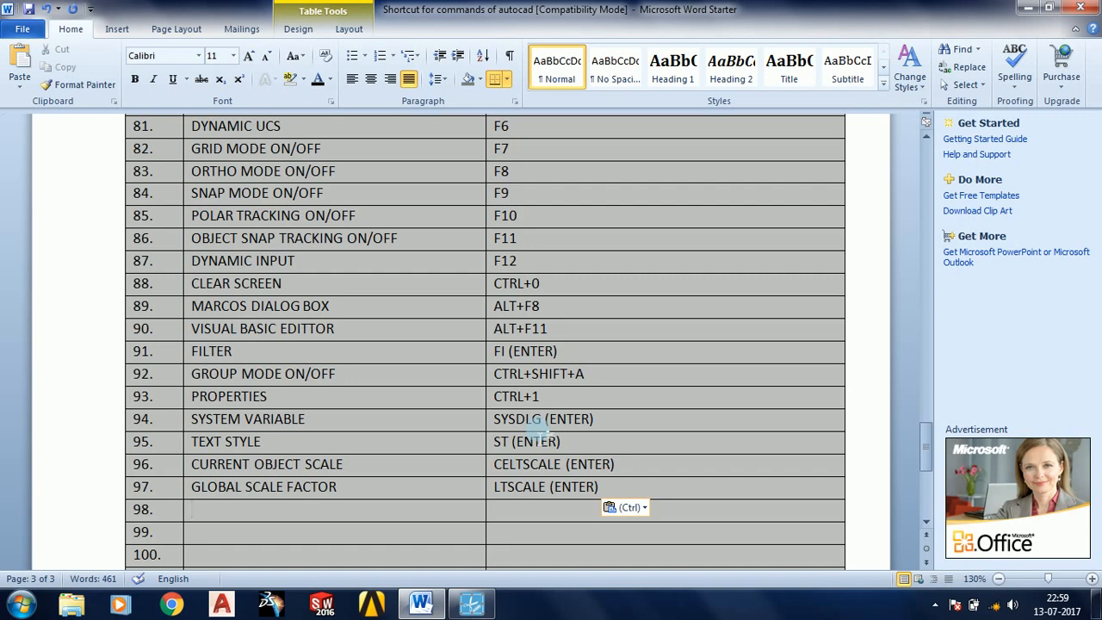
pyautogui.write('REV')
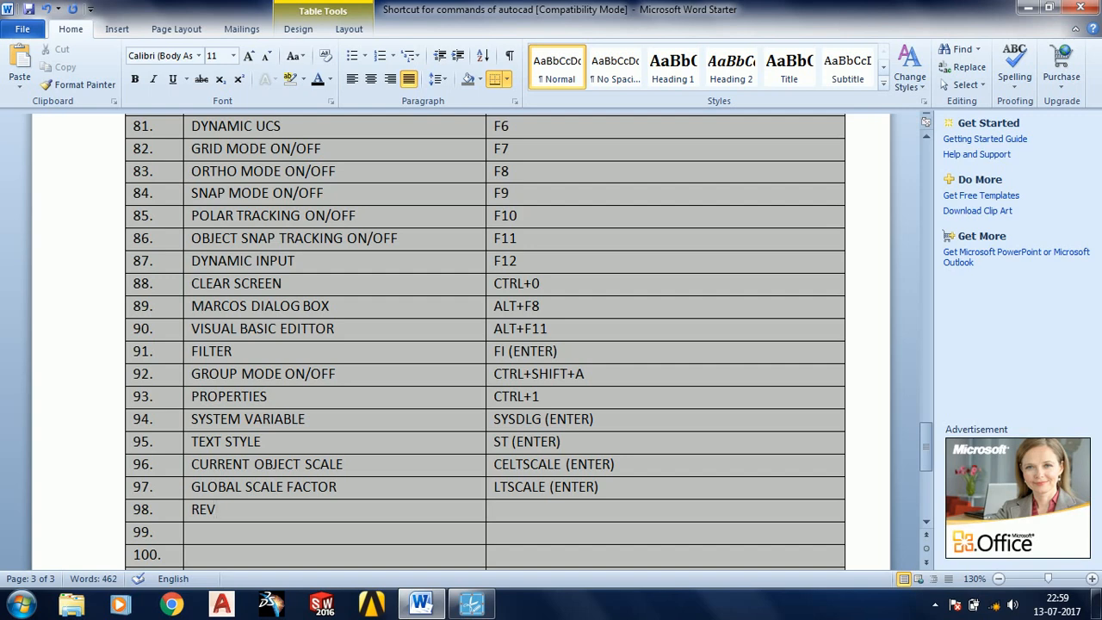
pyautogui.write('ERSE')
pyautogui.press('Tab')
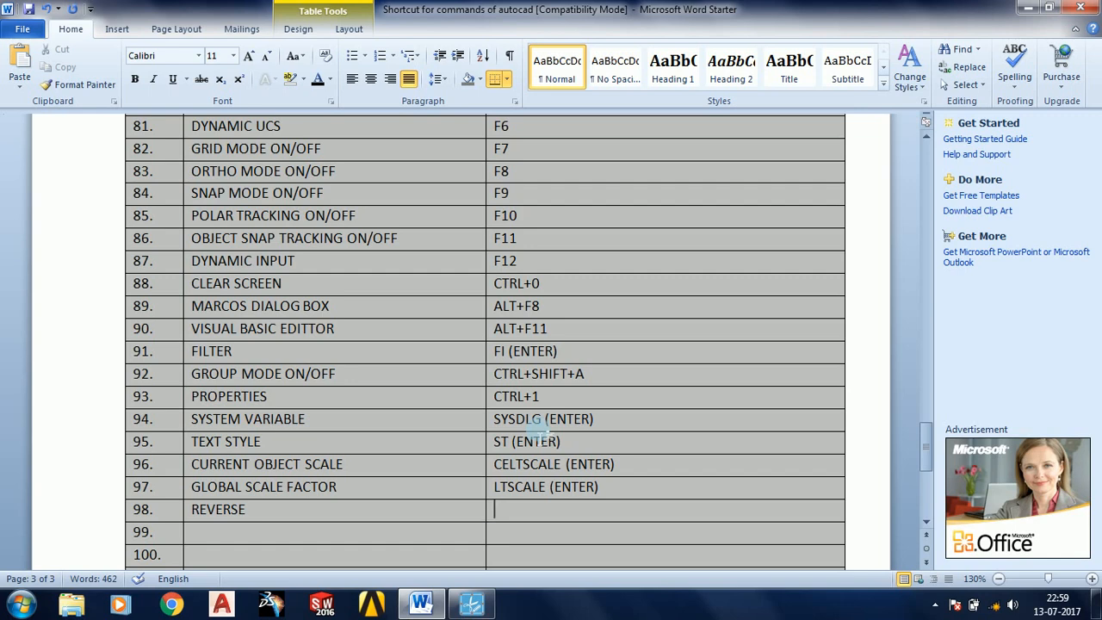
pyautogui.write('REVE')
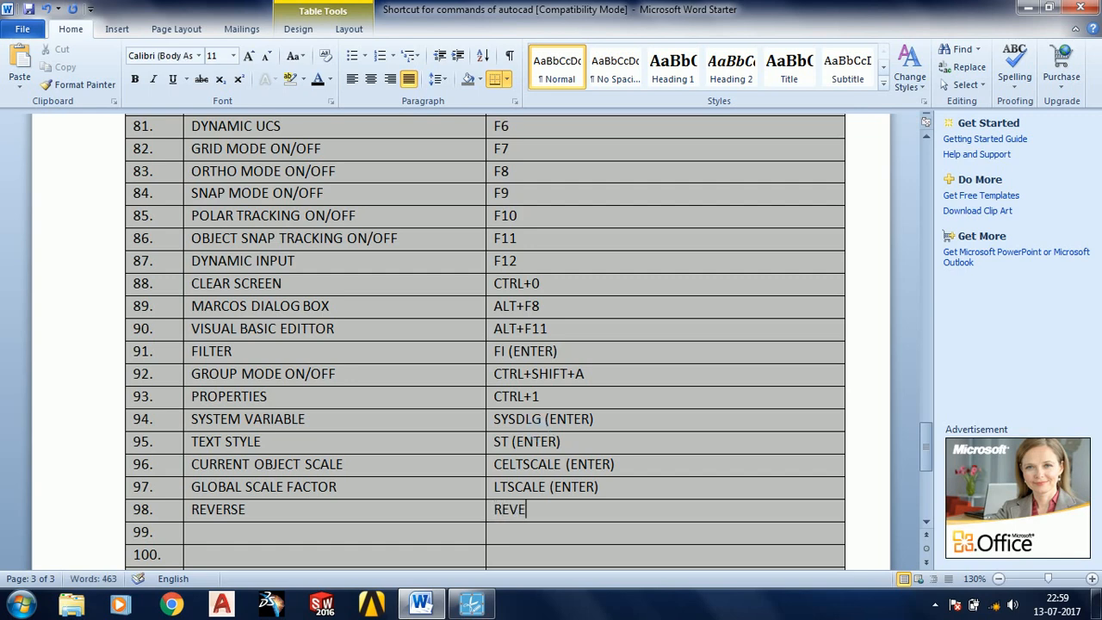
pyautogui.write('(ENTER)')
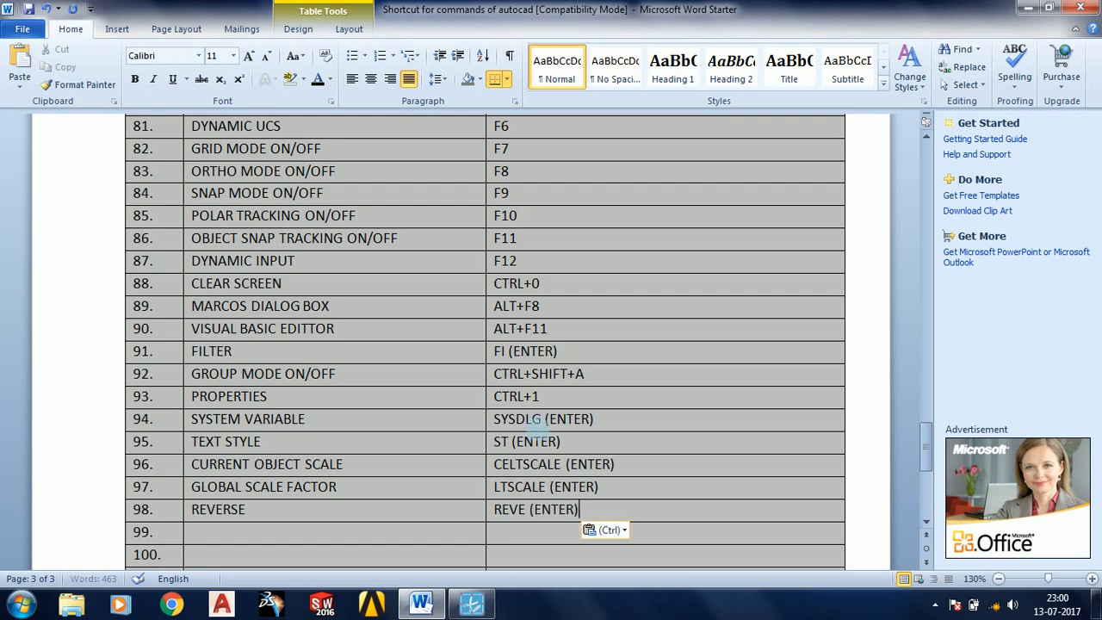
# Fill row 99 of the table with the command name REGENRATING MODEL and the shortcut RE (ENTER).
pyautogui.press('Down')
pyautogui.press('Left')
pyautogui.write('REGE')
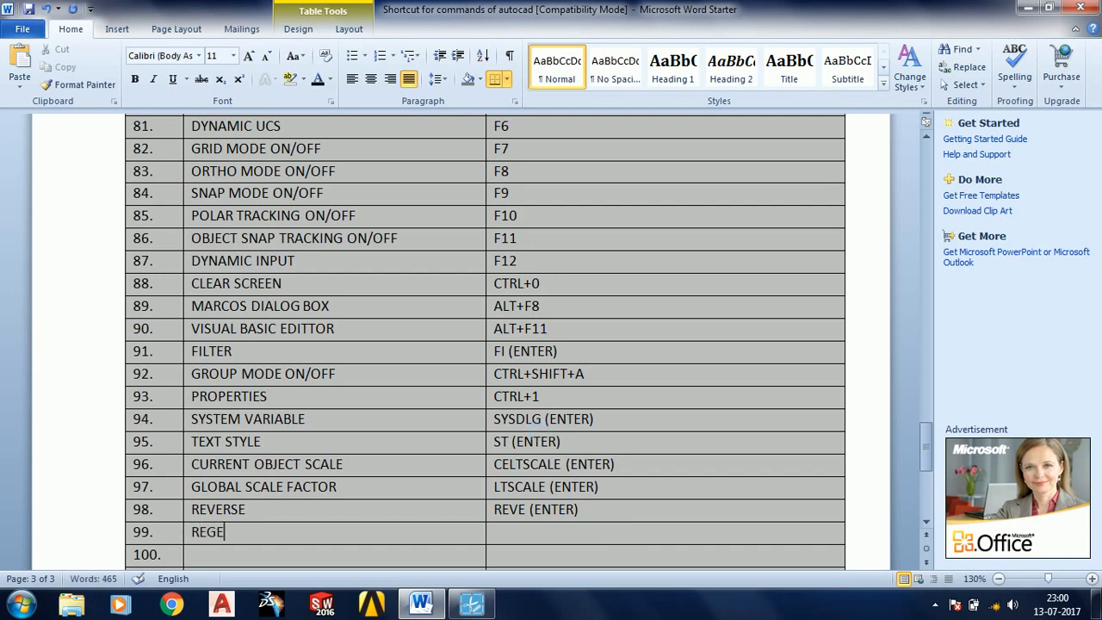
pyautogui.write('NRATING M')
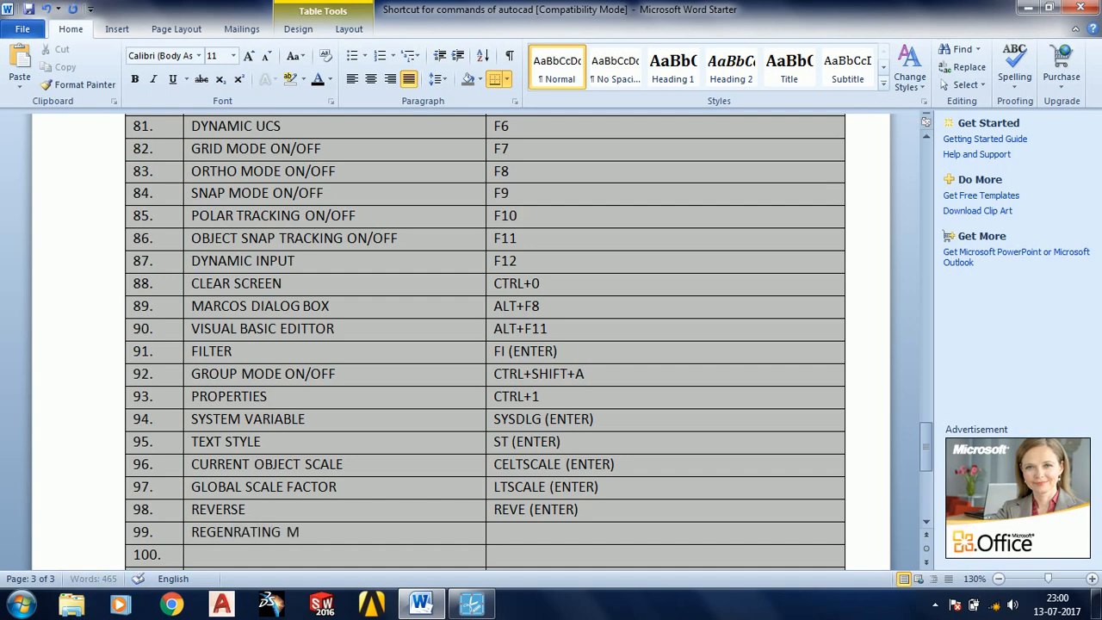
pyautogui.write('ODEL')
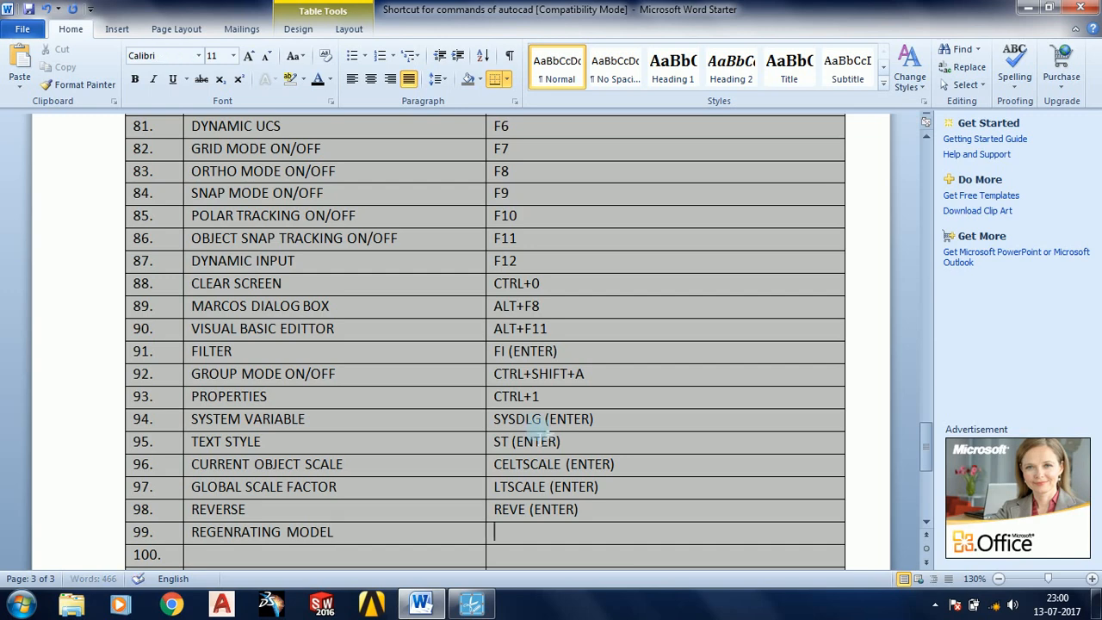
pyautogui.press('Tab')
pyautogui.write('RE')
pyautogui.write('(ENTER)')
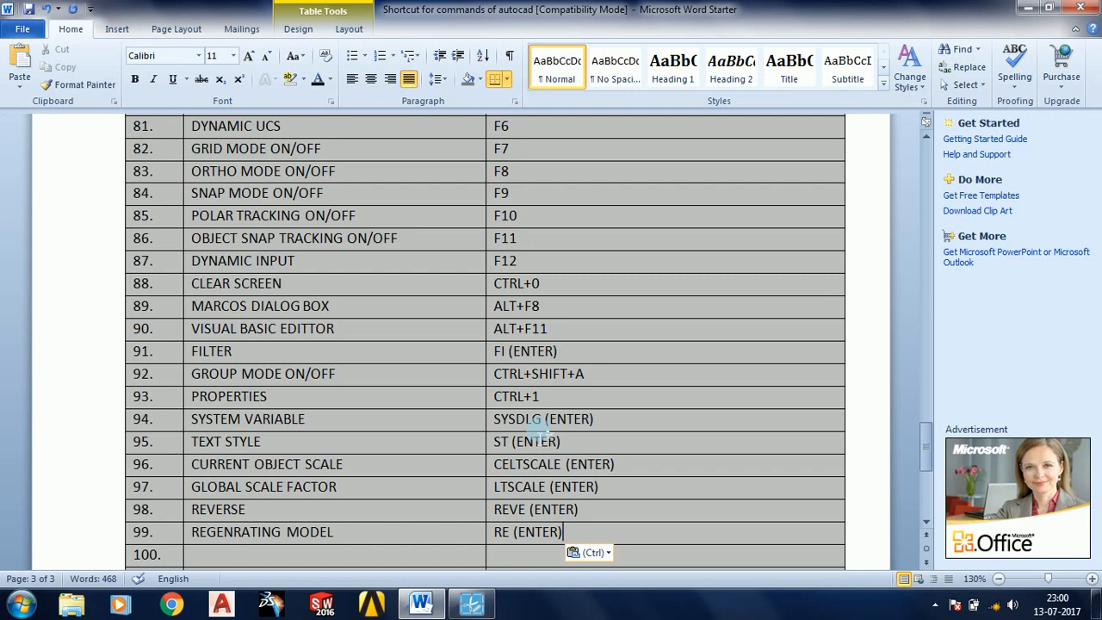
# Fill row 100 of the table with the command name QUICK SELECT and the shortcut QSELECT (ENTER).
pyautogui.press('Tab')
pyautogui.press('Tab')
pyautogui.press('Up')
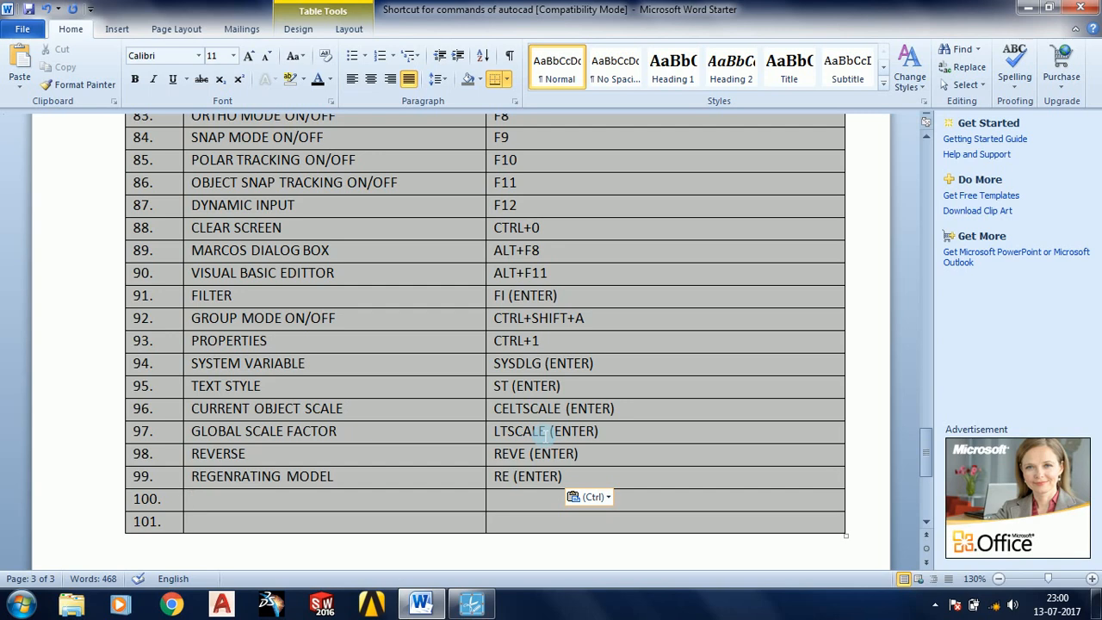
pyautogui.write('QUICK')
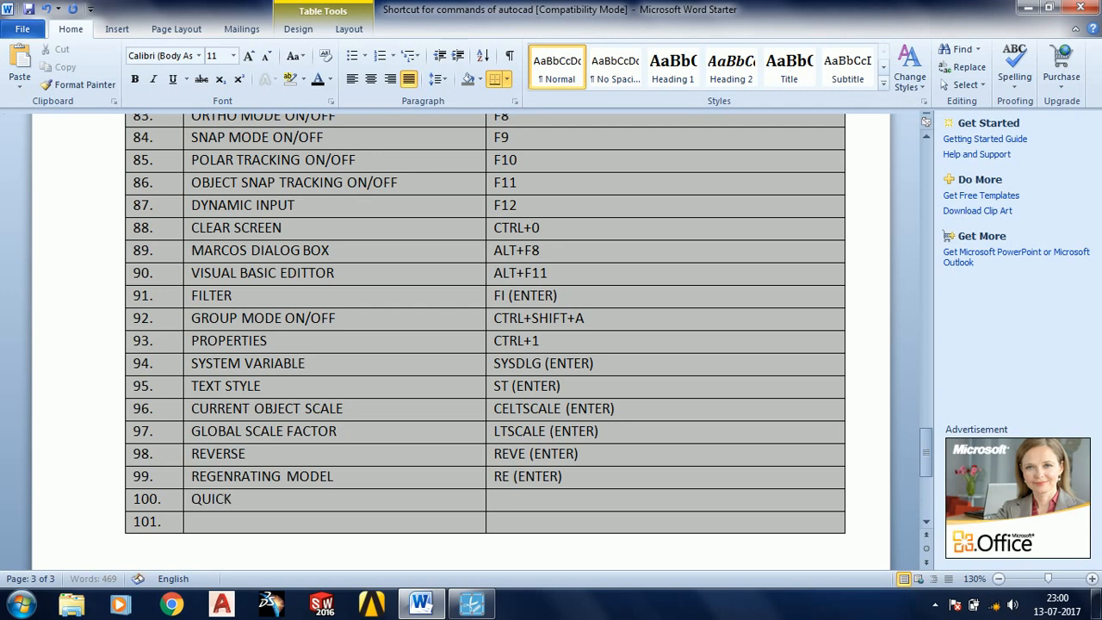
pyautogui.write(' SELECT')
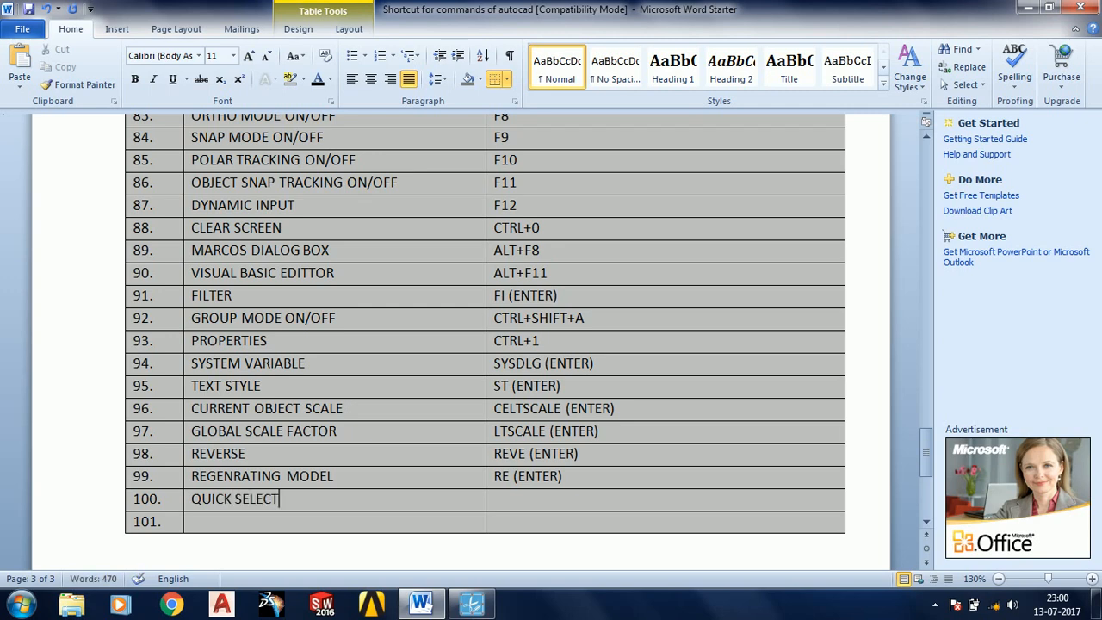
pyautogui.press('Tab')
pyautogui.write('QSELECT V')
pyautogui.press('BackSpace')
pyautogui.write('(ENTER)')
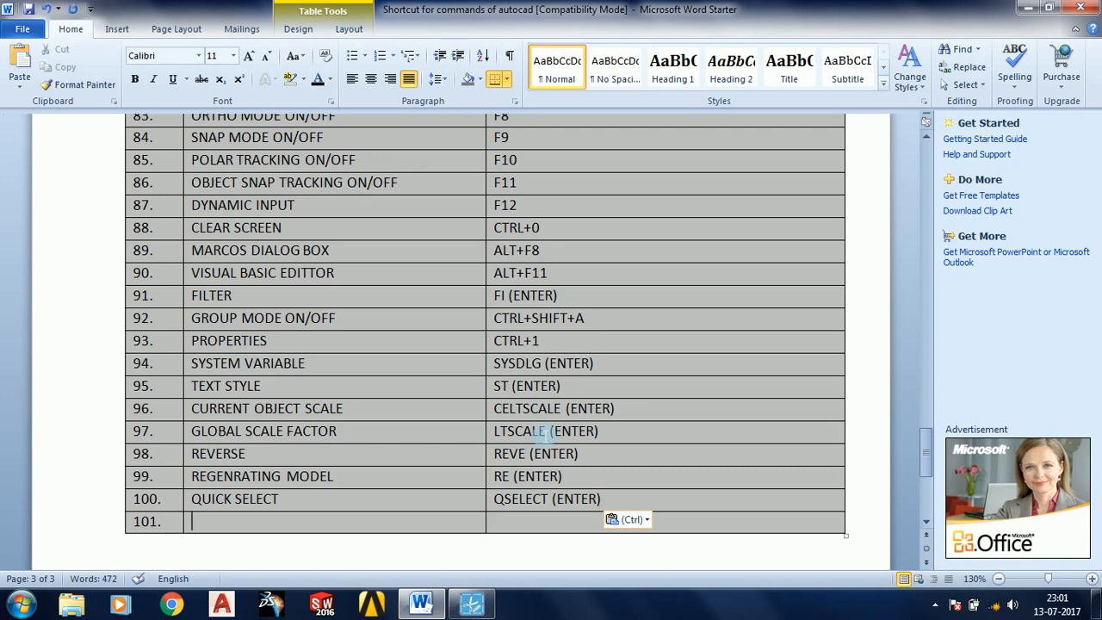
# Fill row 101 of the table with the command name QUICK CALCULATOR and the shortcut QC (ENTER).
pyautogui.write('QUIC')
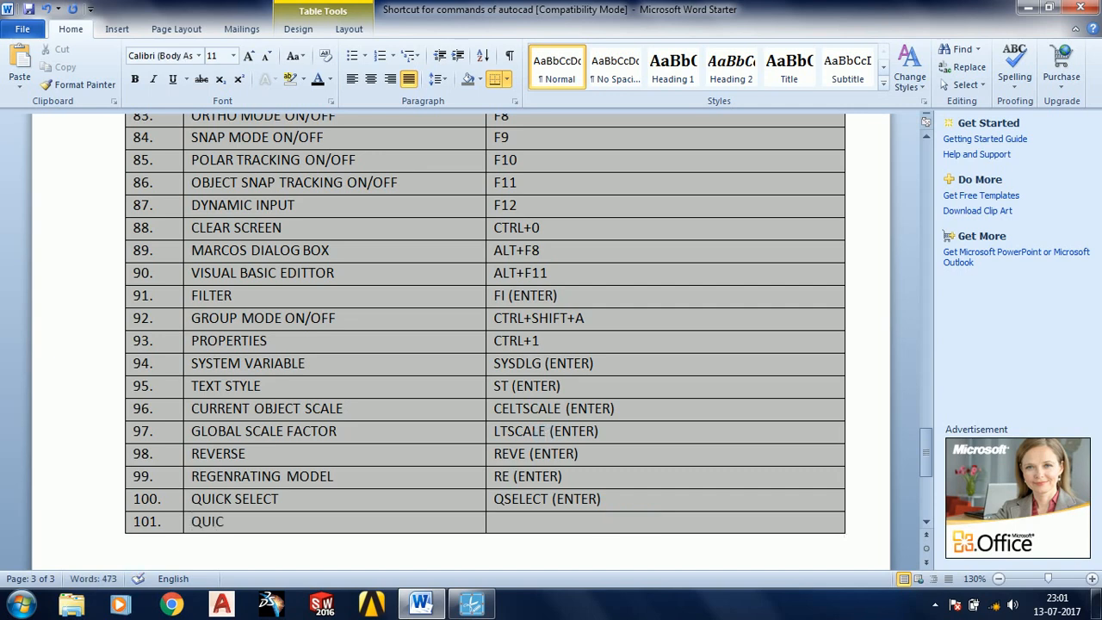
pyautogui.write('K CALCULATOR')
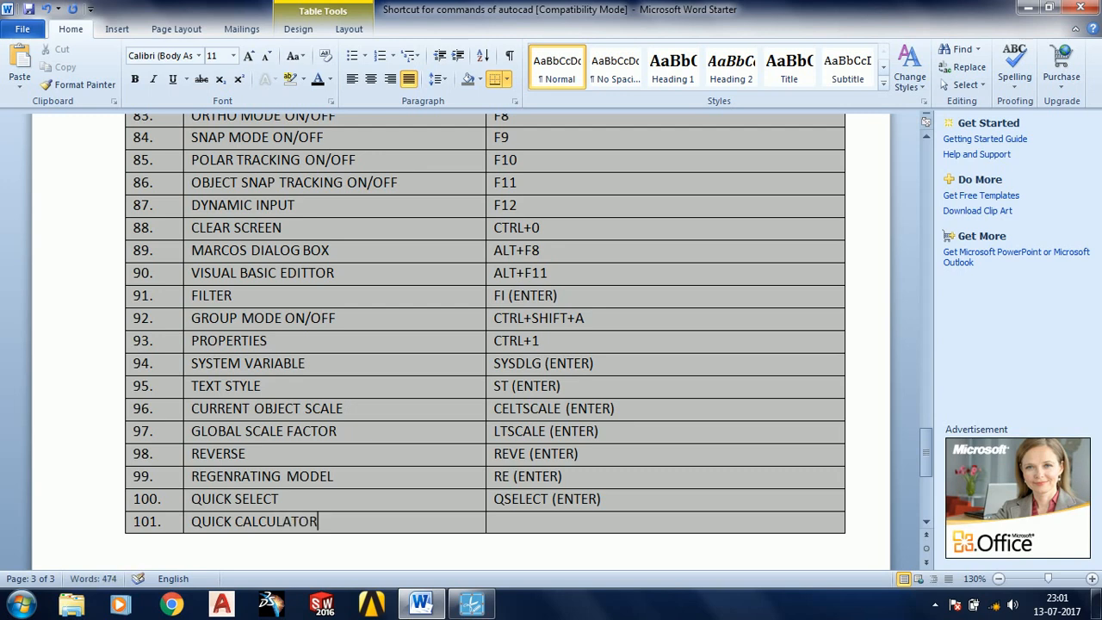
pyautogui.press('Tab')
pyautogui.write('QC')
pyautogui.write('(ENTER)')
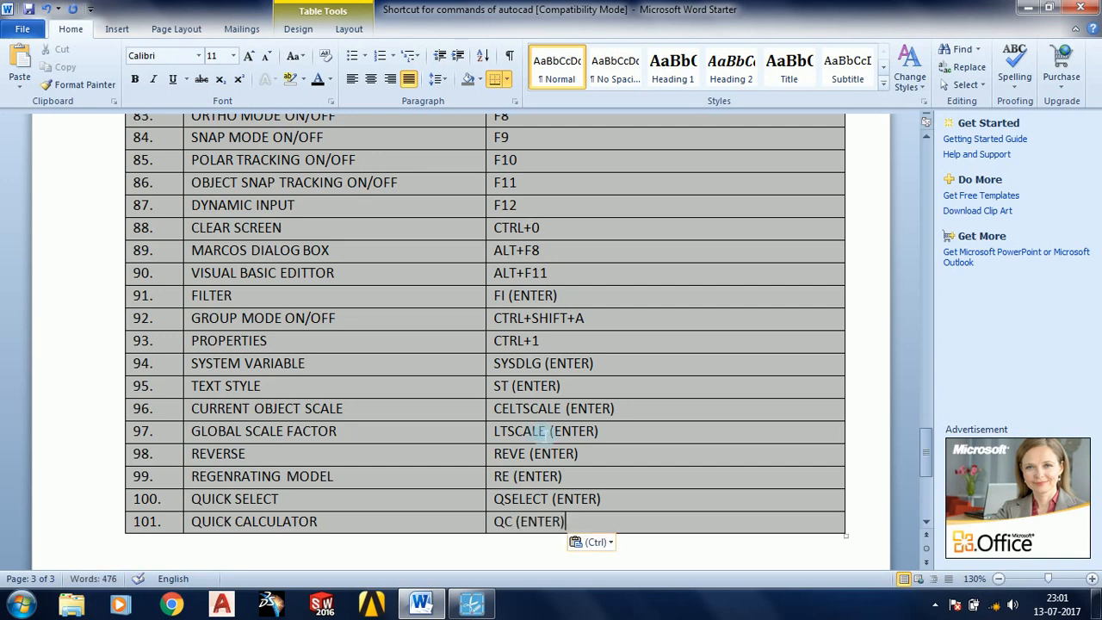
# Add the serial number 102. on a new line below 101. in the same cell of the last table row.
pyautogui.press('Return')
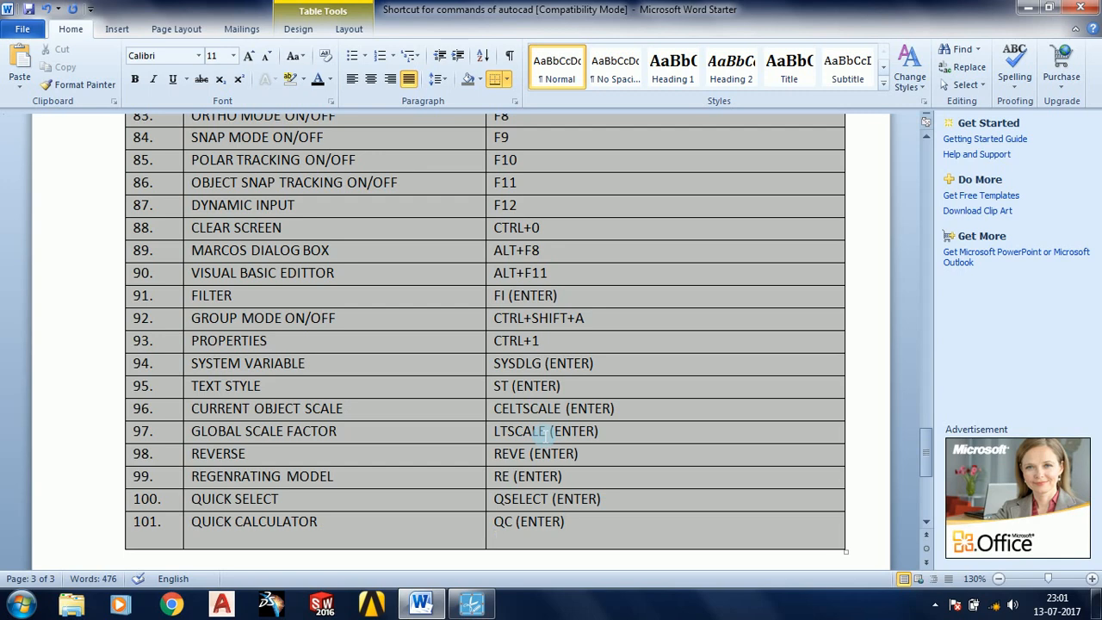
pyautogui.click(156, 540)
pyautogui.click(587, 530)
pyautogui.click(589, 532)
pyautogui.click(169, 526)
pyautogui.press('Return')
pyautogui.write('102')
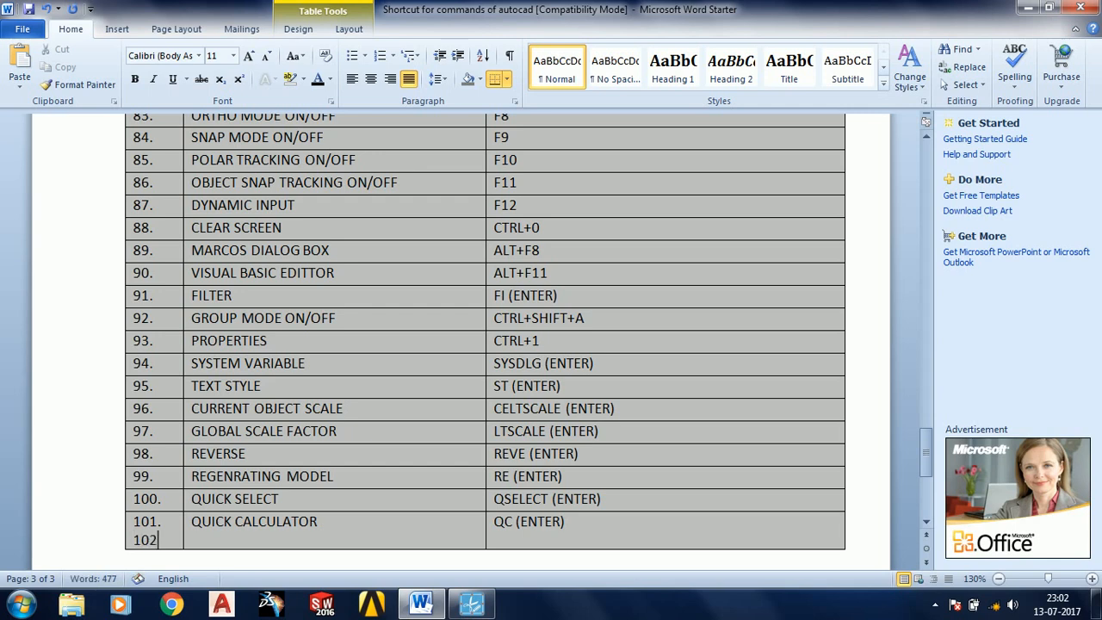
pyautogui.write('.')
# Add the command name OVER KILL on a new line below QUICK CALCULATOR in the same cell.
pyautogui.press('Right')
pyautogui.press('Right')
pyautogui.press('Right')
pyautogui.press('Right')
pyautogui.press('Right')
pyautogui.press('Right')
pyautogui.press('Right')
pyautogui.press('Right')
pyautogui.press('Right')
pyautogui.press('Right')
pyautogui.press('Right')
pyautogui.press('Right')
pyautogui.press('Right')
pyautogui.press('Right')
pyautogui.press('Right')
pyautogui.press('Right')
pyautogui.press('Return')
pyautogui.write('OVER')
pyautogui.write('KILL')
pyautogui.press('Left')
pyautogui.press('Left')
pyautogui.press('Left')
pyautogui.press('Left')
# Add the shortcut OVE (ENTER) on a new line below QC (ENTER) in the same cell.
pyautogui.click(612, 527)
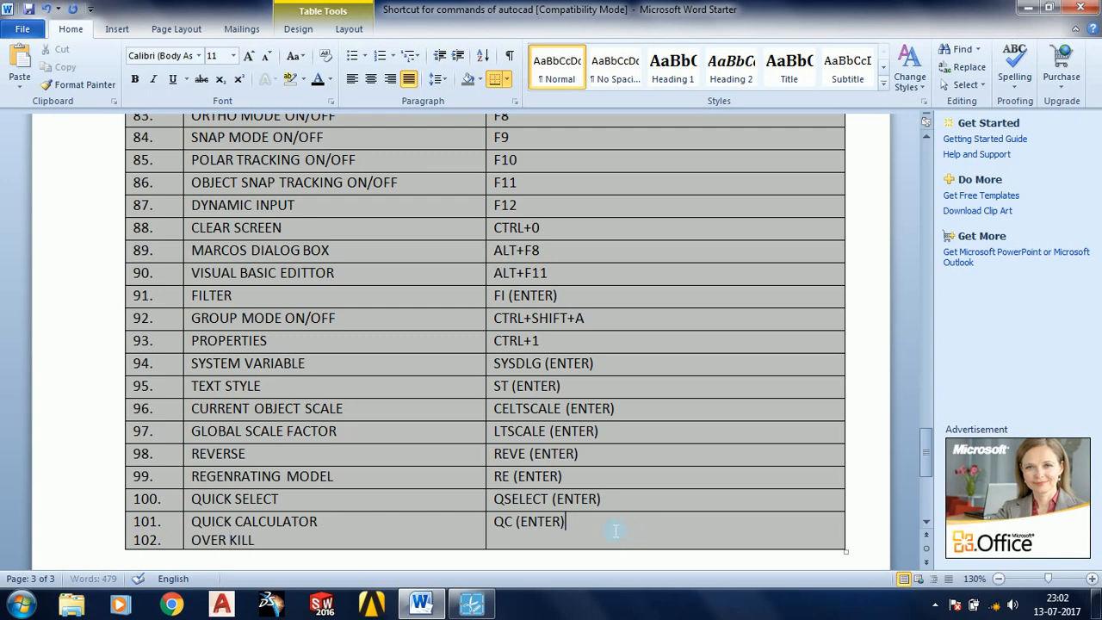
pyautogui.press('Return')
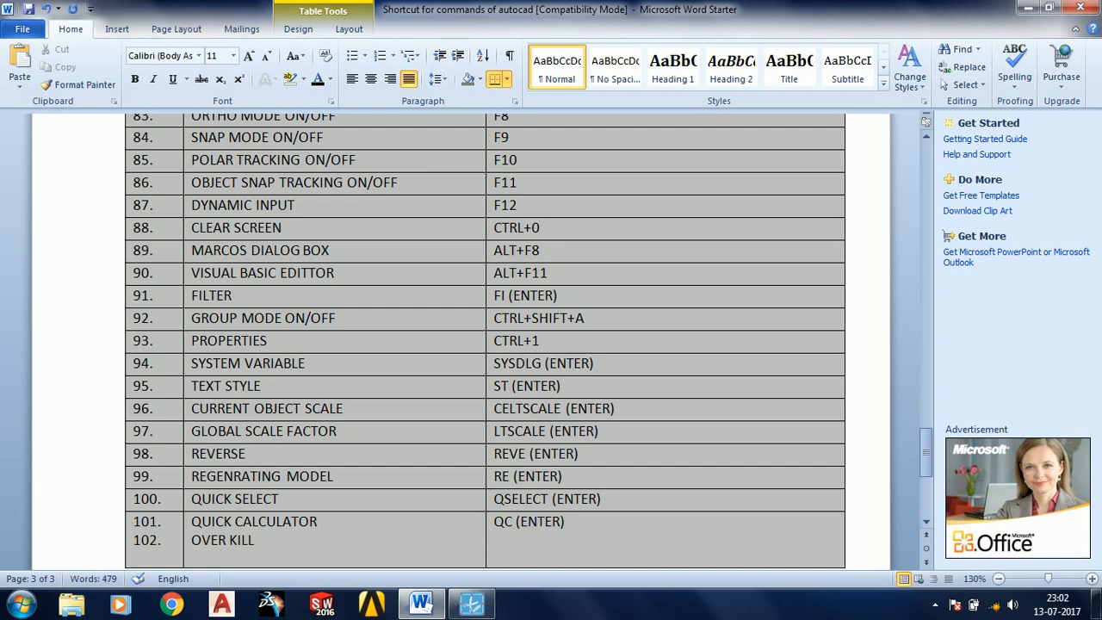
pyautogui.write('OVE')
pyautogui.write('(ENTER)')
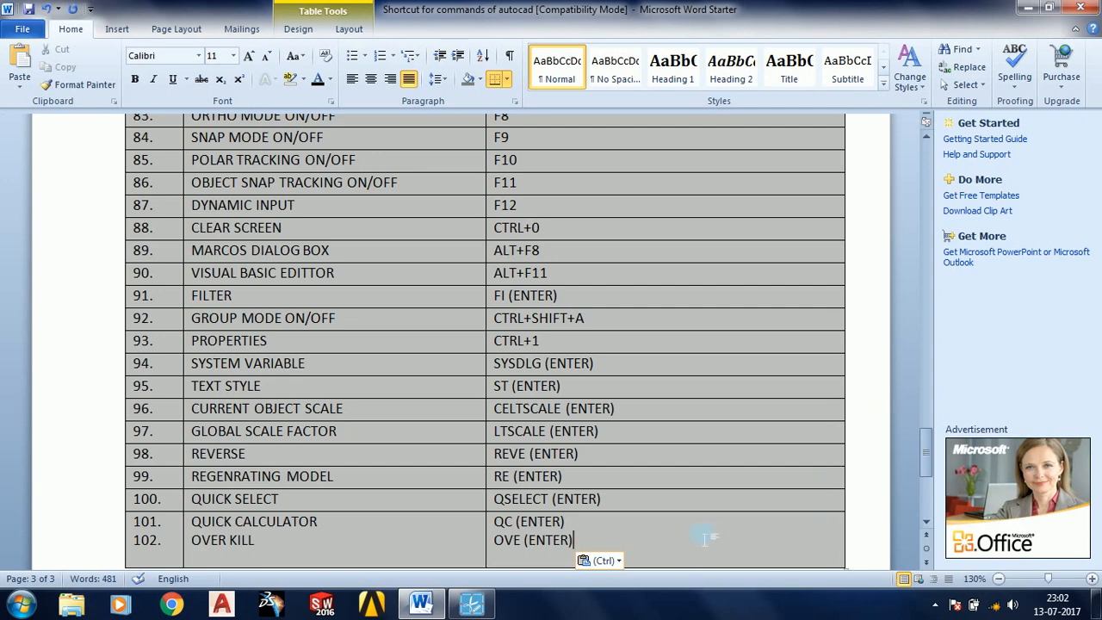
# Review the shortcut table from its last entry back up to the document title.
pyautogui.scroll(1, 703, 537)
pyautogui.scroll(-1, 703, 537)
pyautogui.scroll(-1, 705, 537)
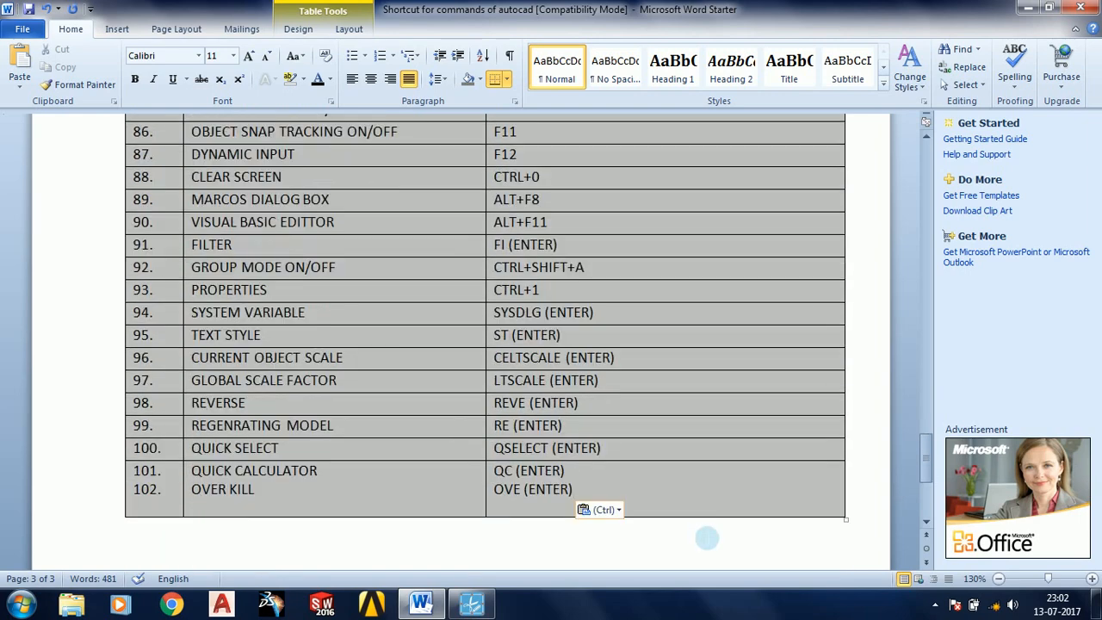
pyautogui.scroll(3, 706, 538)
pyautogui.scroll(1, 707, 538)
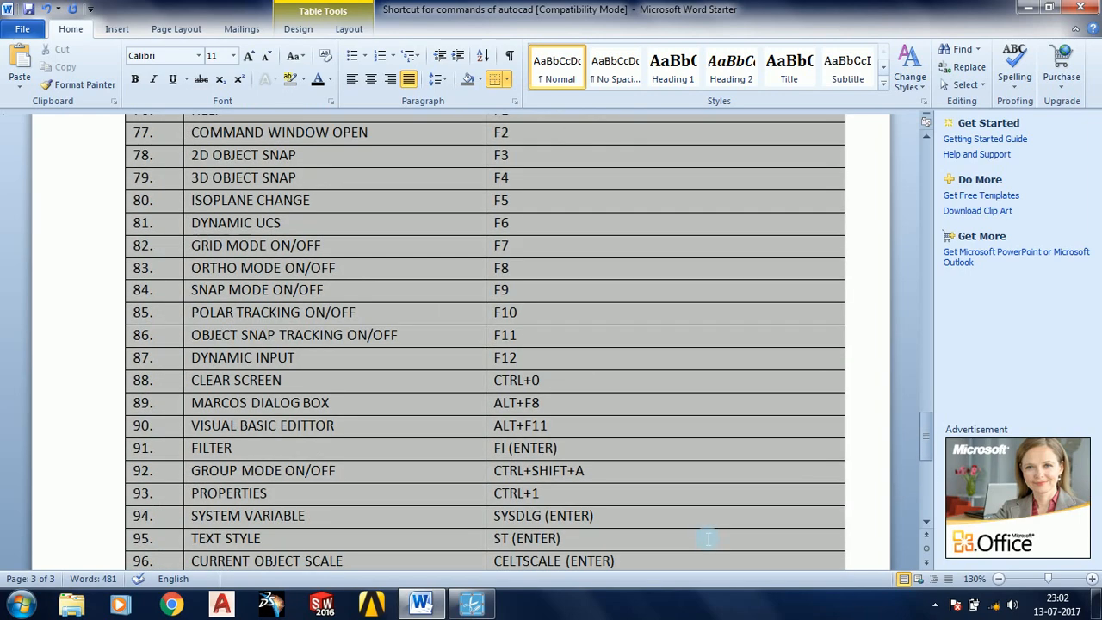
pyautogui.scroll(5, 707, 537)
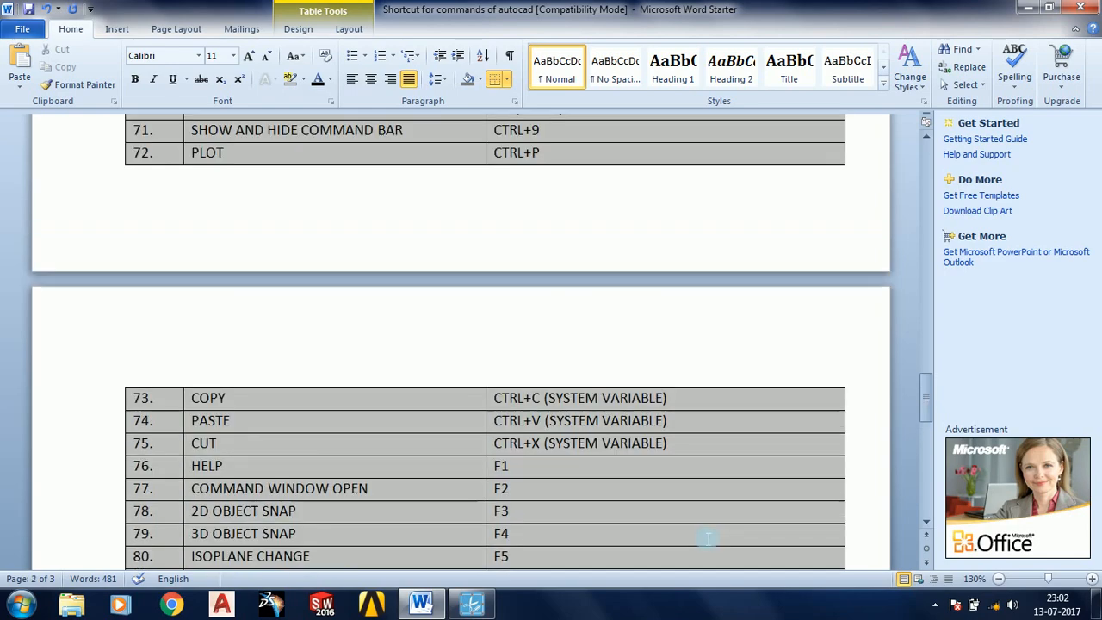
pyautogui.scroll(8, 708, 538)
pyautogui.scroll(7, 707, 538)
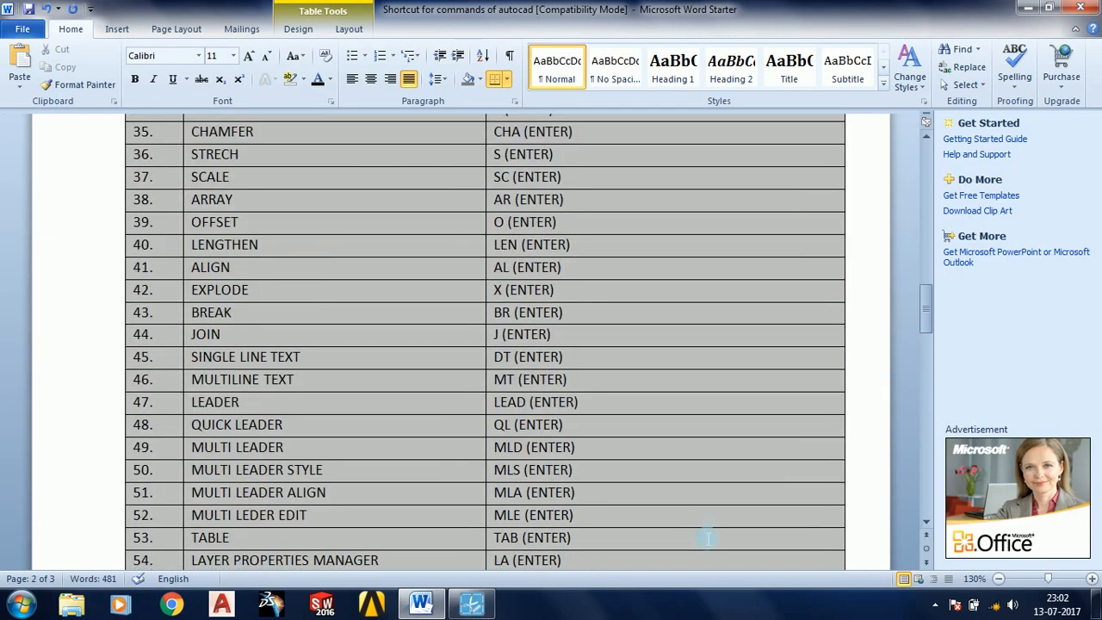
pyautogui.scroll(8, 708, 537)
pyautogui.scroll(8, 705, 538)
pyautogui.scroll(4, 704, 538)
pyautogui.scroll(-1, 706, 539)
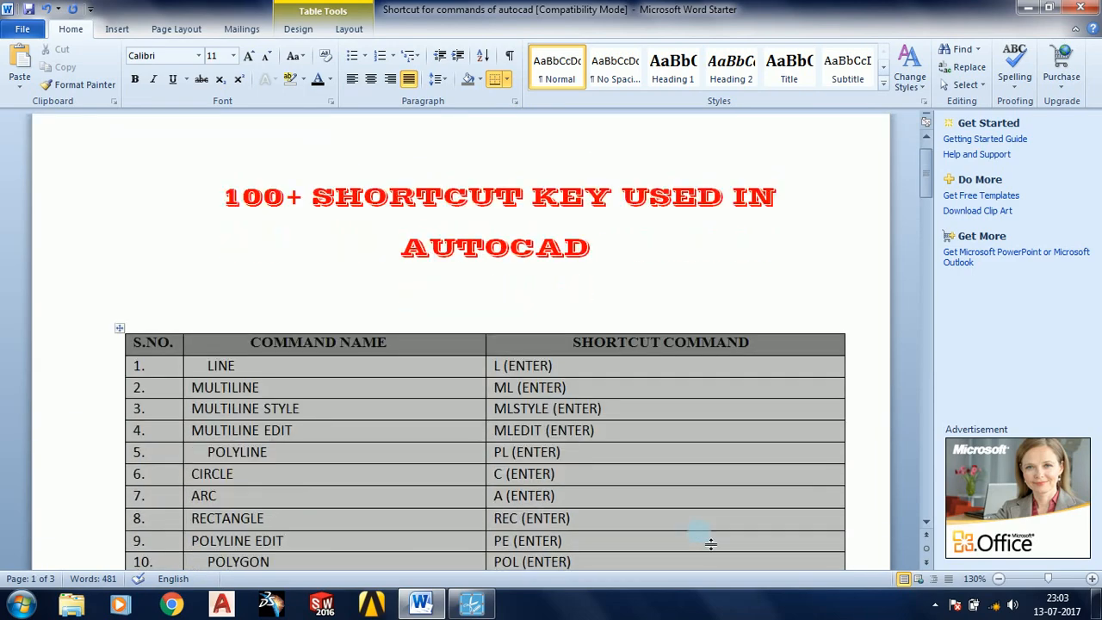